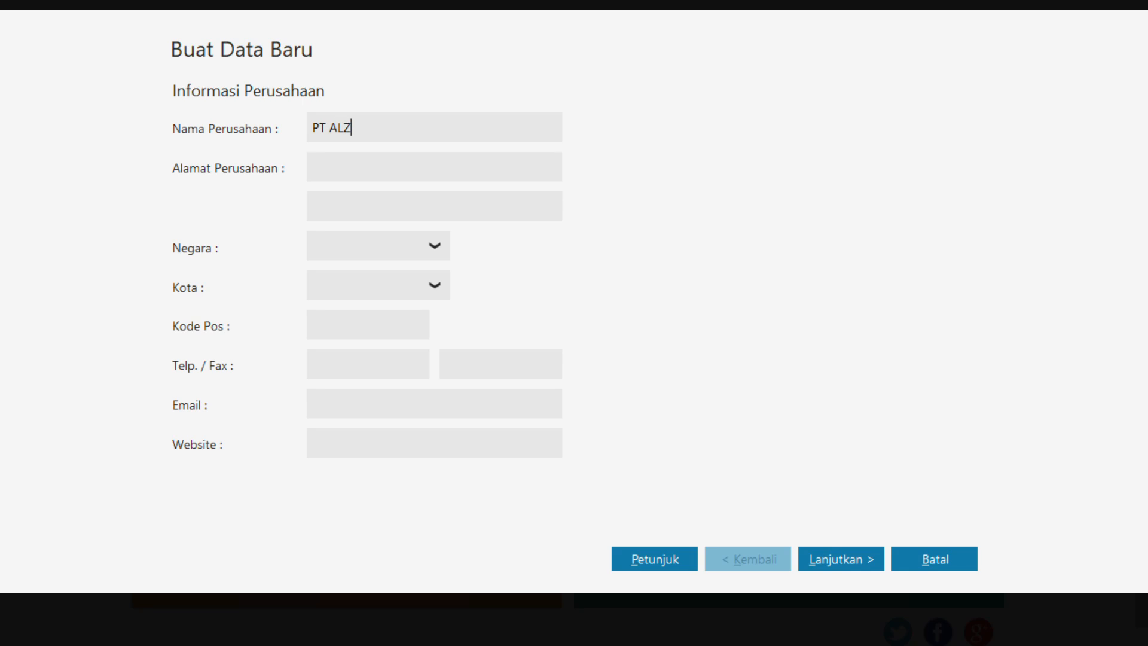
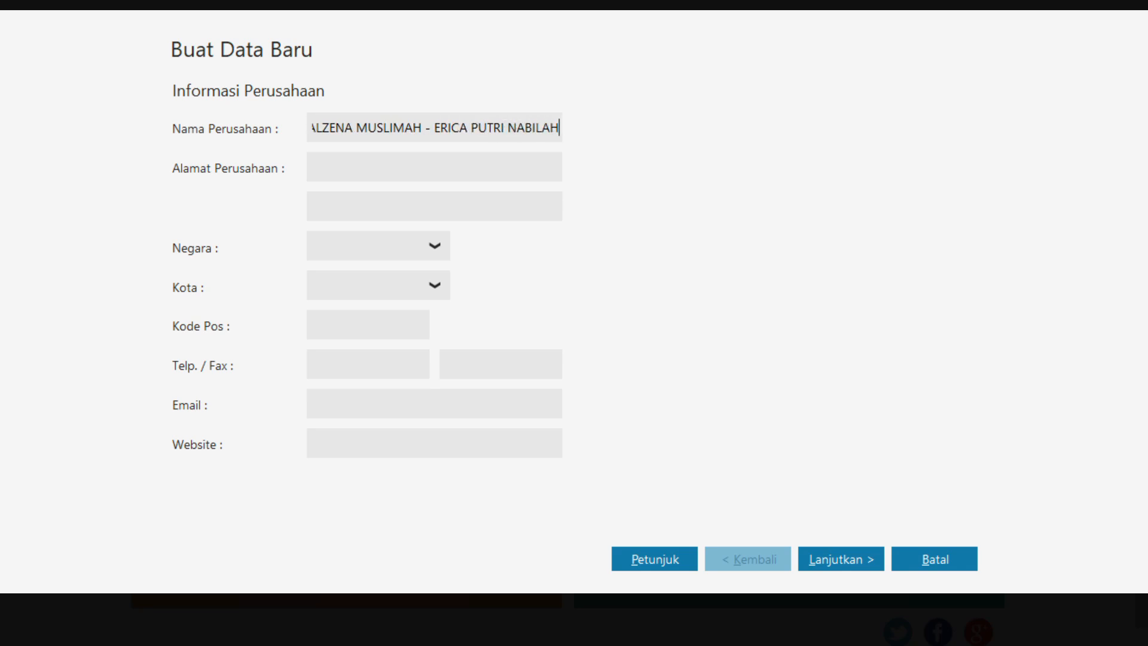
# Fill in the company's street and house number on the first address line and its district on the second
pyautogui.click(354, 161)
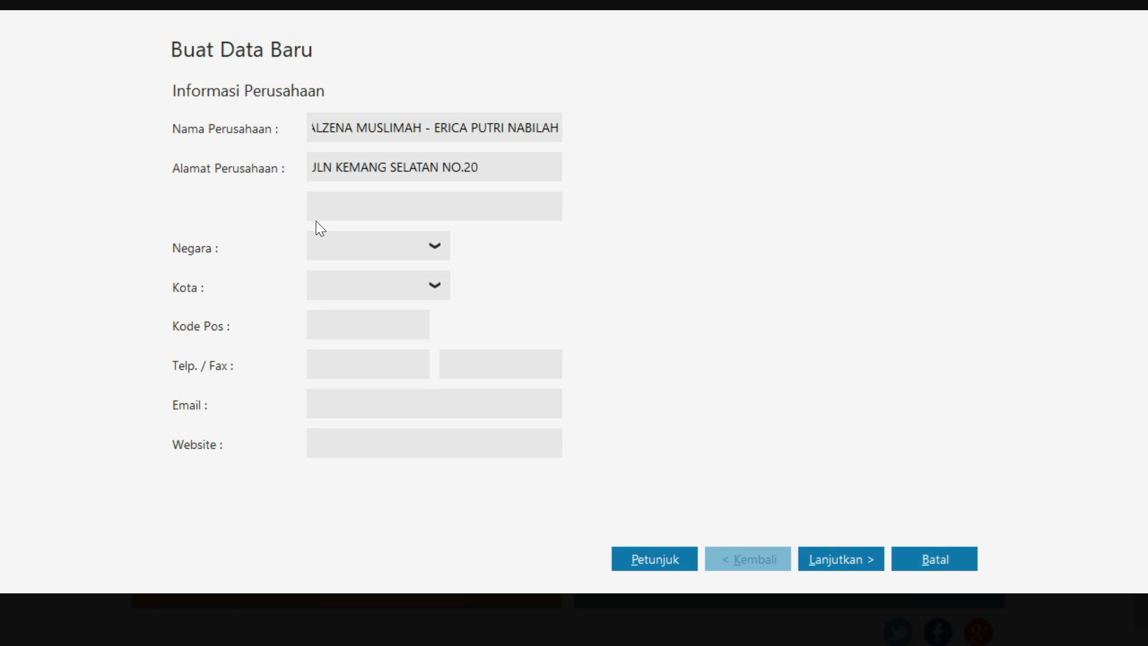
pyautogui.click(356, 206)
pyautogui.write('KEBAYORAN BARU')
# Set the company's country to Indonesia and its city to Jakarta
pyautogui.click(417, 245)
pyautogui.click(437, 245)
pyautogui.click(410, 307)
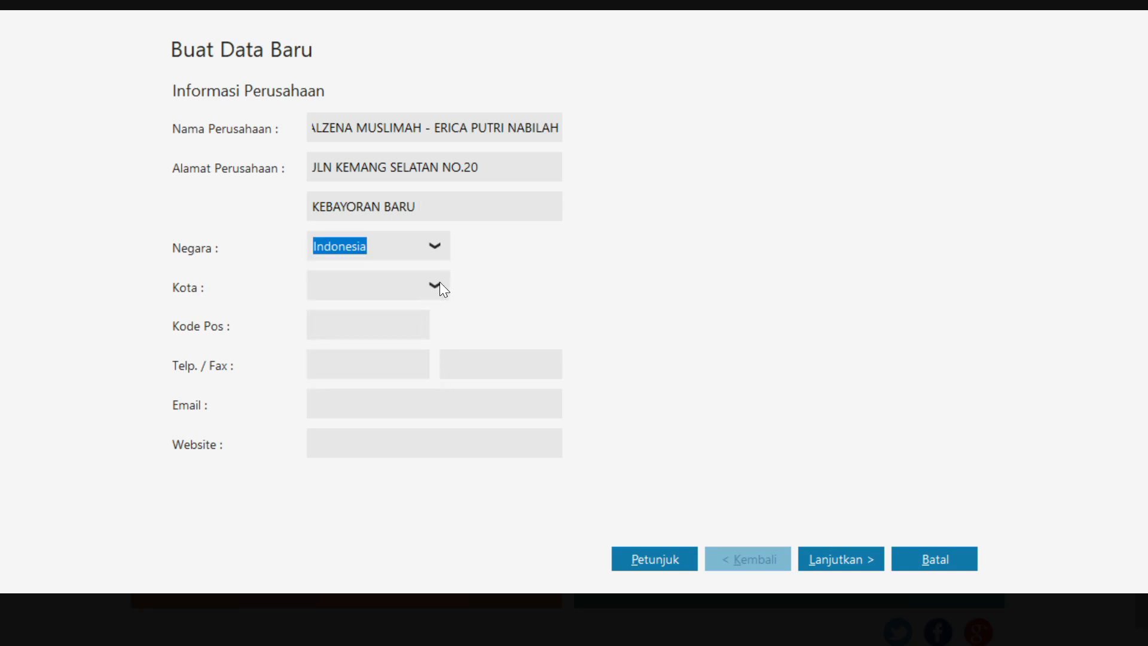
pyautogui.click(439, 286)
pyautogui.click(389, 416)
# Enter the company's postal code and telephone number, and continue to the accounting period settings
pyautogui.click(377, 327)
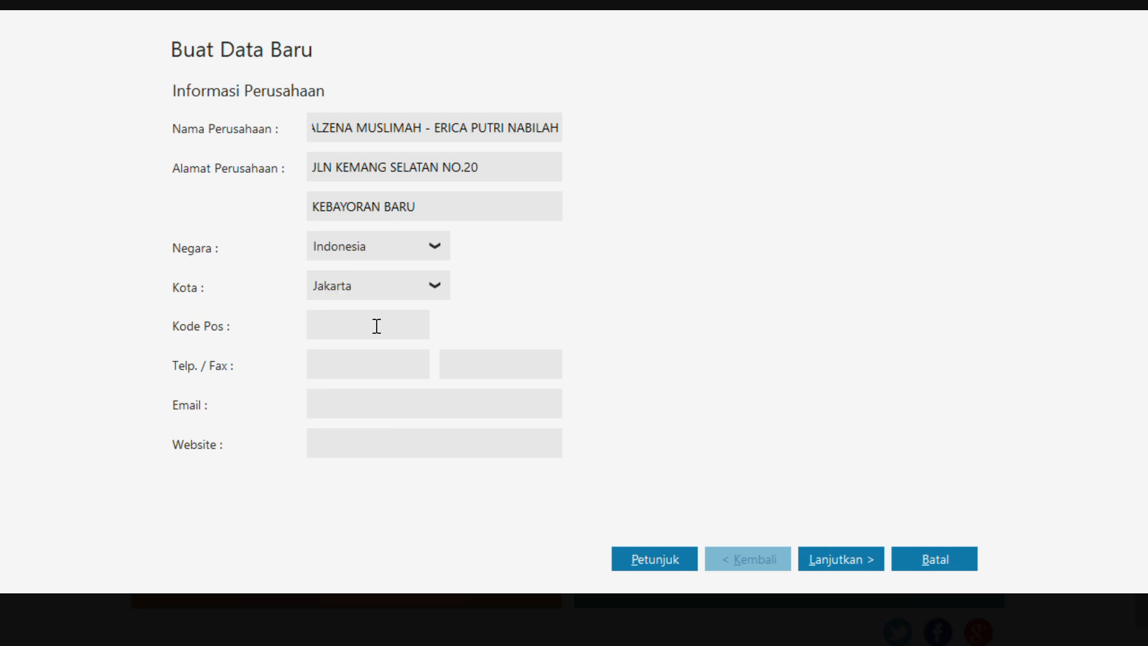
pyautogui.write('12730')
pyautogui.click(382, 374)
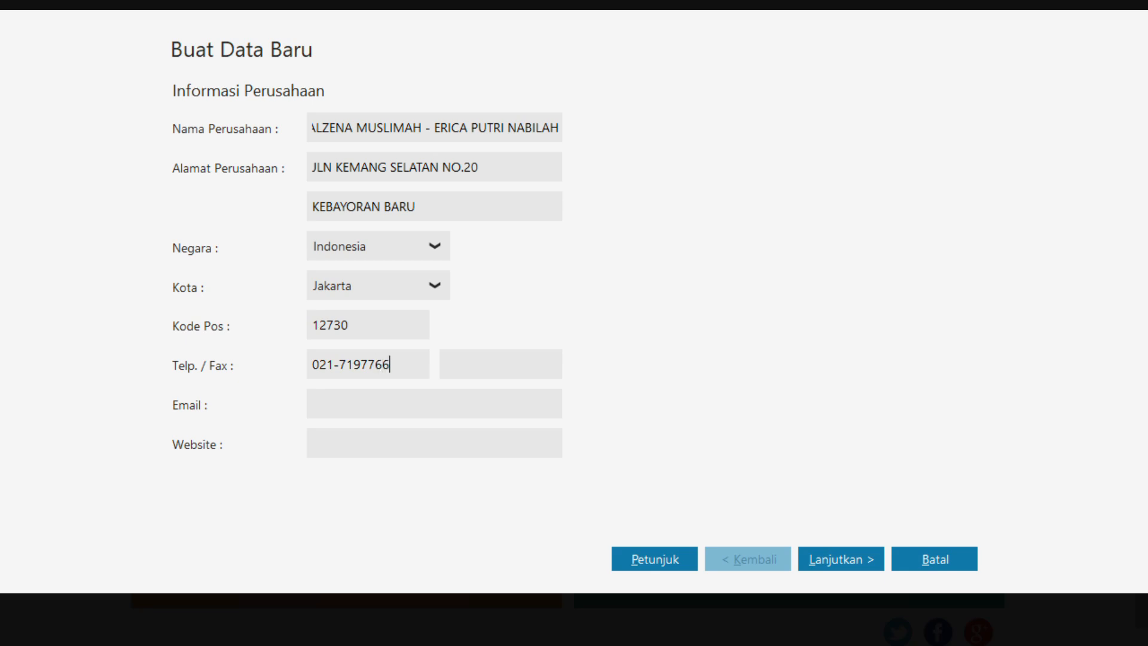
pyautogui.click(872, 561)
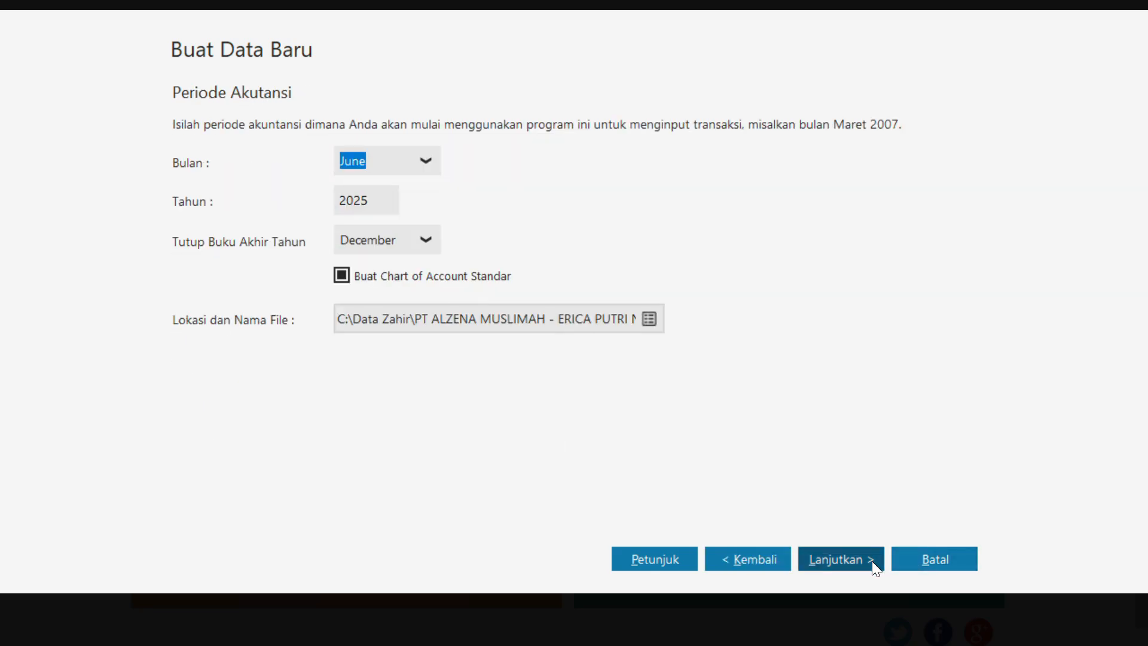
# Set the starting accounting period to January 2018
pyautogui.click(426, 167)
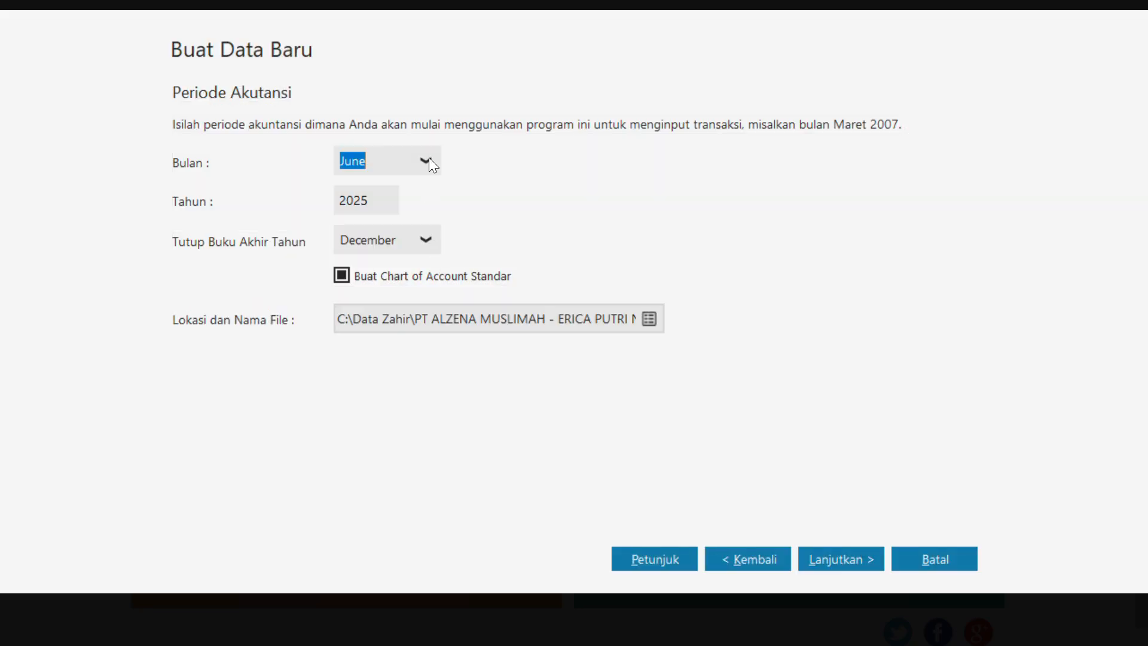
pyautogui.click(429, 159)
pyautogui.moveTo(435, 260); pyautogui.dragTo(436, 189)
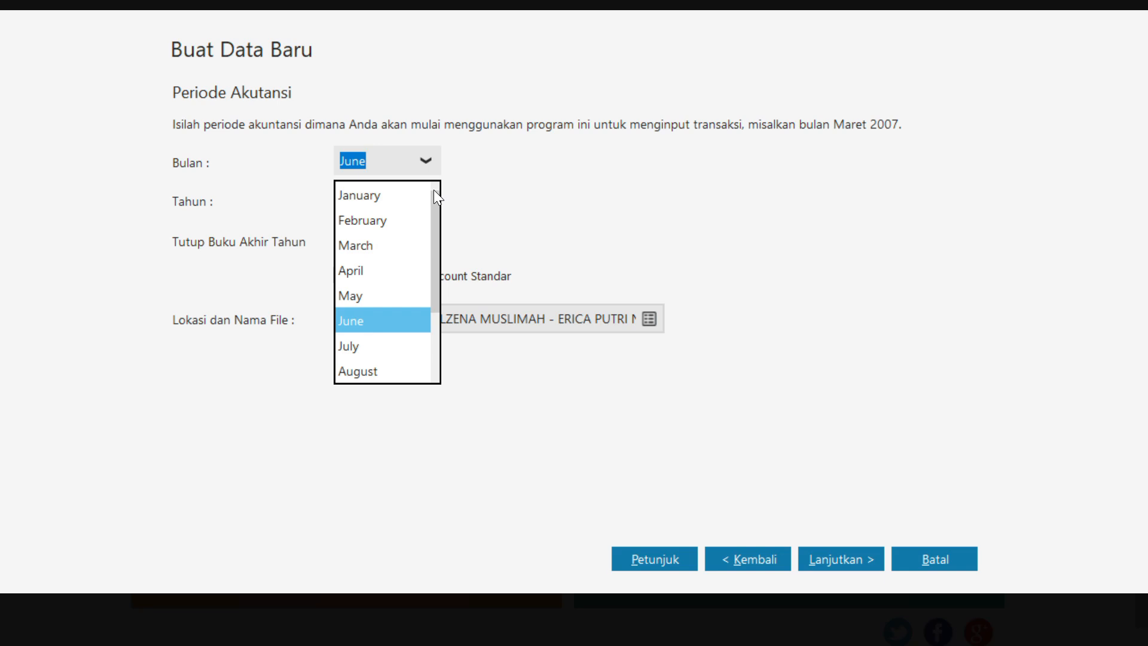
pyautogui.click(428, 192)
pyautogui.click(377, 200)
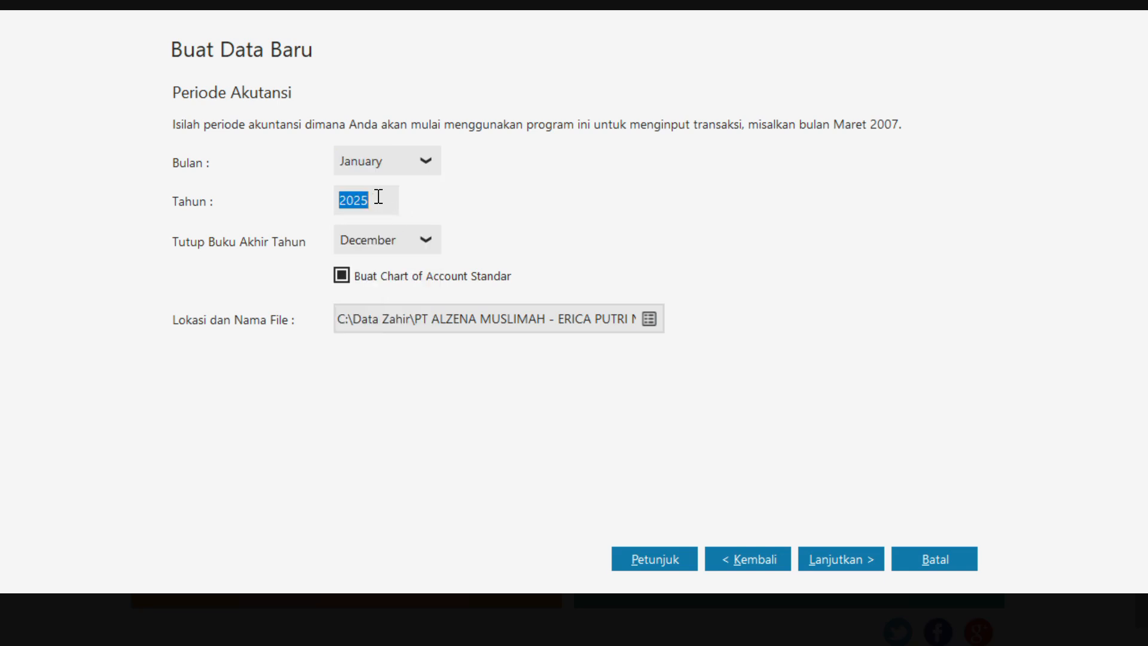
pyautogui.write('2018')
# Choose the owner's folder on the DATA (D:) drive as the location for the company data file
pyautogui.click(653, 321)
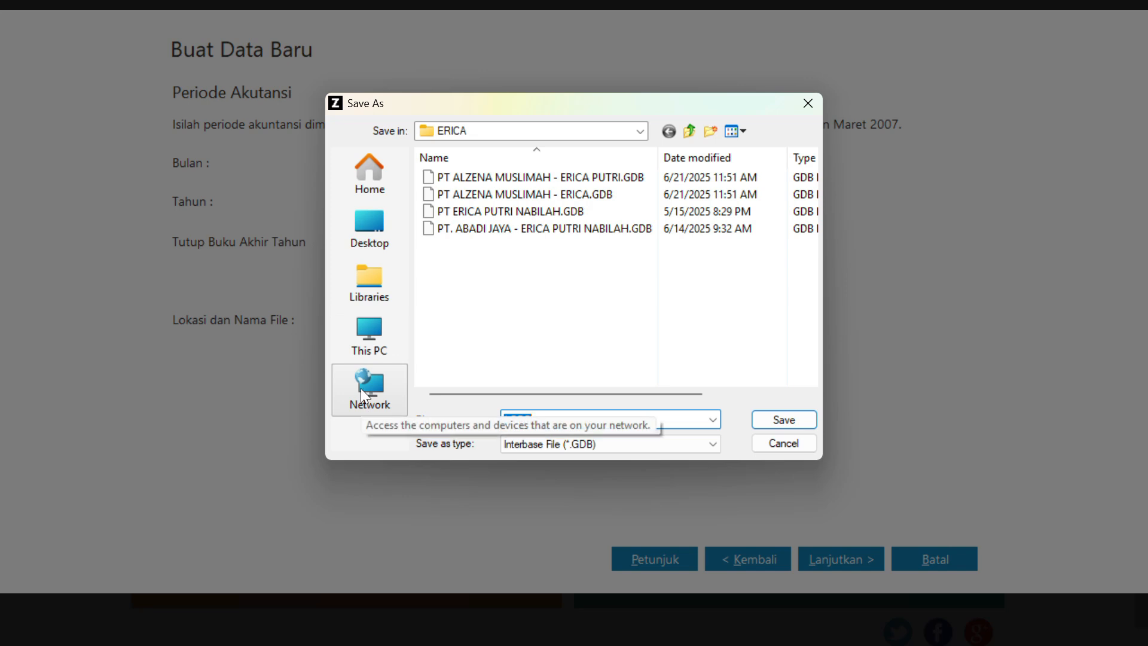
pyautogui.click(379, 333)
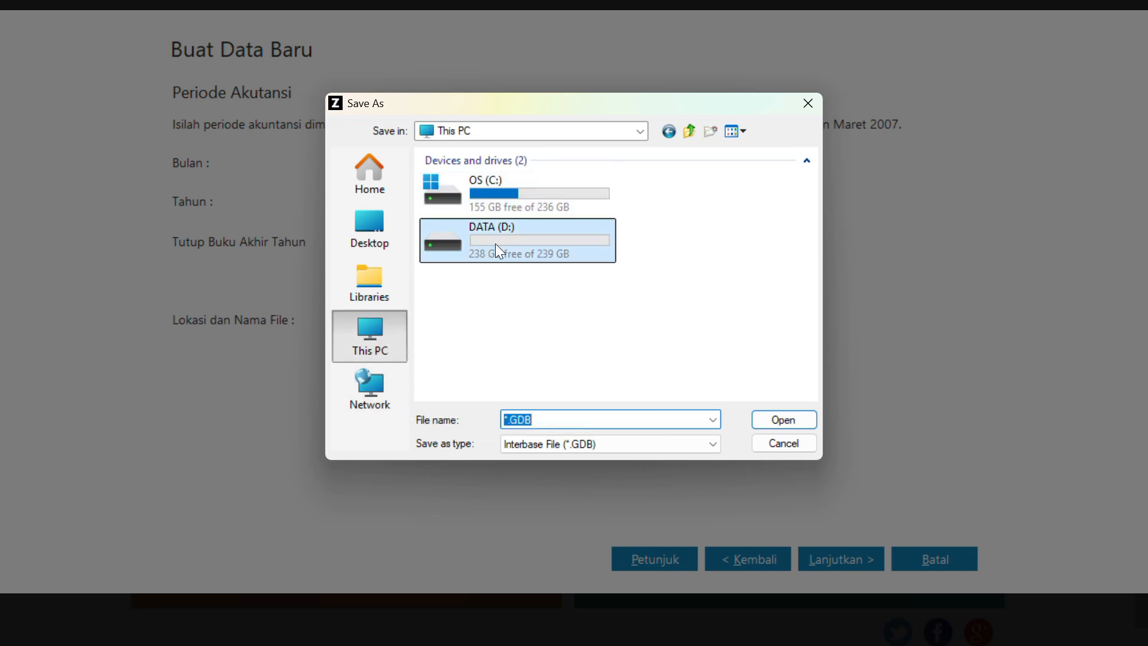
pyautogui.doubleClick(496, 242)
pyautogui.click(486, 194)
pyautogui.doubleClick(485, 194)
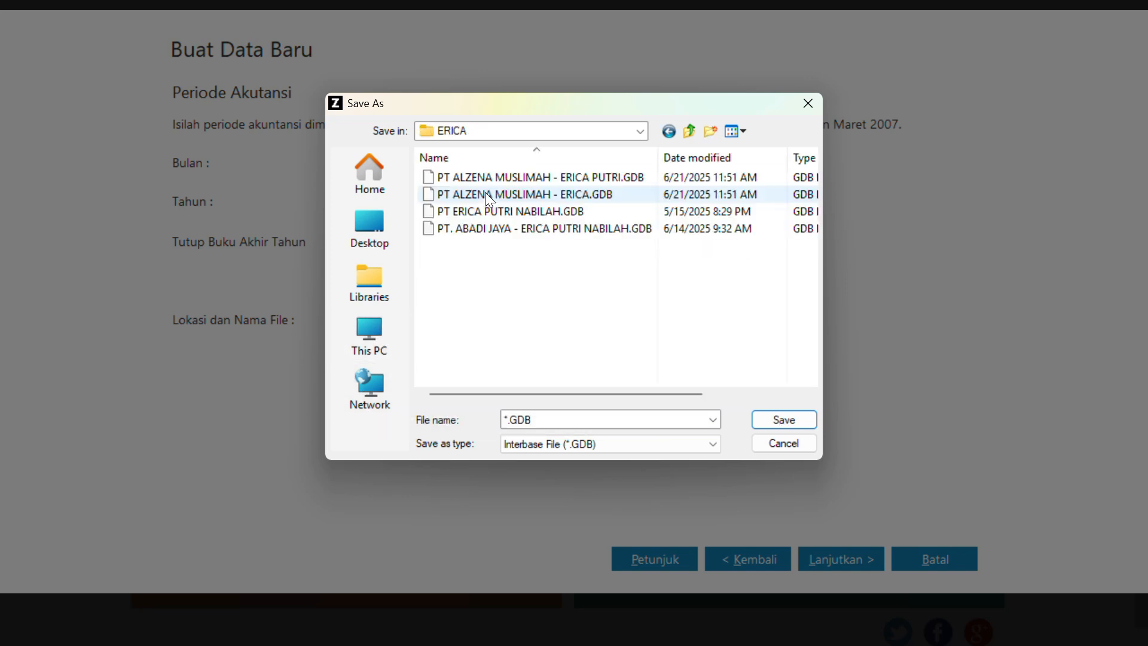
# Save the GDB data file under the name PT ALZENA MUSLIMAH followed by the owner's full name
pyautogui.click(510, 421)
pyautogui.click(513, 419)
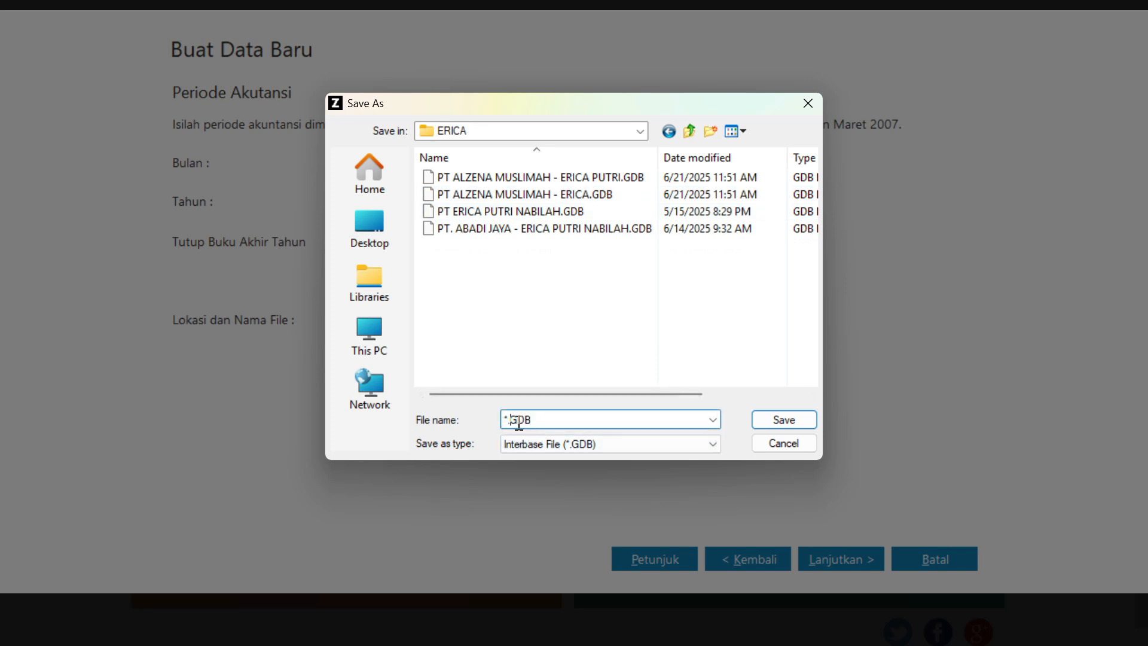
pyautogui.press('BackSpace')
pyautogui.press('BackSpace')
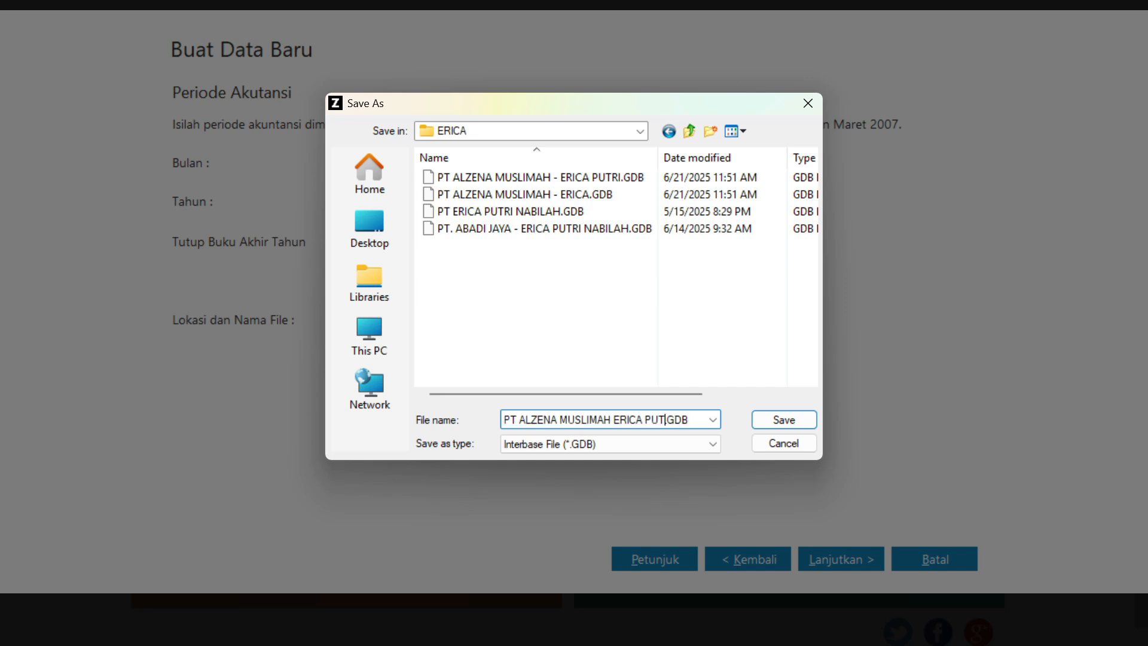
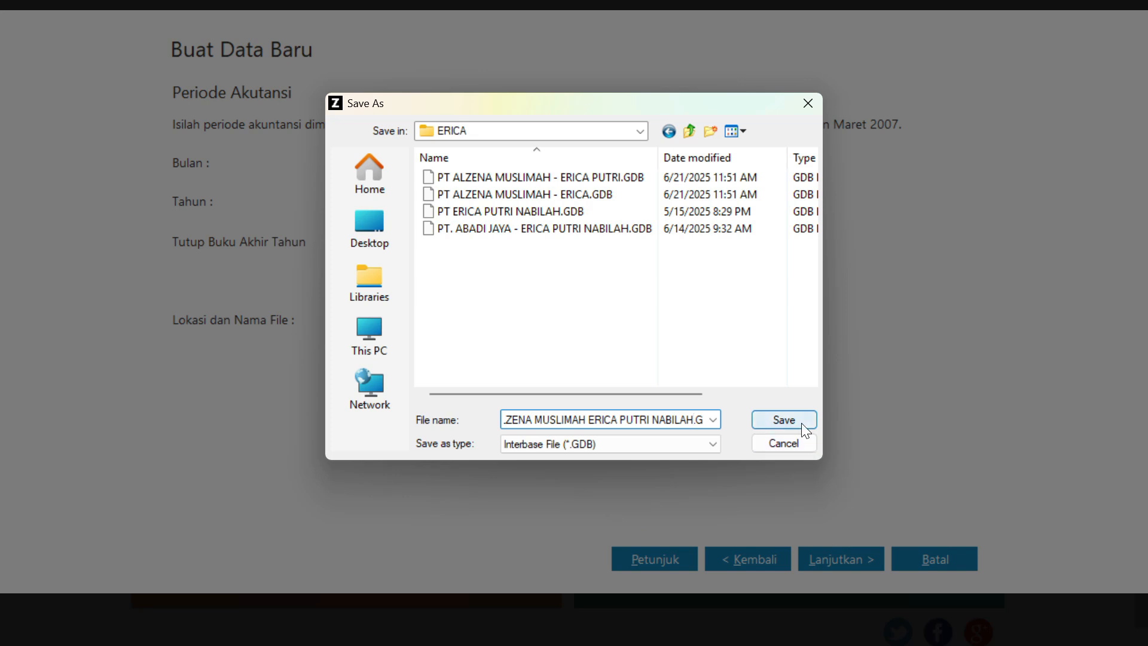
pyautogui.click(762, 419)
# Accept the default department and account code format, and process the new company data
pyautogui.click(855, 561)
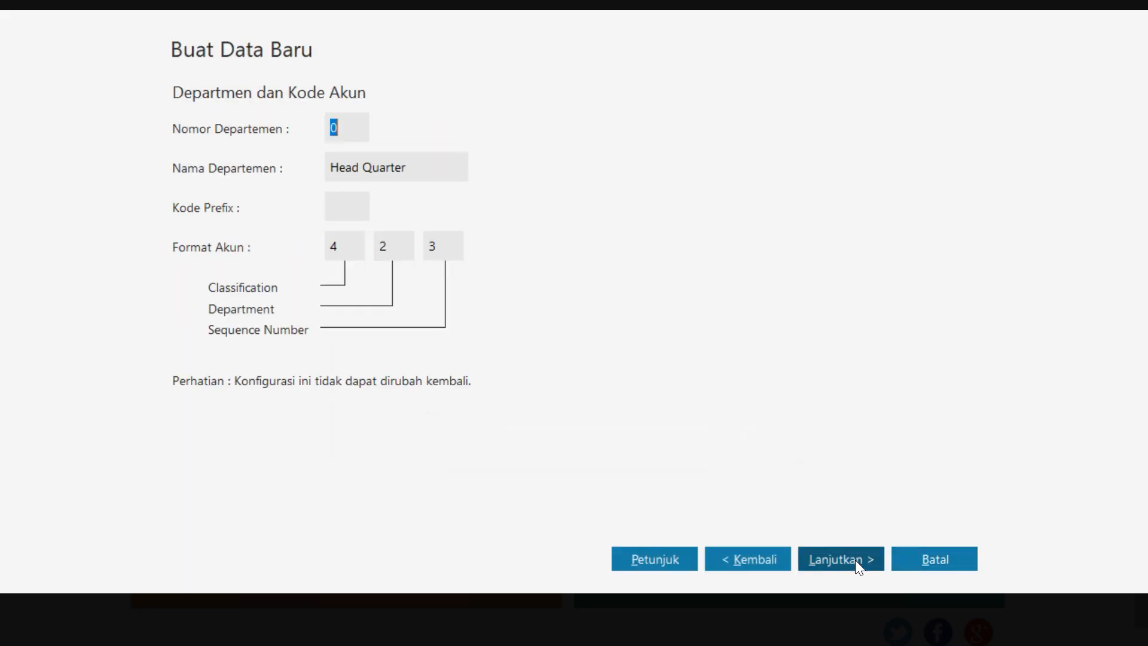
pyautogui.click(855, 560)
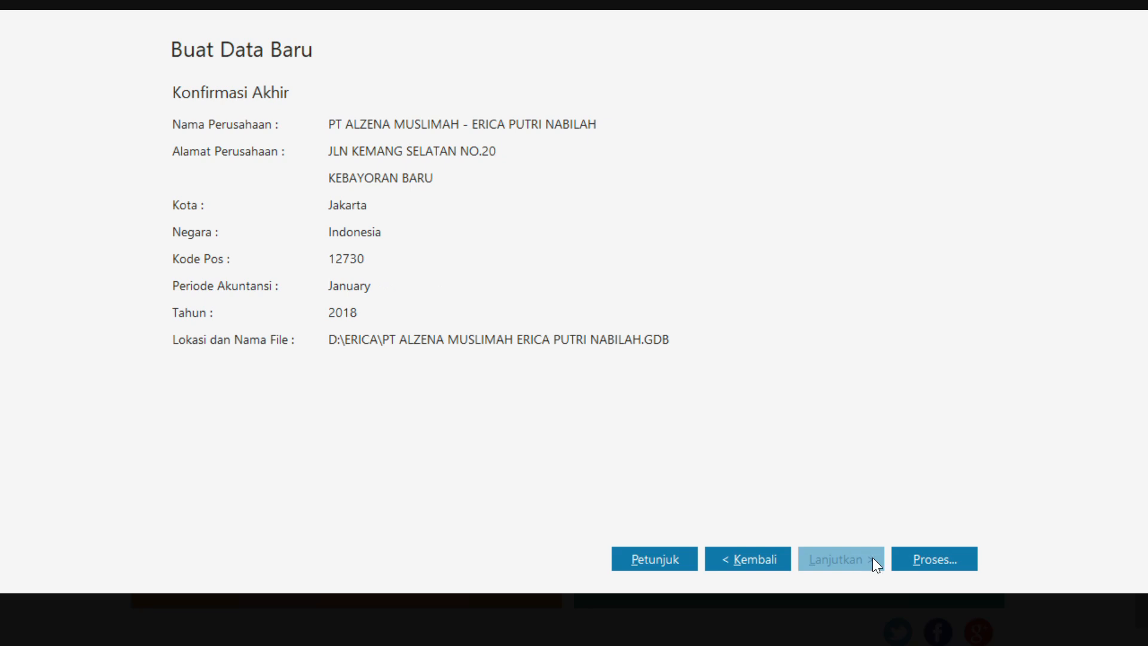
pyautogui.click(947, 558)
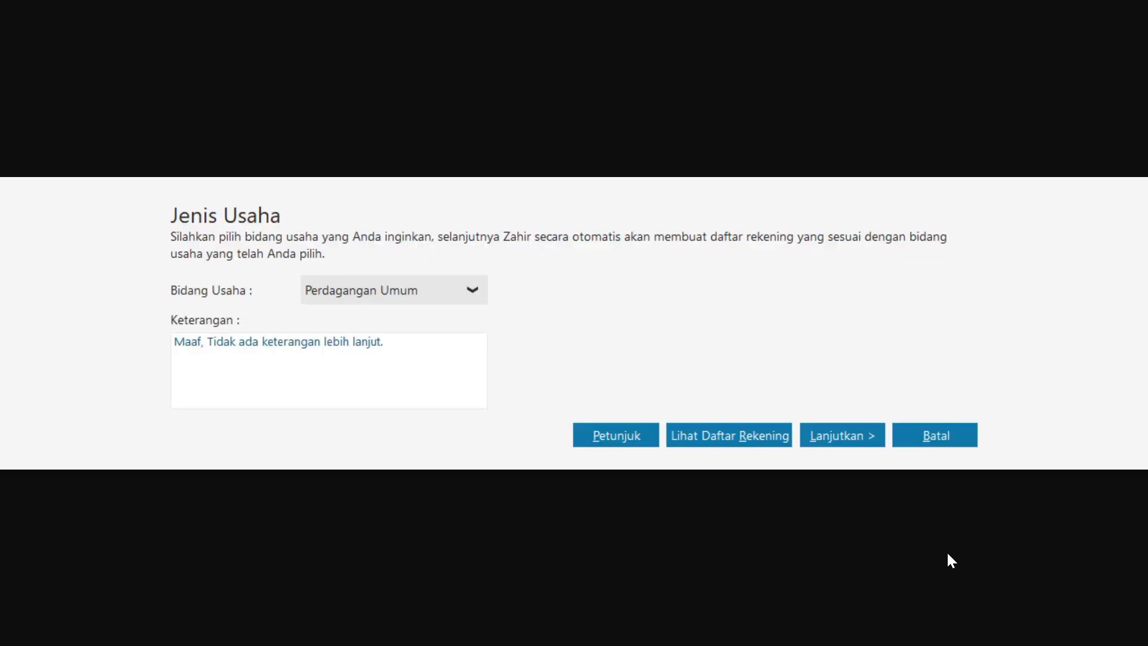
# Keep Perdagangan Umum as the line of business and generate the matching account list
pyautogui.click(825, 439)
pyautogui.click(826, 438)
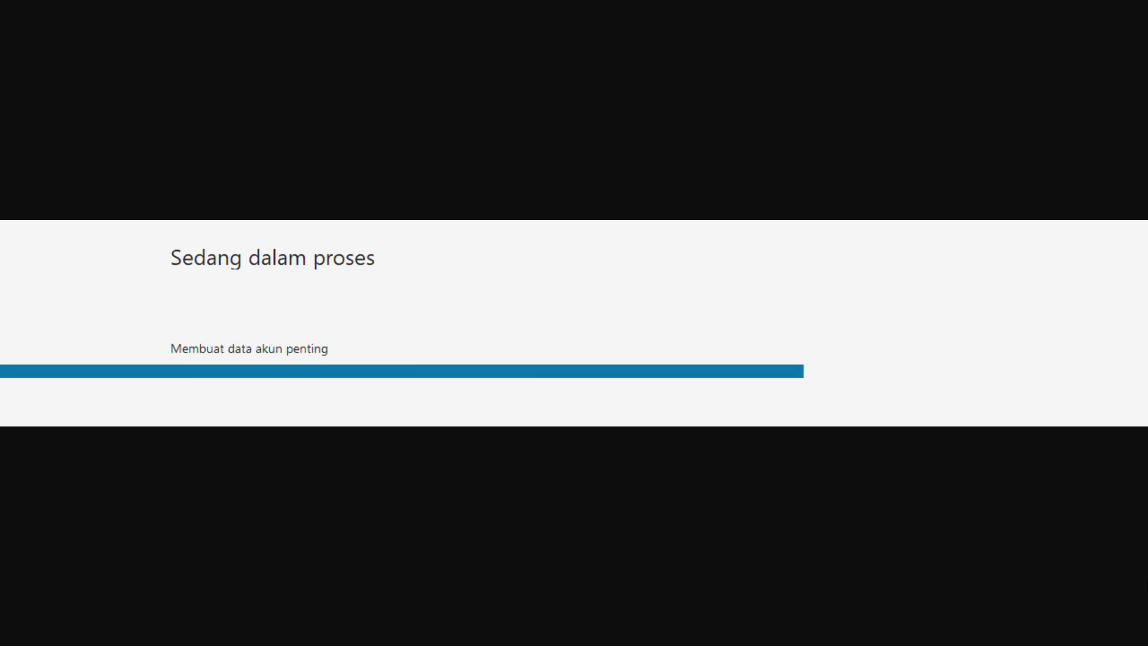
pyautogui.press('Return')
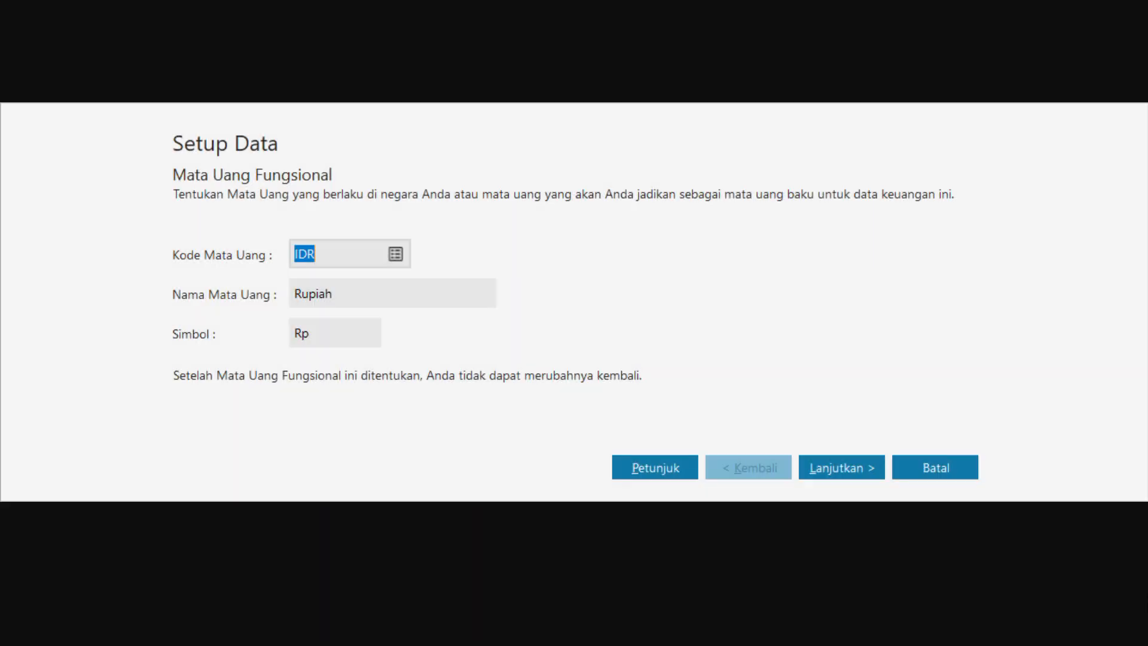
# Accept IDR as the functional currency and save USD as the foreign currency at an exchange rate of 17,000 IDR
pyautogui.click(843, 477)
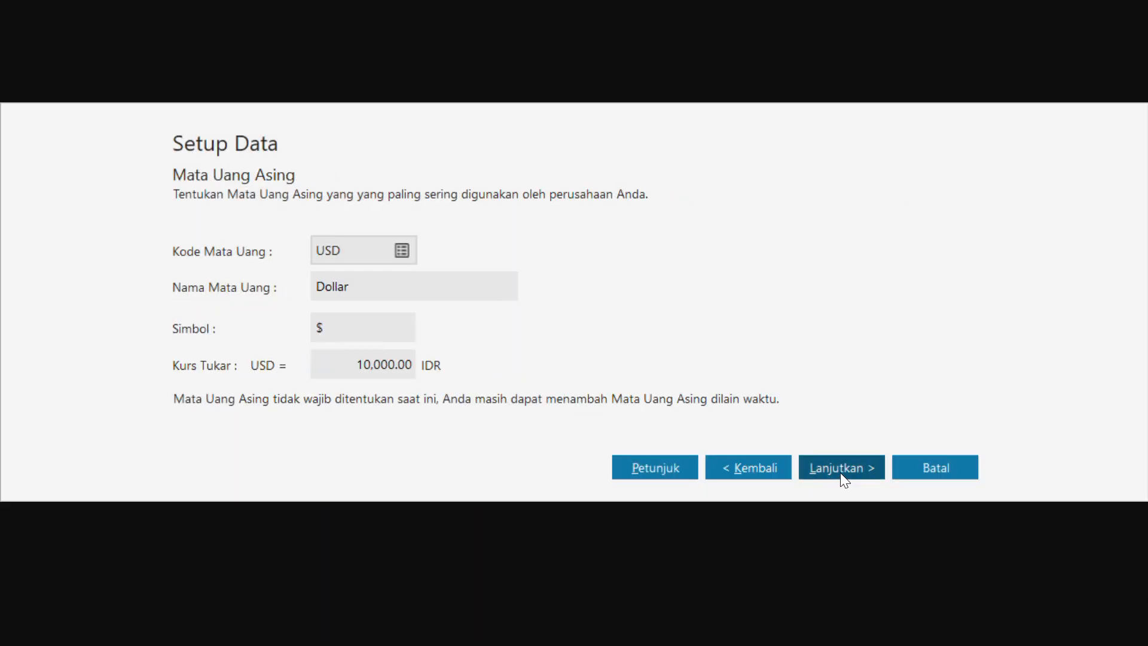
pyautogui.click(366, 366)
pyautogui.write('1')
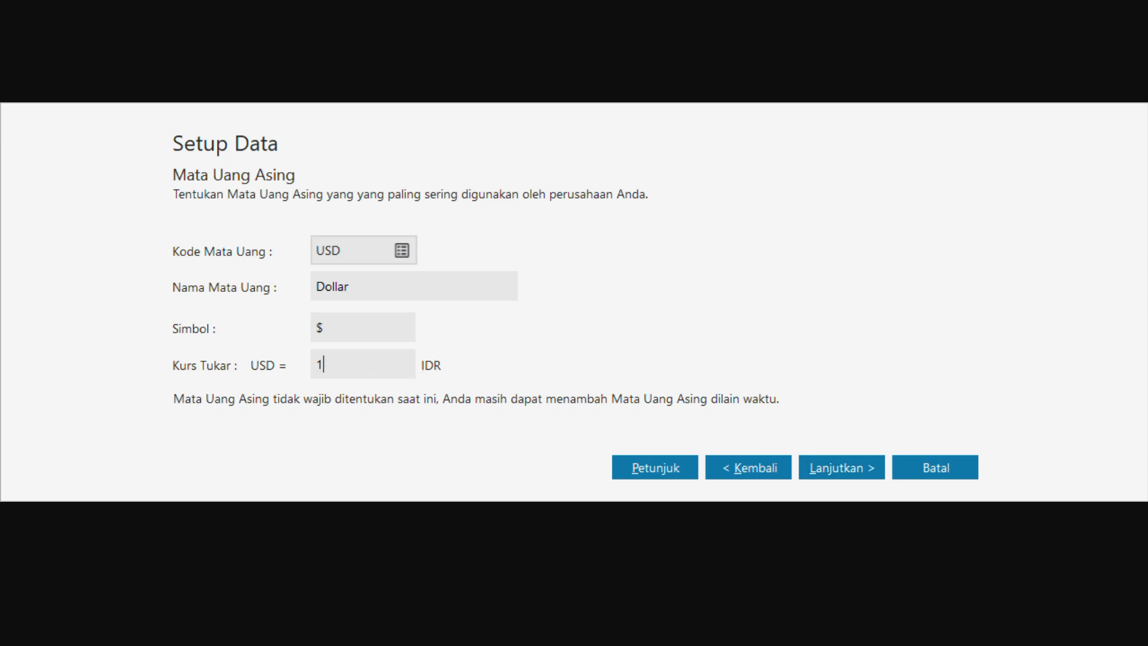
pyautogui.write('7,000')
pyautogui.press('Tab')
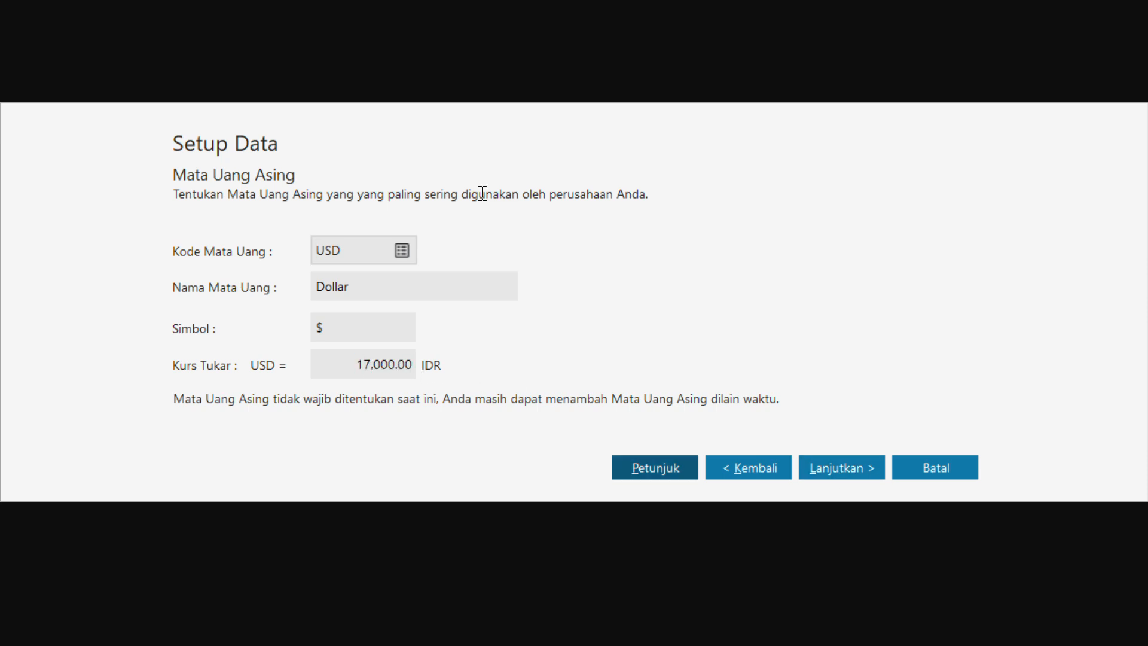
pyautogui.click(830, 469)
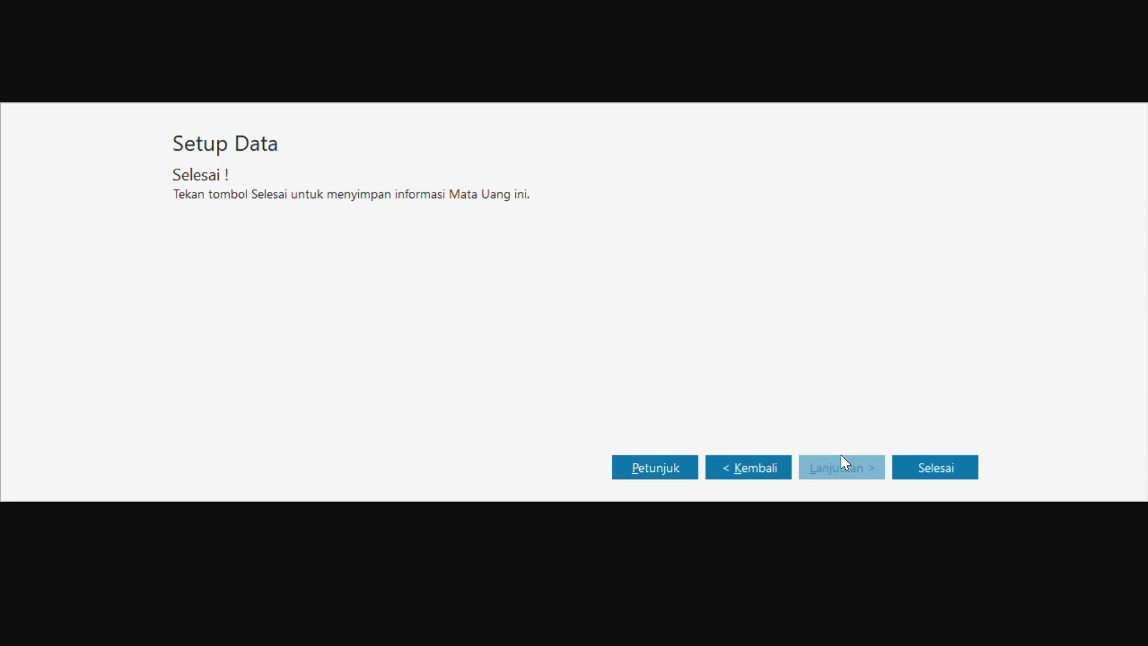
pyautogui.click(908, 472)
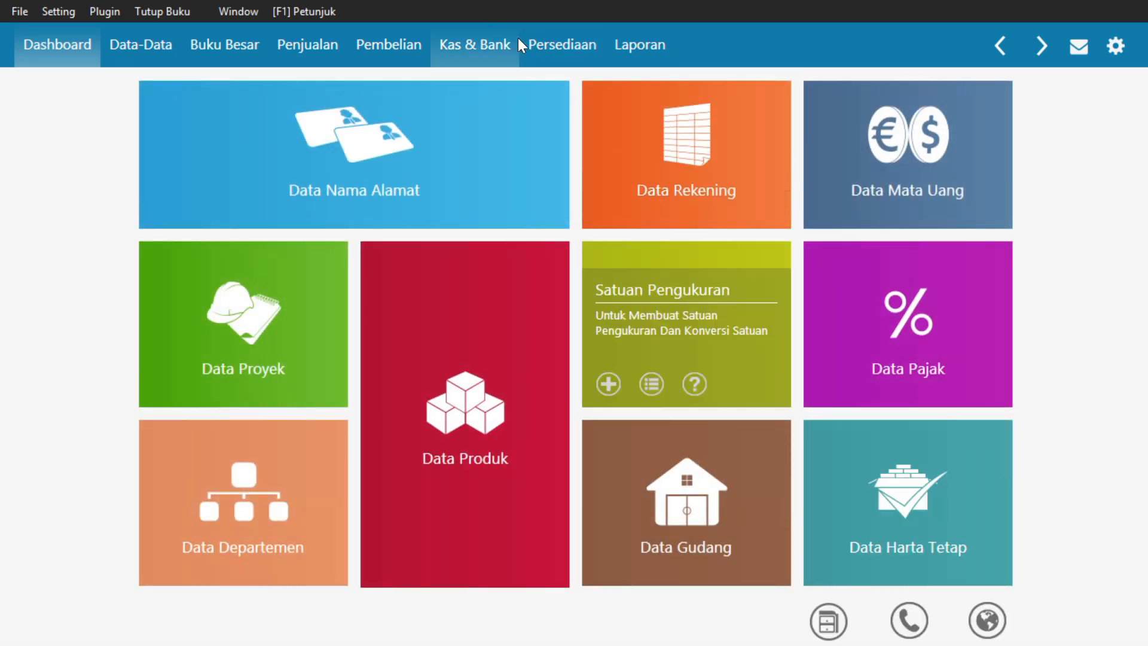
# Open the Data Nama Alamat list under Data-Data and start a new record in it
pyautogui.click(128, 46)
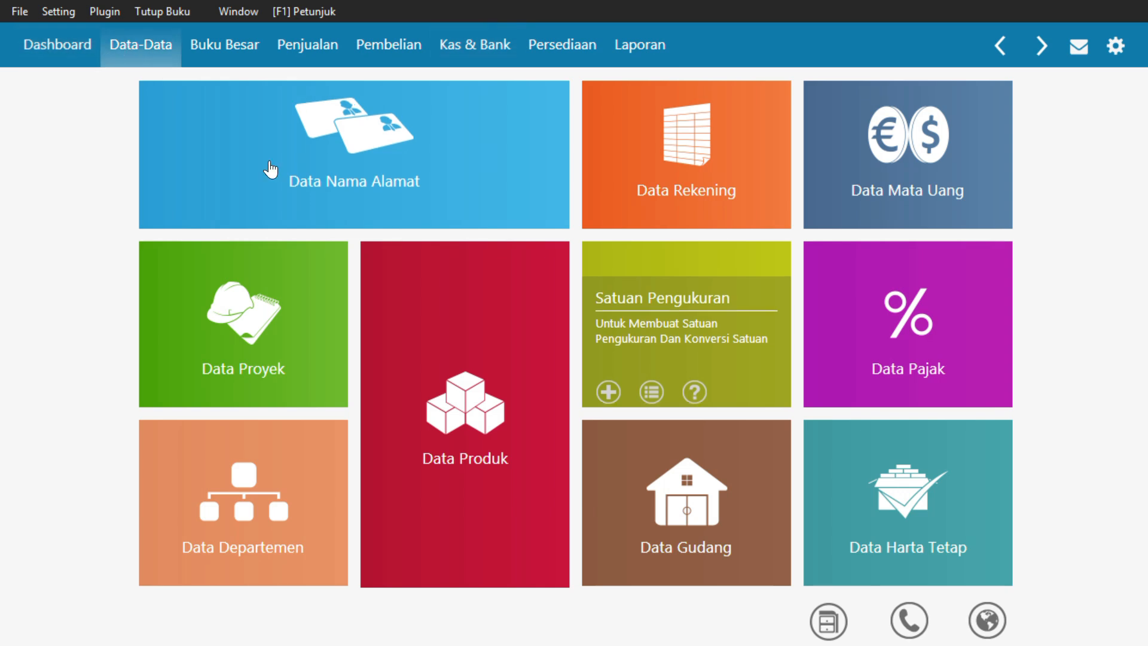
pyautogui.moveTo(227, 177)
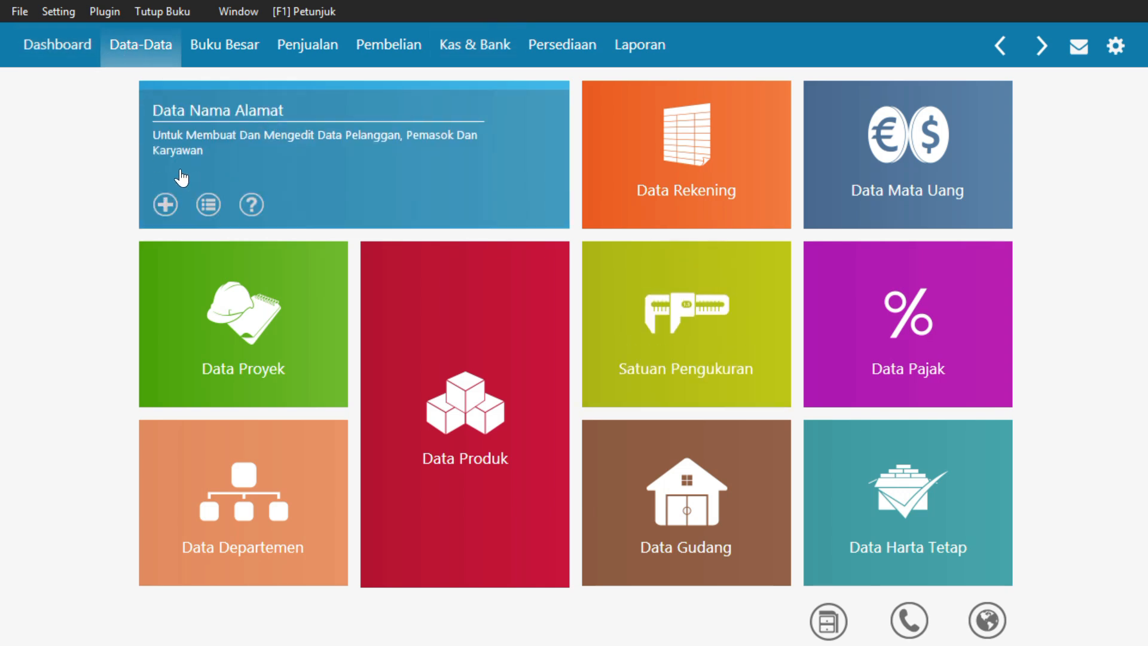
pyautogui.click(280, 181)
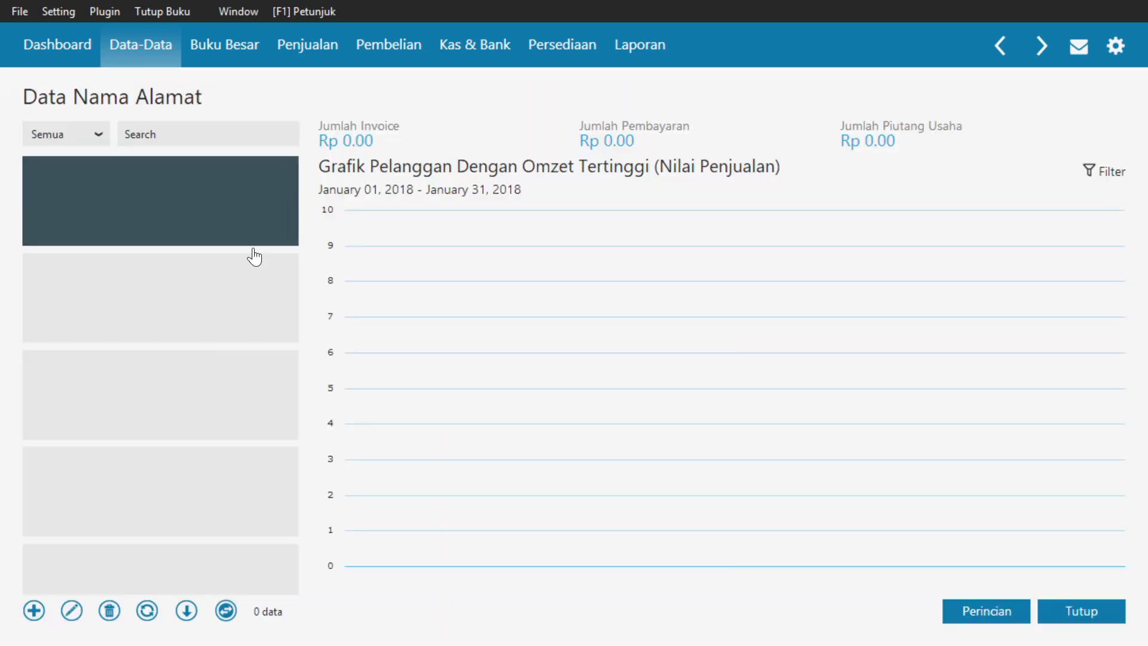
pyautogui.click(37, 616)
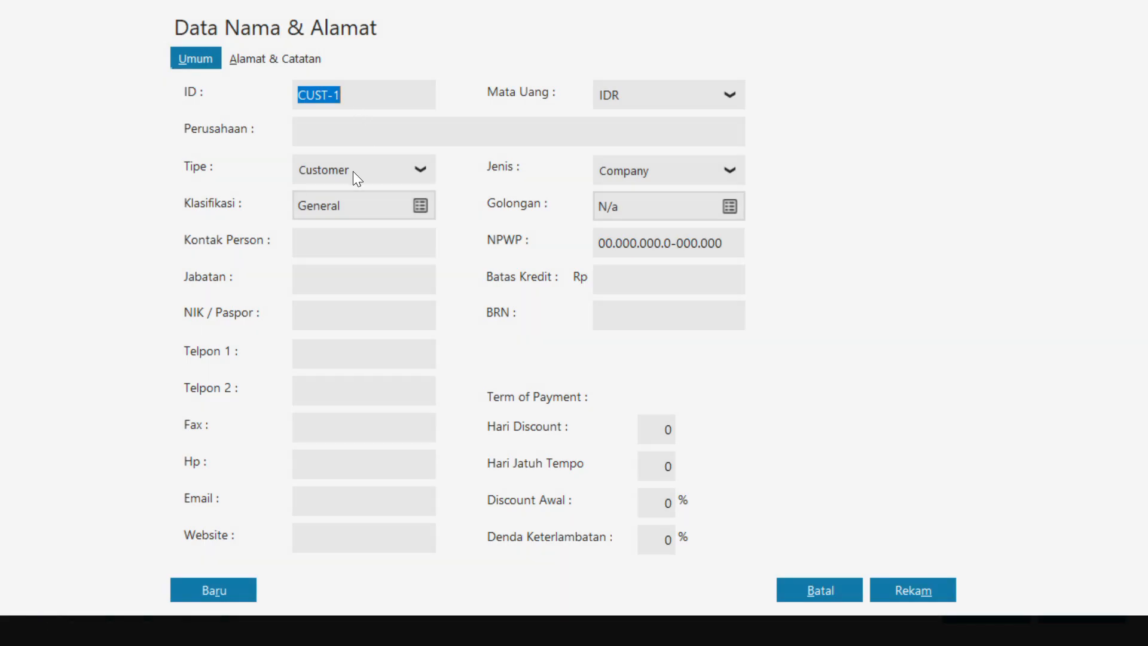
# Replace the suffix of the new record's default ID with a three-digit customer number
pyautogui.click(355, 93)
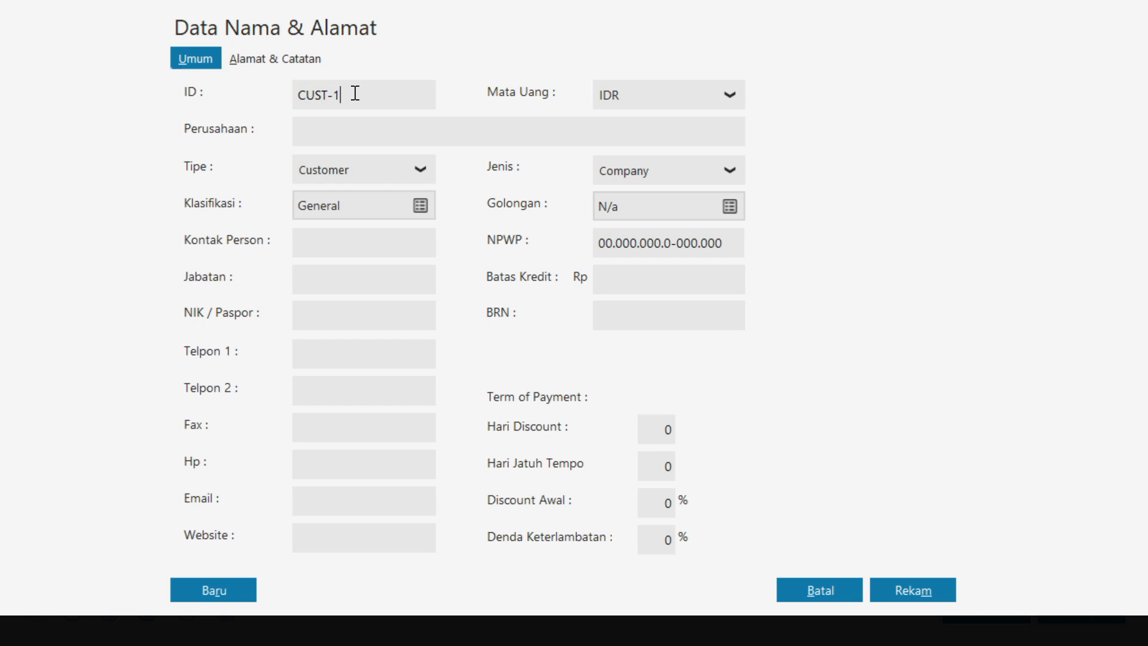
pyautogui.press('BackSpace')
pyautogui.press('BackSpace')
pyautogui.press('BackSpace')
pyautogui.press('BackSpace')
pyautogui.press('BackSpace')
pyautogui.write('-001')
# Name the customer PT RAYAN MUSLIM and record it without completing the NPWP / NIK details
pyautogui.click(323, 132)
pyautogui.write('PT RAYAN MUSLIM')
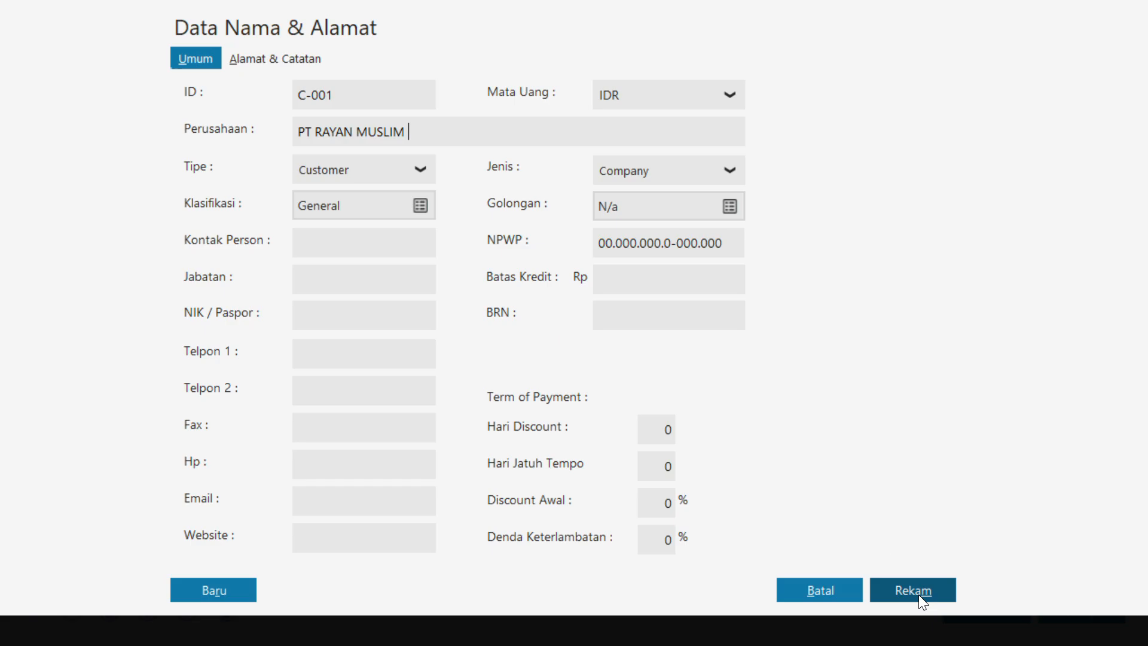
pyautogui.click(918, 594)
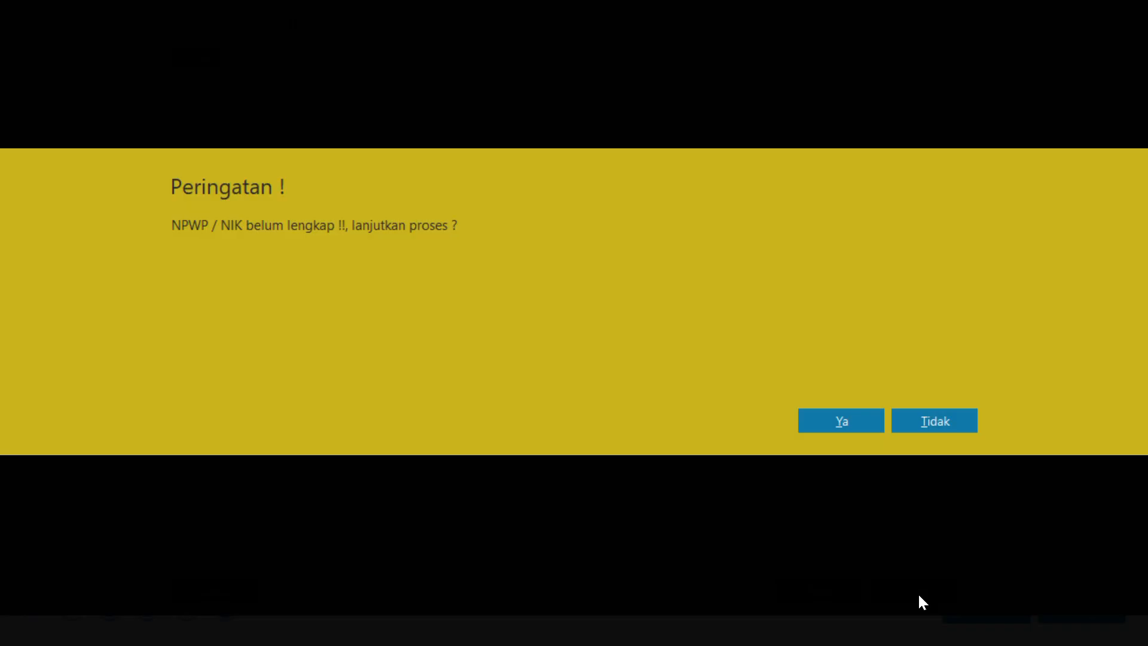
pyautogui.click(846, 416)
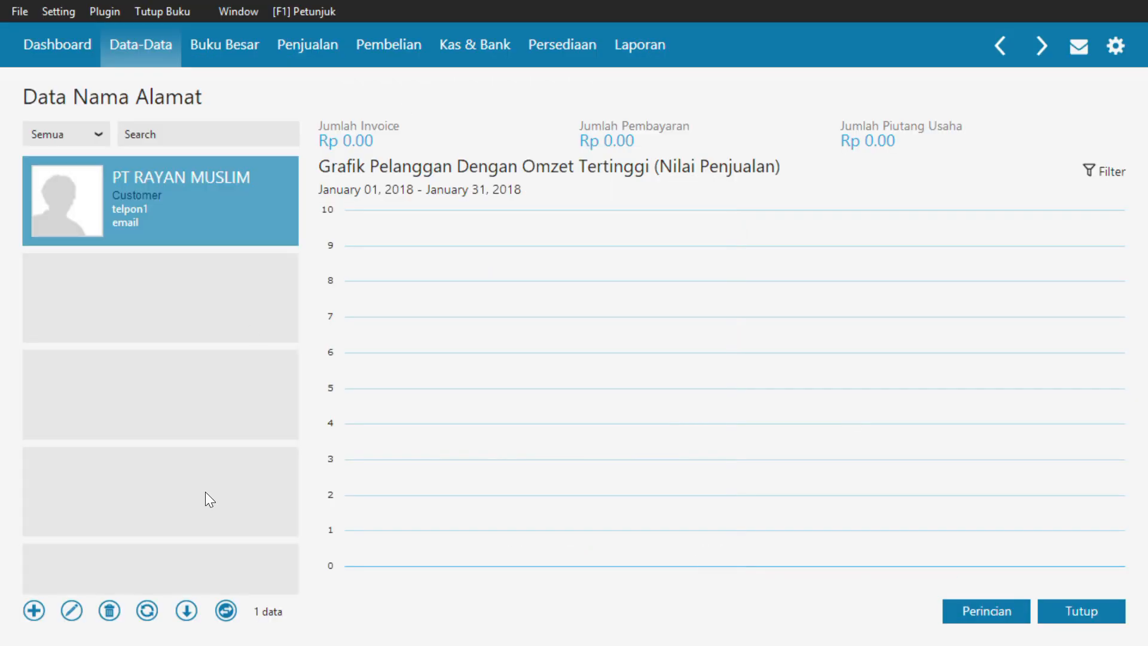
# Start another customer record and replace its default ID with the second customer's number
pyautogui.click(34, 611)
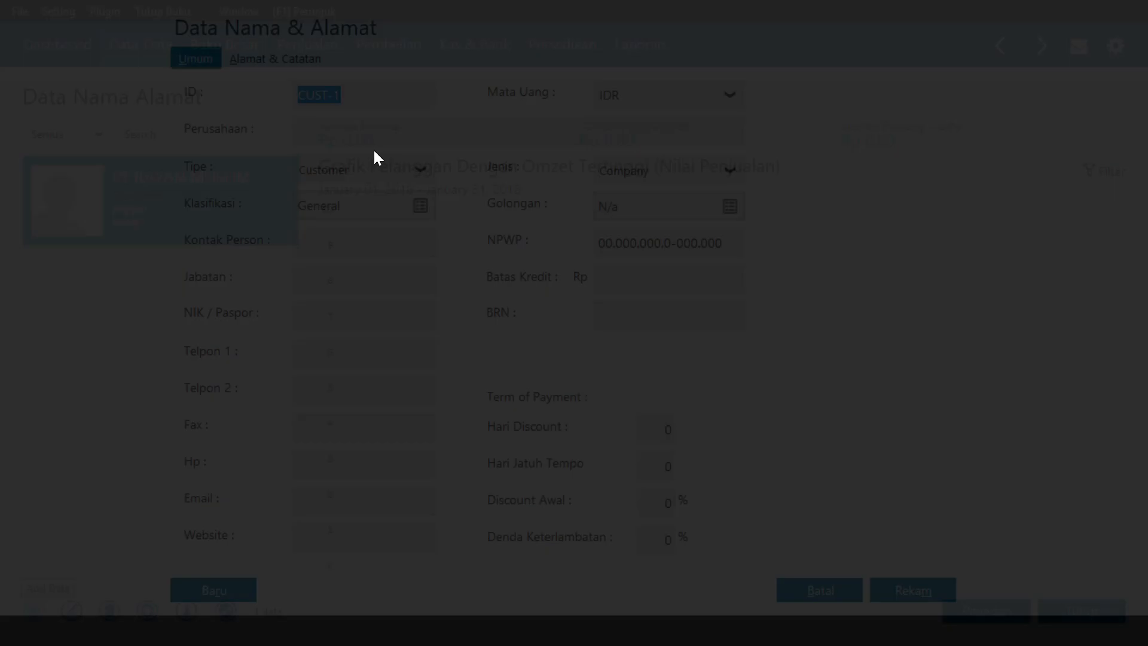
pyautogui.click(367, 97)
pyautogui.press('BackSpace')
pyautogui.press('BackSpace')
pyautogui.press('BackSpace')
pyautogui.press('BackSpace')
pyautogui.press('BackSpace')
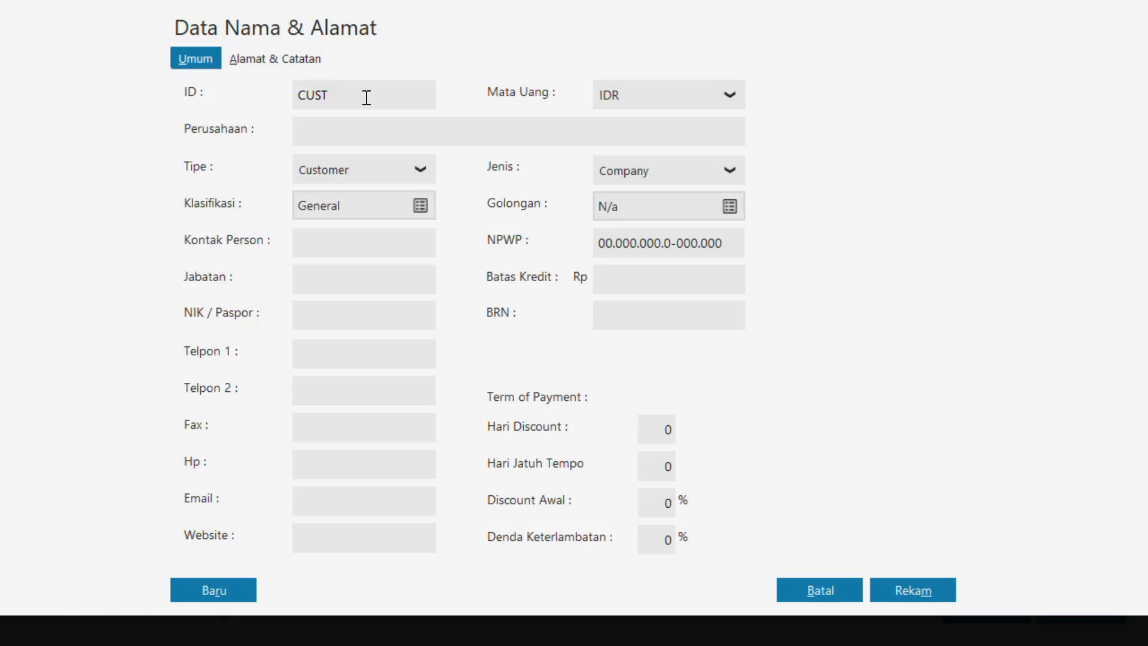
pyautogui.write('-002')
# Name the customer PT SALSABILA MUSLIM and record it without completing the NPWP / NIK details
pyautogui.click(364, 127)
pyautogui.write('PT SALSABILA M')
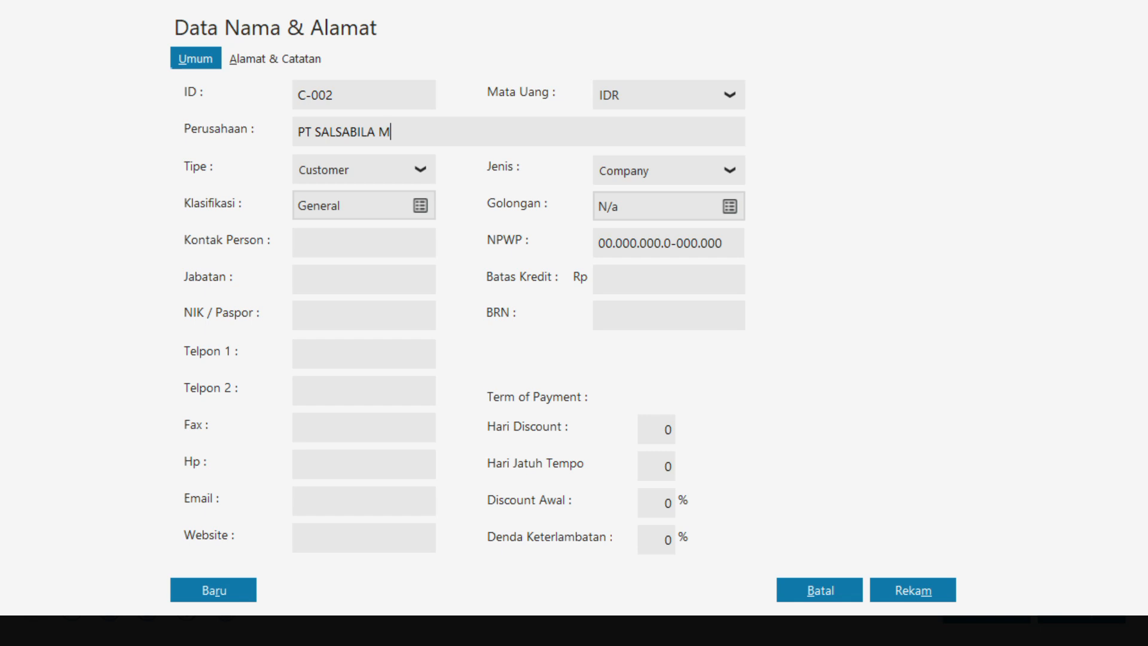
pyautogui.write('USLIM')
pyautogui.click(929, 592)
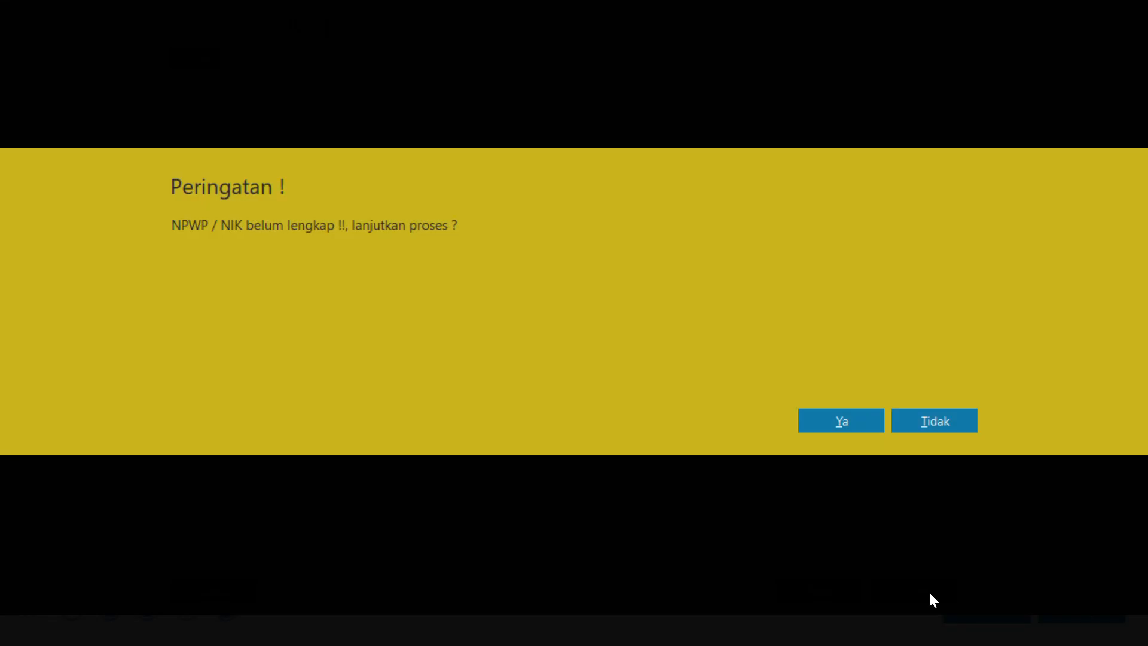
pyautogui.click(842, 421)
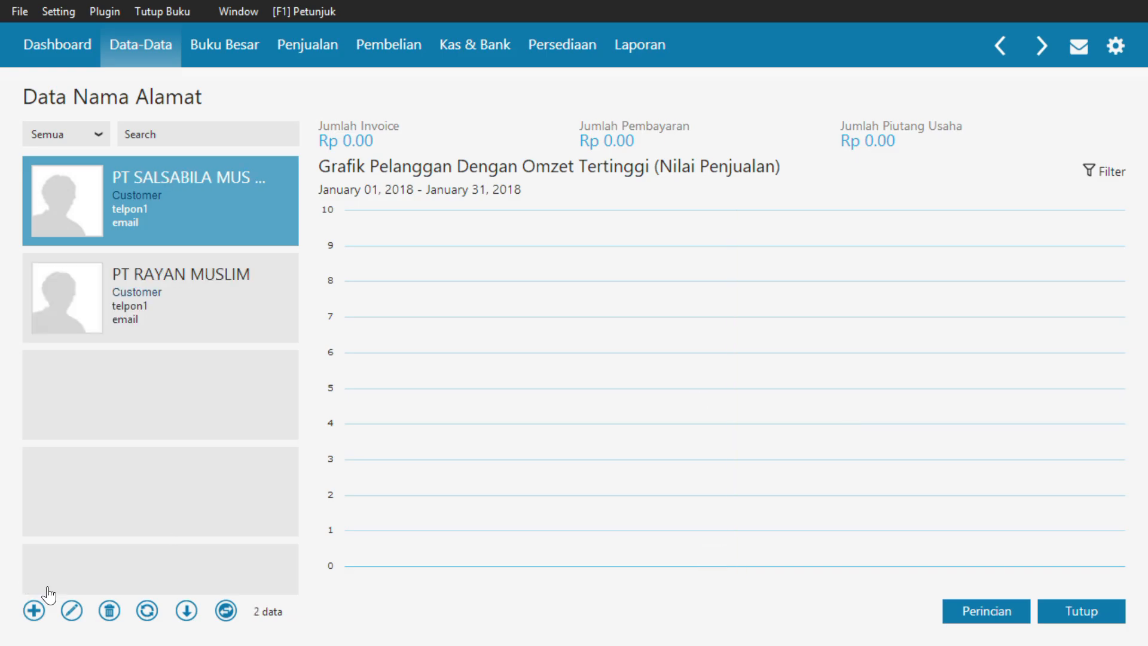
# Start a new Data Nama Alamat record of type Vendor and set its ID to V-001
pyautogui.click(37, 609)
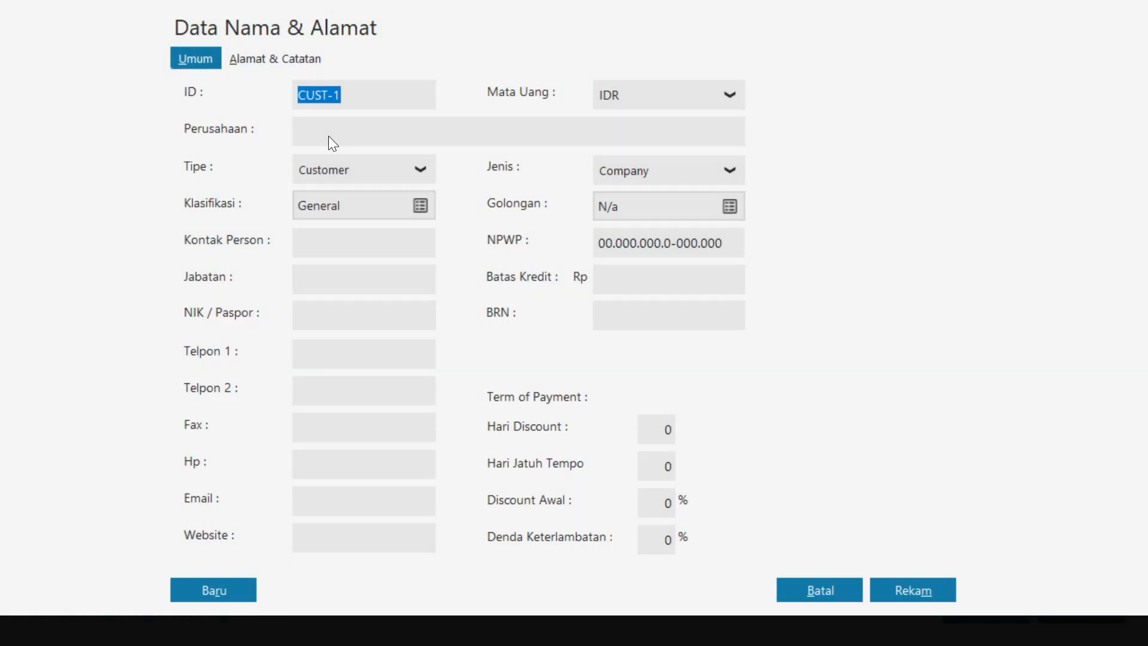
pyautogui.click(340, 171)
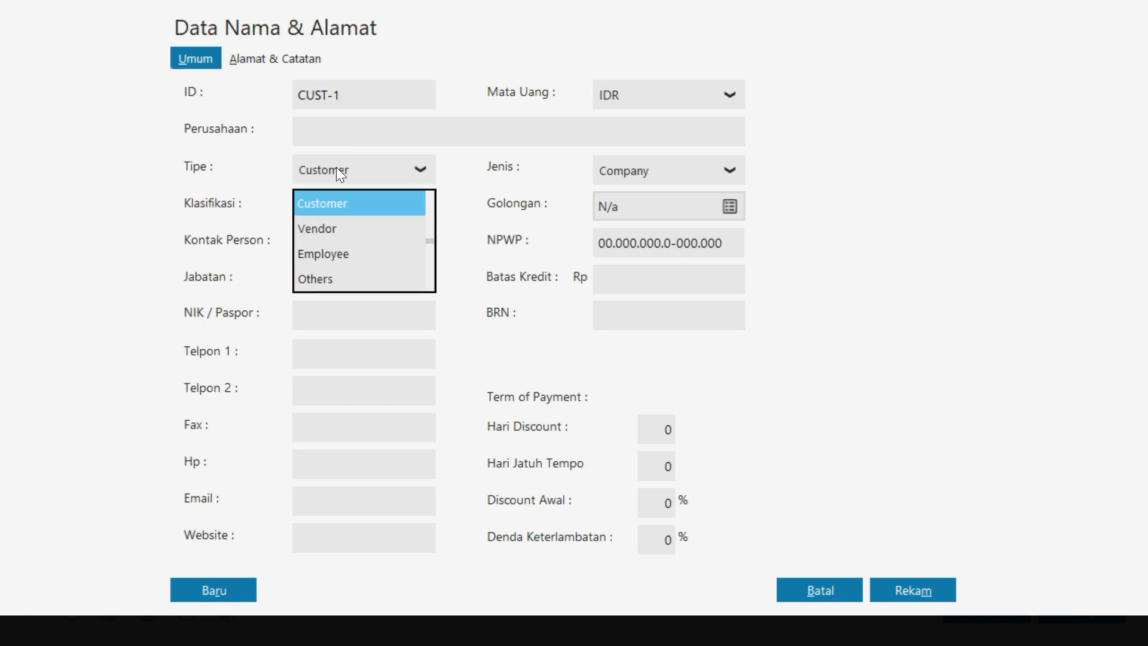
pyautogui.click(319, 230)
pyautogui.doubleClick(360, 95)
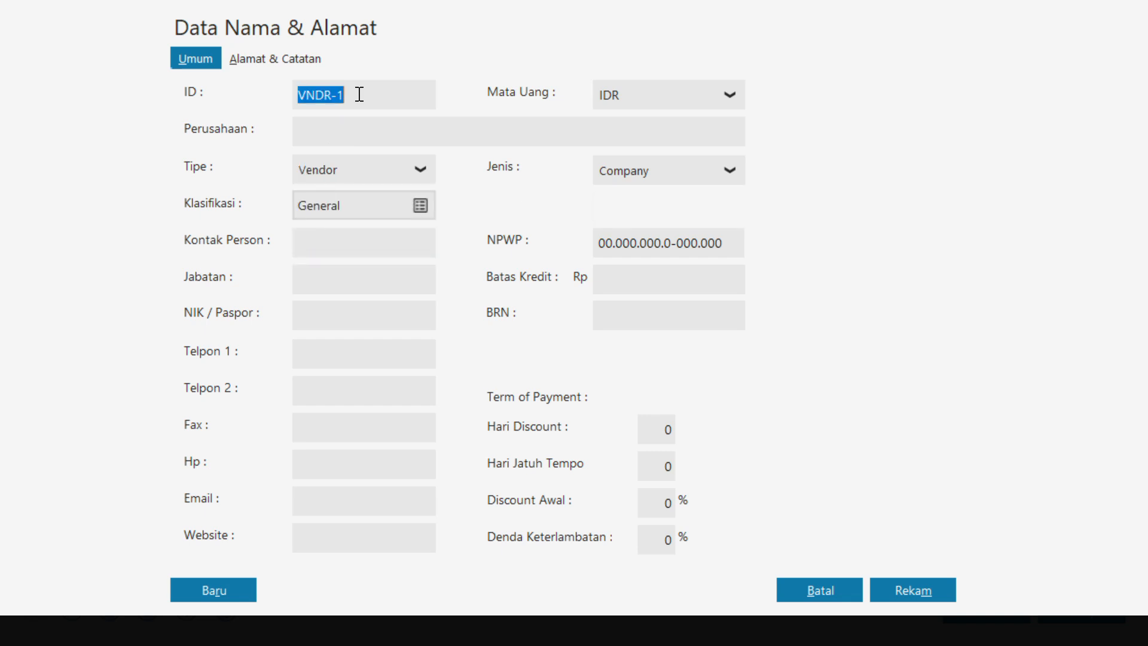
pyautogui.write('V-001')
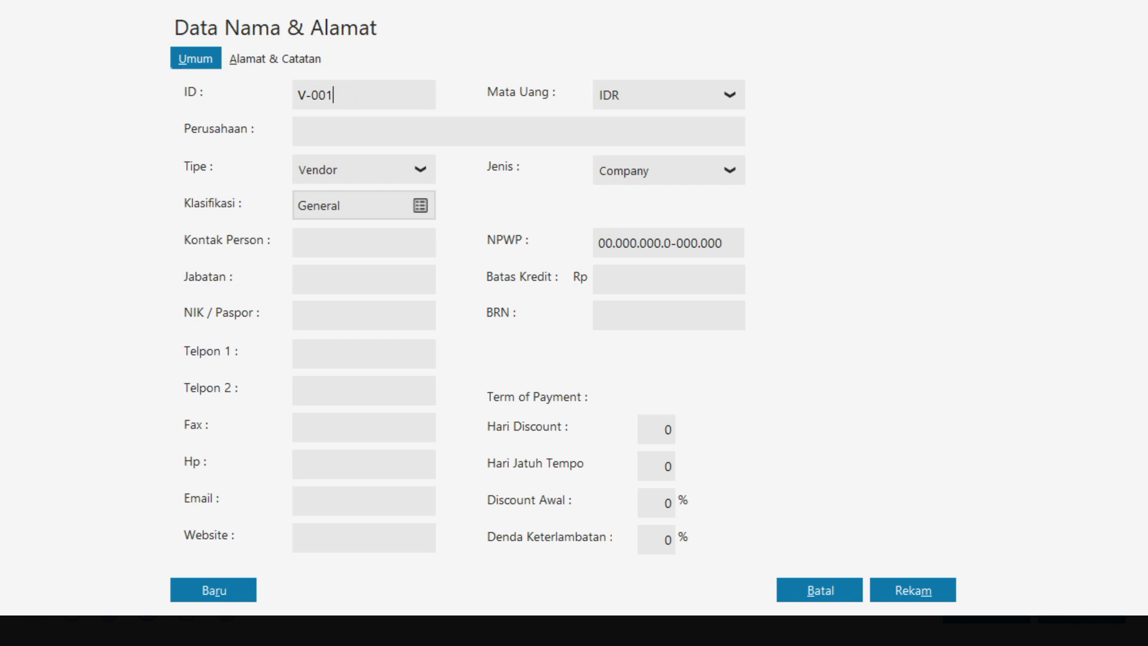
# Name the vendor PT MUTIARA MUSLIM and record it without completing the NPWP / NIK details
pyautogui.click(359, 138)
pyautogui.write('PT MUTIARA MUSLIM')
pyautogui.click(897, 589)
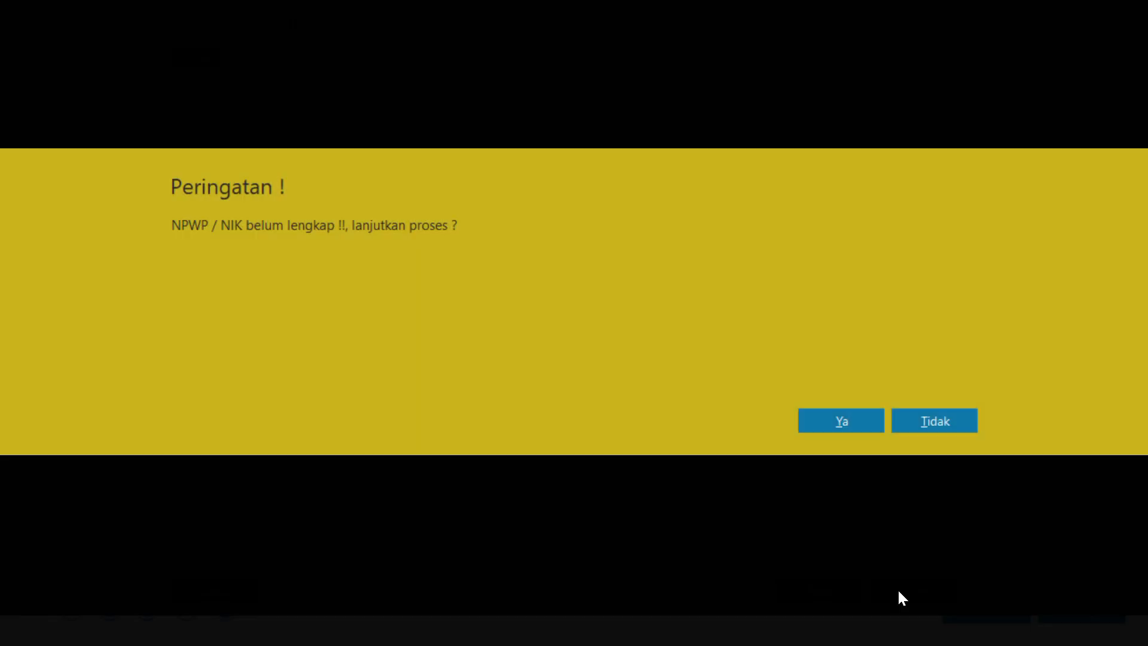
pyautogui.click(813, 417)
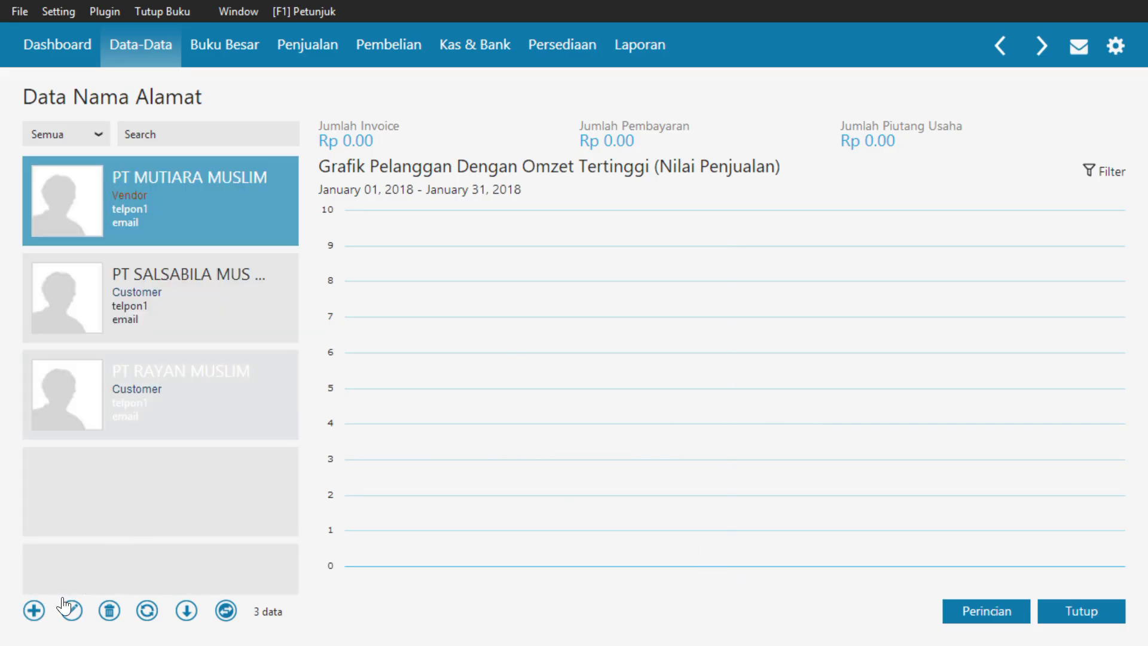
# Start another record of type Vendor and set its ID to V-002
pyautogui.click(36, 613)
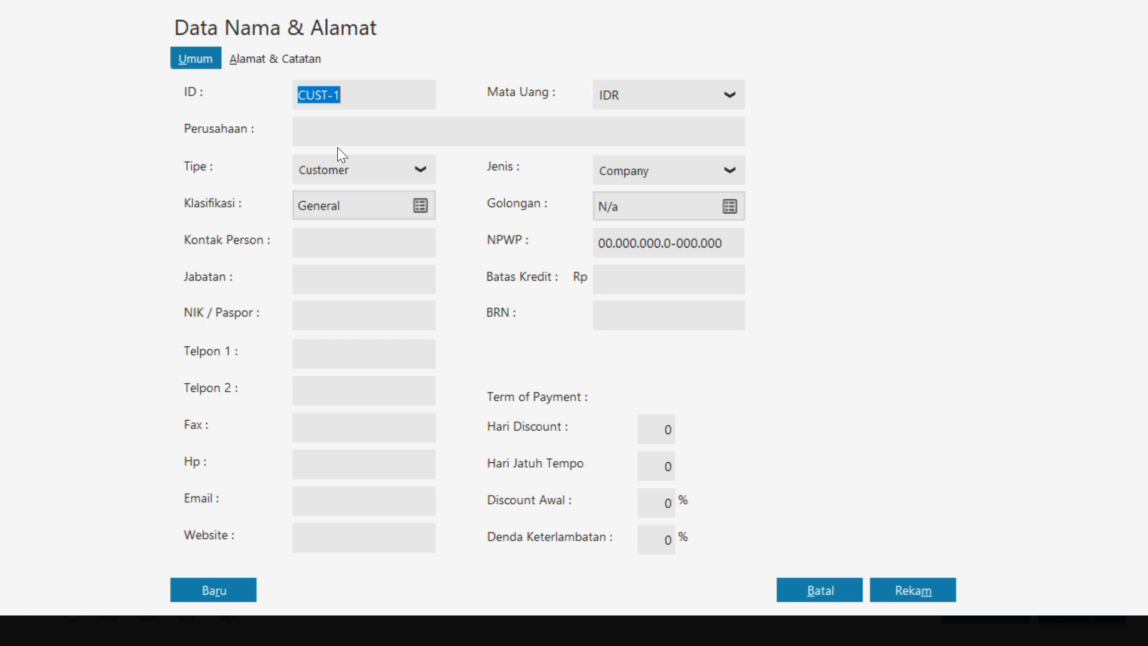
pyautogui.click(332, 167)
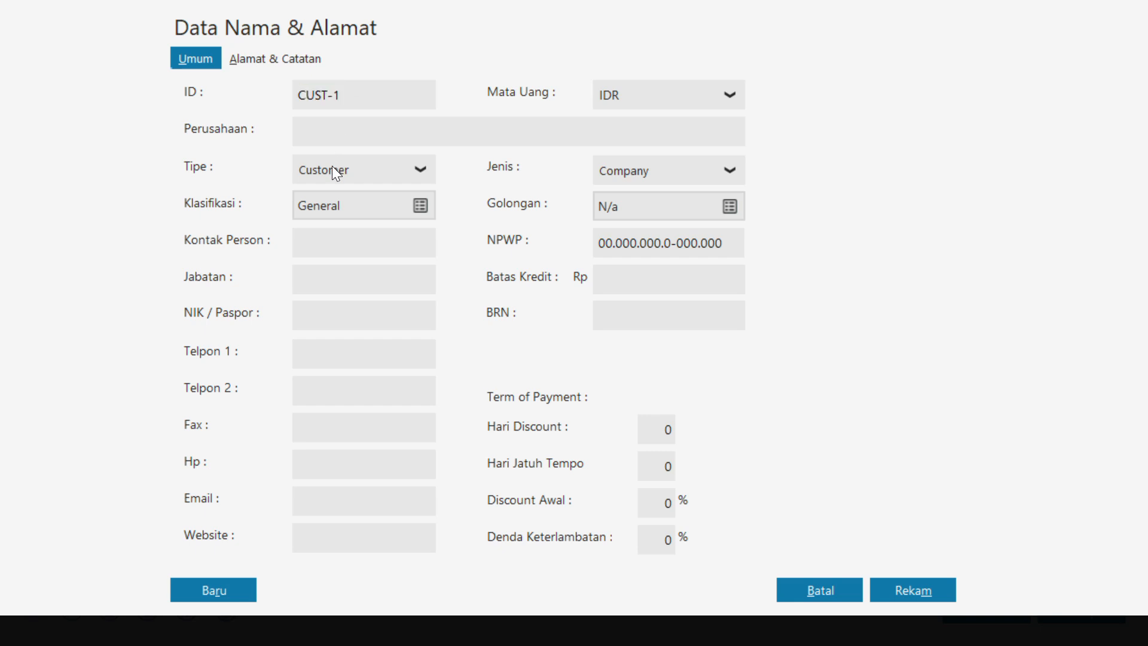
pyautogui.click(325, 232)
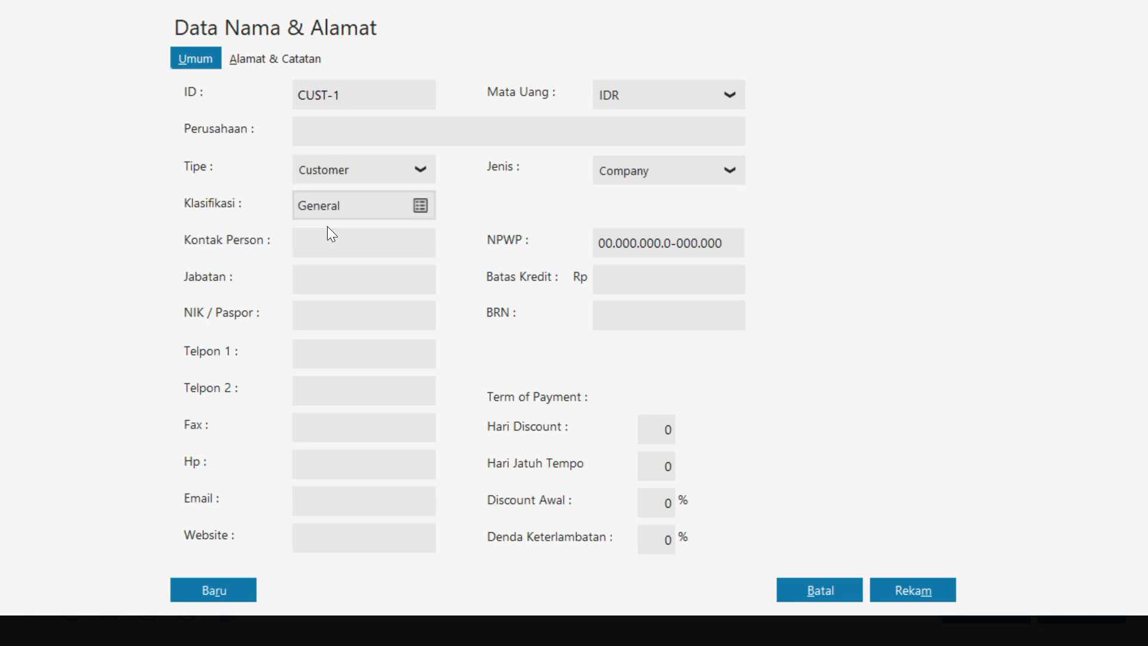
pyautogui.doubleClick(347, 96)
pyautogui.write('V-002')
# Name the vendor PT SALMA MUSLIM and record it without completing the NPWP / NIK details
pyautogui.click(339, 131)
pyautogui.write('P')
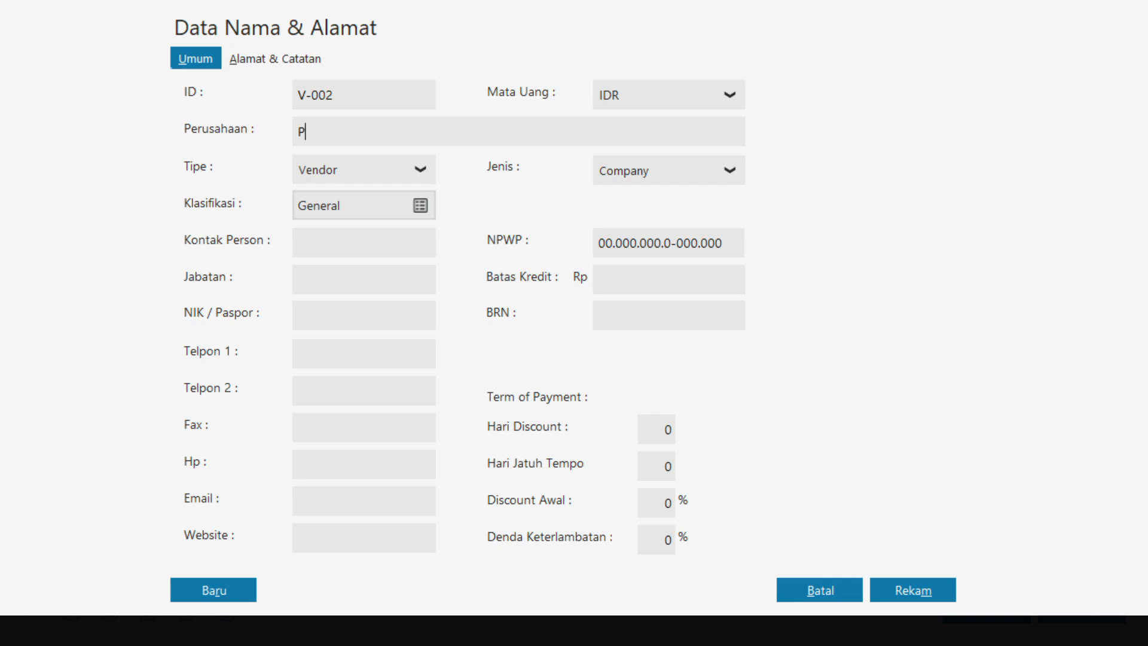
pyautogui.write('T SALMA MUSLIM')
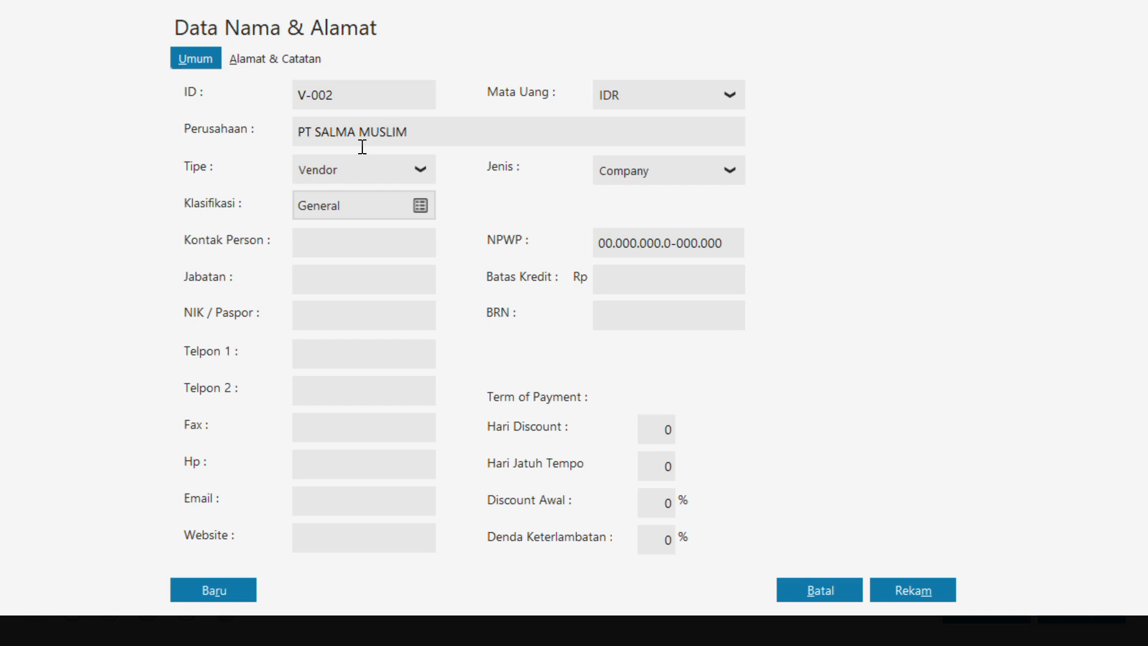
pyautogui.click(888, 590)
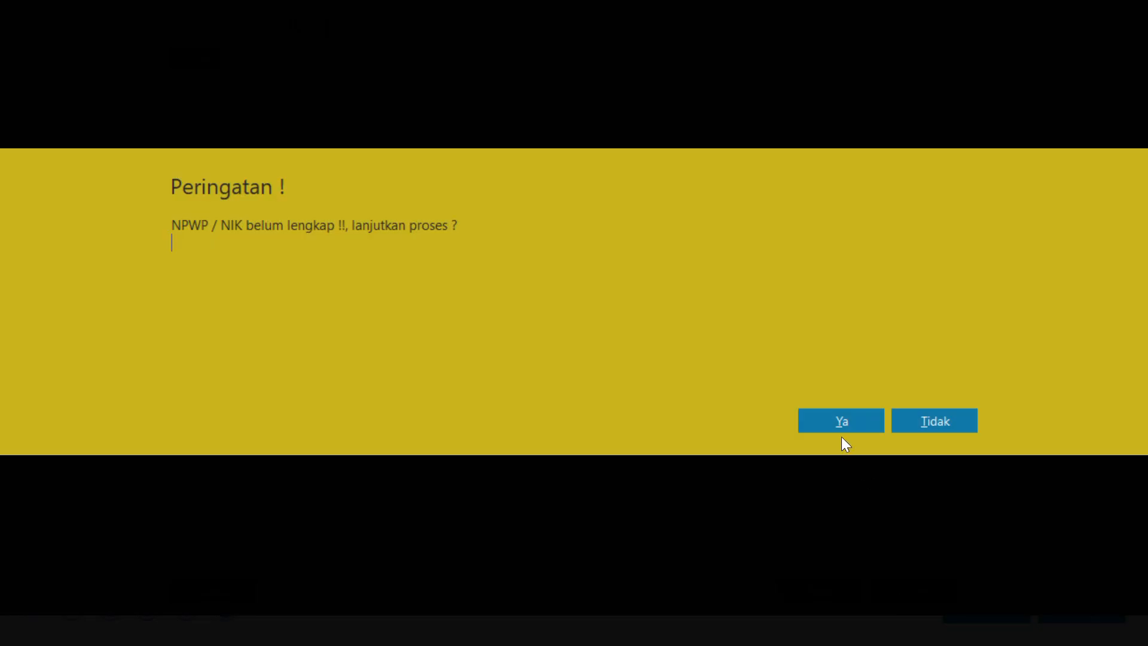
pyautogui.click(841, 427)
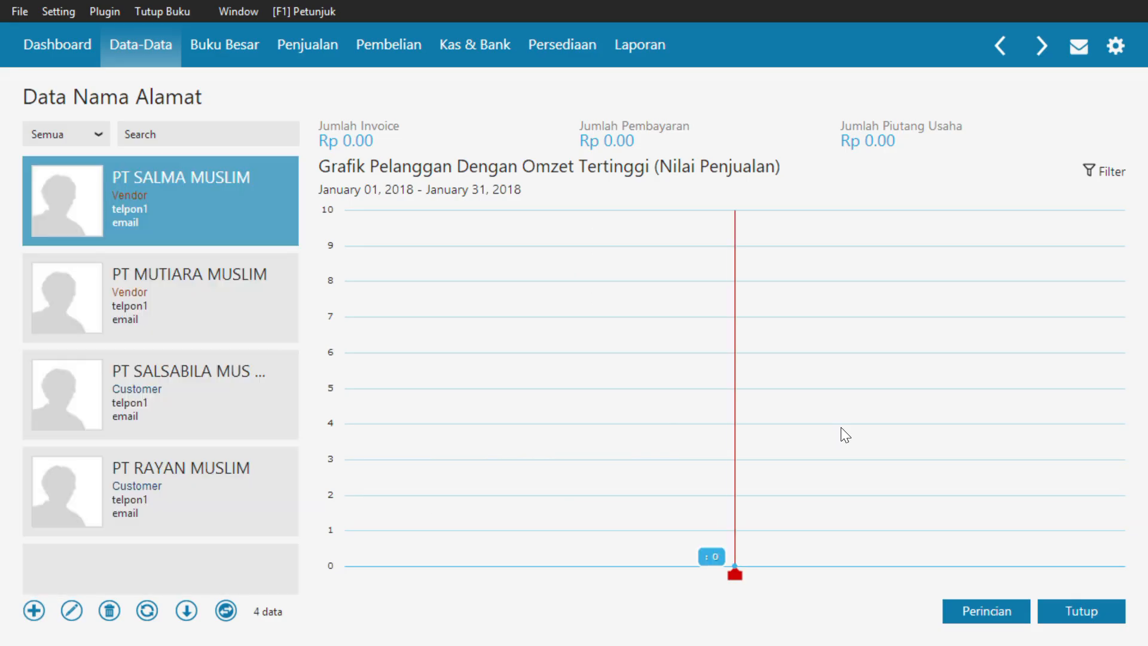
# Review the recorded customers and vendors in the table view of Data Nama Alamat and close the list
pyautogui.click(226, 611)
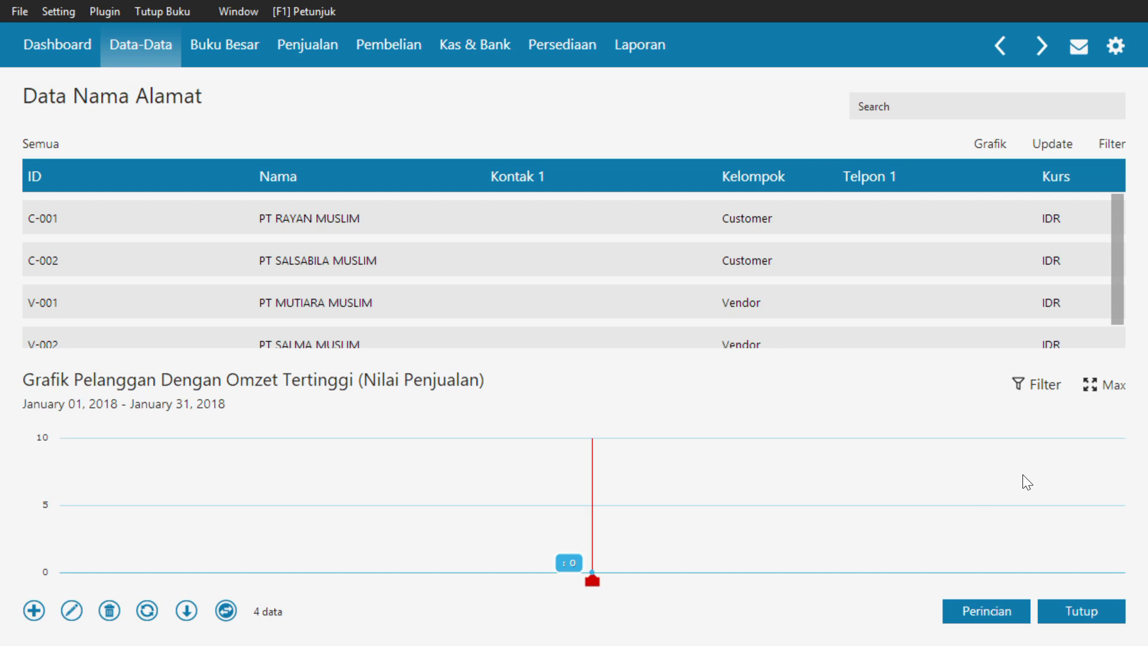
pyautogui.scroll(-1, 1118, 253)
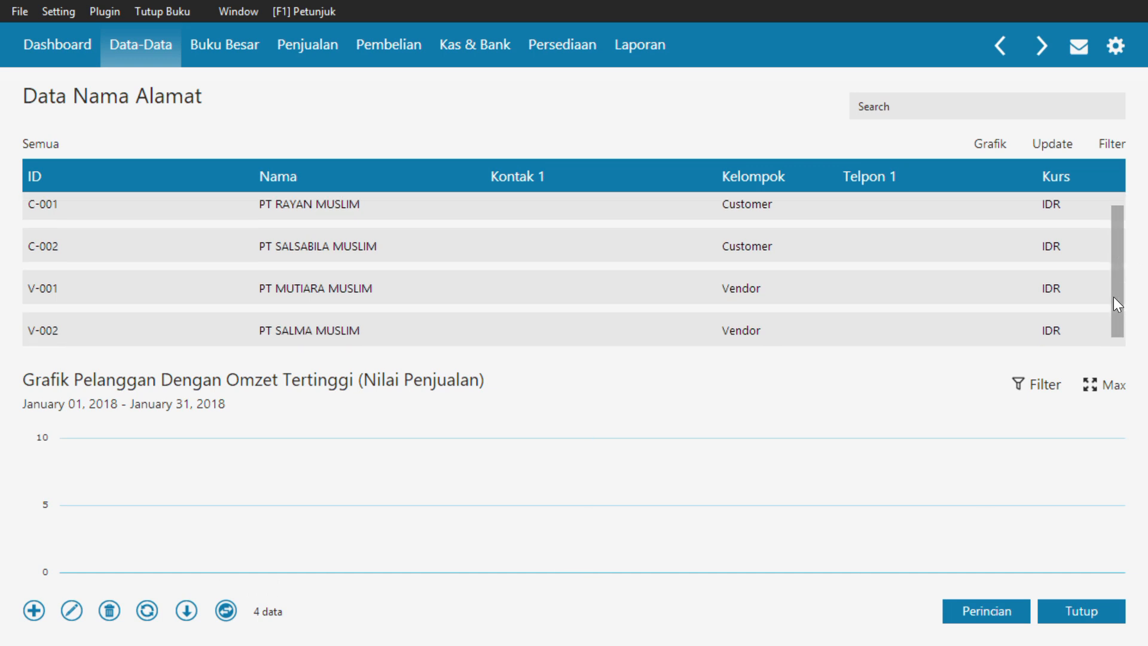
pyautogui.click(1079, 620)
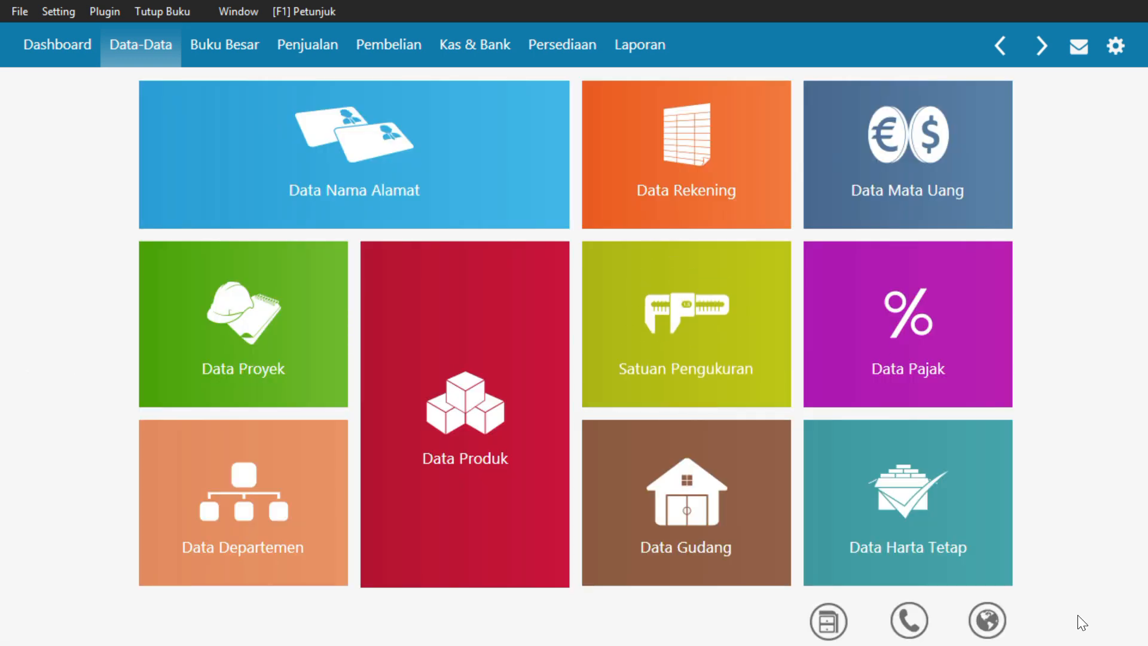
# Open the Kelompok Produk list from the additional Data-Data modules
pyautogui.click(831, 625)
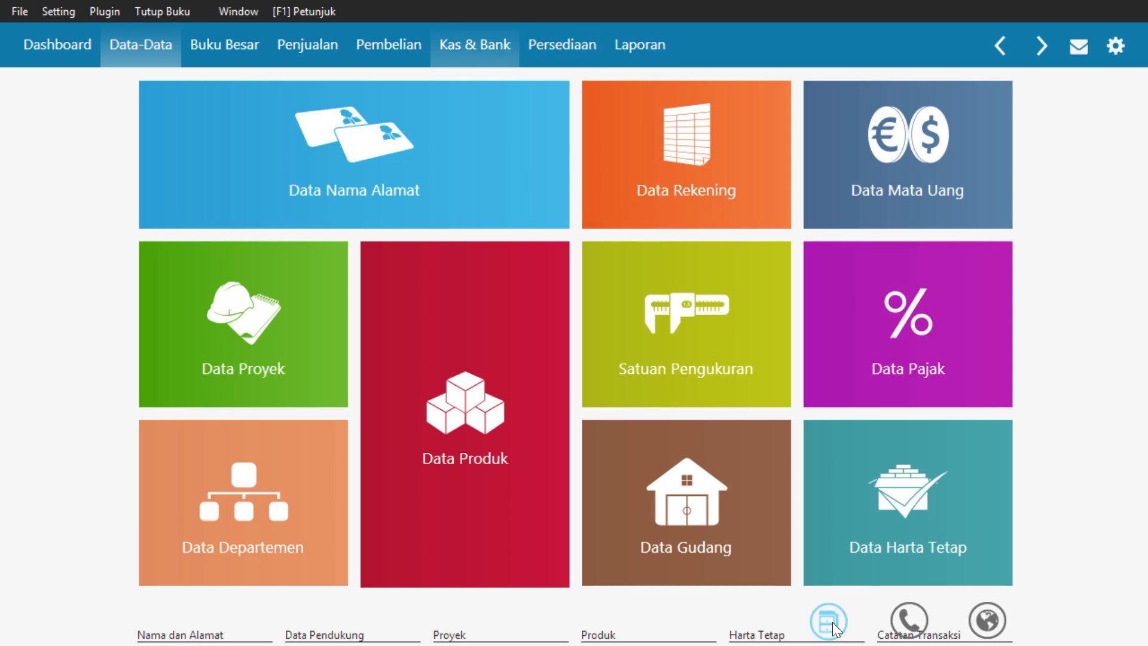
pyautogui.click(632, 114)
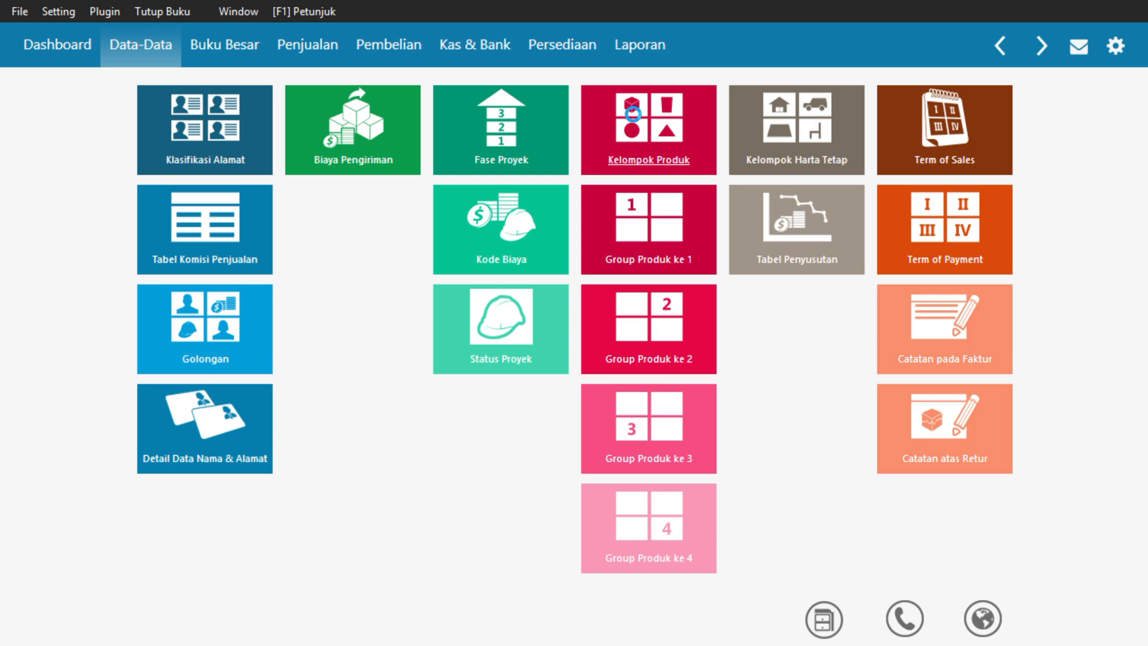
pyautogui.click(633, 113)
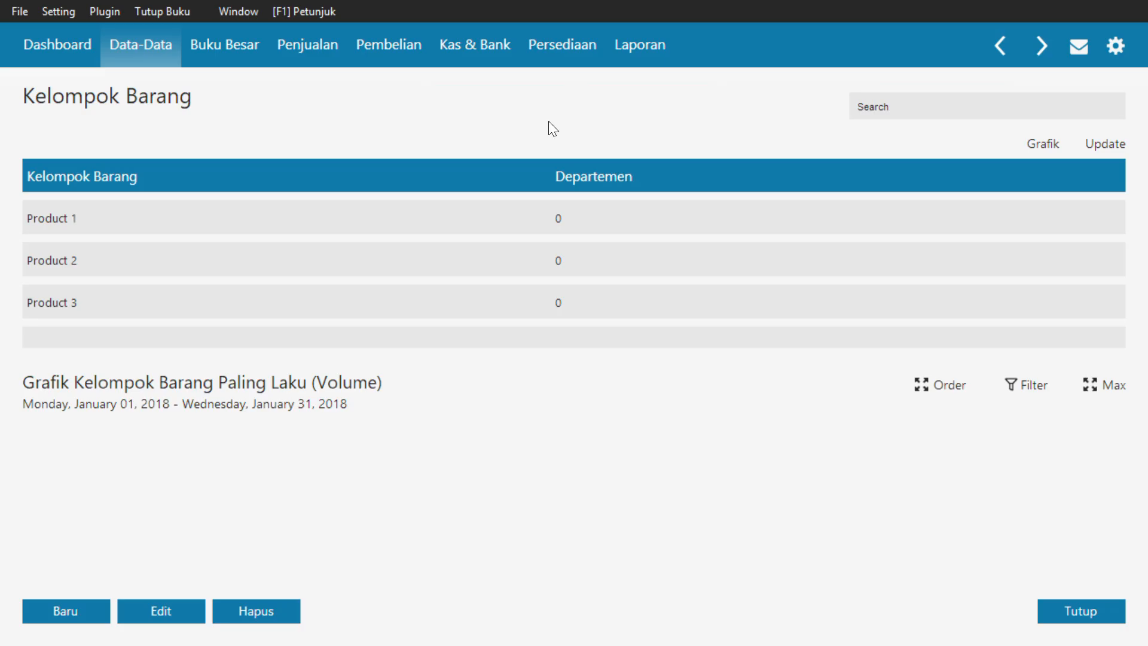
# Open the Product 1 group for editing and change its Kelompok Barang name to JILBAB
pyautogui.click(251, 220)
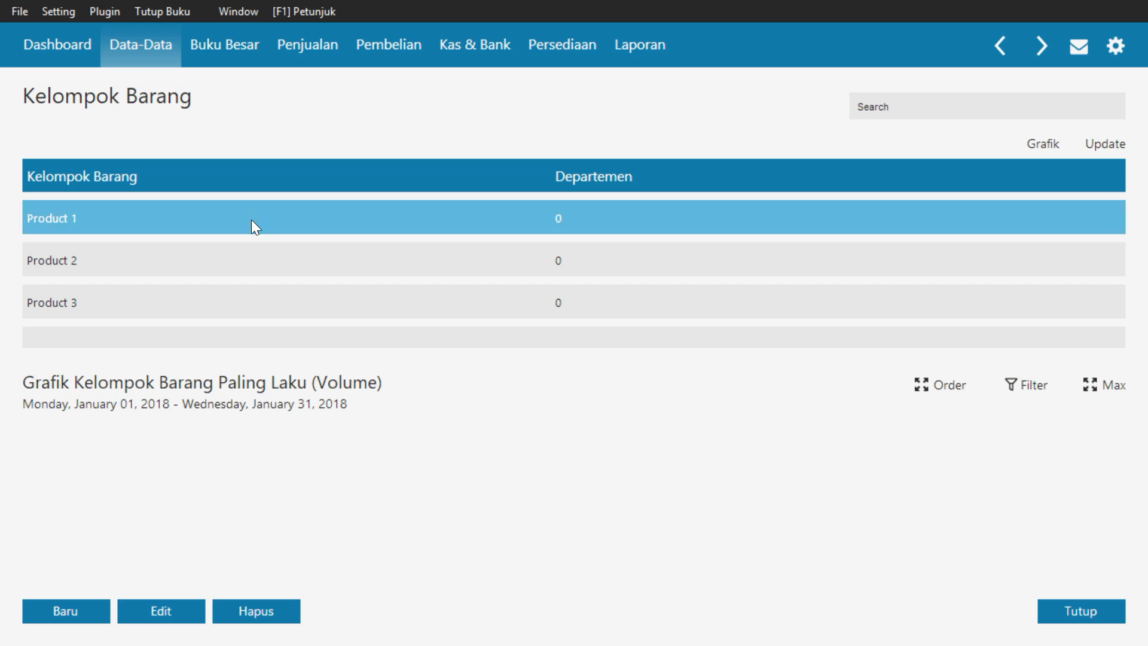
pyautogui.doubleClick(251, 220)
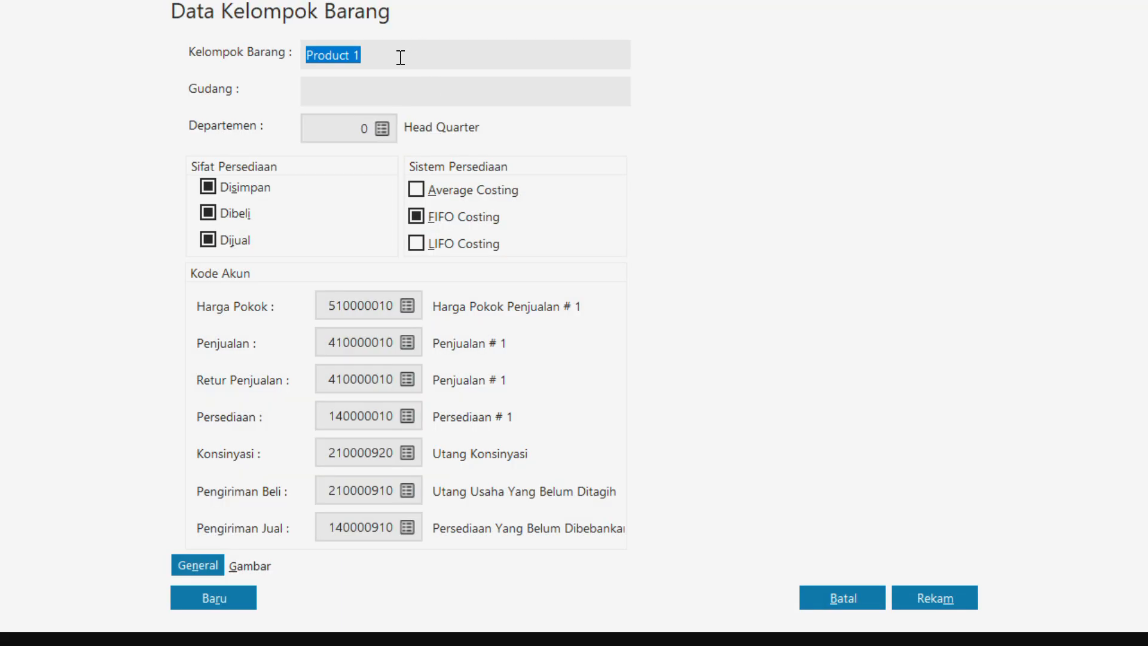
pyautogui.write('JILBAB')
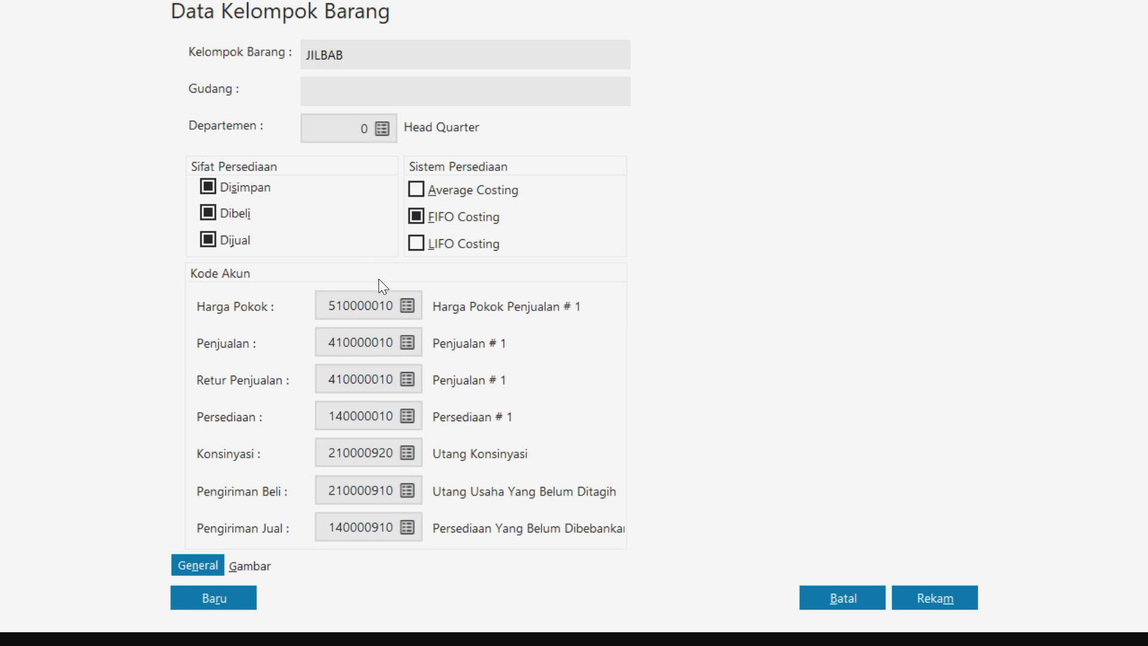
# Rename the group's Harga Pokok account as Harga Pokok Penjualan Jilbab and keep it assigned to the JILBAB group
pyautogui.click(406, 305)
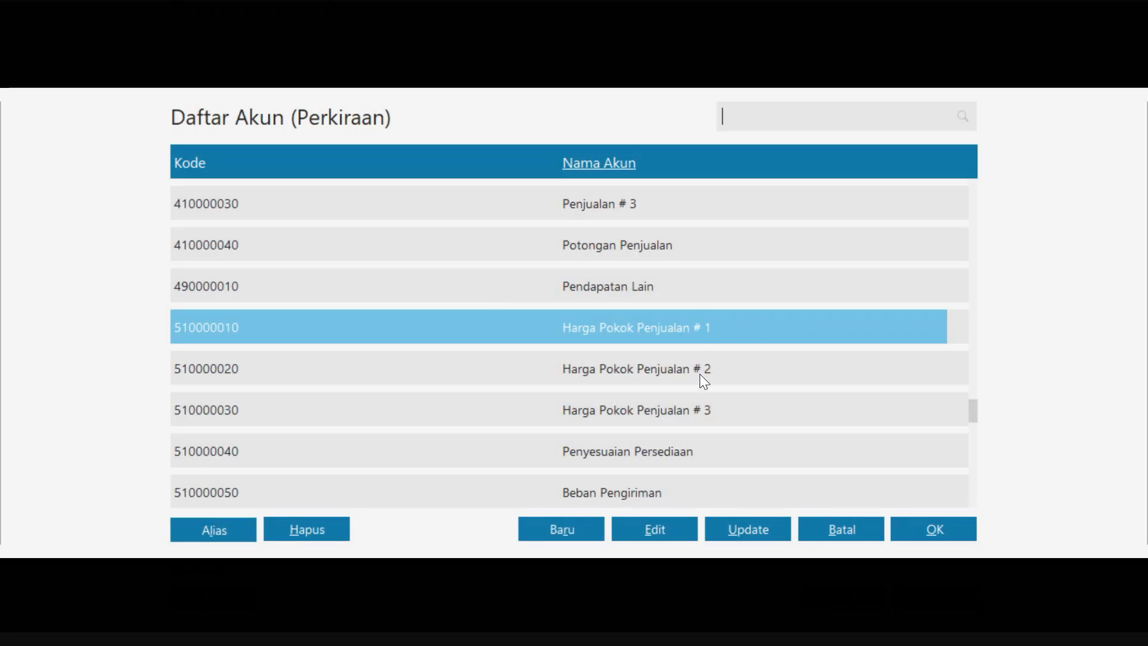
pyautogui.click(654, 529)
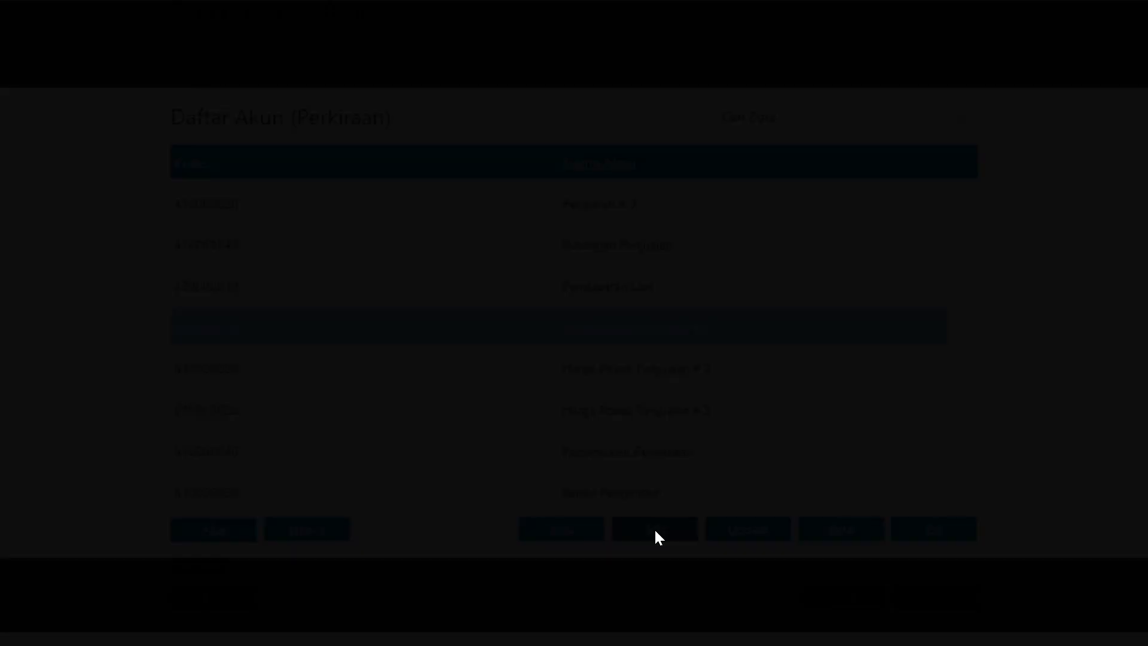
pyautogui.click(916, 450)
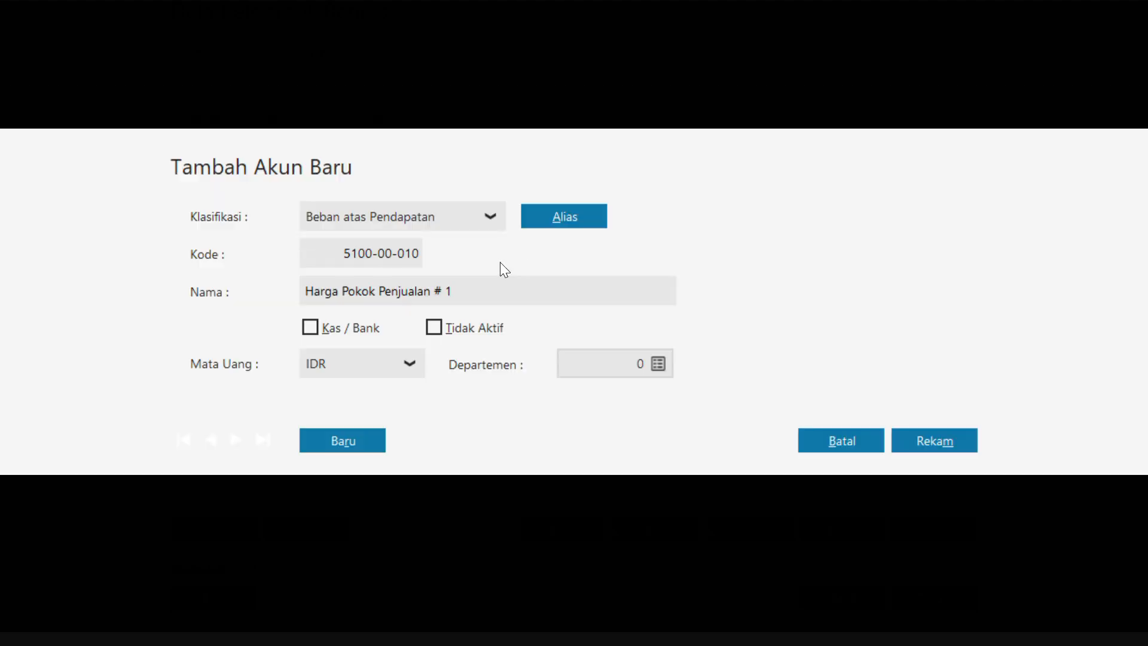
pyautogui.click(384, 291)
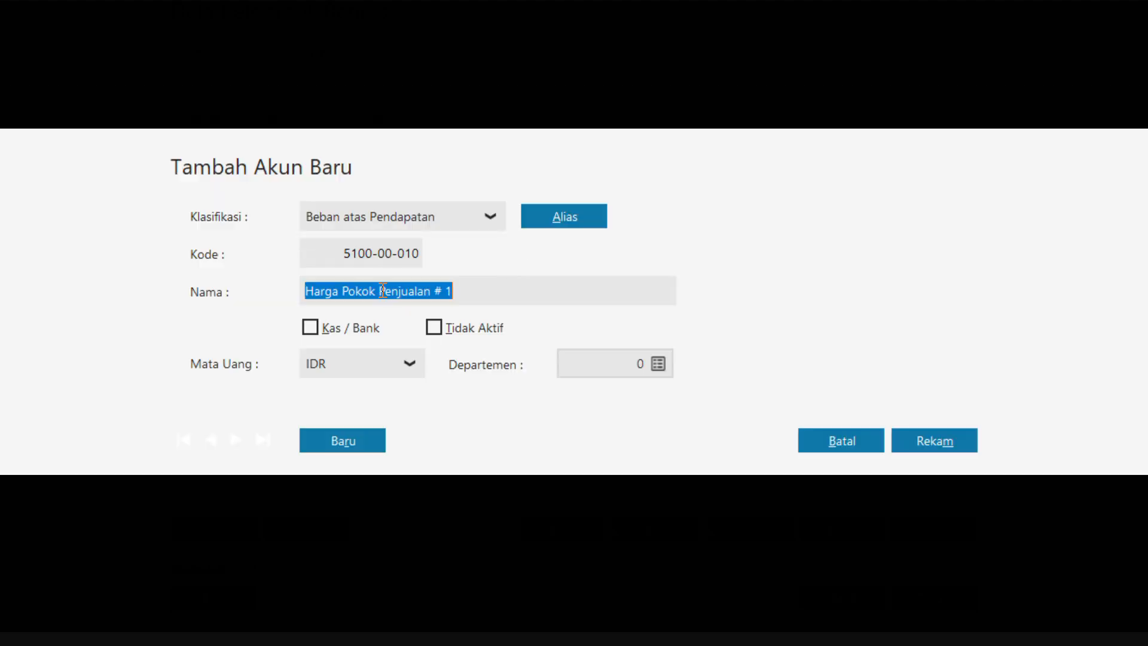
pyautogui.click(476, 292)
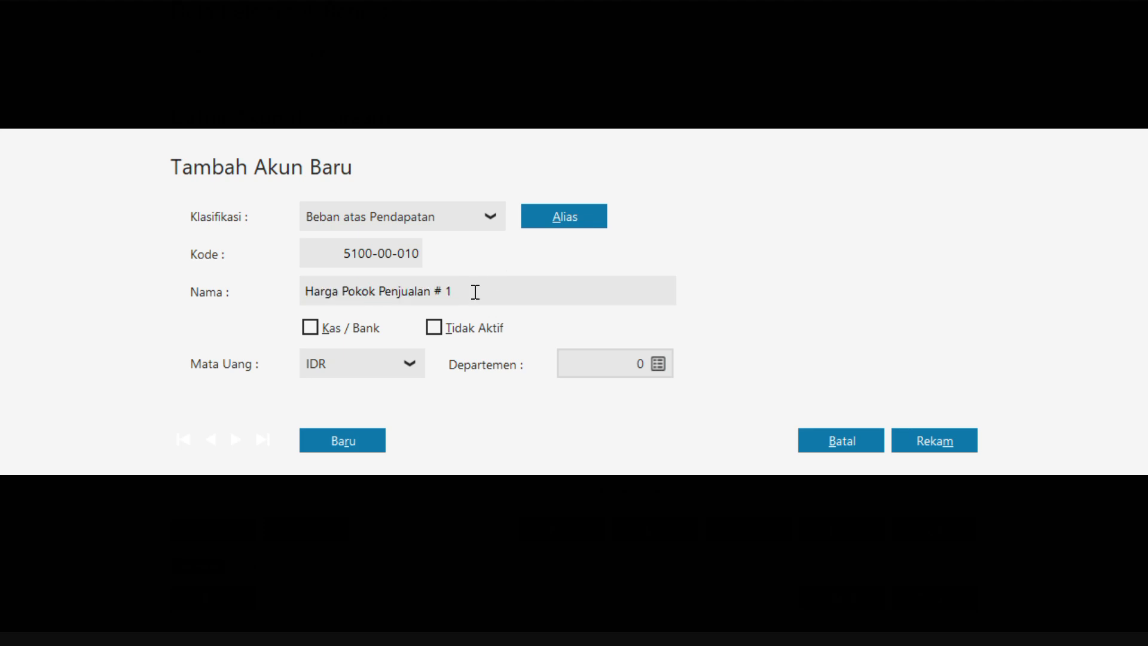
pyautogui.press('BackSpace')
pyautogui.write('JIlba')
pyautogui.press('BackSpace')
pyautogui.press('BackSpace')
pyautogui.press('BackSpace')
pyautogui.press('BackSpace')
pyautogui.write('ilbab')
pyautogui.click(911, 437)
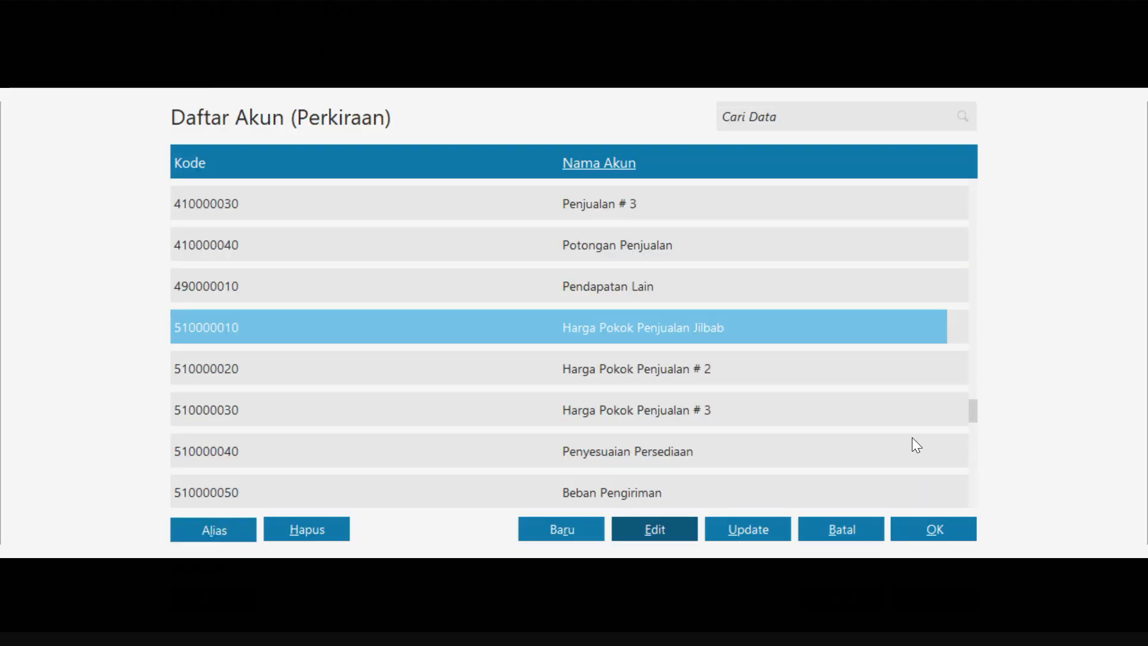
pyautogui.click(938, 533)
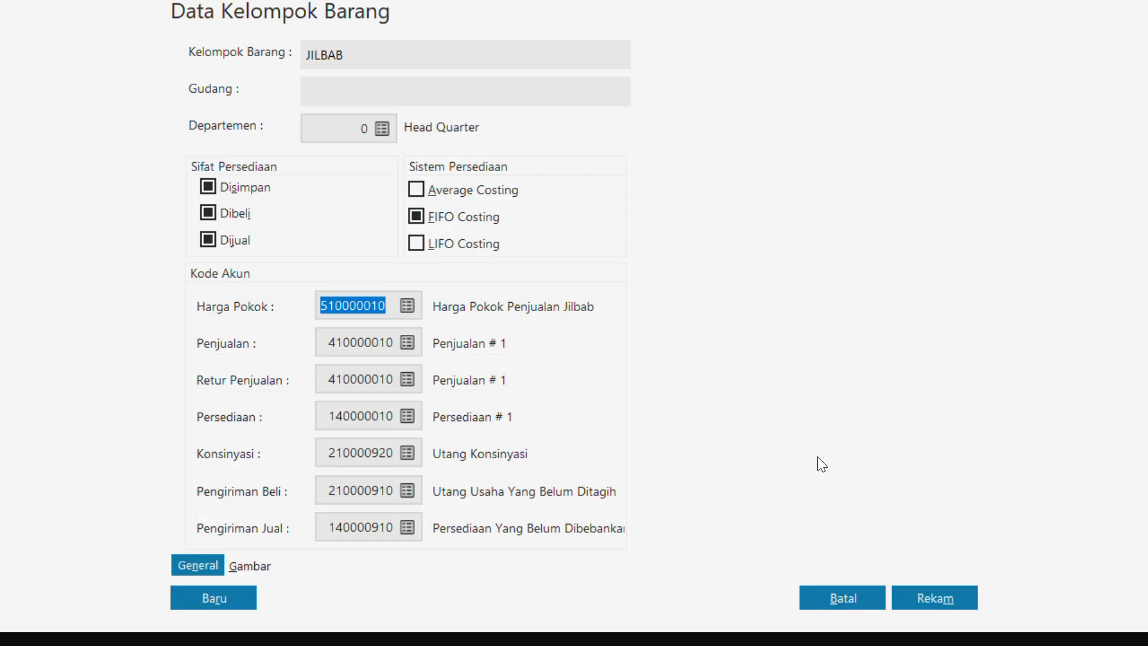
# Rename the JILBAB group's Penjualan account as Penjualan Jilbab and record the account
pyautogui.click(407, 342)
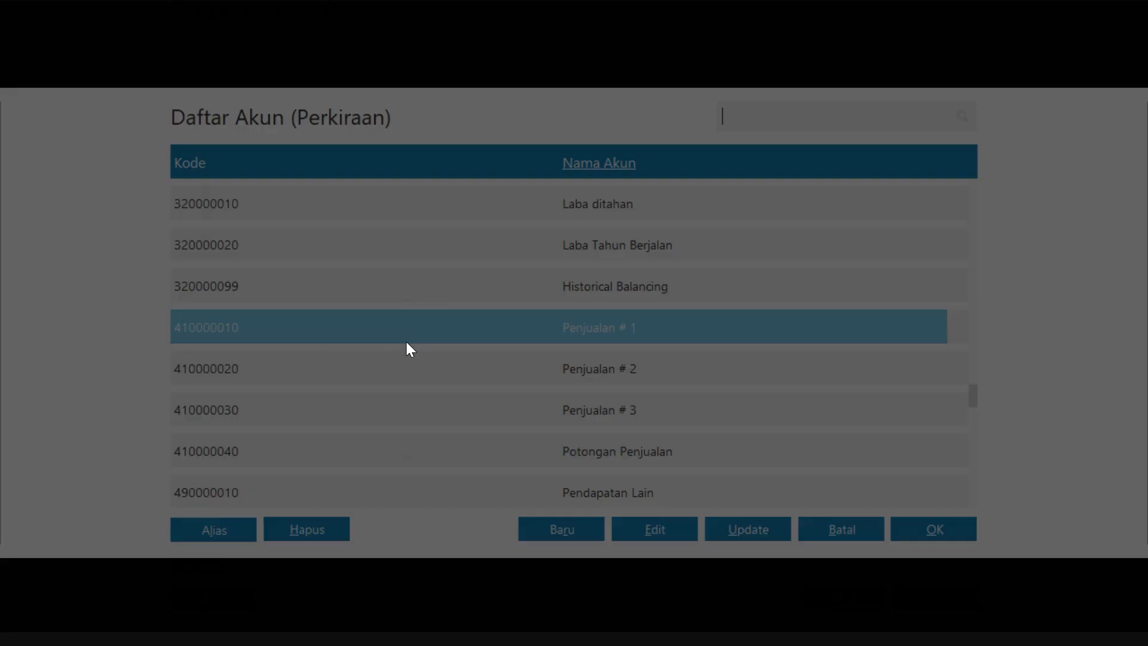
pyautogui.click(651, 526)
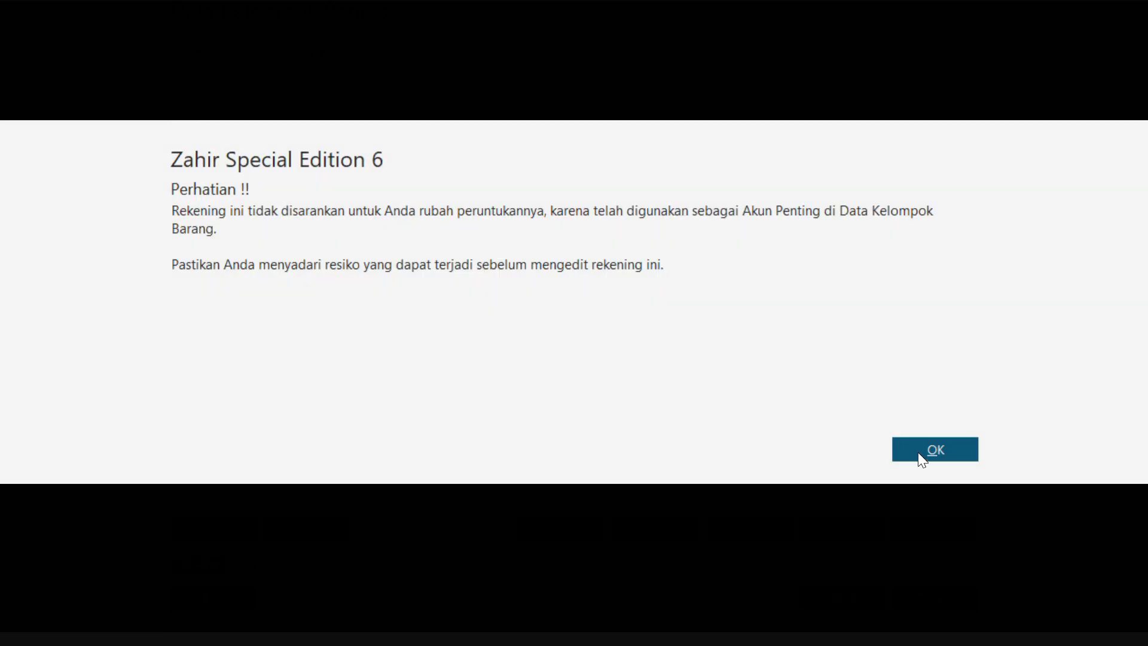
pyautogui.click(917, 449)
pyautogui.click(482, 294)
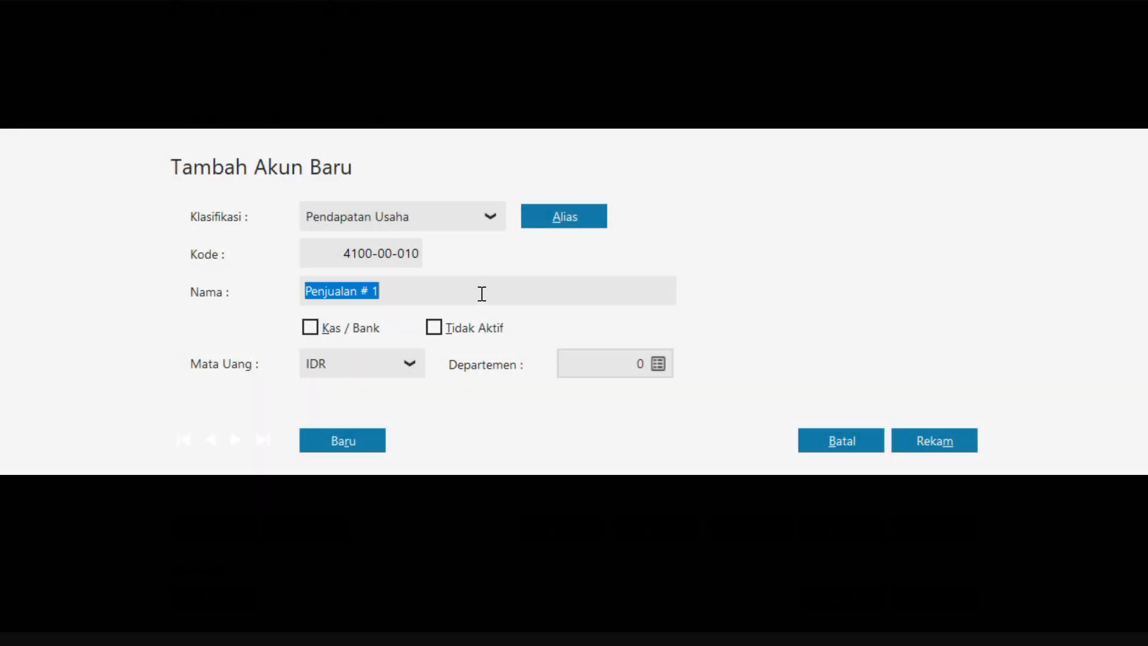
pyautogui.click(482, 295)
pyautogui.press('BackSpace')
pyautogui.press('BackSpace')
pyautogui.press('BackSpace')
pyautogui.write('Jilbab')
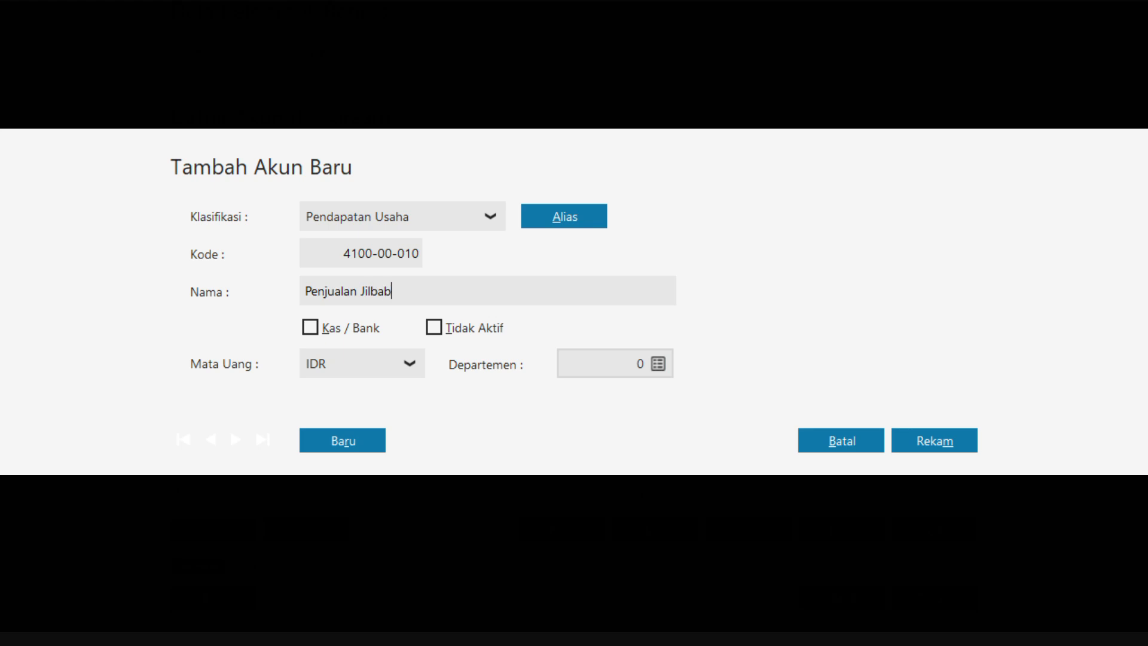
pyautogui.click(906, 443)
# Assign the Penjualan Jilbab account to both Penjualan and Retur Penjualan of the JILBAB group
pyautogui.click(942, 535)
pyautogui.click(406, 380)
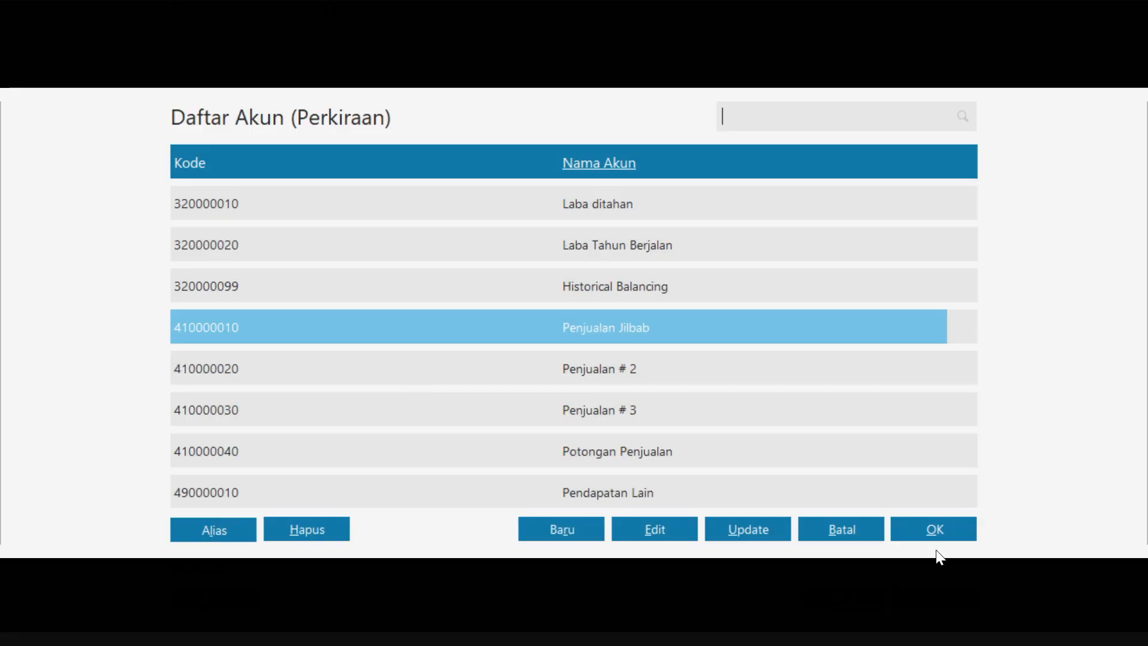
pyautogui.click(925, 527)
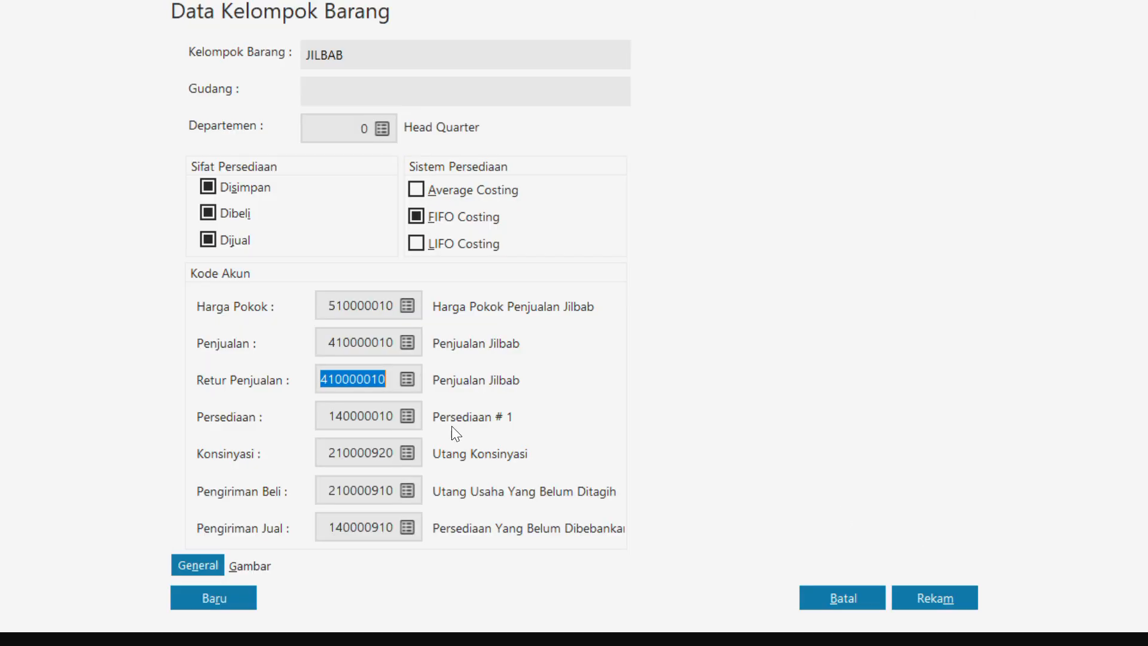
# Rename the JILBAB group's Persediaan account as Persediaan Jilbab and keep it assigned to the group
pyautogui.click(407, 416)
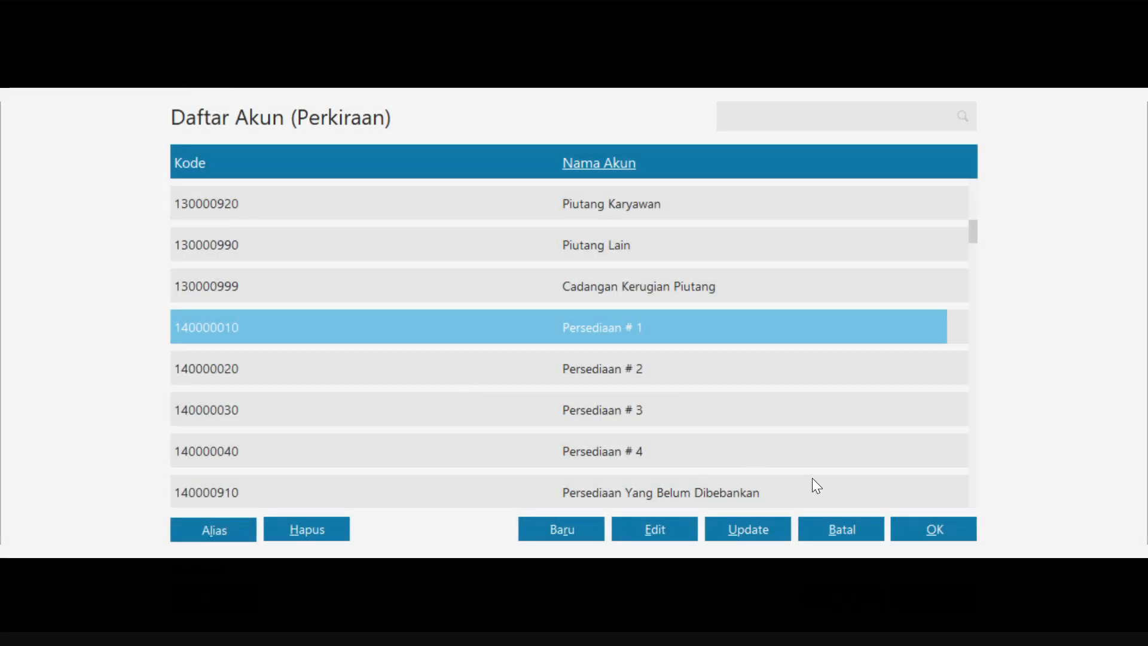
pyautogui.click(645, 529)
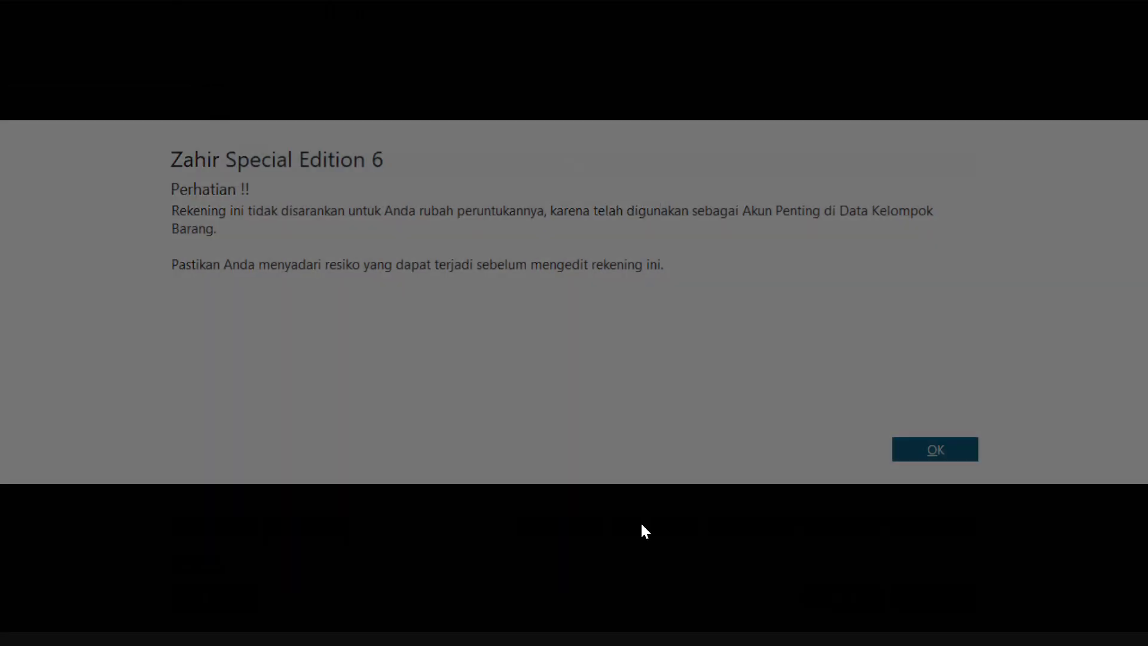
pyautogui.click(934, 455)
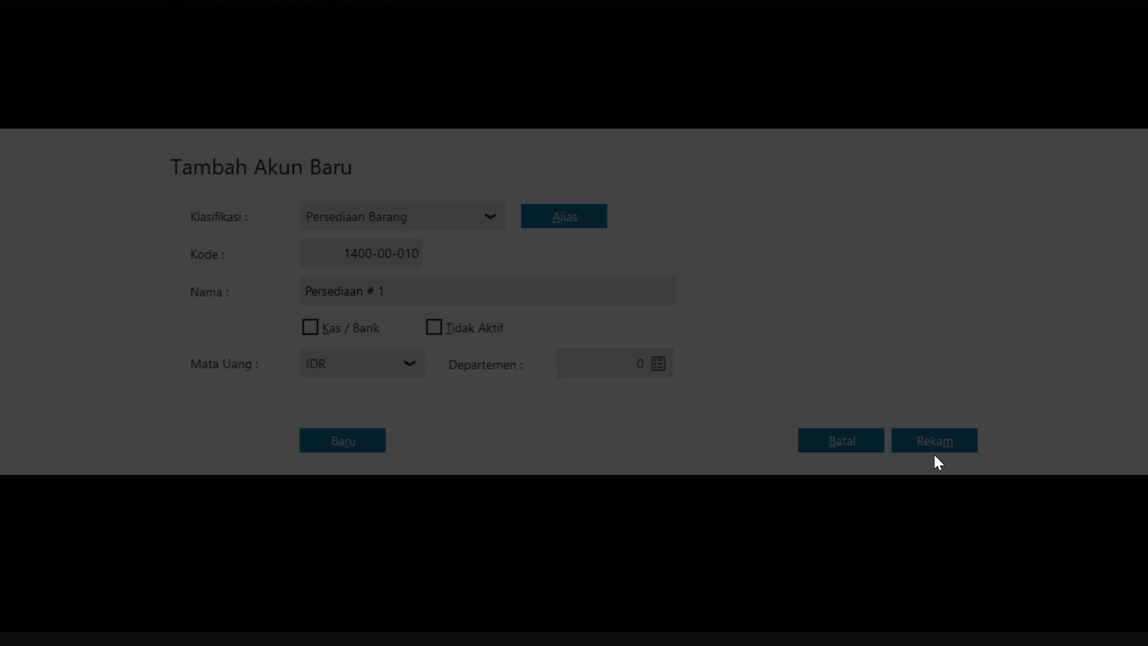
pyautogui.click(426, 287)
pyautogui.press('End')
pyautogui.press('BackSpace')
pyautogui.press('BackSpace')
pyautogui.press('BackSpace')
pyautogui.write('Jilb')
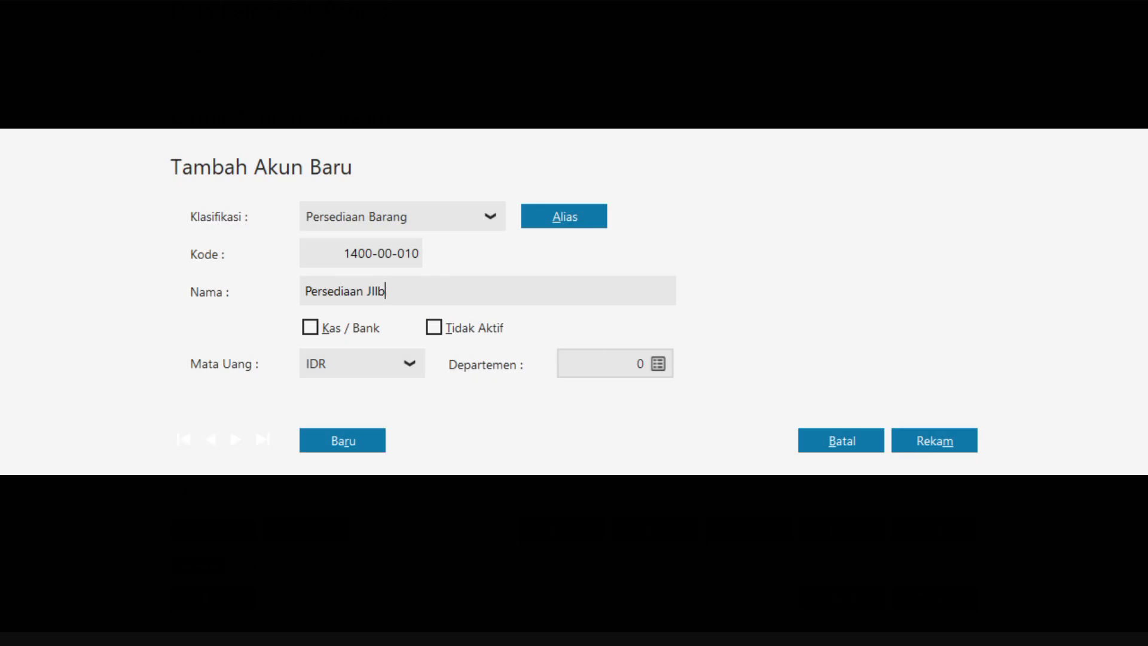
pyautogui.write('ab')
pyautogui.click(909, 436)
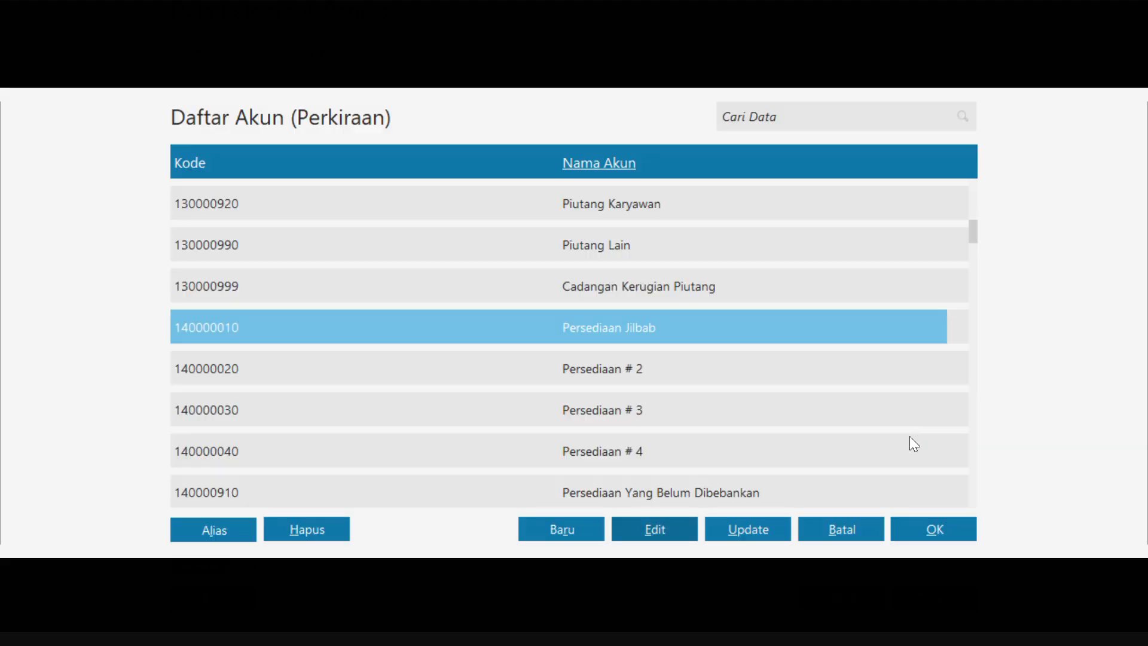
pyautogui.click(925, 529)
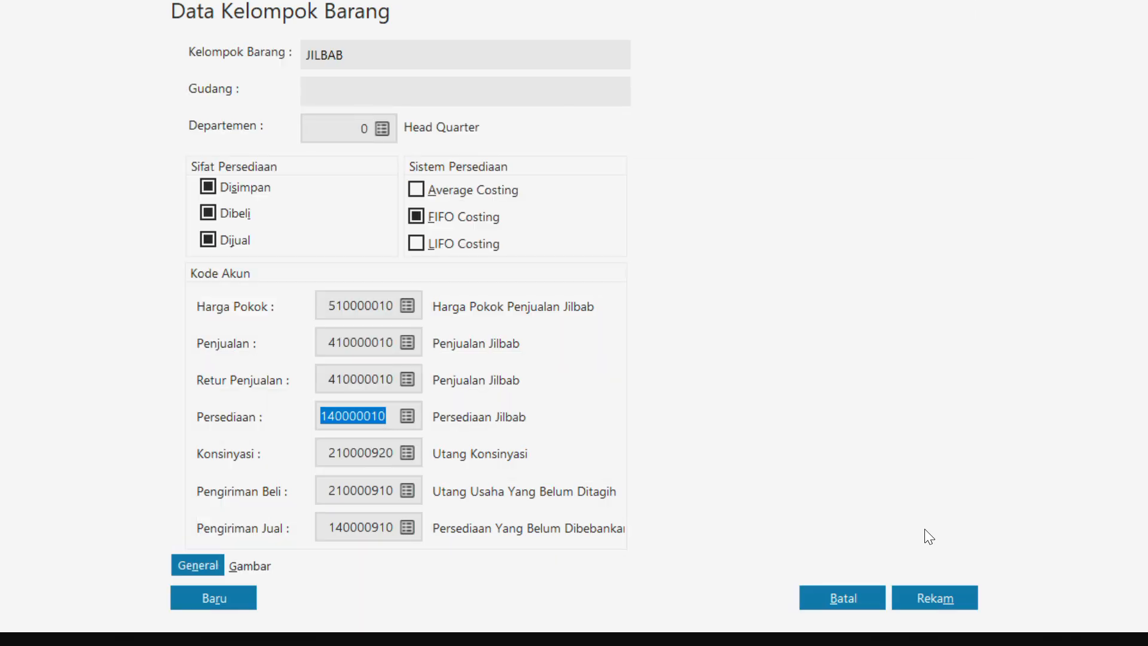
# Record the JILBAB group with its account codes applied to all products in it, and refresh the Kelompok Barang list
pyautogui.click(928, 598)
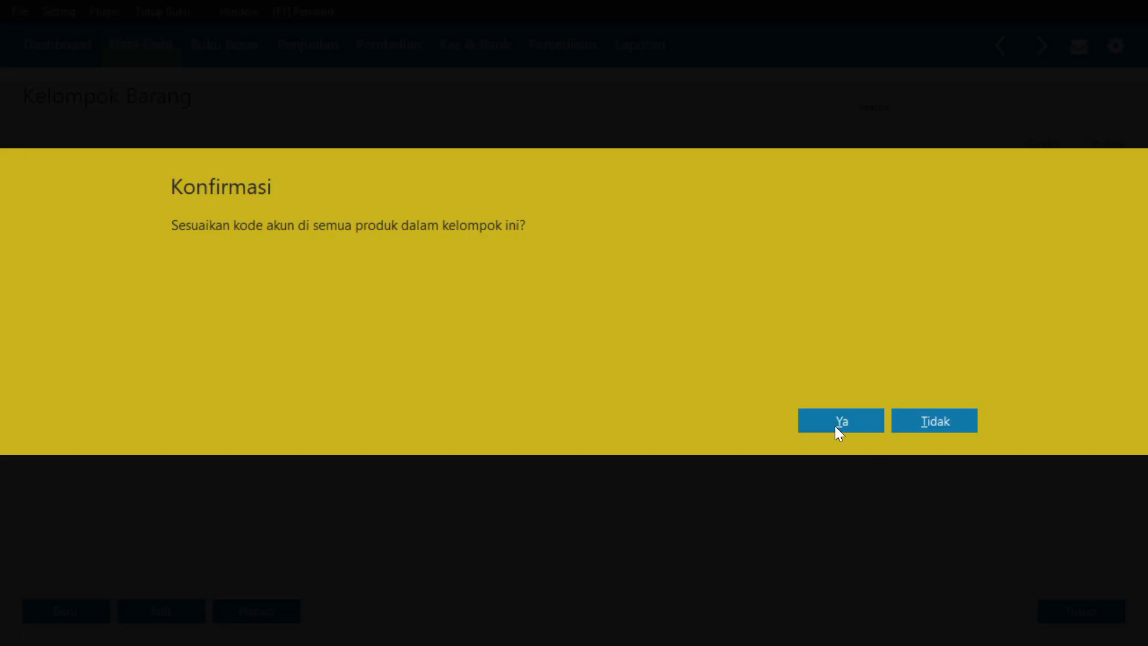
pyautogui.click(835, 425)
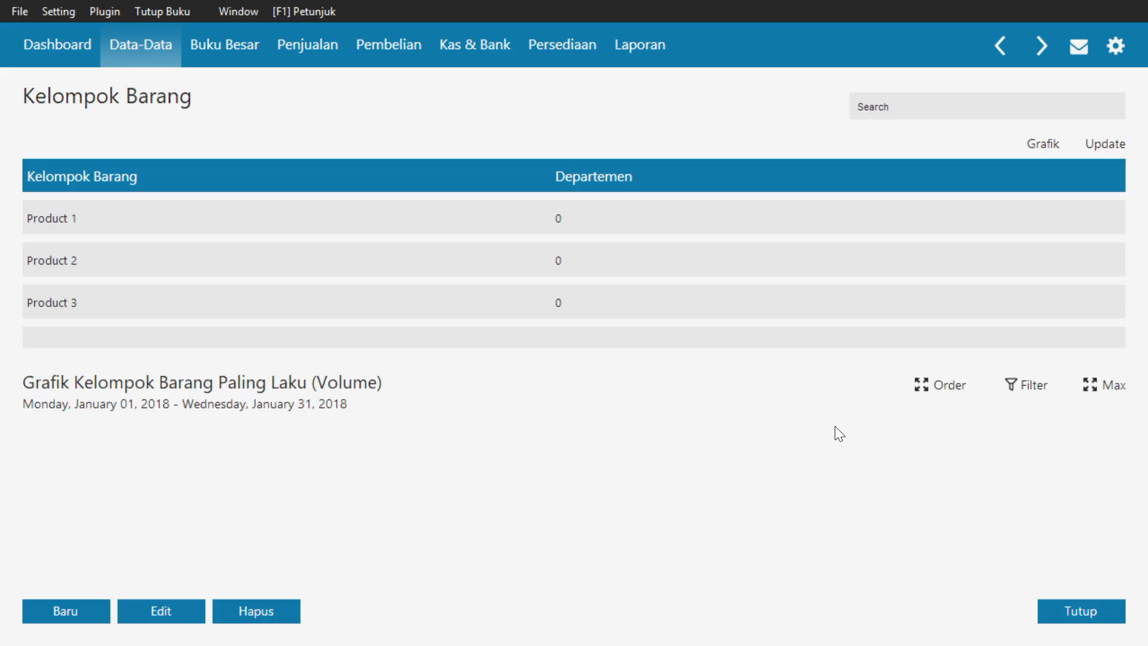
pyautogui.click(1093, 151)
# Open the Product 2 group for editing and change its Kelompok Barang name to GAMIS
pyautogui.doubleClick(186, 260)
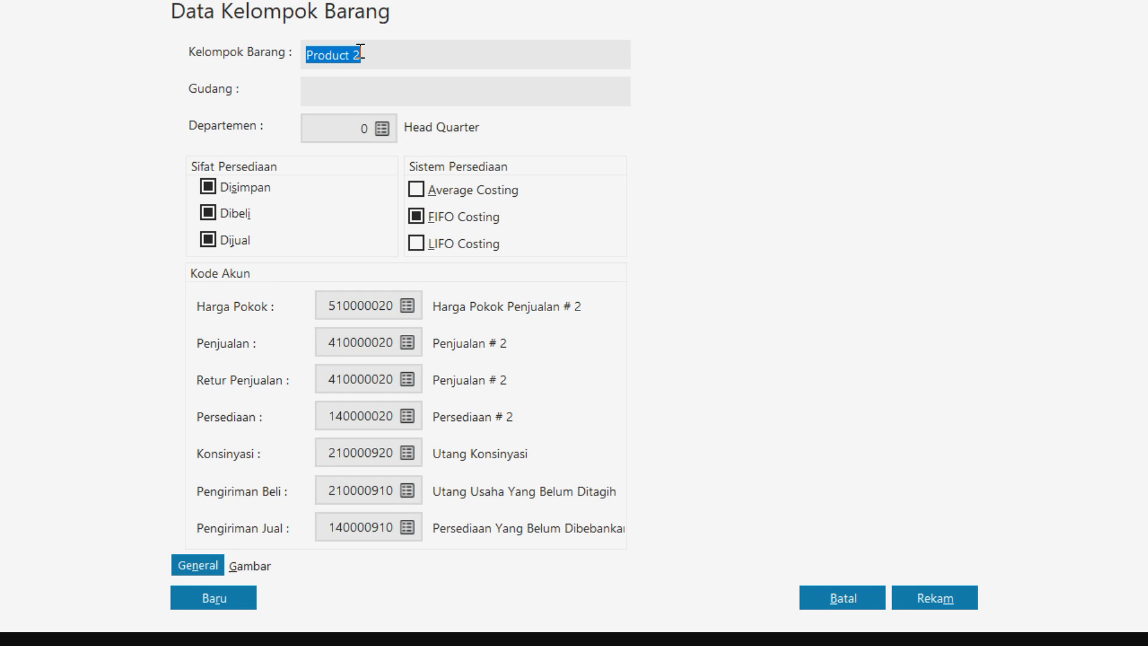
pyautogui.press('BackSpace')
pyautogui.write('GAMIS')
# Rename the GAMIS group's Harga Pokok account as Harga Pokok Penjualan Gamis
pyautogui.click(406, 305)
pyautogui.click(649, 528)
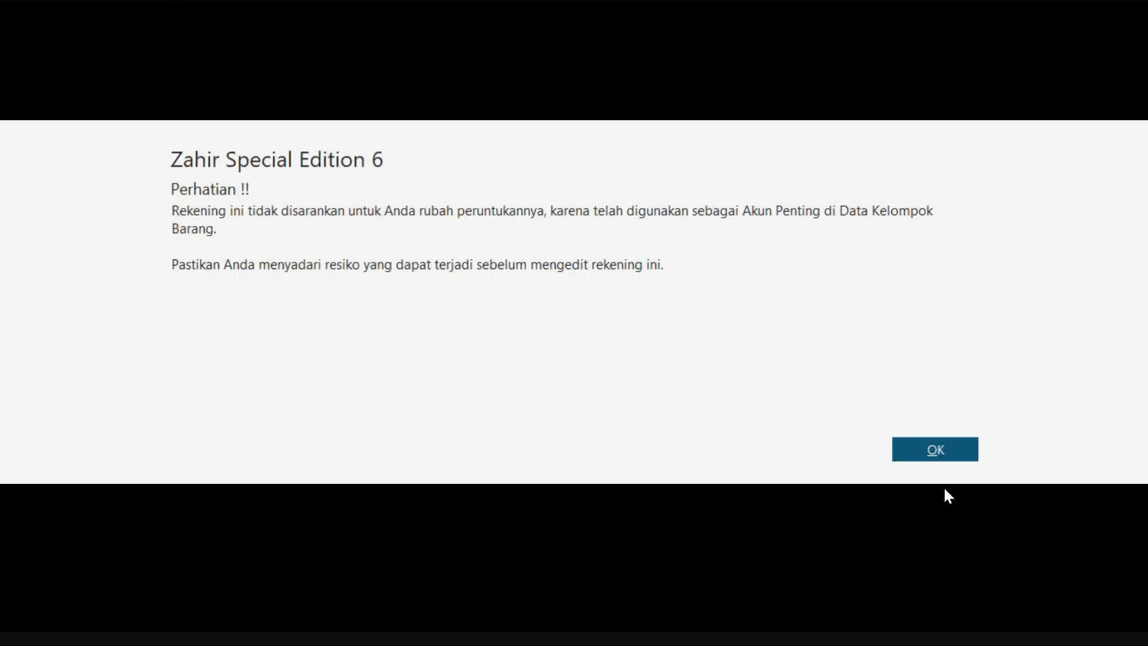
pyautogui.click(935, 450)
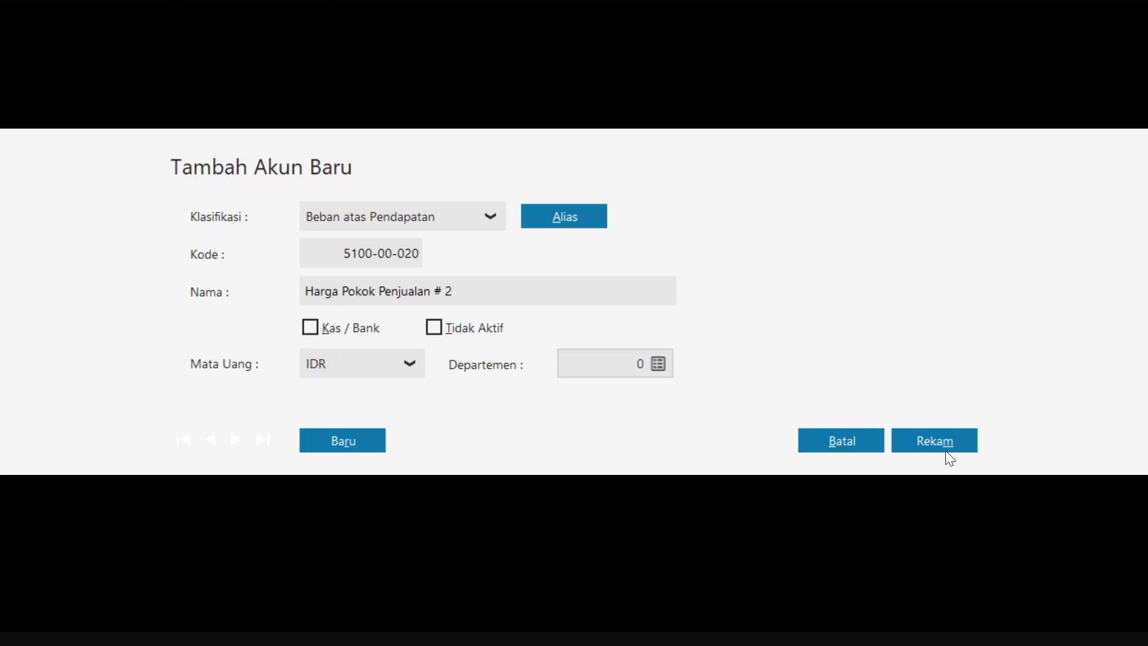
pyautogui.click(472, 296)
pyautogui.click(472, 296)
pyautogui.press('BackSpace')
pyautogui.press('BackSpace')
pyautogui.press('BackSpace')
pyautogui.press('BackSpace')
pyautogui.write('Gamis')
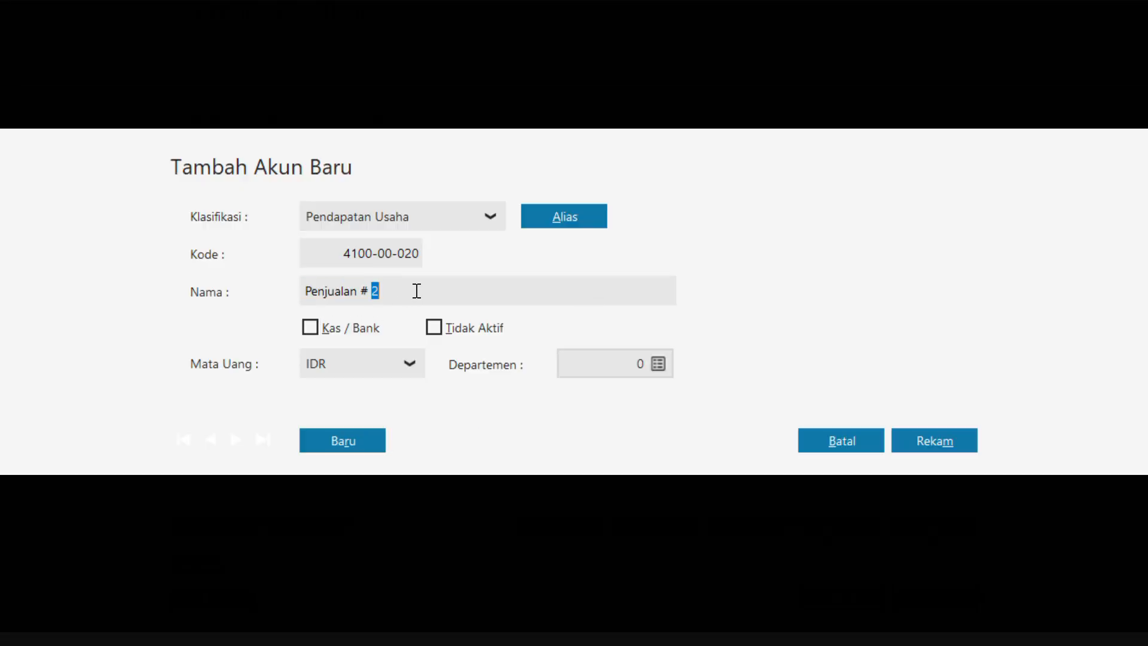
# Rename the GAMIS group's Penjualan account as Penjualan Gamis
pyautogui.press('BackSpace')
pyautogui.press('BackSpace')
pyautogui.press('BackSpace')
pyautogui.write('Gam')
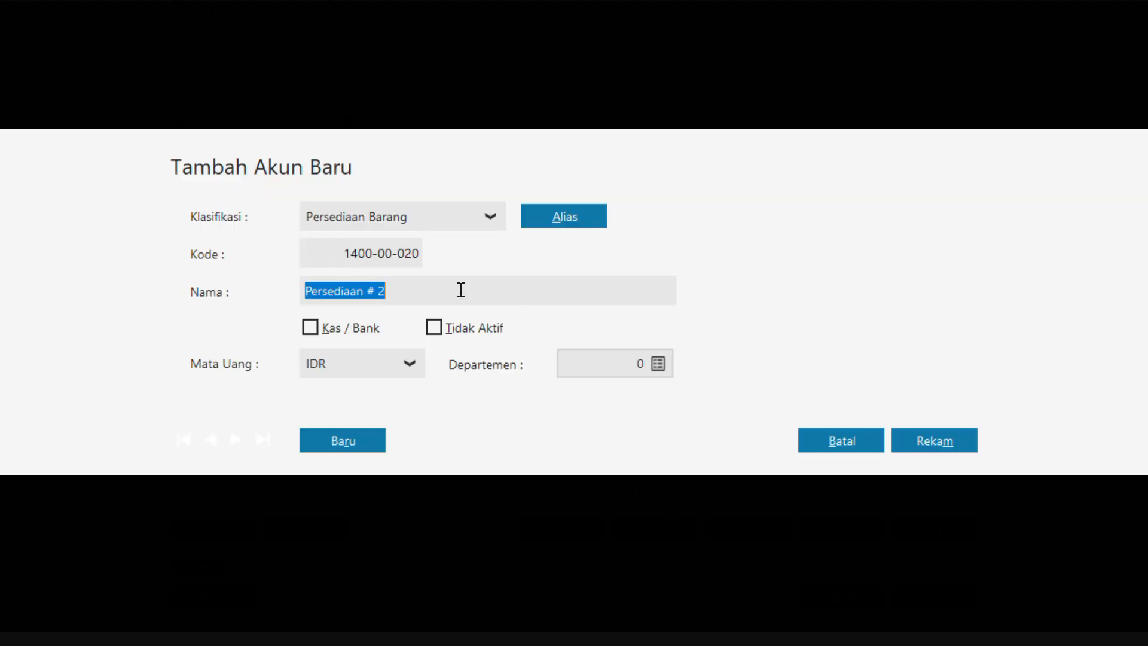
# Rename the GAMIS group's Persediaan account as Persediaan Gamis and record the group, refreshing the list
pyautogui.press('BackSpace')
pyautogui.press('BackSpace')
pyautogui.press('BackSpace')
pyautogui.write('Gami')
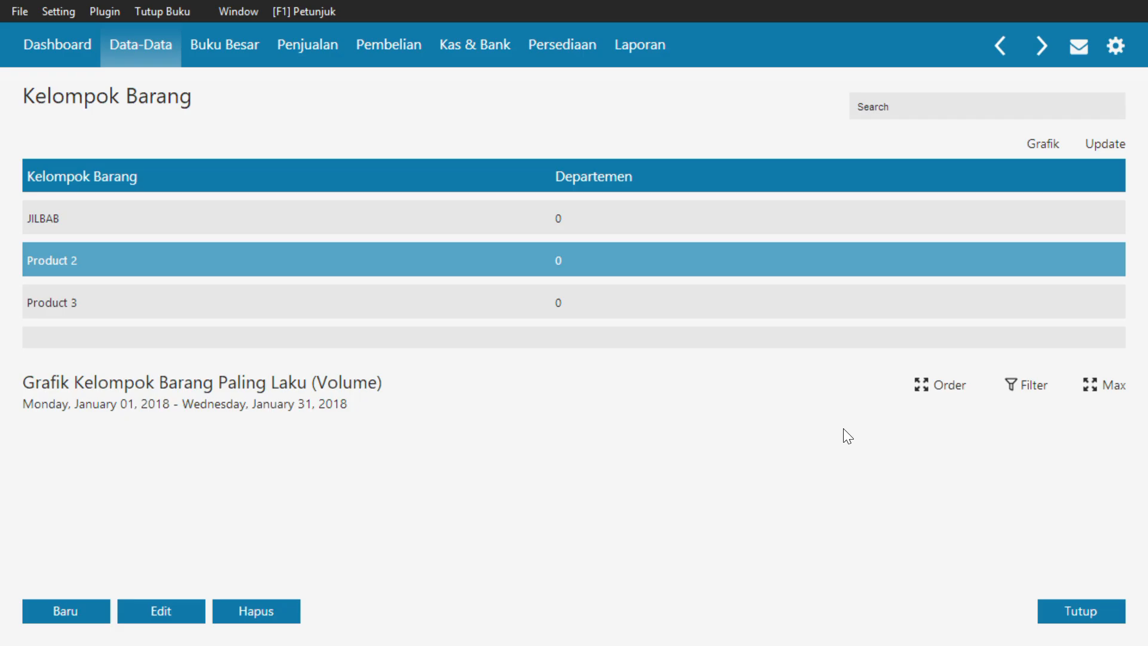
pyautogui.click(1099, 148)
# Change the Product 3 group's name to JASA KONVEKSI and turn off its Disimpan and Dibeli properties, leaving only Dijual
pyautogui.doubleClick(92, 310)
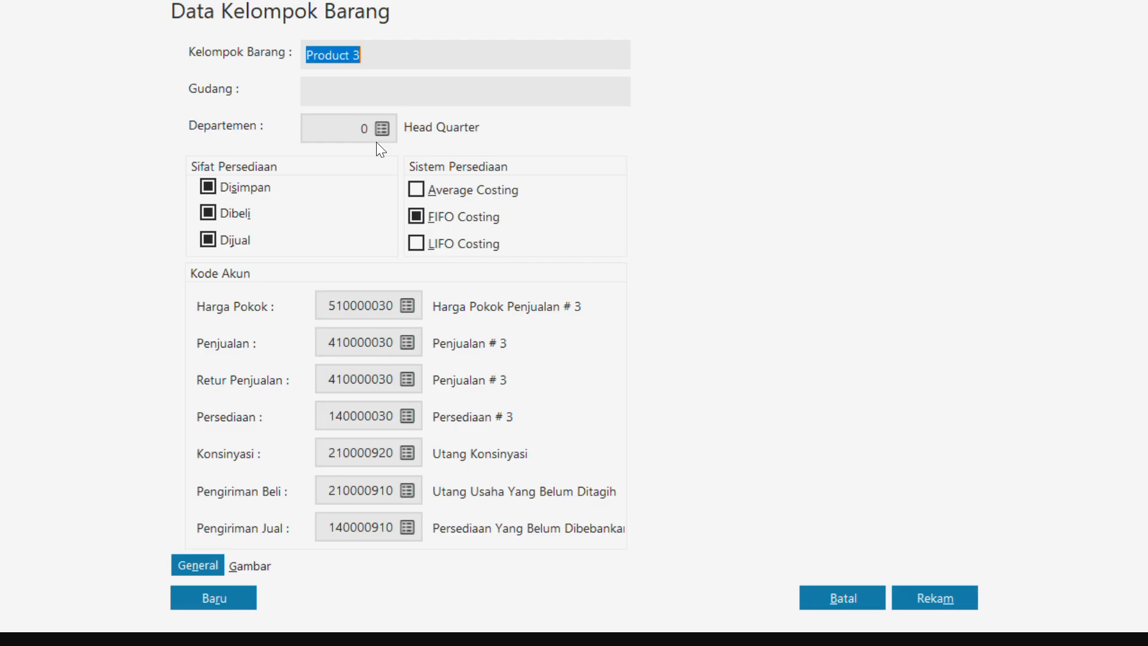
pyautogui.press('BackSpace')
pyautogui.write('JASA KONVEKSI')
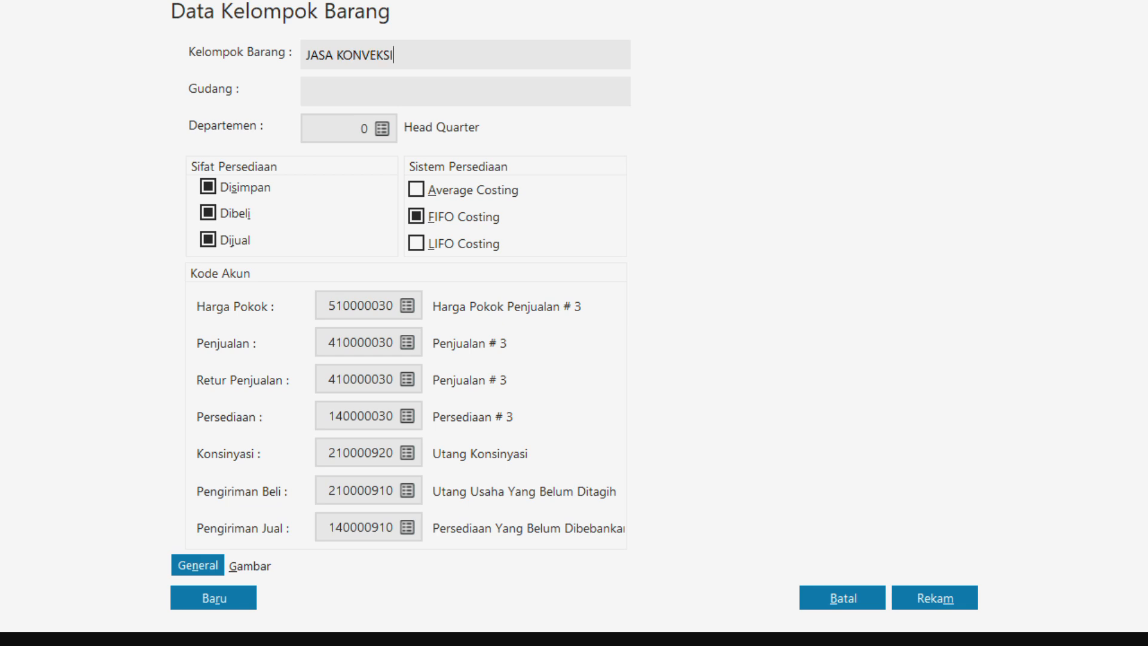
pyautogui.click(208, 186)
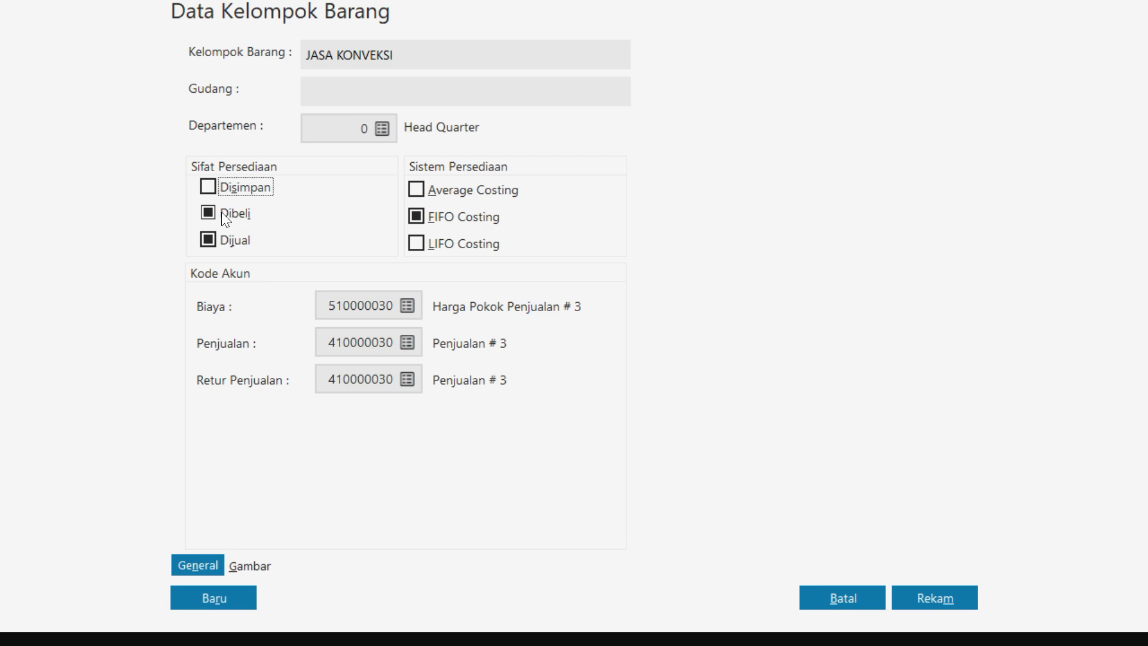
pyautogui.click(222, 213)
# From the JASA KONVEKSI group's Penjualan account, find the Pendapatan Lain account and rename it Pendapatan Jasa
pyautogui.click(414, 341)
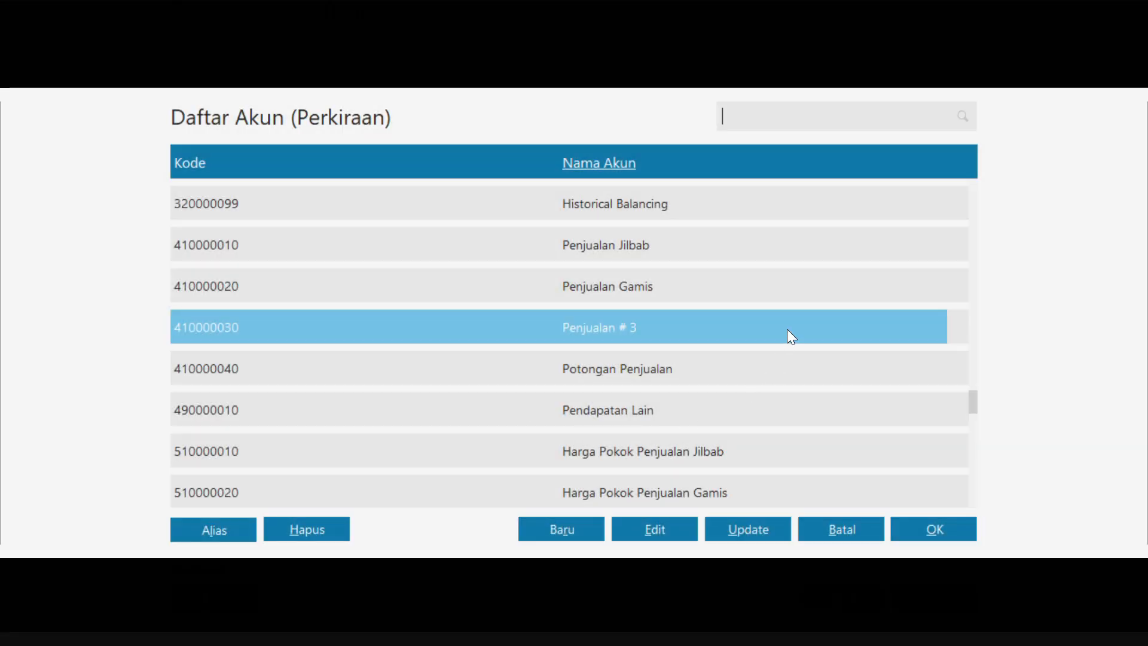
pyautogui.click(600, 163)
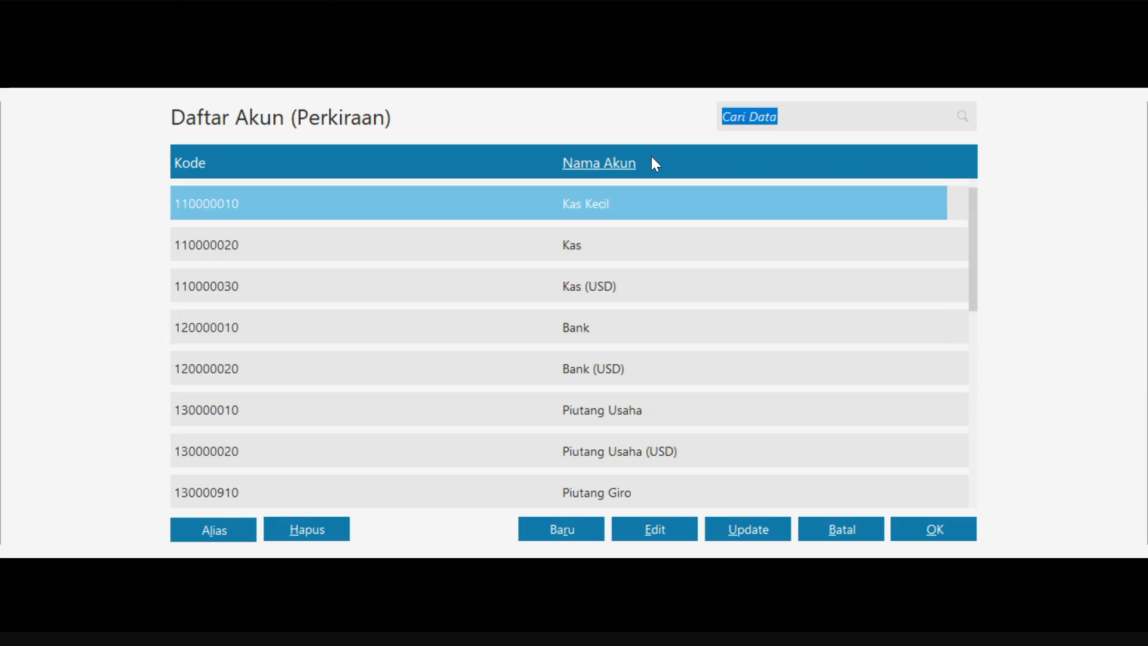
pyautogui.write('PENDA')
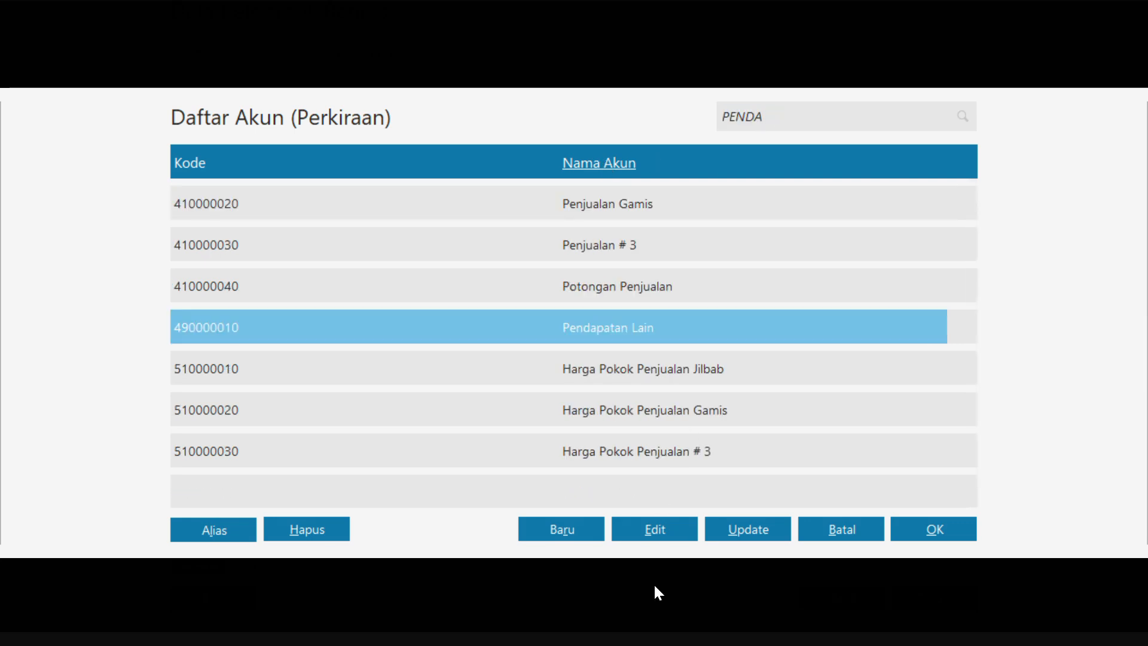
pyautogui.click(647, 530)
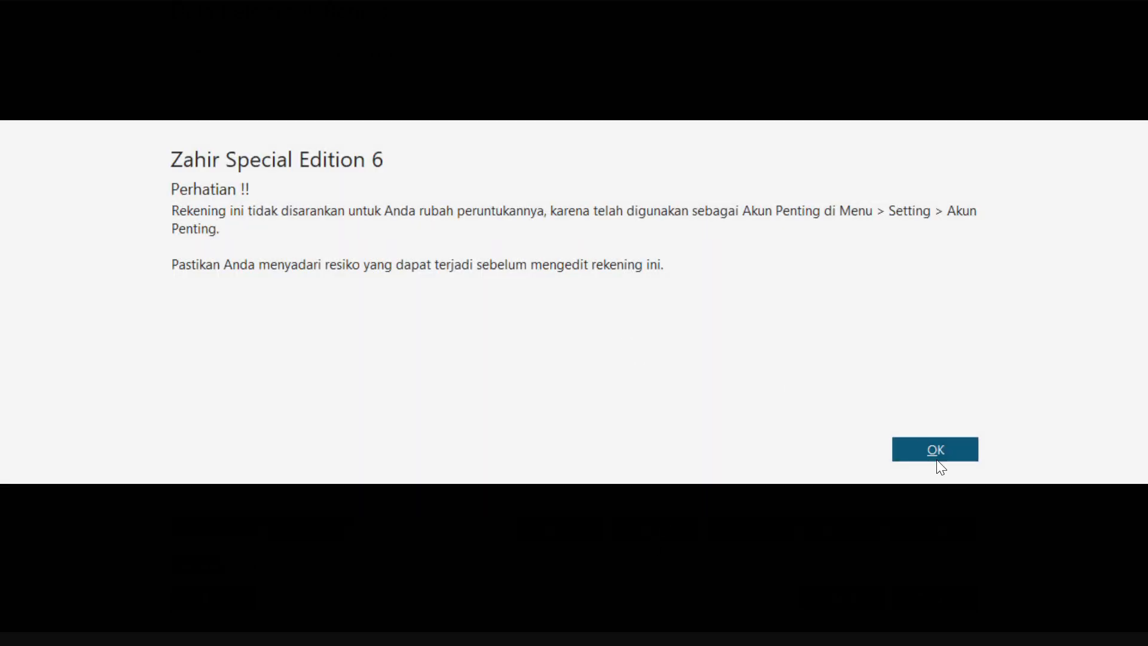
pyautogui.click(945, 453)
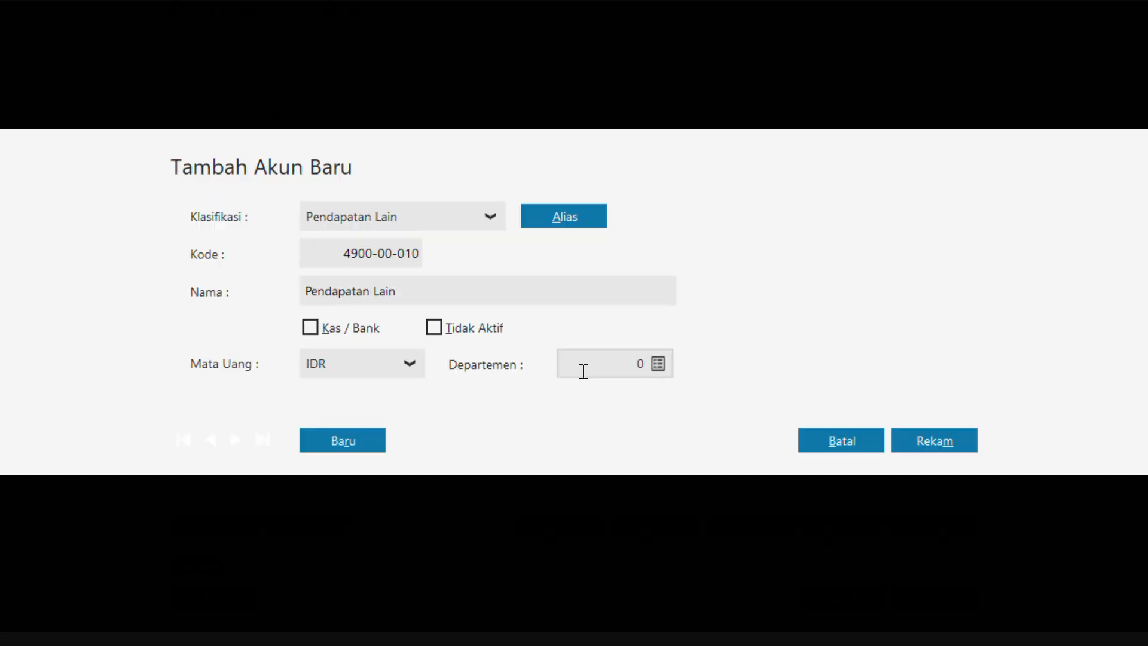
pyautogui.click(429, 289)
pyautogui.doubleClick(429, 288)
pyautogui.press('BackSpace')
pyautogui.write('Jas')
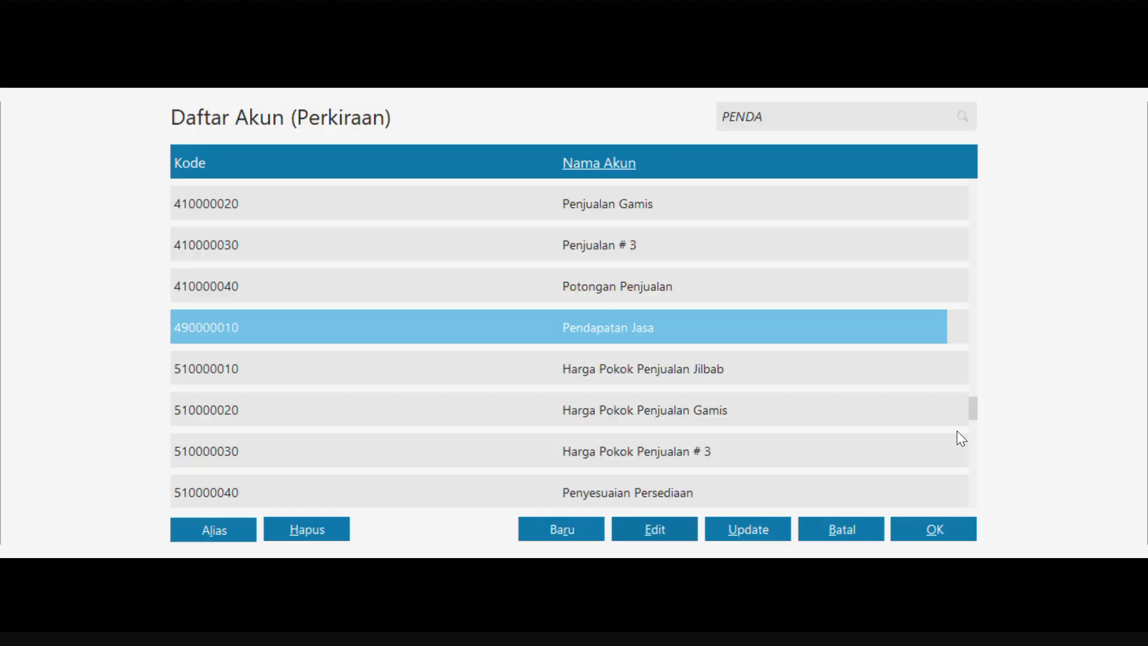
pyautogui.click(960, 439)
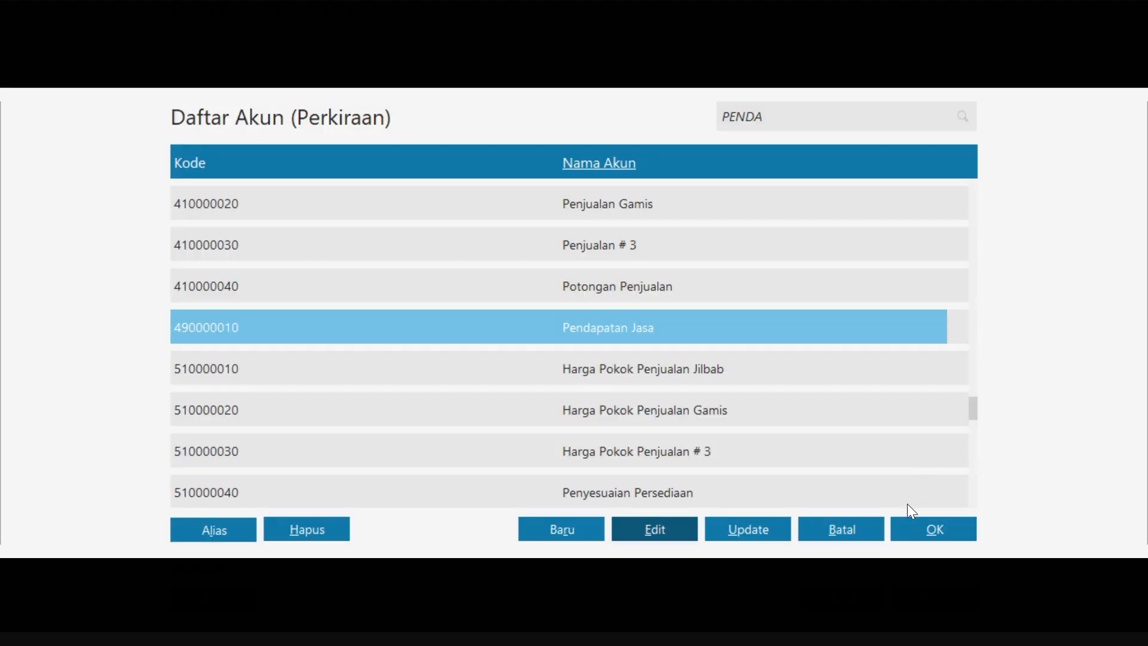
# Assign the Pendapatan Jasa account to both Penjualan and Retur Penjualan of the JASA KONVEKSI group
pyautogui.click(942, 536)
pyautogui.click(407, 378)
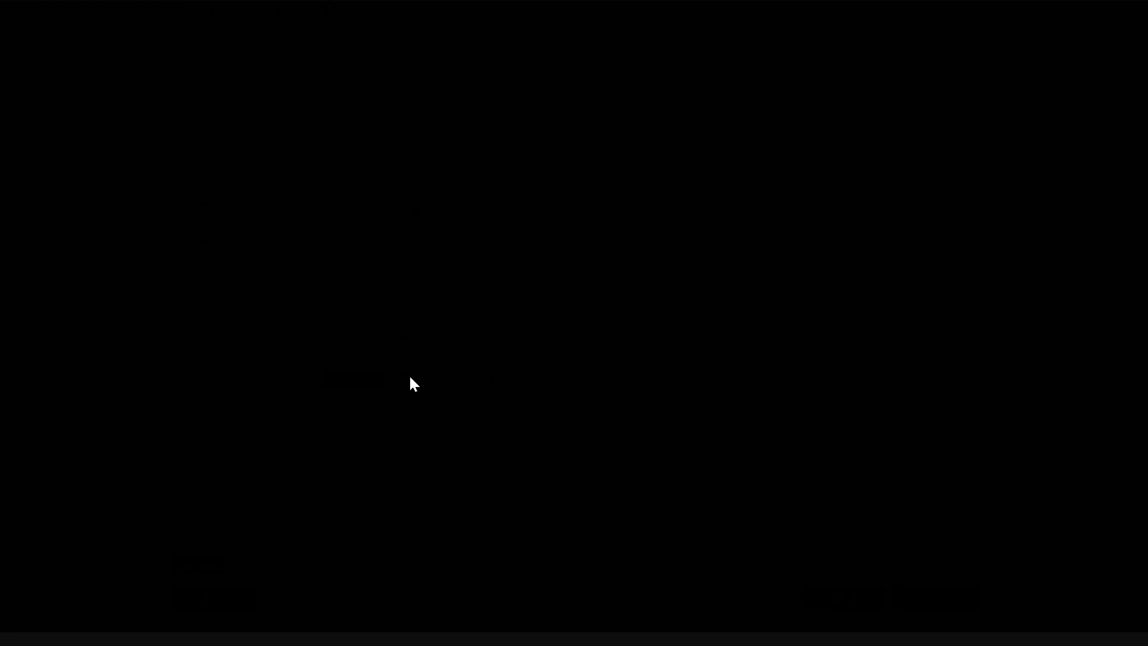
pyautogui.click(602, 159)
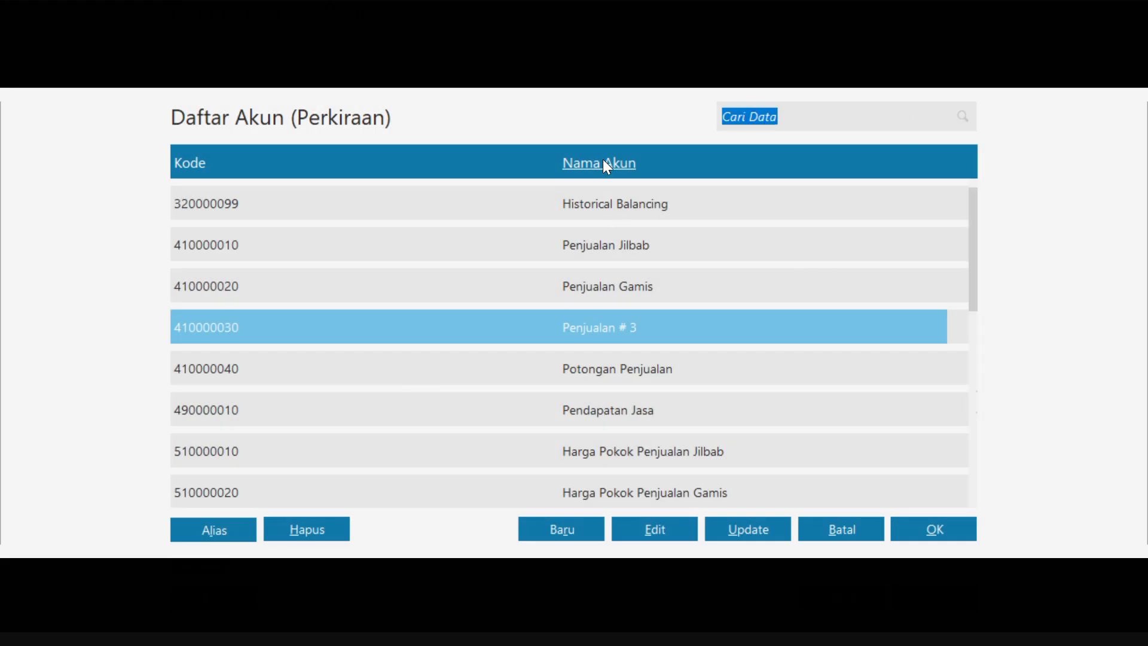
pyautogui.write('penda')
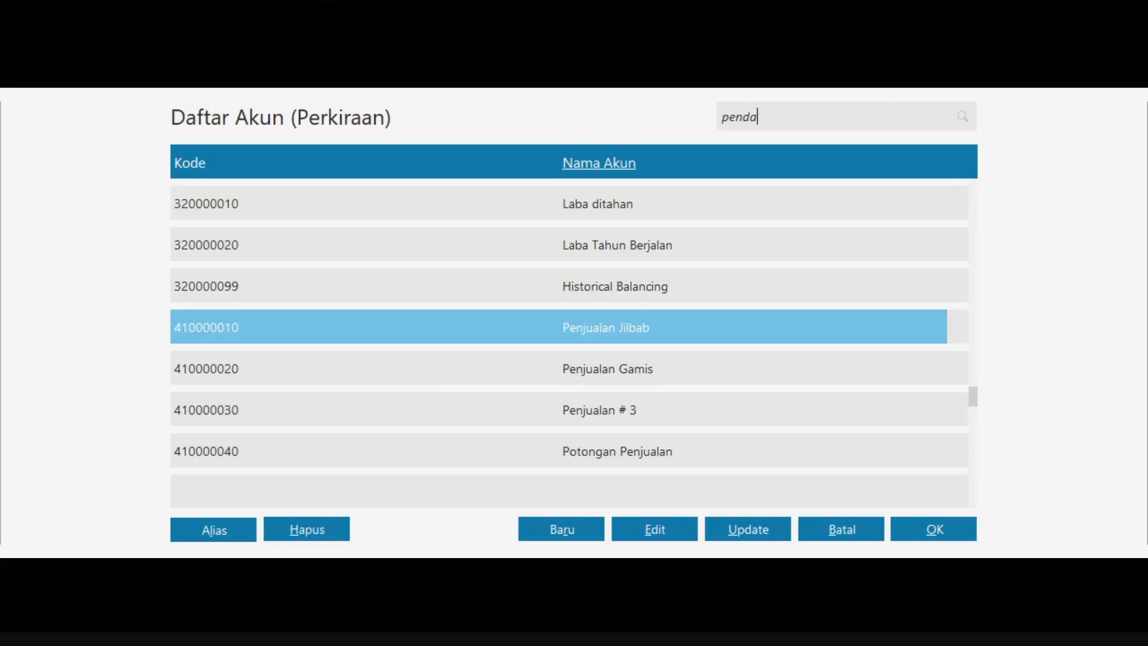
pyautogui.click(921, 532)
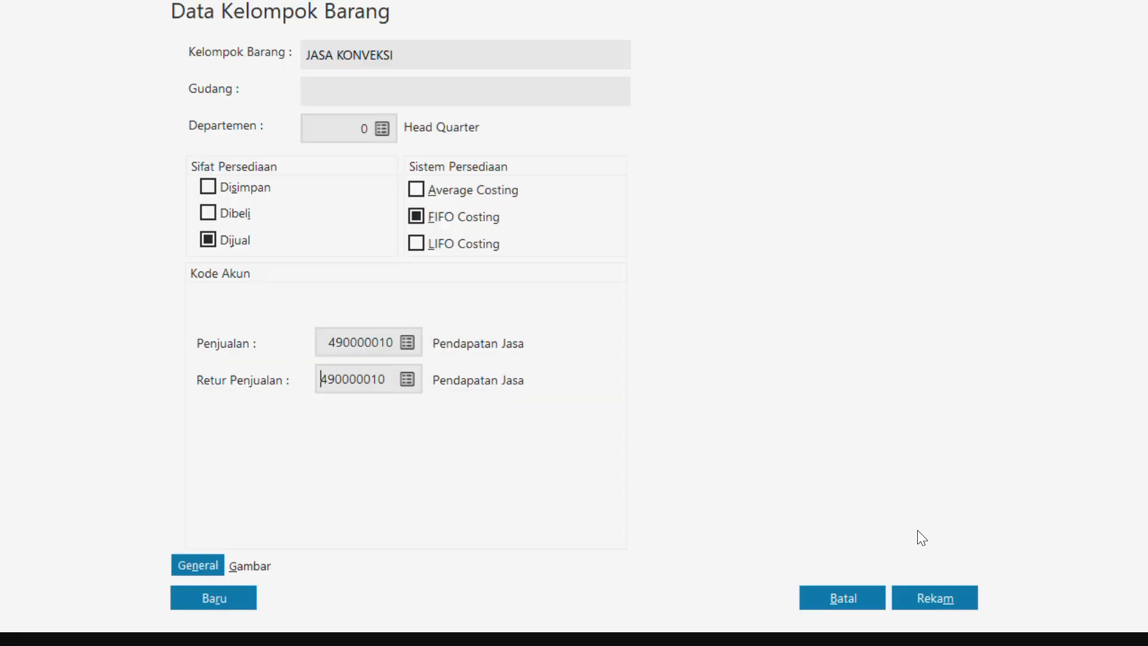
# Record the JASA KONVEKSI group with its account codes applied to all its products, and close the refreshed Kelompok Barang list
pyautogui.click(927, 600)
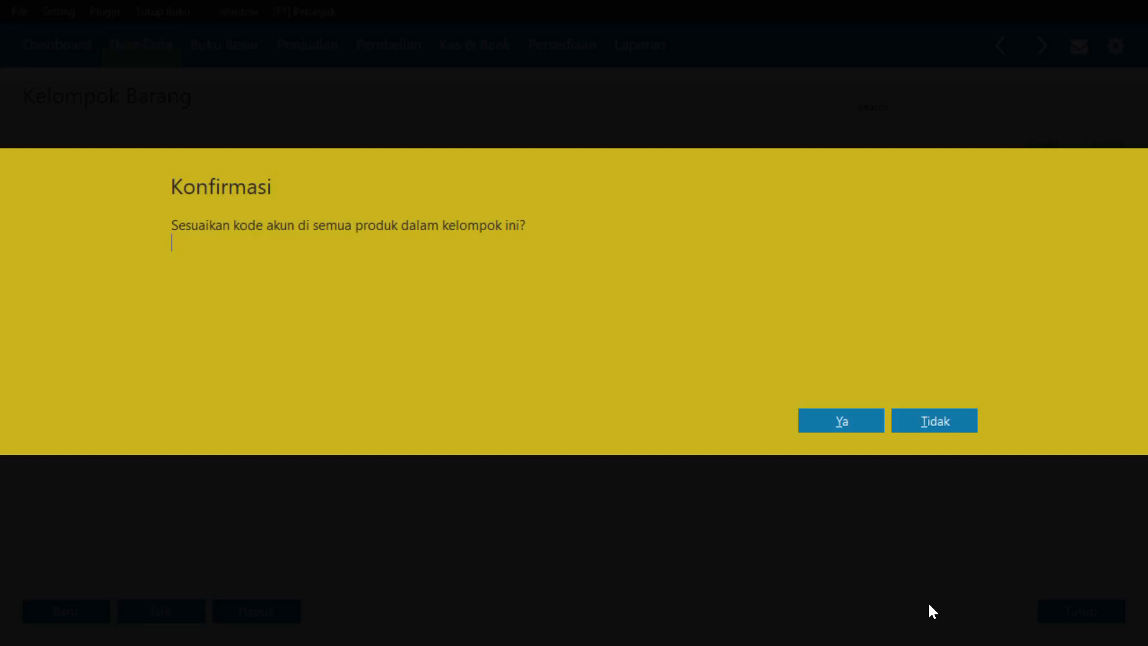
pyautogui.click(851, 421)
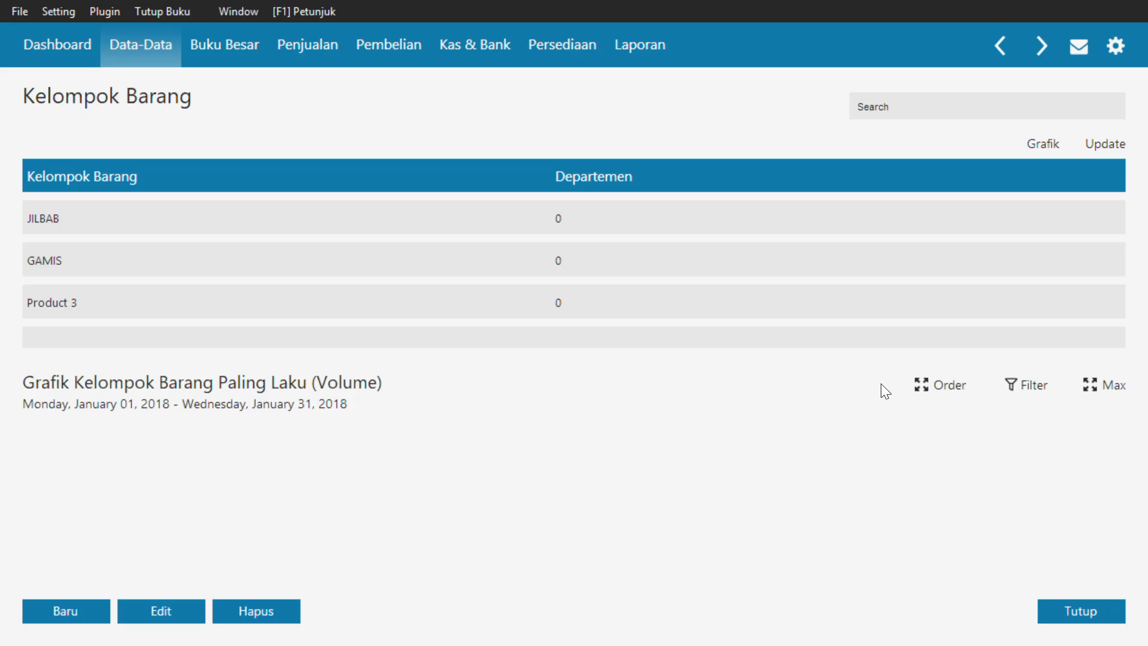
pyautogui.click(1116, 145)
pyautogui.click(1081, 610)
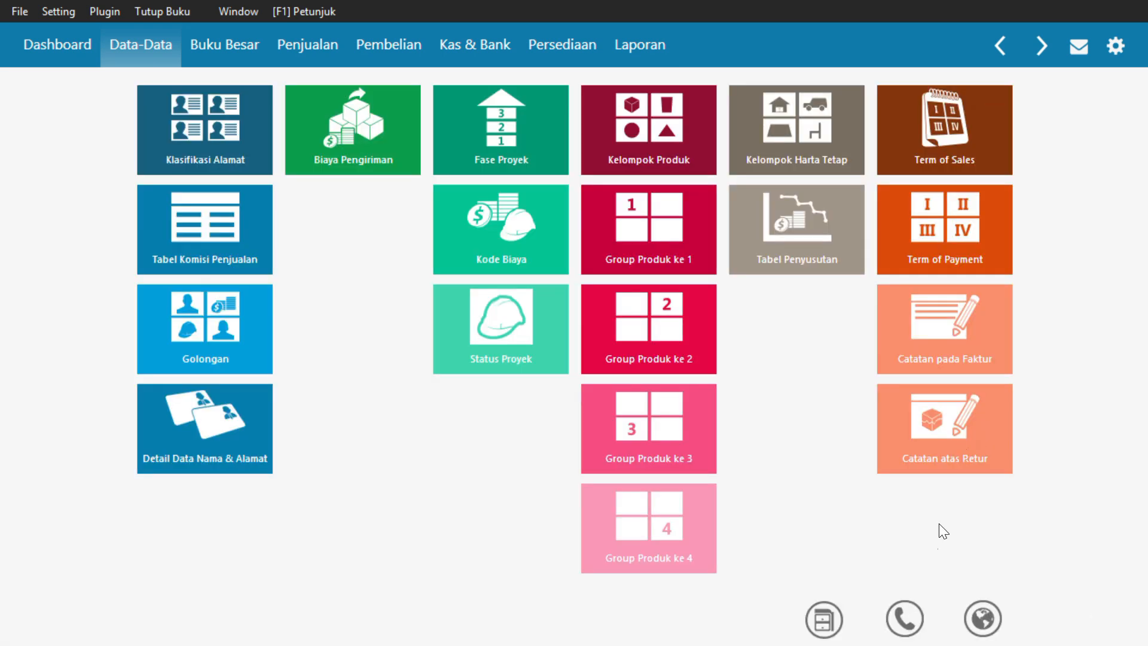
# Add a product to Data Produk with code J-001 and description JILBAB PUTIH in the JILBAB group, and record it
pyautogui.click(828, 620)
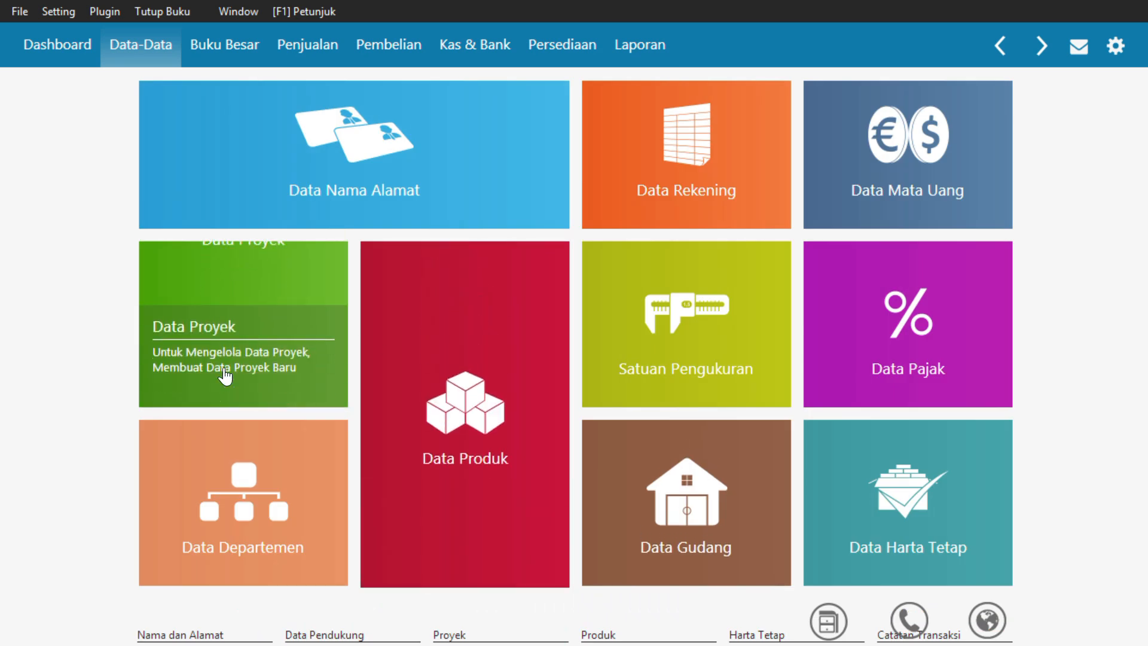
pyautogui.click(530, 520)
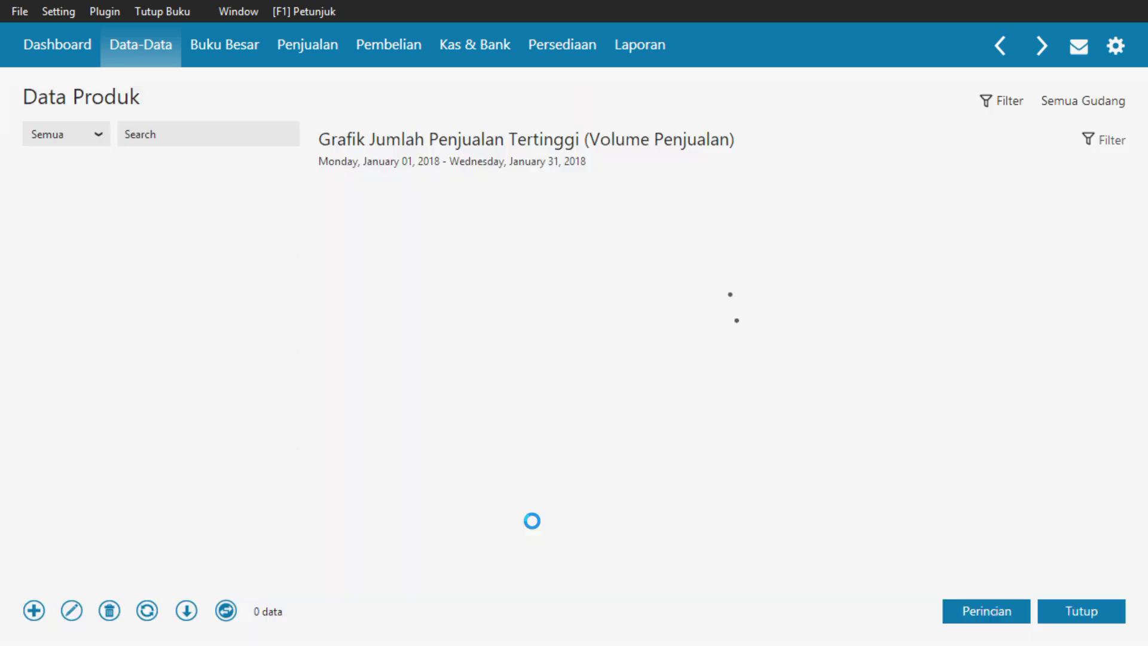
pyautogui.click(40, 615)
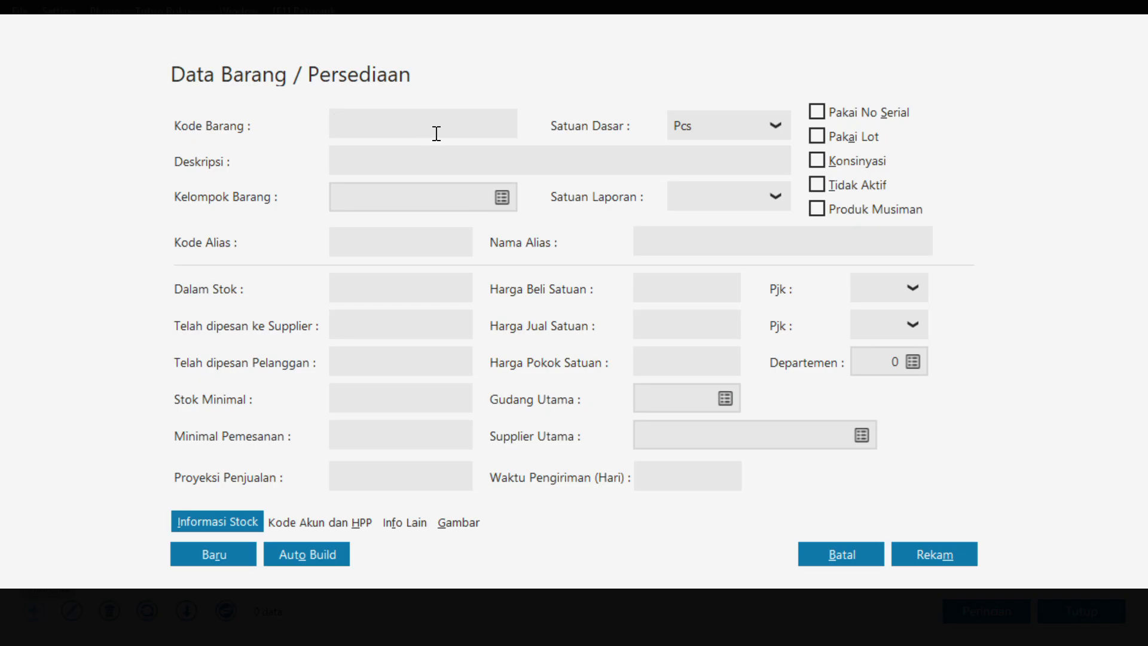
pyautogui.write('J-001')
pyautogui.click(476, 162)
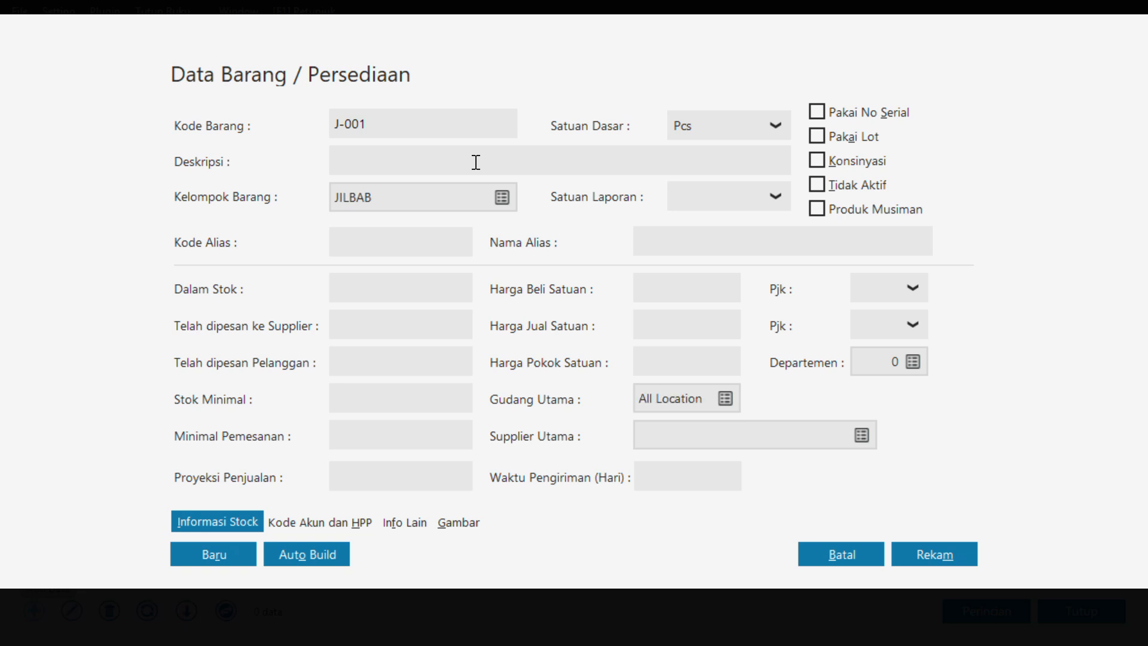
pyautogui.write('JILBAB PUTIH')
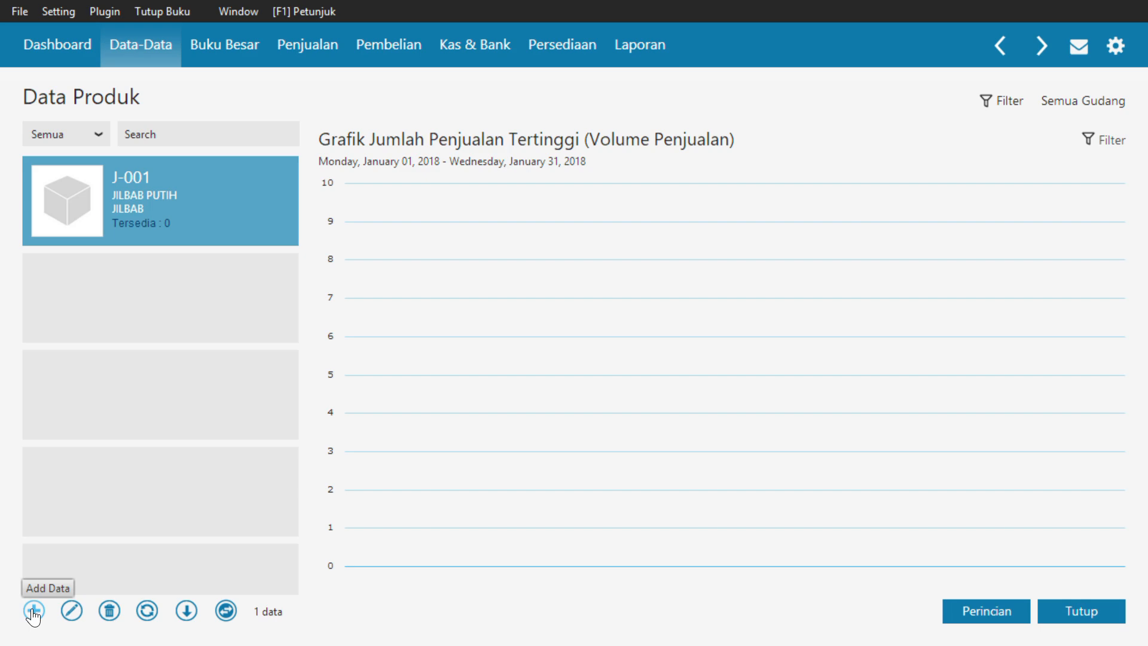
# Add and record product J-002 with the description JILBAB BIRU in the JILBAB group
pyautogui.click(33, 609)
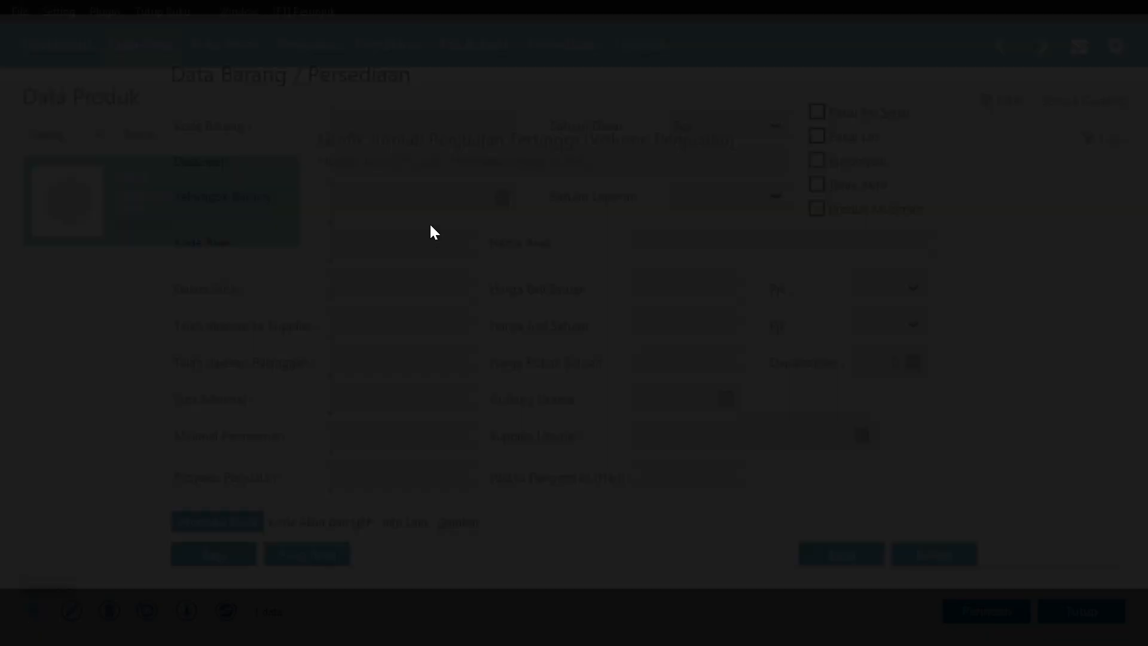
pyautogui.write('J-002')
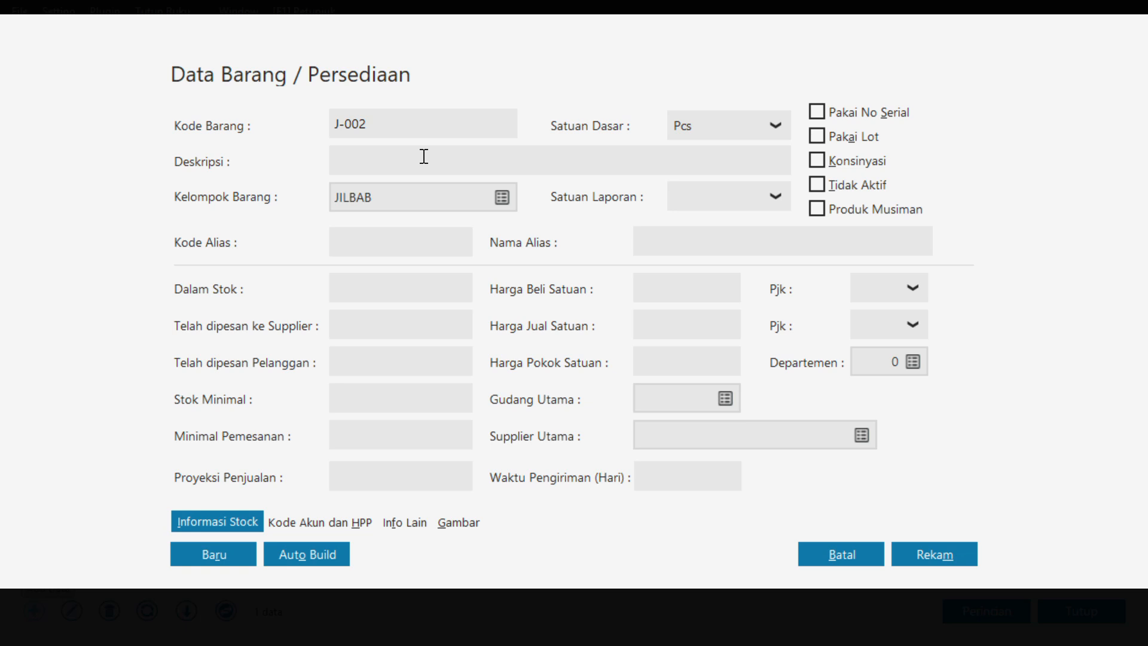
pyautogui.click(424, 156)
pyautogui.write('JILBAB BIRU')
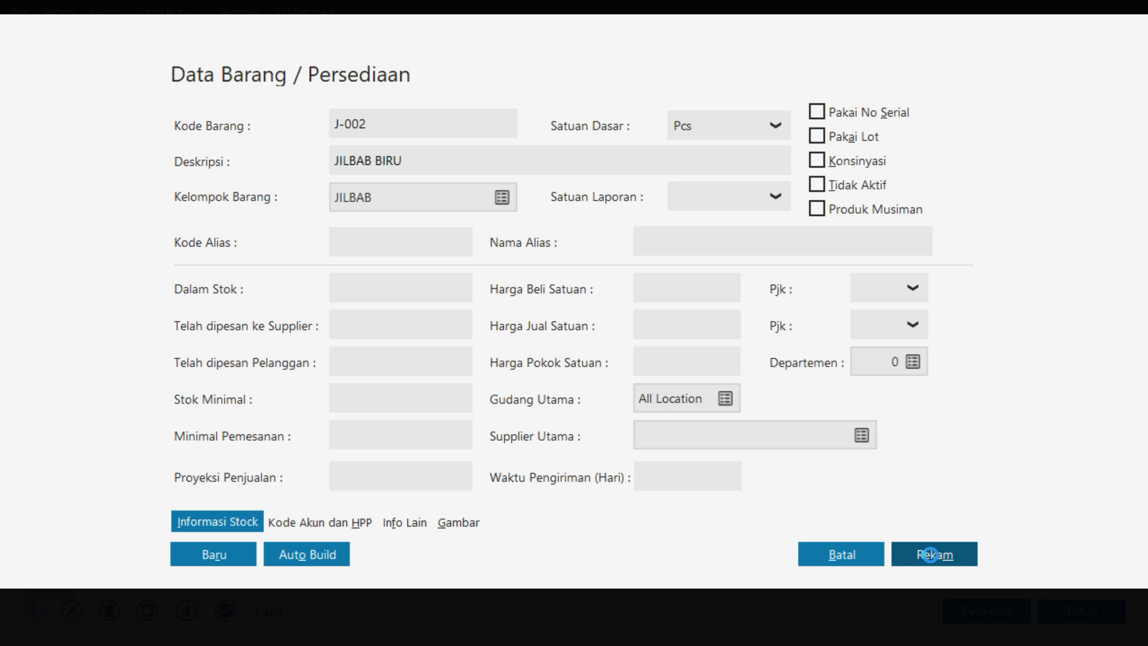
pyautogui.press('Tab')
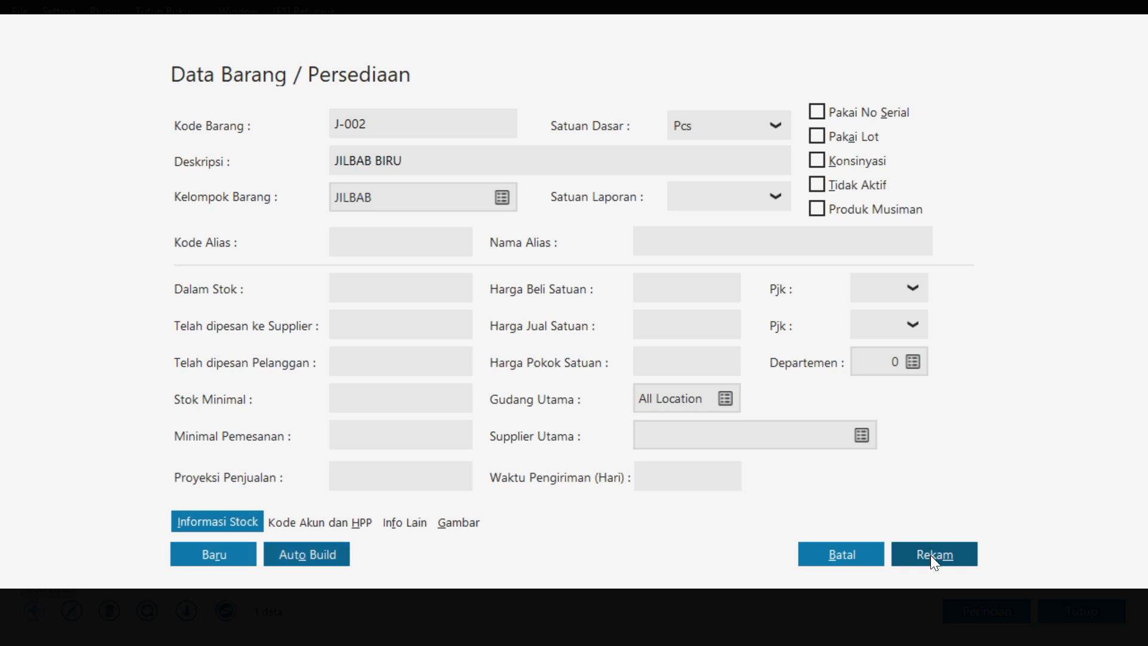
pyautogui.click(923, 552)
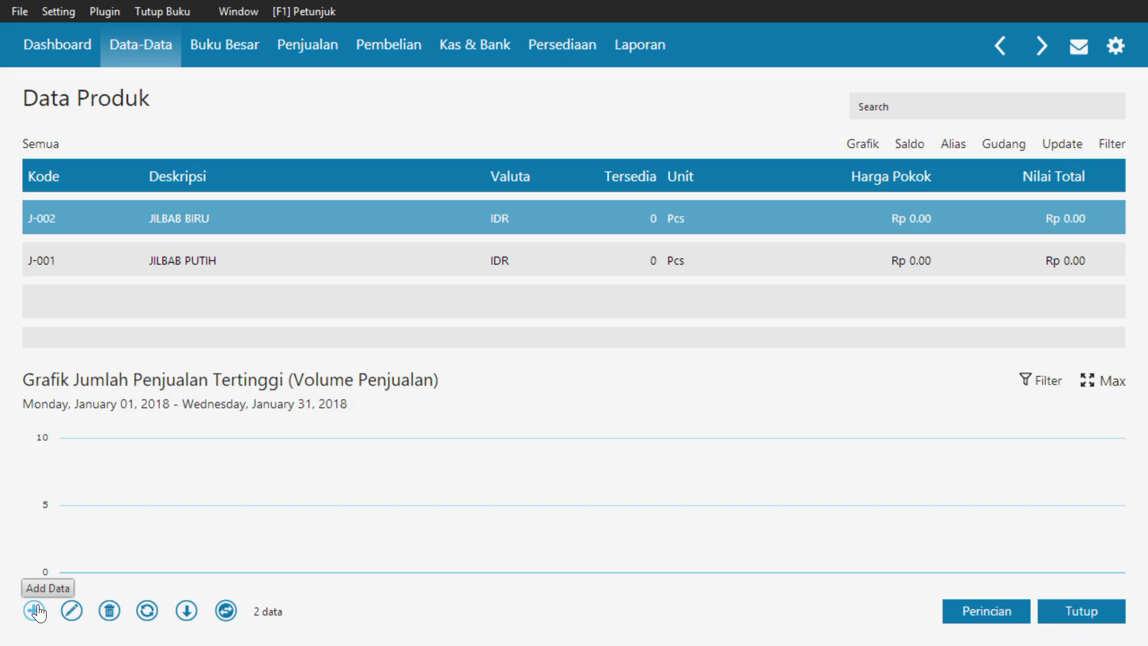
# Start a new product with code G-001 and description GAMIS PUTIH XL
pyautogui.click(35, 610)
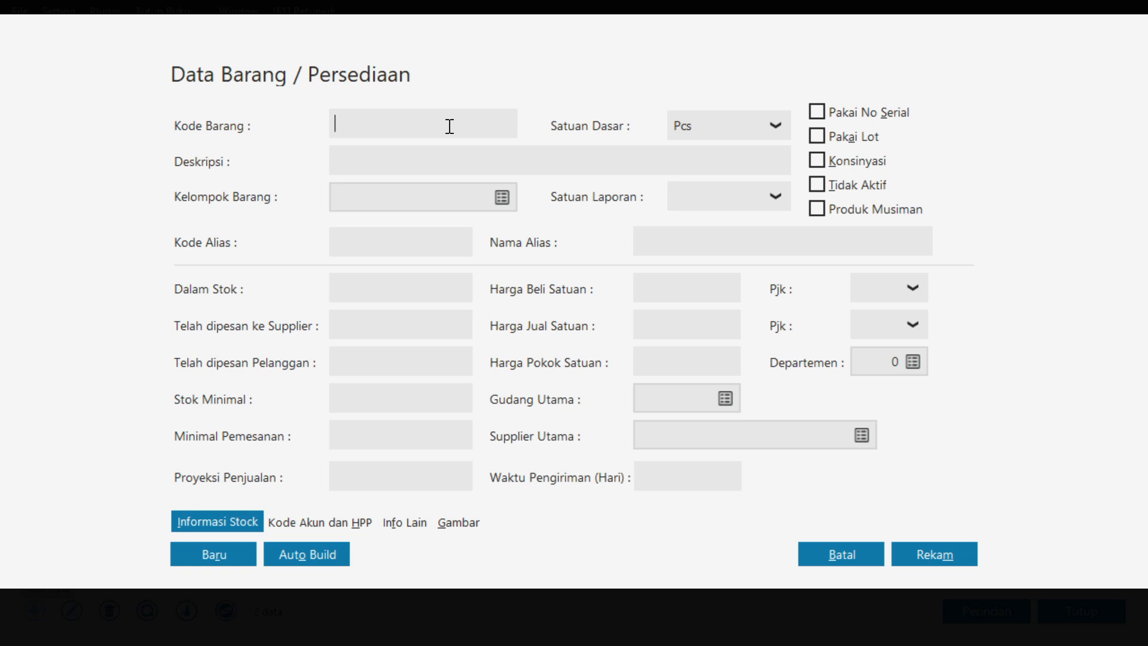
pyautogui.write('D')
pyautogui.press('BackSpace')
pyautogui.write('G-001')
pyautogui.click(413, 156)
pyautogui.write('F')
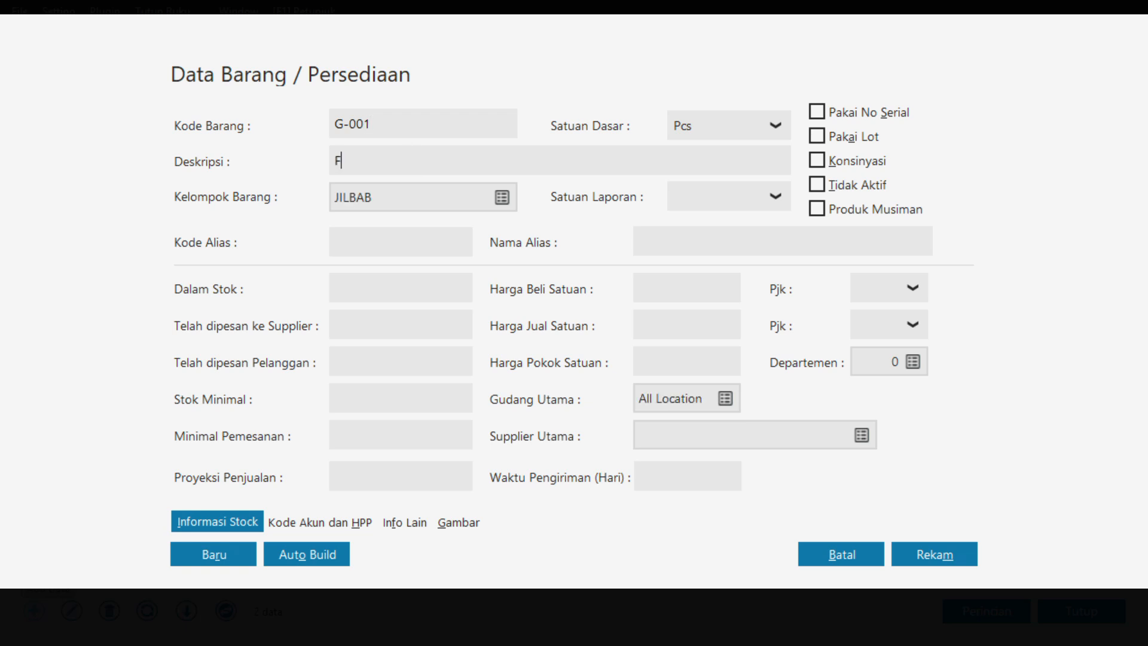
pyautogui.press('BackSpace')
pyautogui.write('GAMIS PUTIH XL')
# Assign product G-001 to the GAMIS product group and record it
pyautogui.click(503, 199)
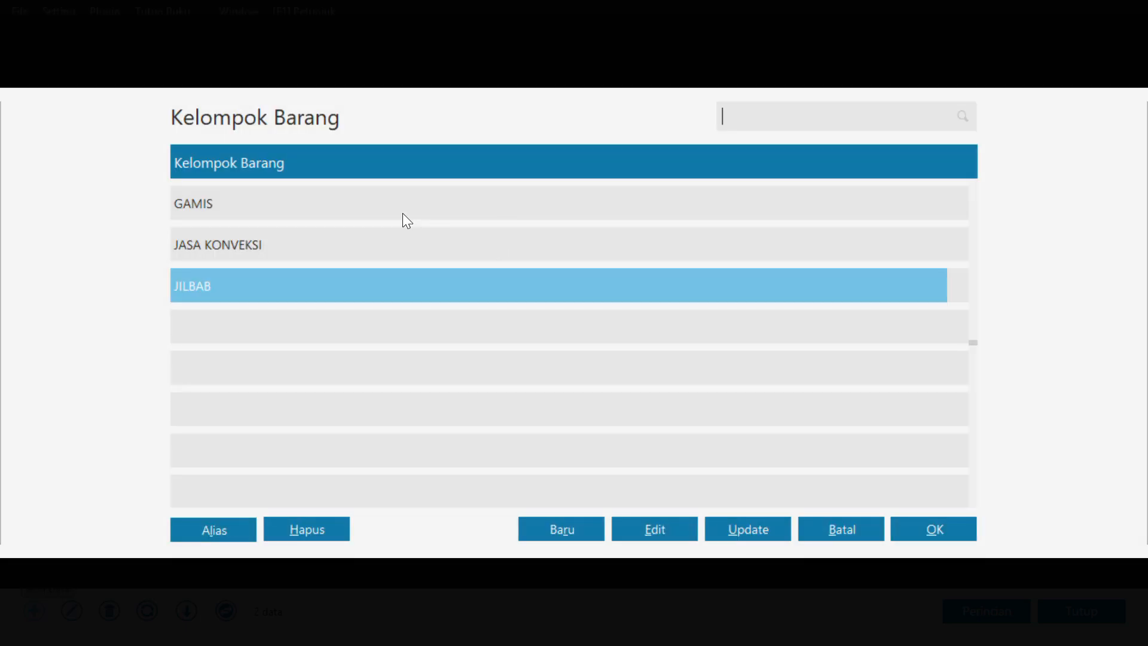
pyautogui.click(409, 222)
pyautogui.click(952, 536)
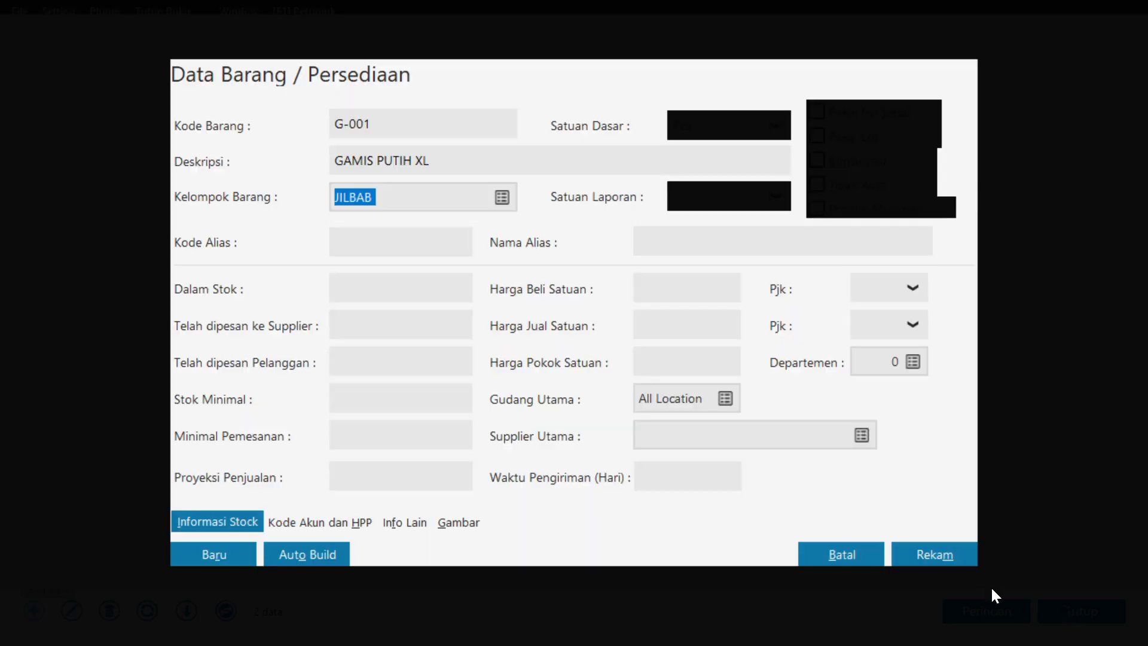
pyautogui.click(960, 556)
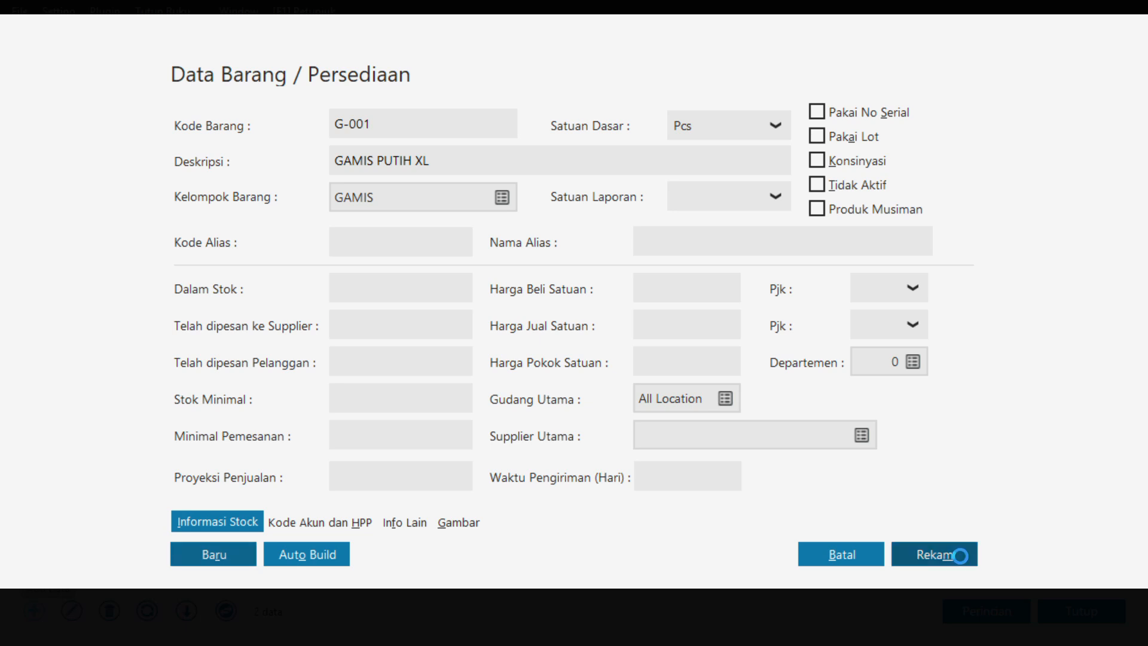
# Add and record product G-002 with the description GAMIS PUTIH L in the GAMIS group
pyautogui.click(35, 610)
pyautogui.click(382, 123)
pyautogui.write('G-002')
pyautogui.press('Tab')
pyautogui.write('GAMIS PUTIH L')
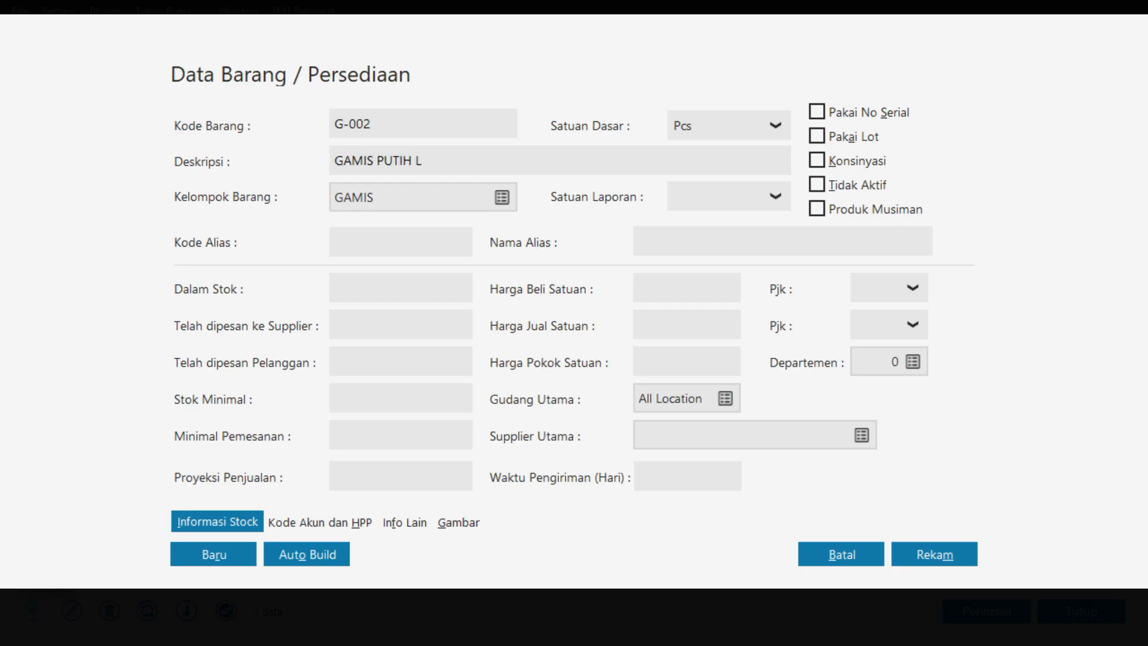
pyautogui.click(957, 556)
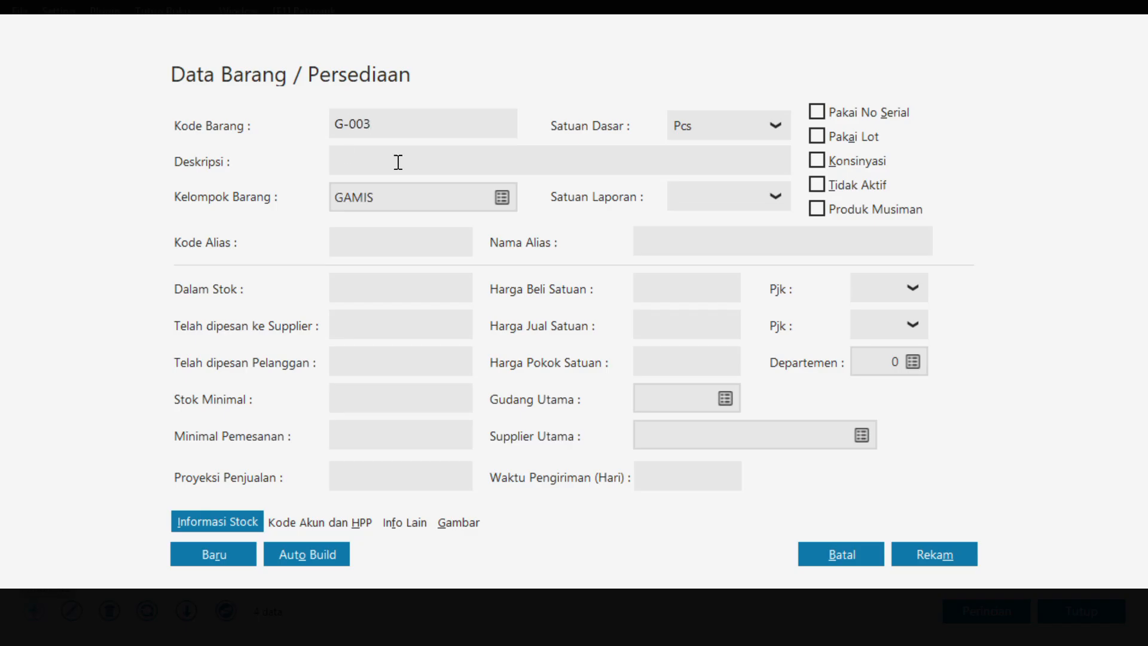
# Describe product G-003 as GAMIS PUTIH M in the GAMIS group and record it
pyautogui.click(398, 161)
pyautogui.write('GAMIS PUTIH M')
pyautogui.click(725, 398)
pyautogui.click(931, 555)
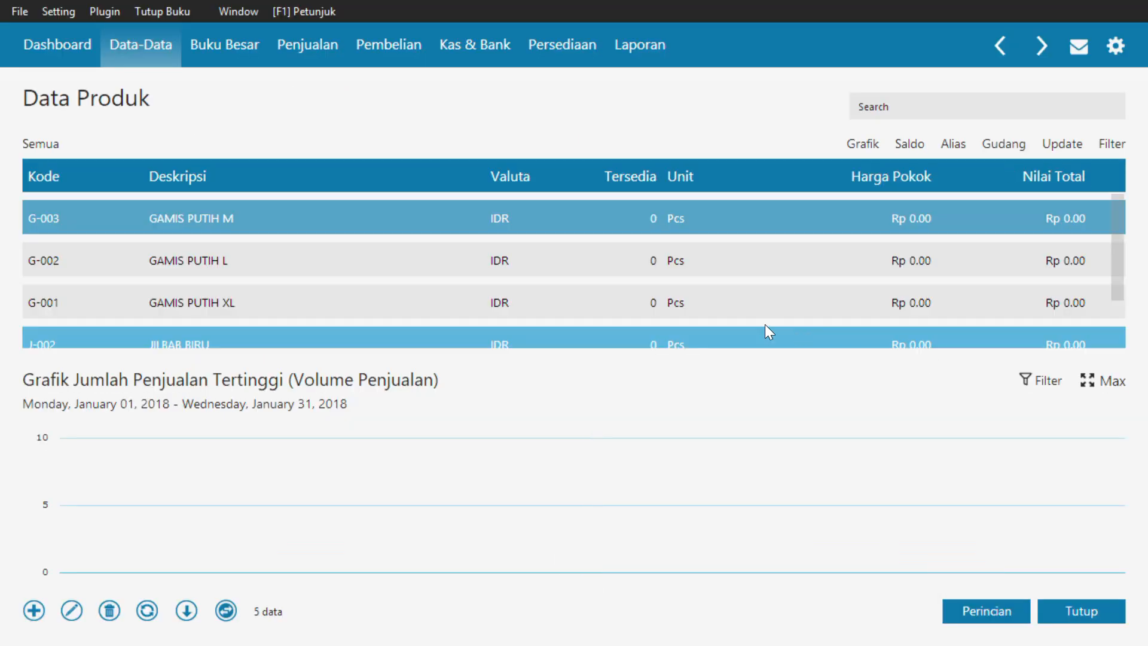
# Update the product list, check the entered products down to the last row, and close the list
pyautogui.click(1075, 148)
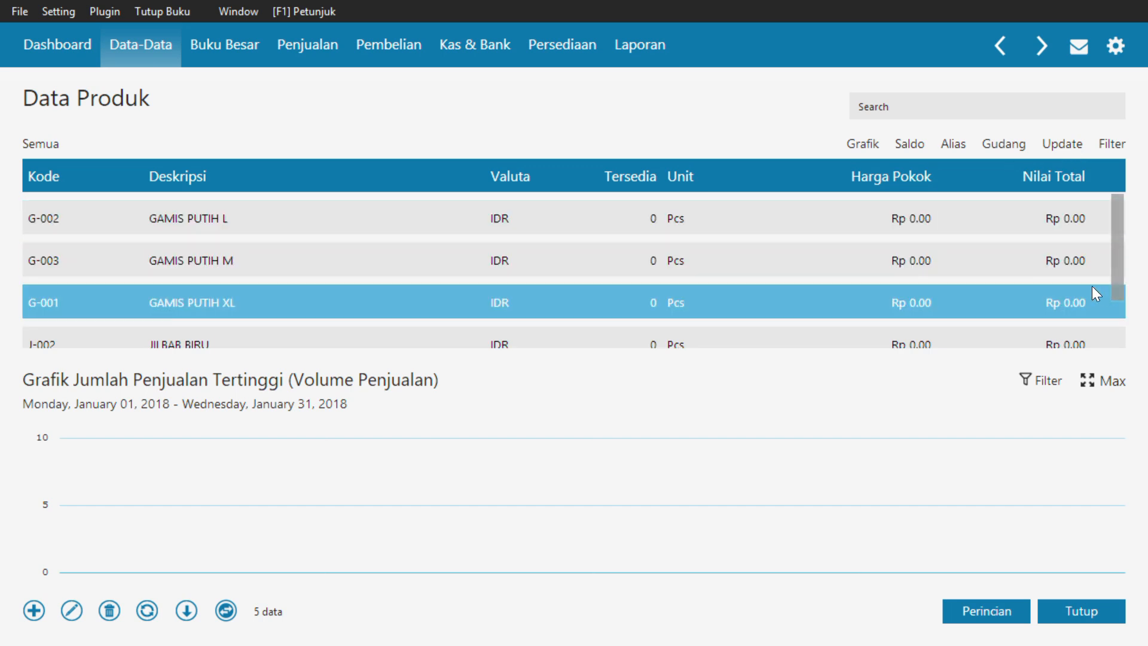
pyautogui.moveTo(1121, 227); pyautogui.dragTo(1133, 272)
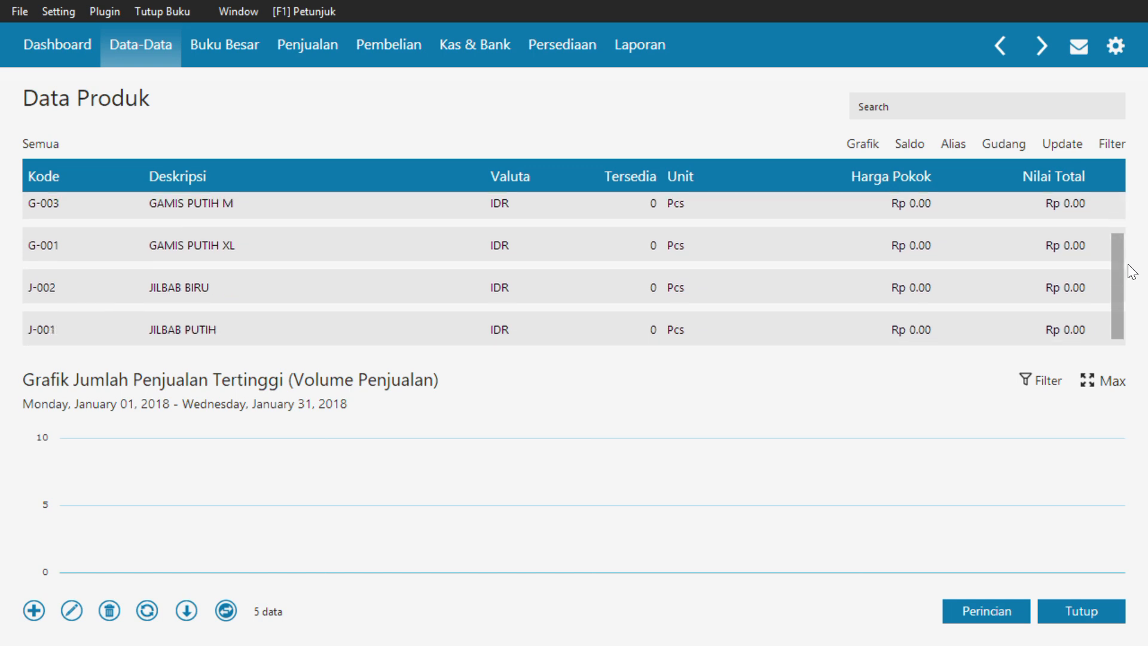
pyautogui.click(1079, 610)
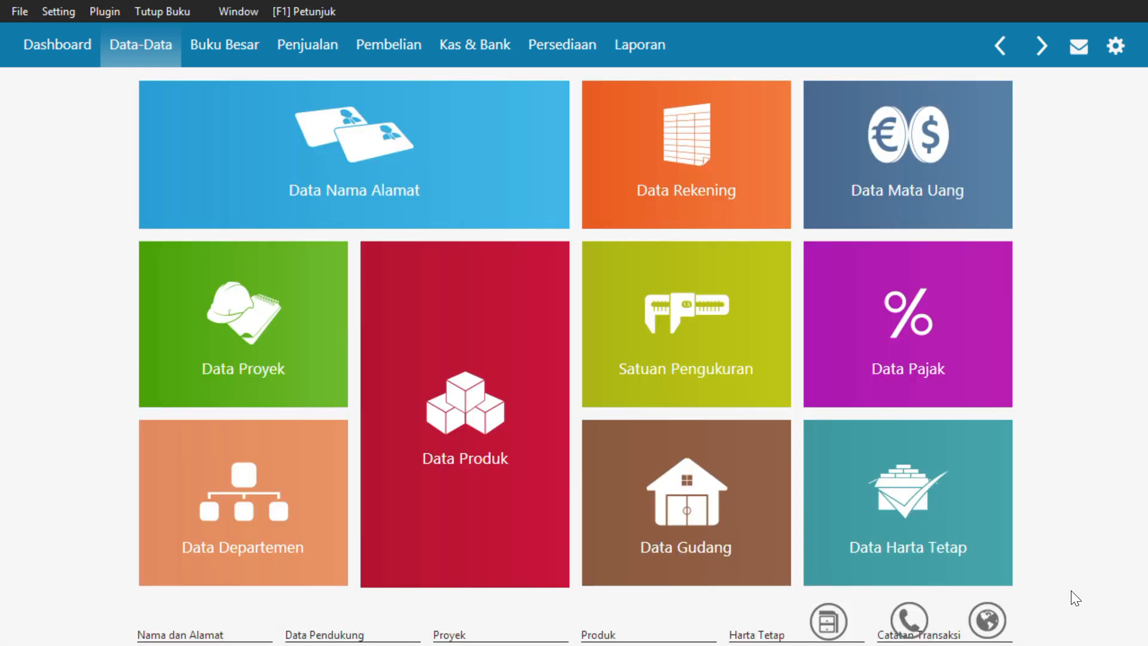
# Start a new fixed asset in Data Harta Tetap named MOTOR TIGER and assign it to the Kendaraan Roda Dua group
pyautogui.moveTo(974, 482)
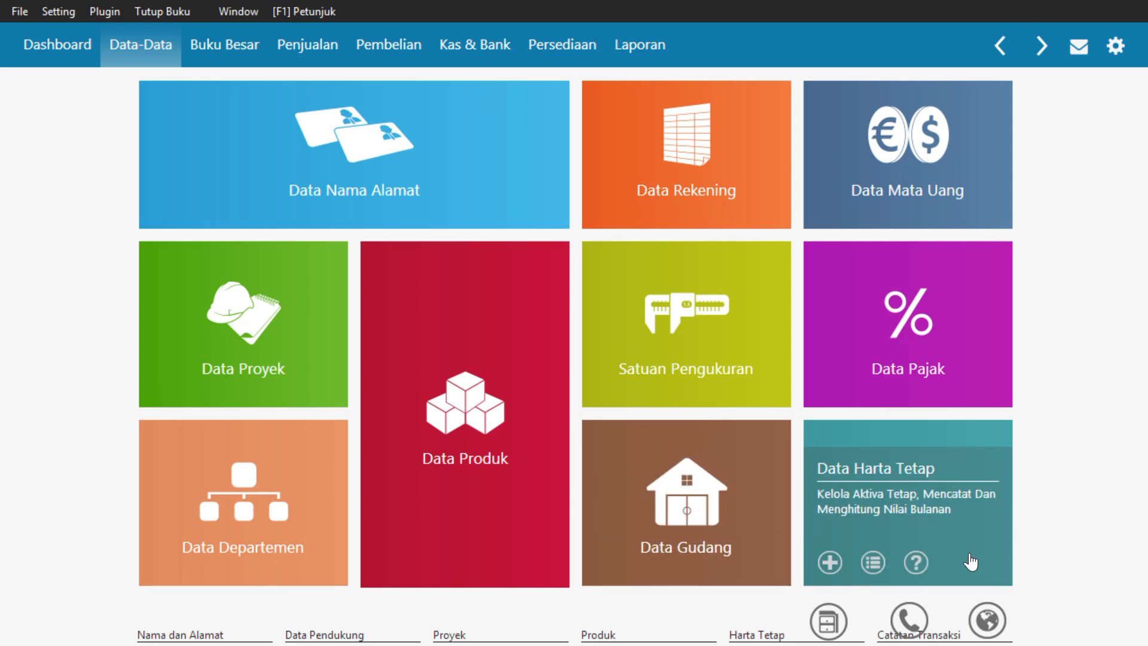
pyautogui.click(953, 480)
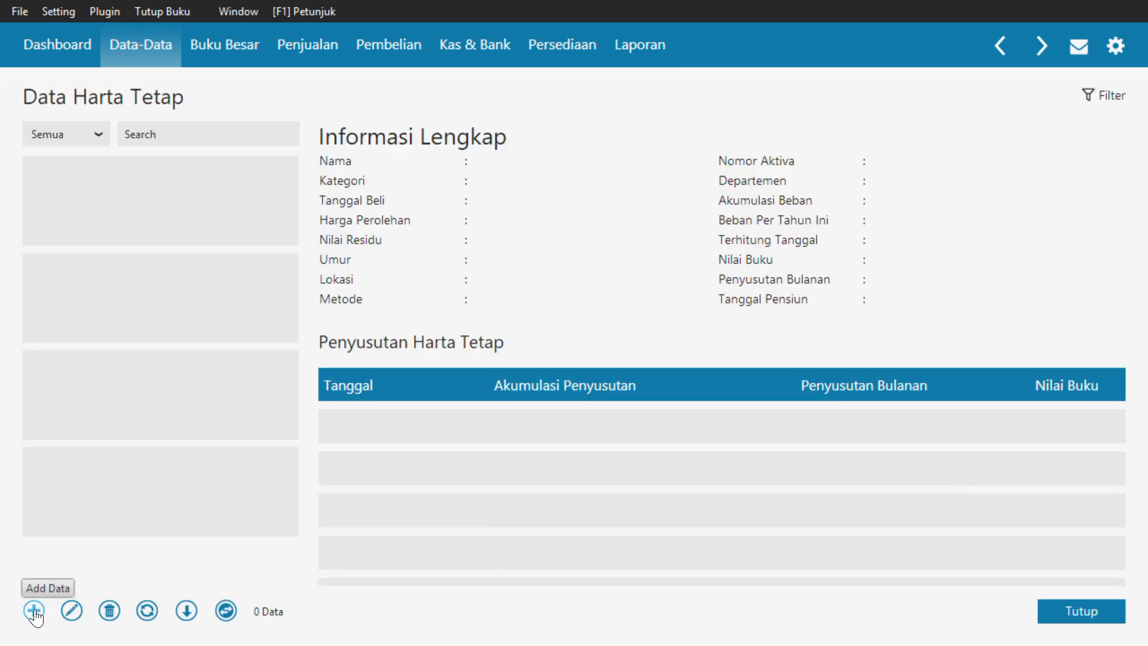
pyautogui.click(35, 611)
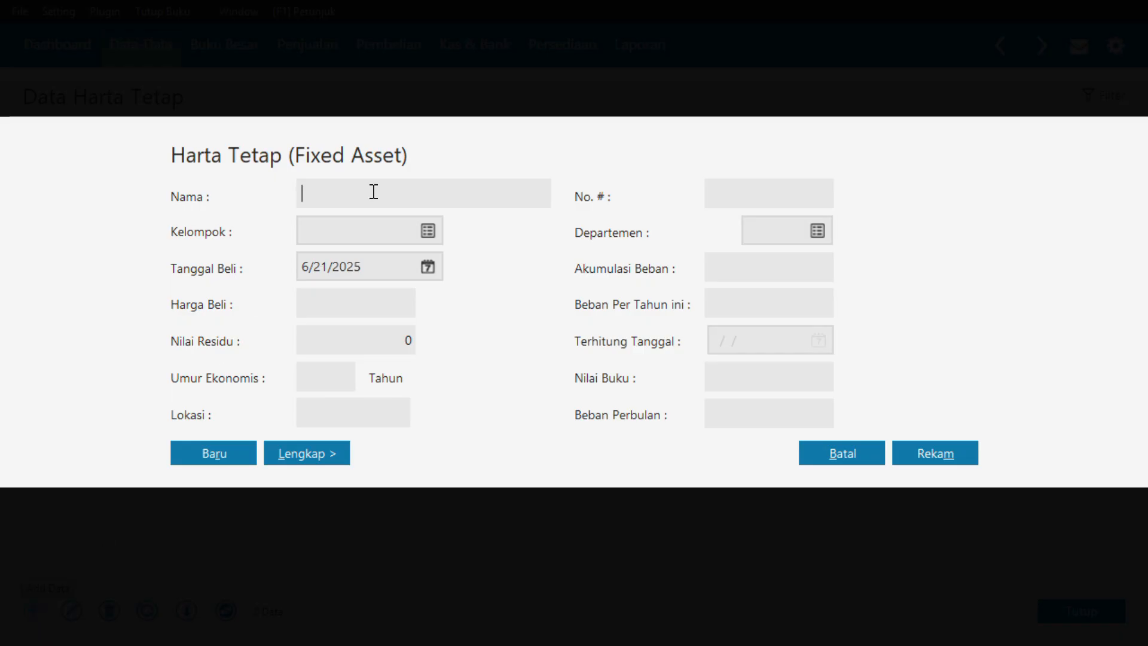
pyautogui.write('MOTOH')
pyautogui.press('BackSpace')
pyautogui.write('R TIGER')
pyautogui.click(429, 229)
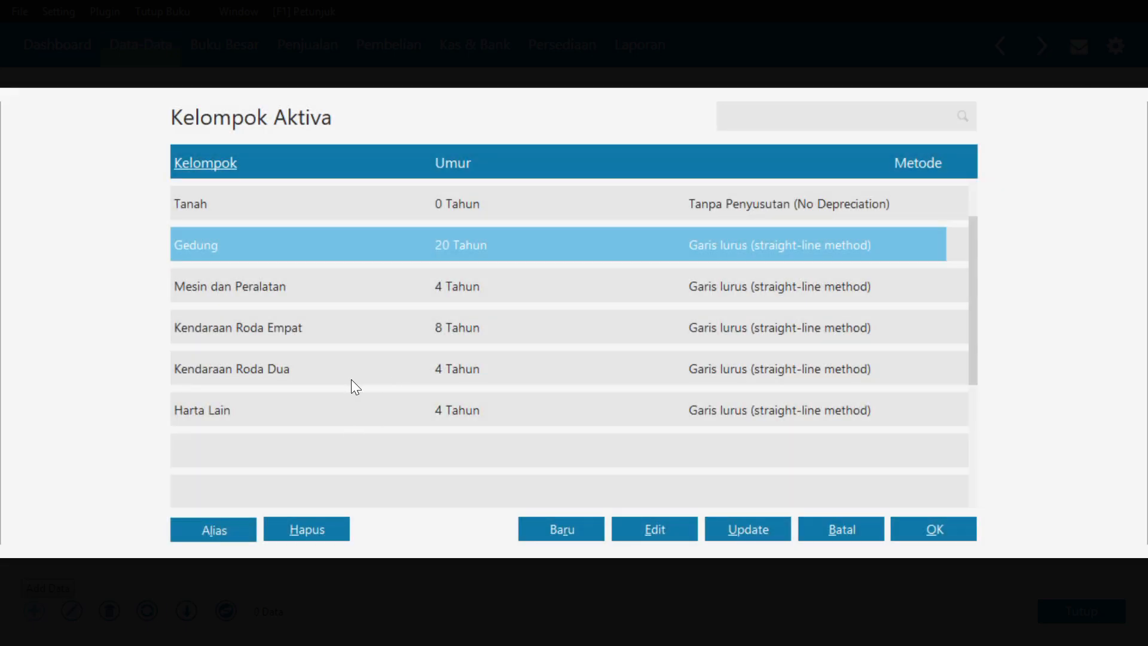
pyautogui.click(359, 381)
pyautogui.click(915, 526)
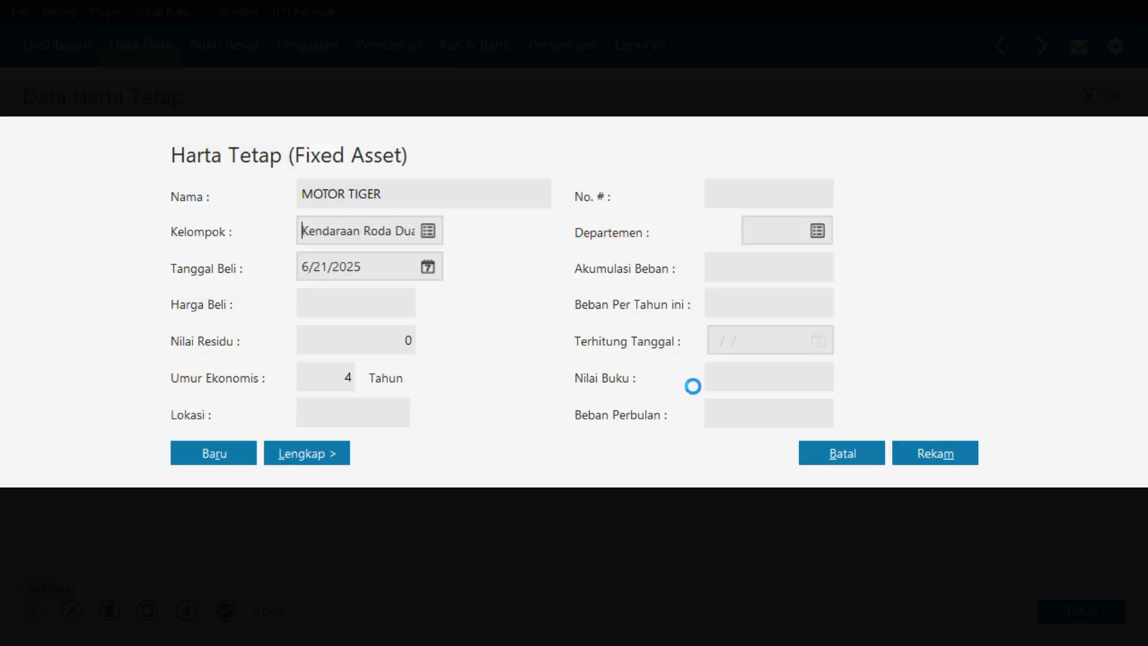
# Set the MOTOR TIGER purchase date to 12/1/2017, one month before the start of the accounting period
pyautogui.click(435, 268)
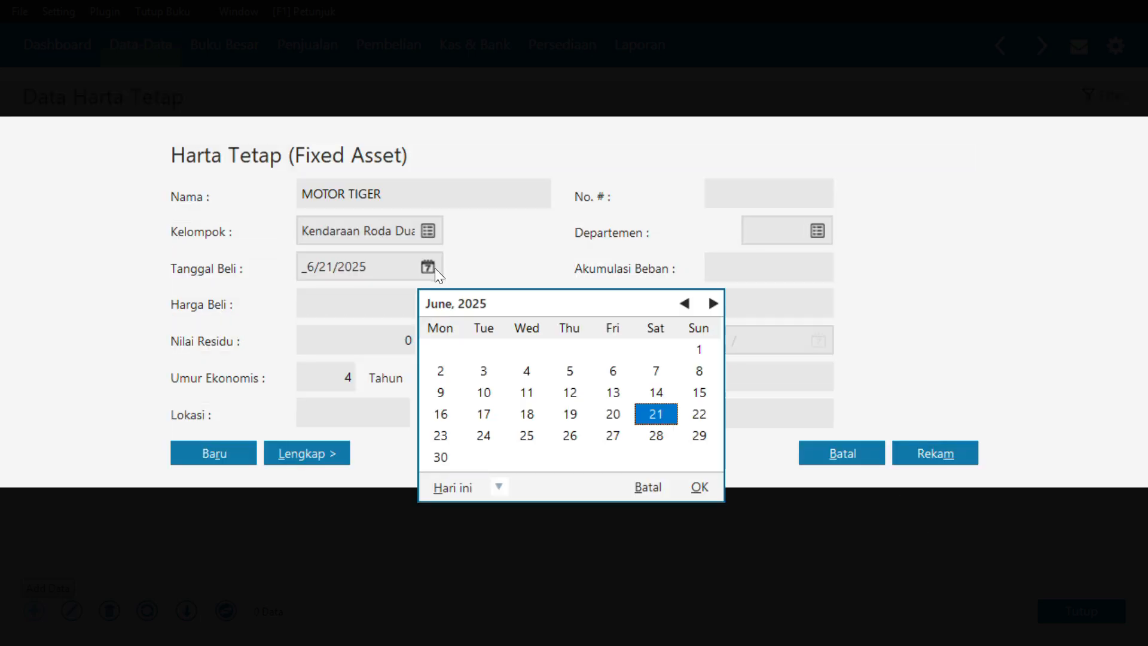
pyautogui.click(501, 486)
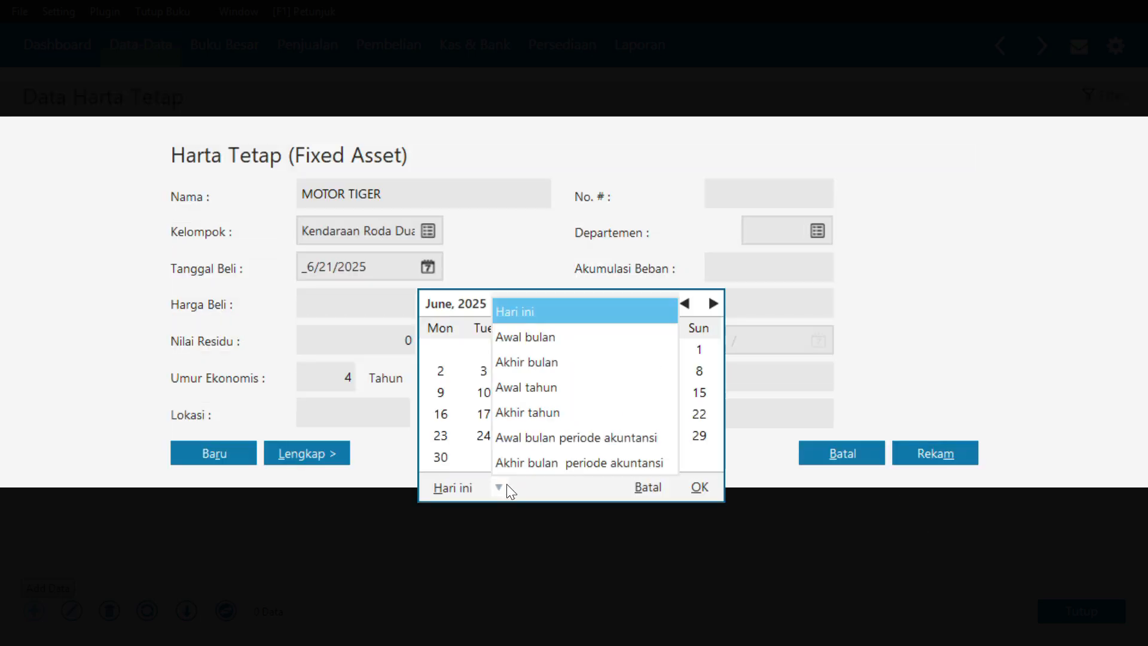
pyautogui.click(569, 439)
pyautogui.click(685, 304)
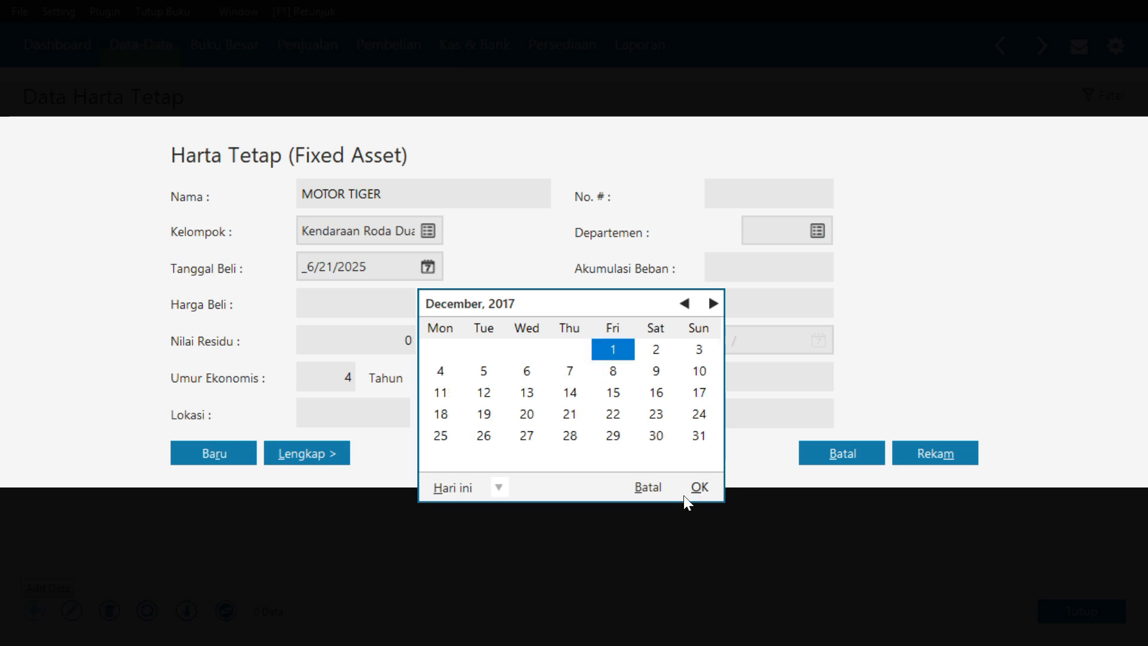
pyautogui.click(697, 488)
pyautogui.click(353, 310)
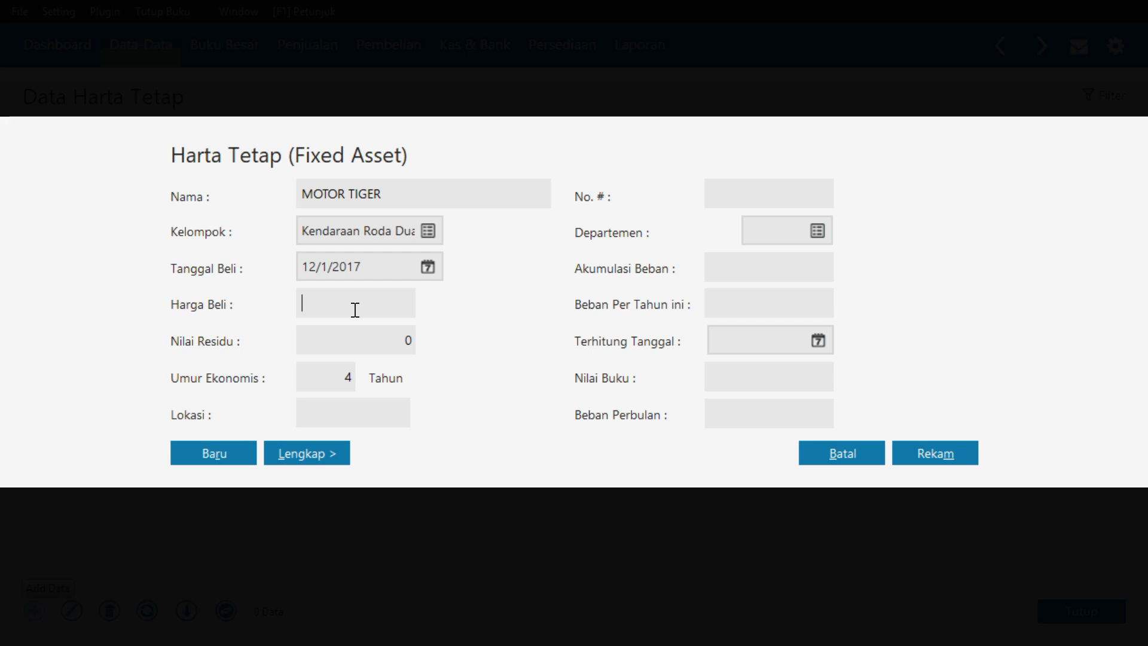
pyautogui.write('2,0')
pyautogui.write('00,000')
pyautogui.press('Tab')
# Set the purchase price (Harga Beli) of MOTOR TIGER to 20,000,000
pyautogui.click(374, 301)
pyautogui.doubleClick(375, 301)
pyautogui.write('20,000,000')
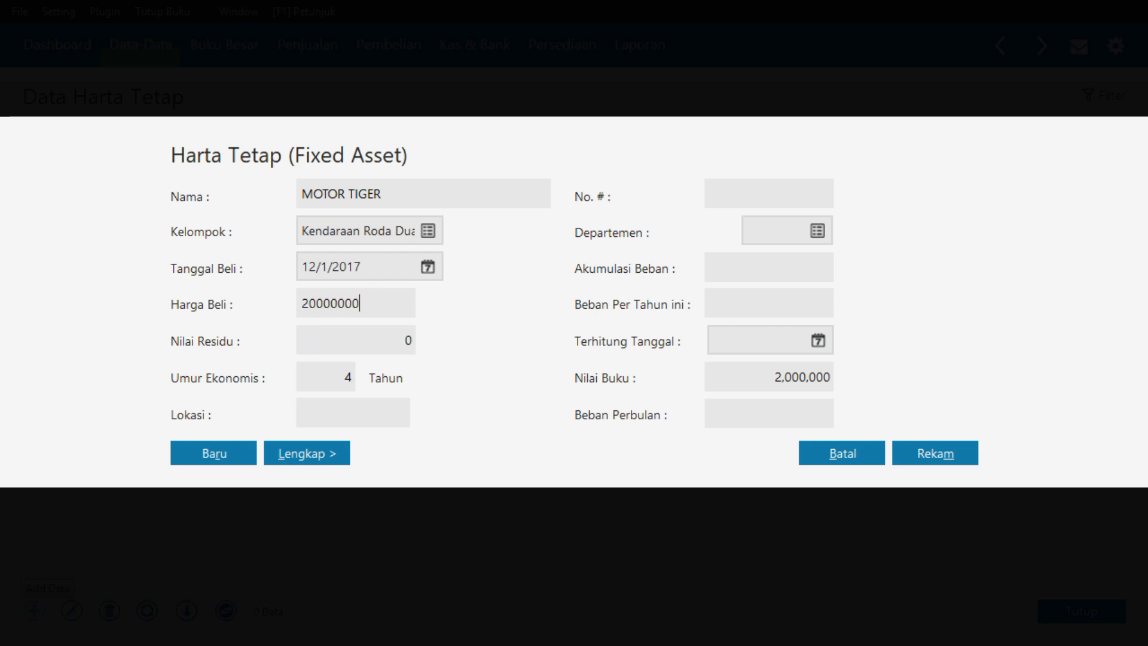
# Set the asset's economic life to 4 years and its location to KANTOR
pyautogui.press('Tab')
pyautogui.press('Tab')
pyautogui.write('4')
pyautogui.press('Tab')
pyautogui.click(342, 417)
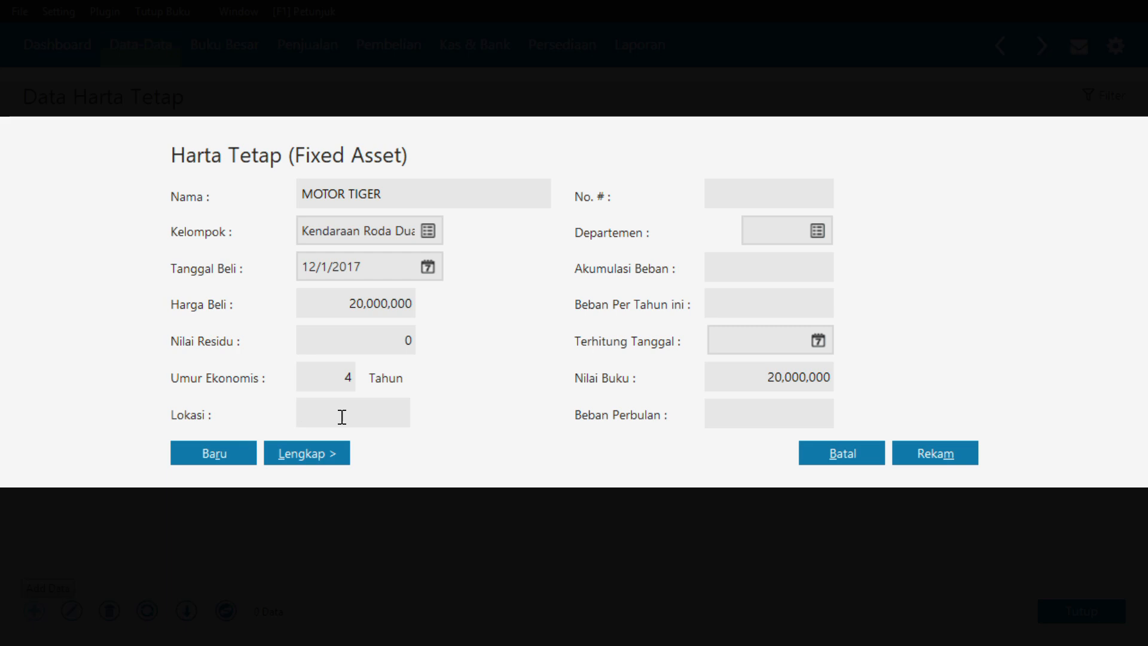
pyautogui.write('KANTOR')
# Record MOTOR TIGER with its accumulated depreciation calculated automatically, and switch the fixed asset list to table mode
pyautogui.click(947, 452)
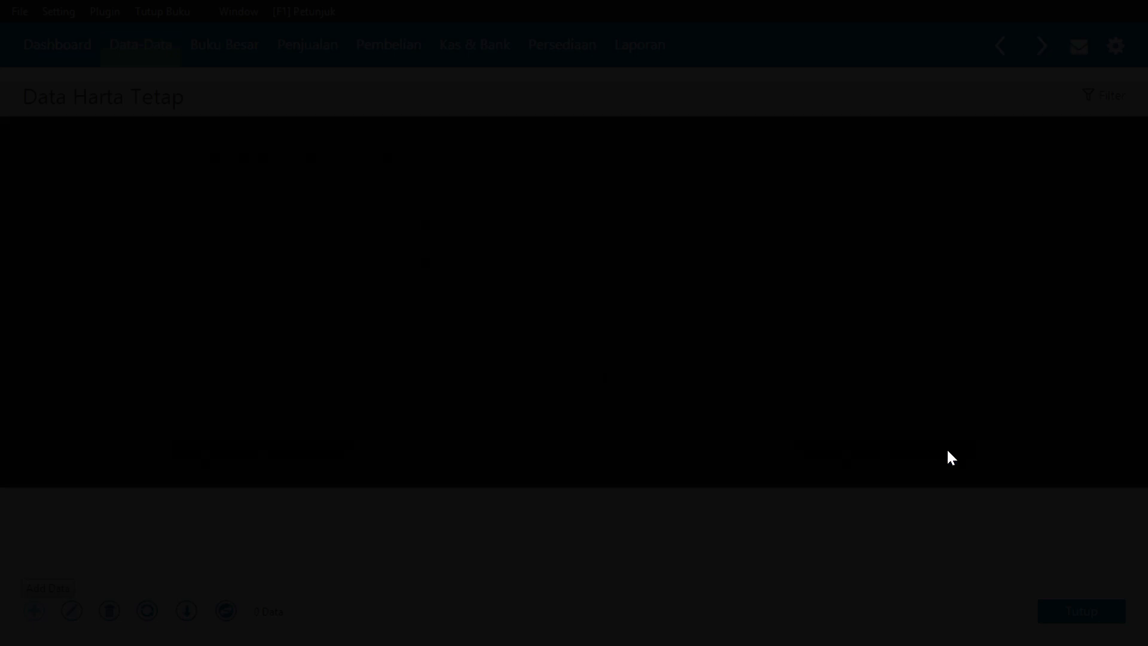
pyautogui.click(947, 450)
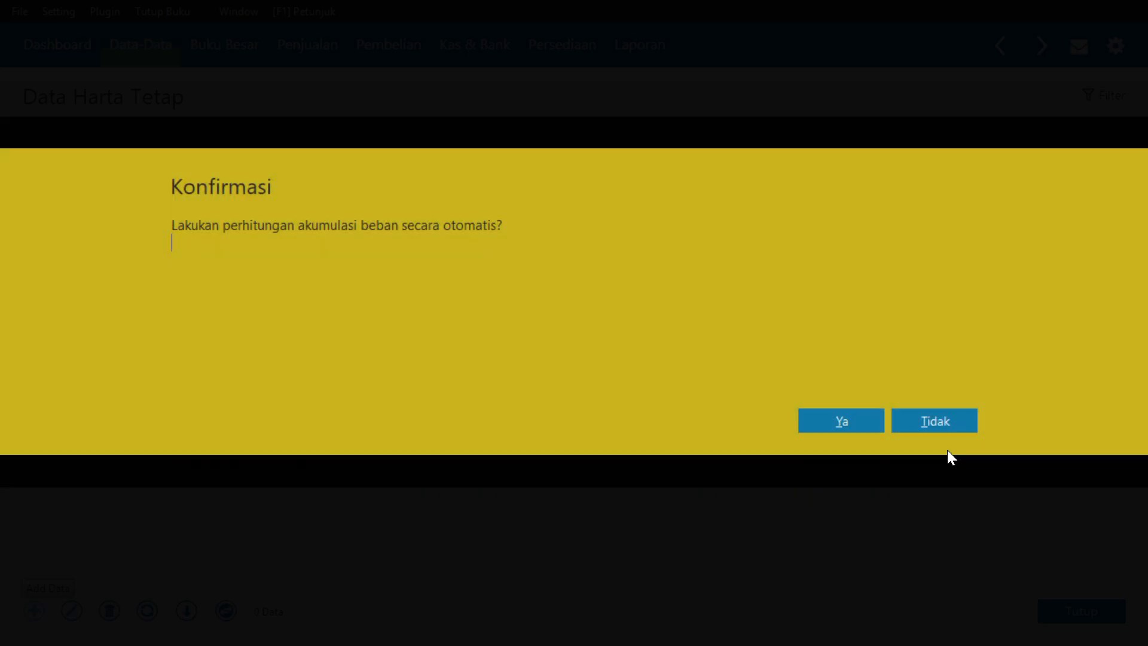
pyautogui.click(854, 424)
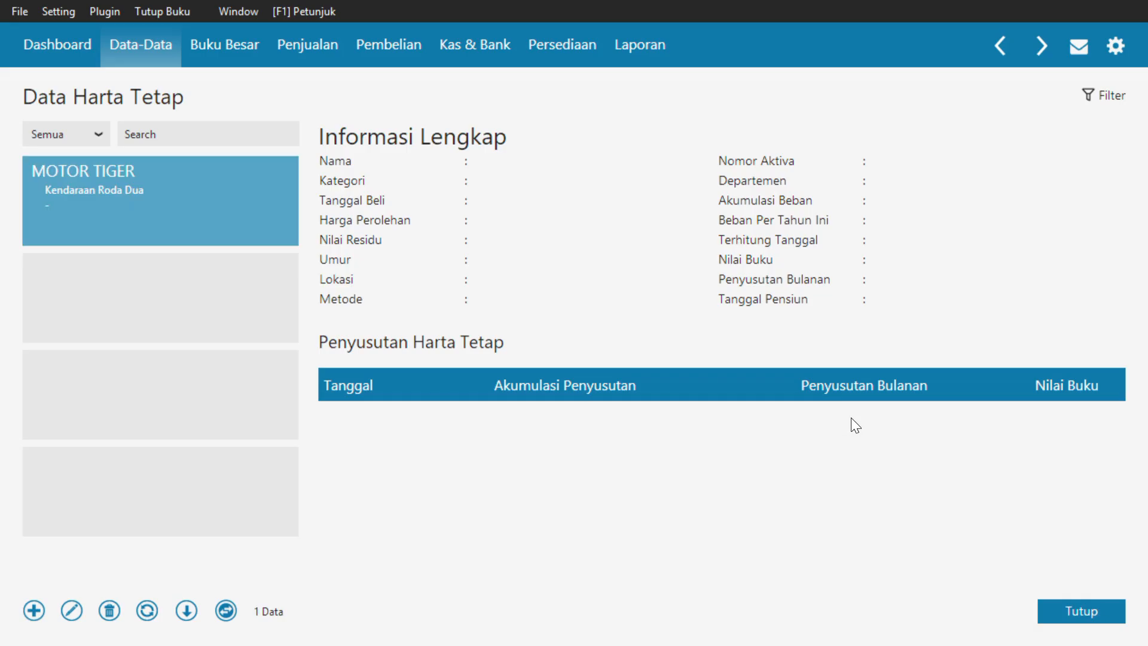
pyautogui.click(226, 610)
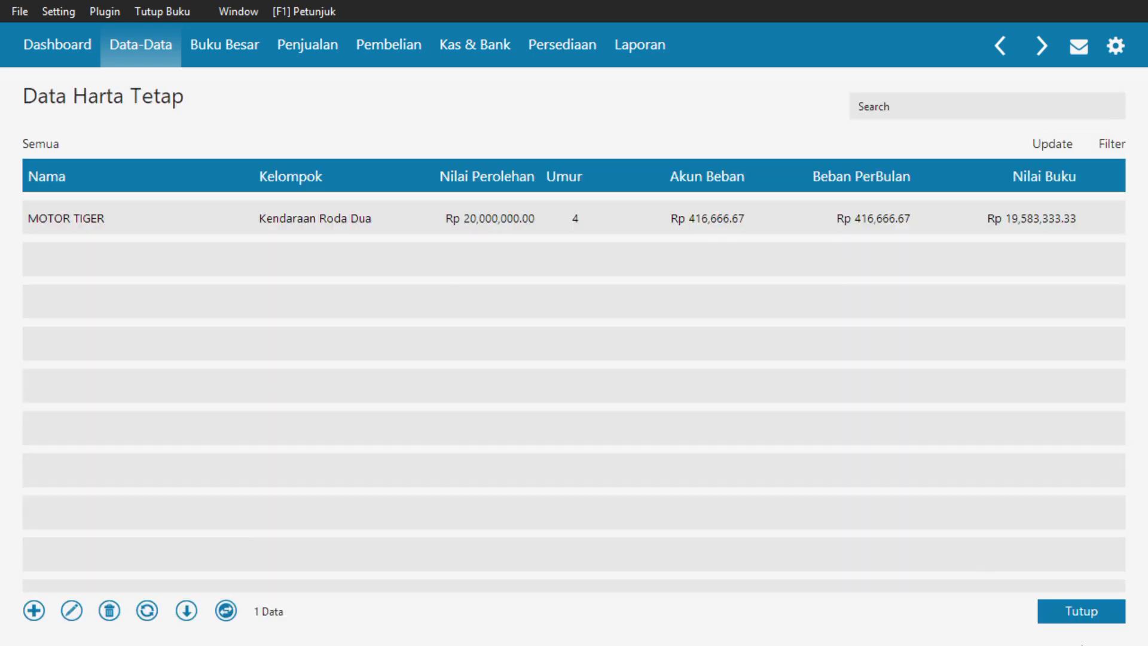
# Close the fixed asset list, open the account list (Data Rekening), and switch it to table mode
pyautogui.click(1048, 611)
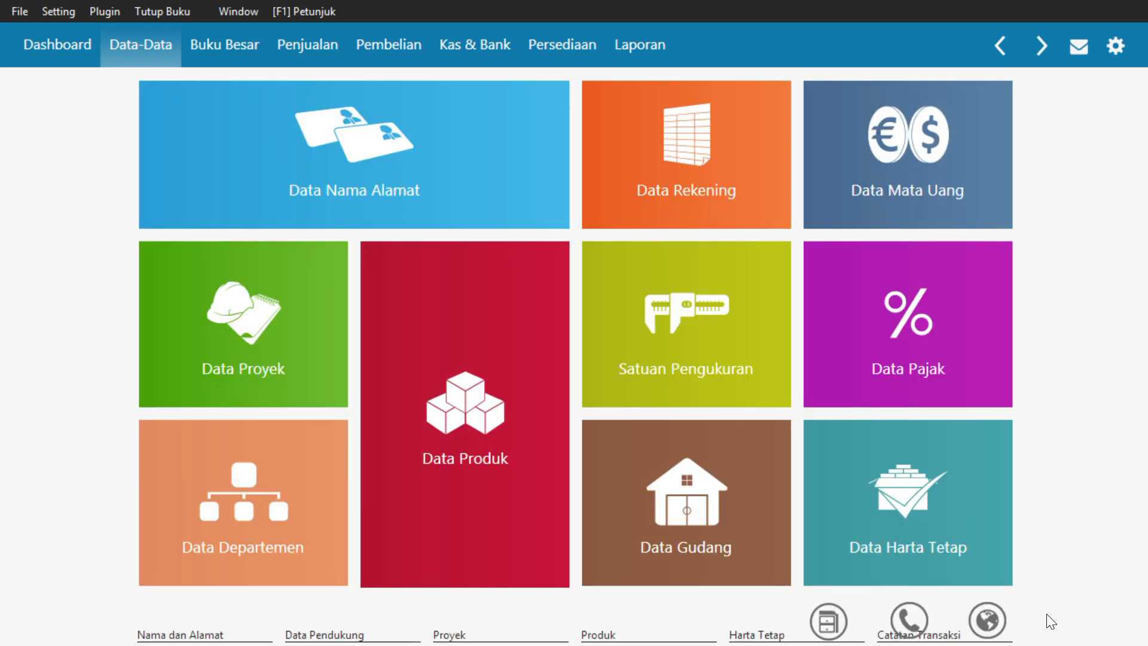
pyautogui.click(762, 194)
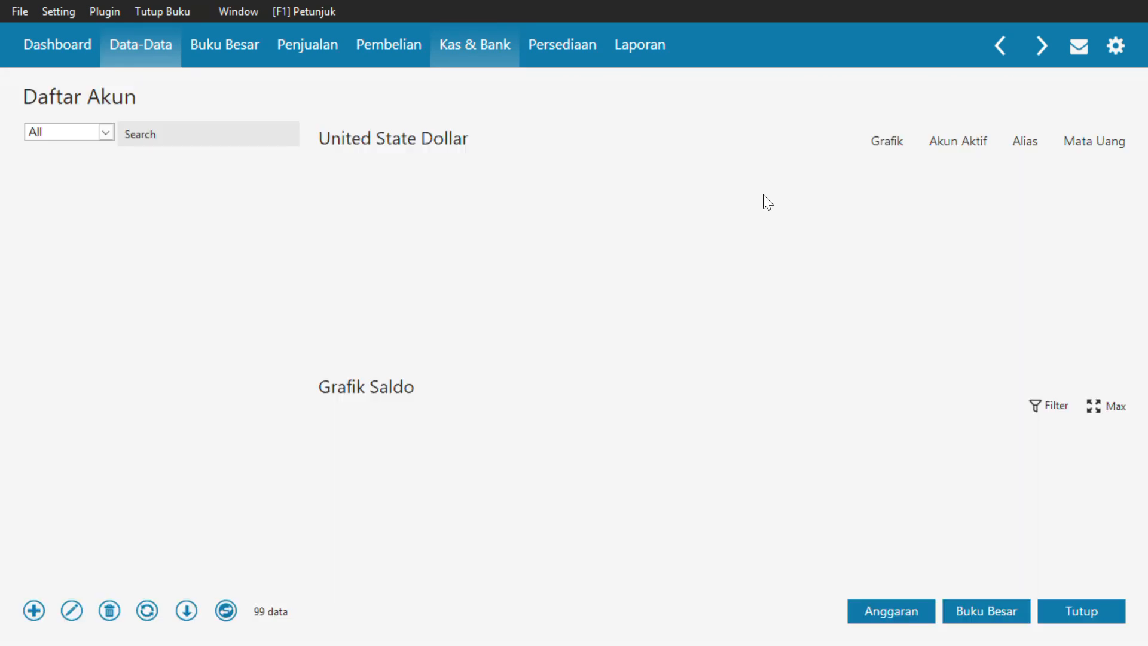
pyautogui.click(227, 611)
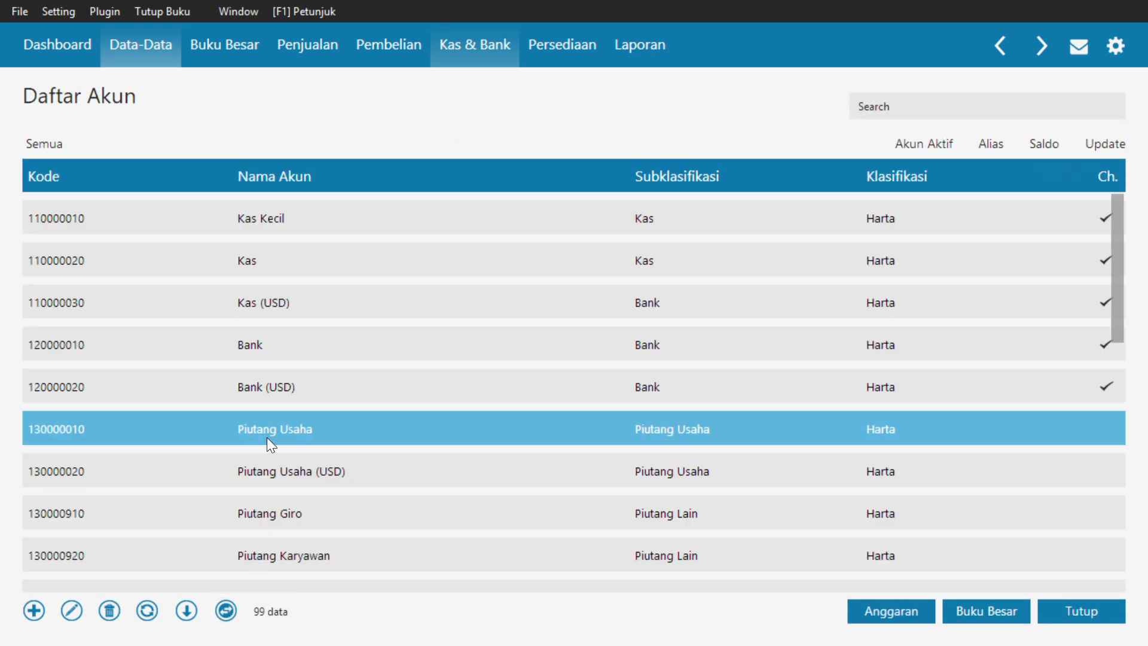
# Rename the IDR Bank account to Bank BCA and record the change
pyautogui.click(304, 357)
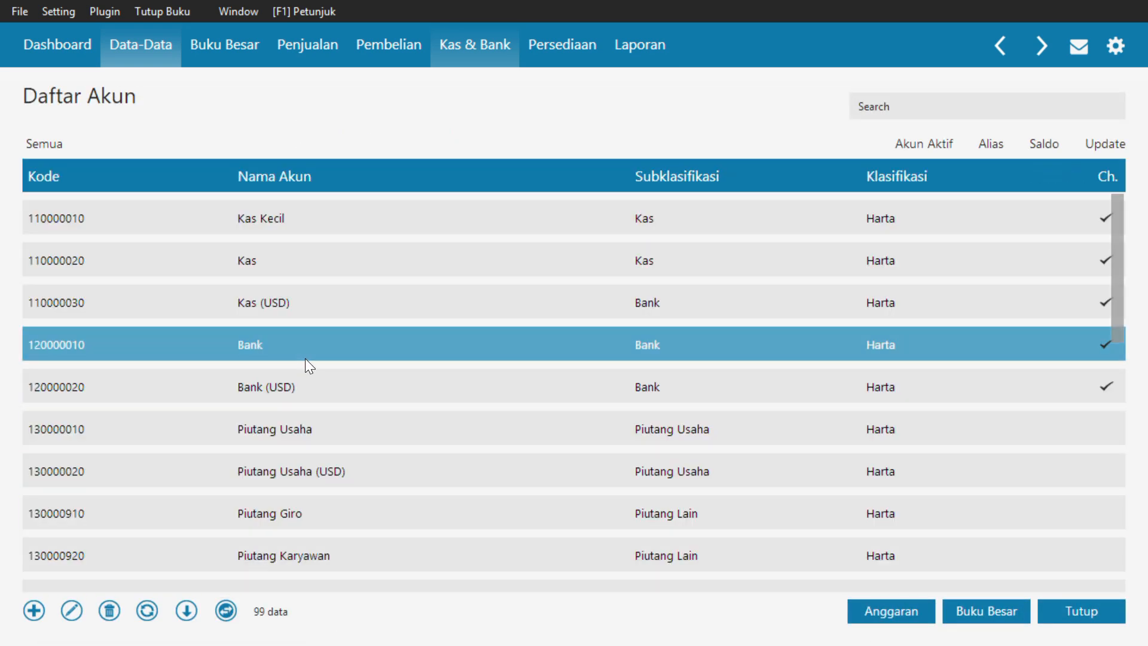
pyautogui.doubleClick(305, 358)
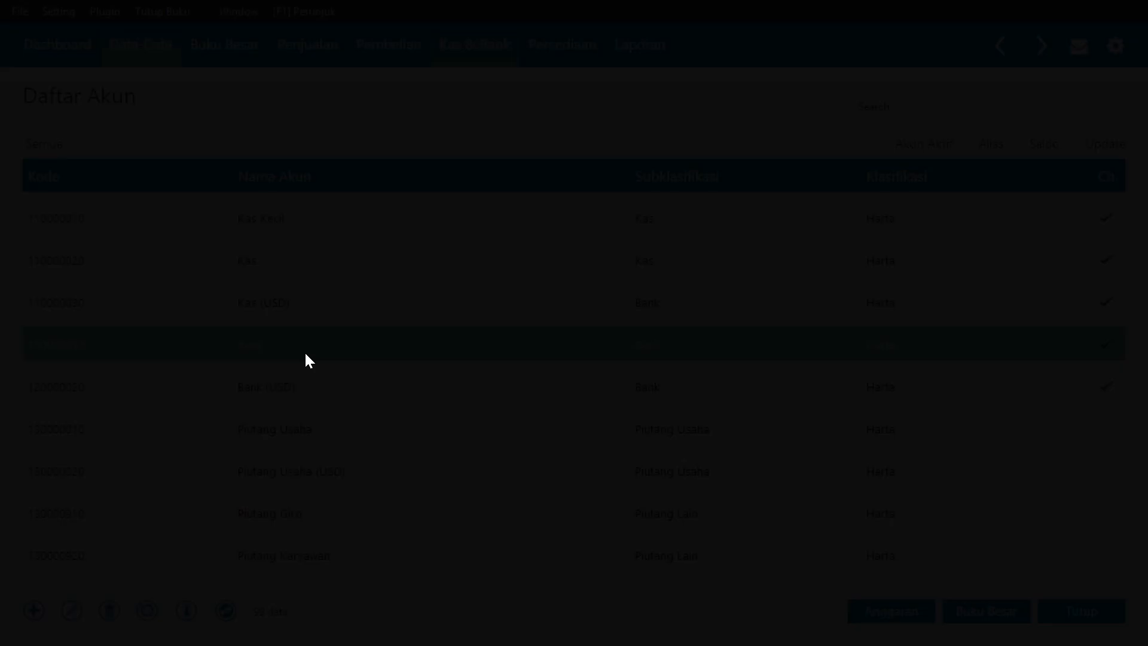
pyautogui.click(915, 457)
pyautogui.doubleClick(412, 291)
pyautogui.click(388, 293)
pyautogui.write('BCA')
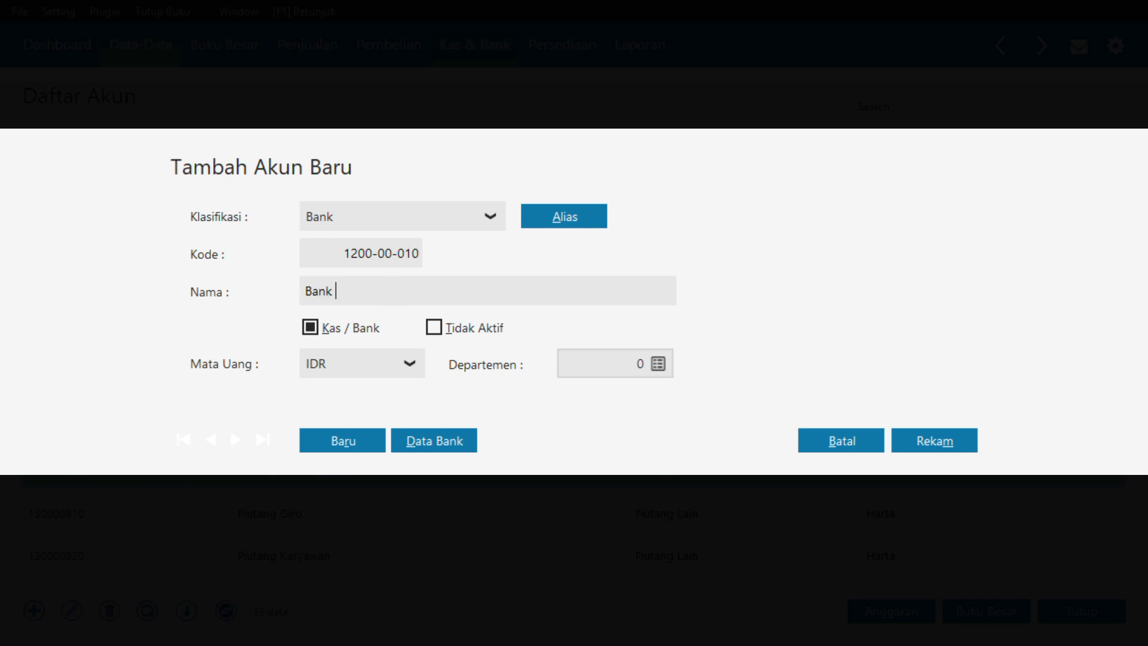
pyautogui.click(934, 440)
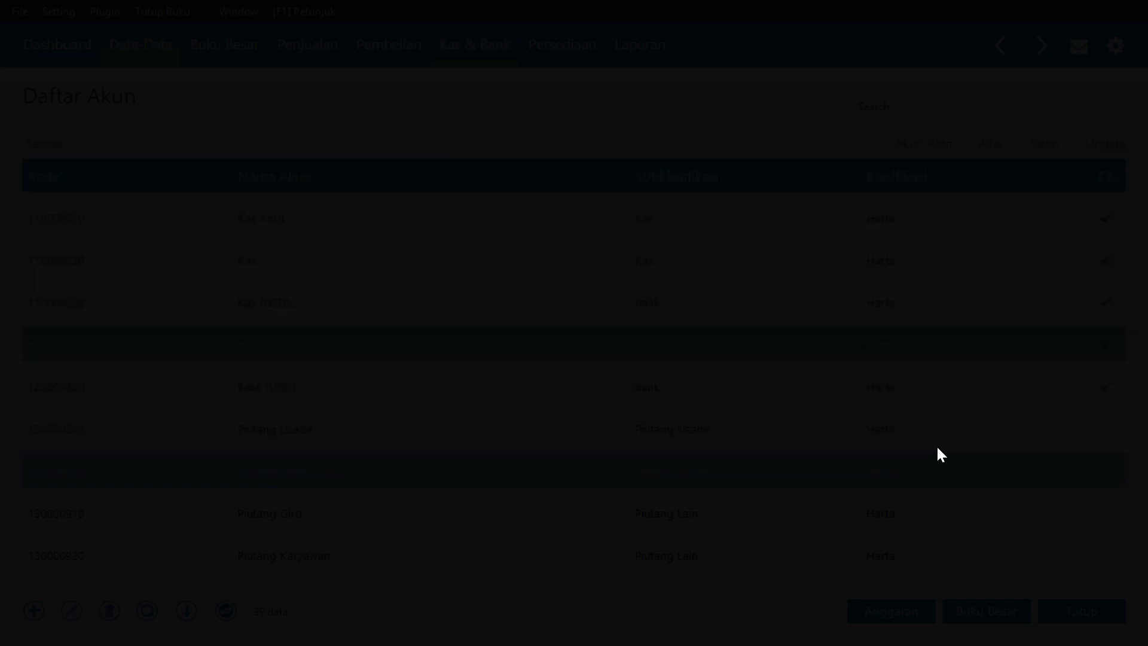
# Rename the IDR Piutang Usaha account to Piutang Dagang, acknowledging the important-account notice, and record it
pyautogui.scroll(-1, 508, 442)
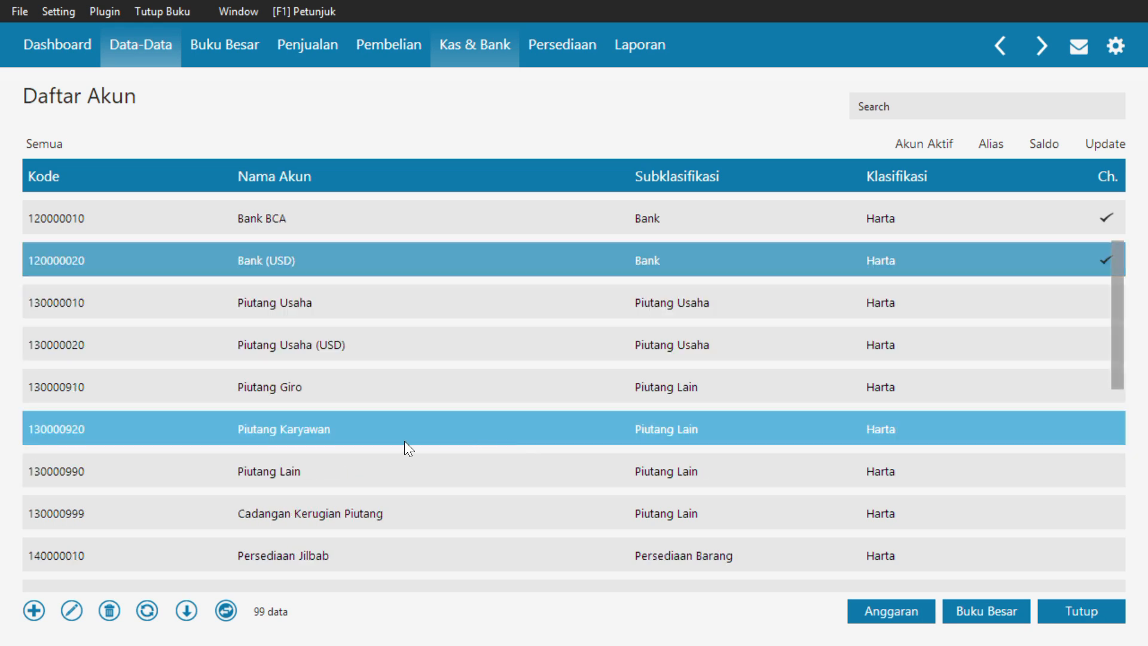
pyautogui.doubleClick(361, 303)
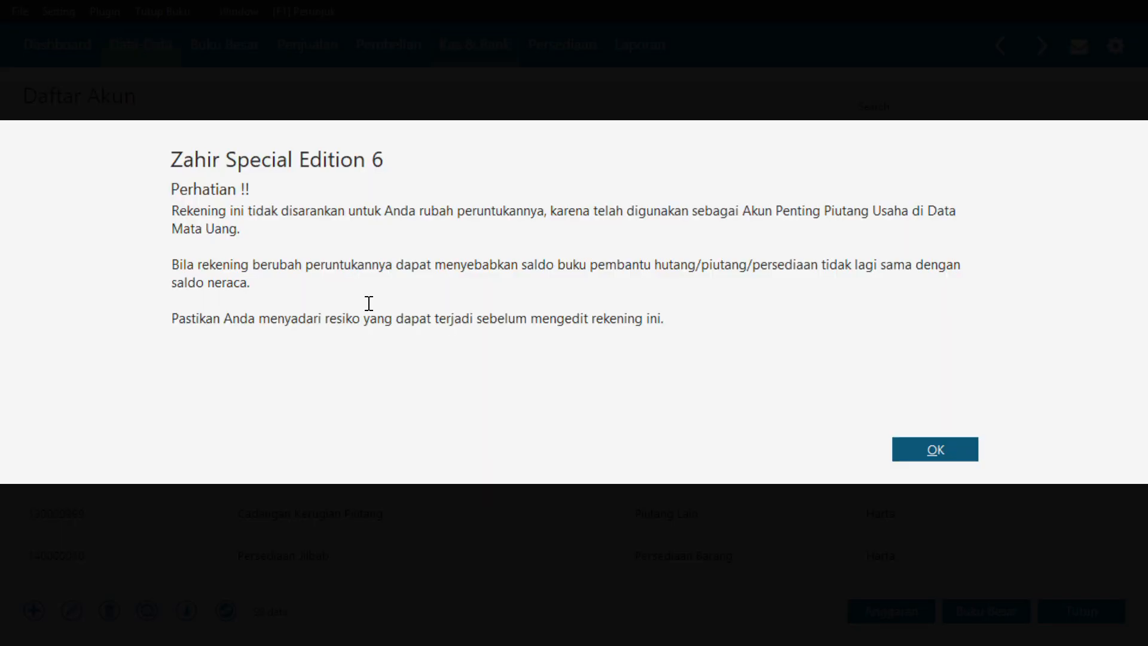
pyautogui.click(922, 445)
pyautogui.click(415, 285)
pyautogui.click(418, 288)
pyautogui.press('BackSpace')
pyautogui.press('BackSpace')
pyautogui.press('BackSpace')
pyautogui.press('BackSpace')
pyautogui.press('BackSpace')
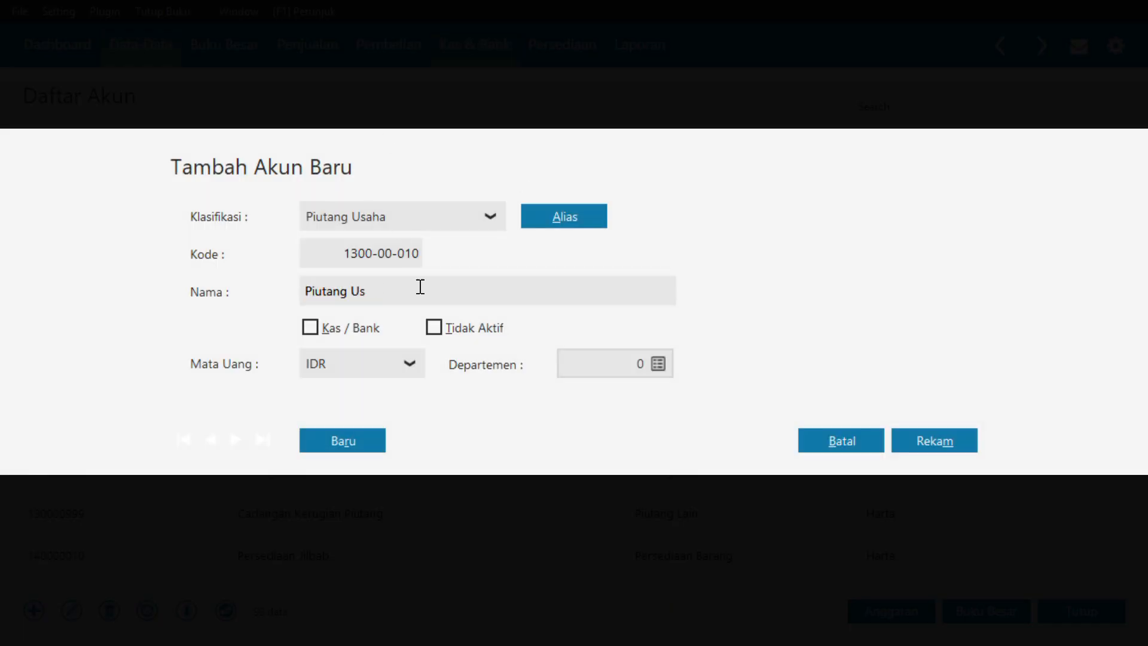
pyautogui.write('GADANG')
pyautogui.press('BackSpace')
pyautogui.press('BackSpace')
pyautogui.press('BackSpace')
pyautogui.press('BackSpace')
pyautogui.press('BackSpace')
pyautogui.press('BackSpace')
pyautogui.write('da')
pyautogui.press('BackSpace')
pyautogui.press('BackSpace')
pyautogui.write('Dagang')
pyautogui.click(919, 441)
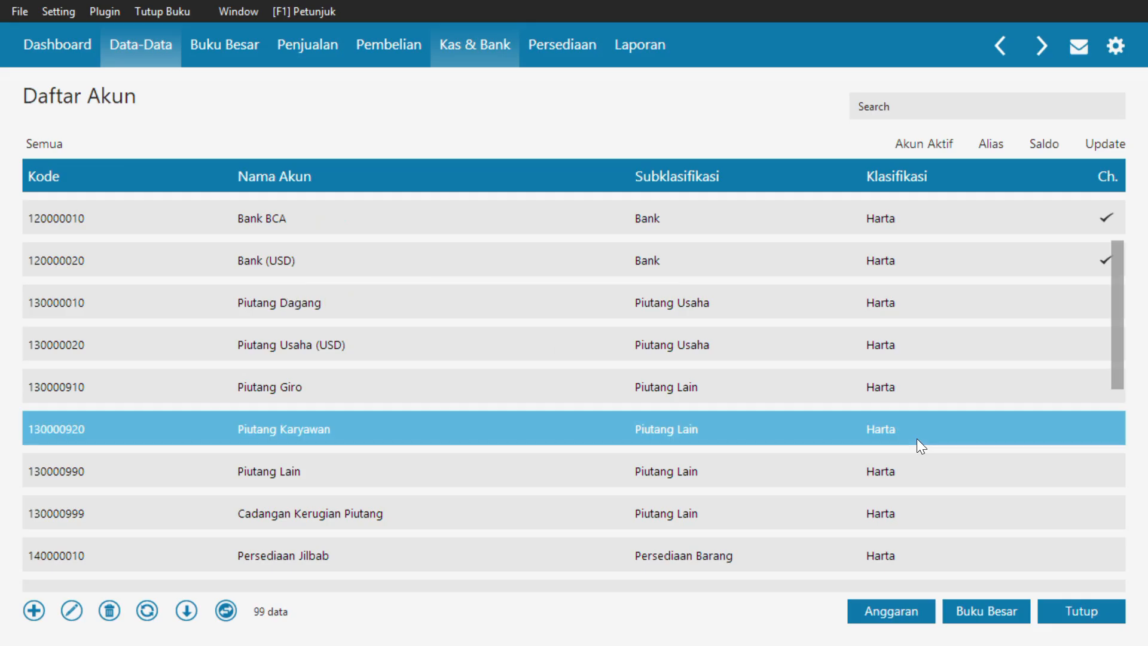
# Review the rest of the account list, close it, and open the entry of account opening balances (Saldo Awal Akun)
pyautogui.click(433, 475)
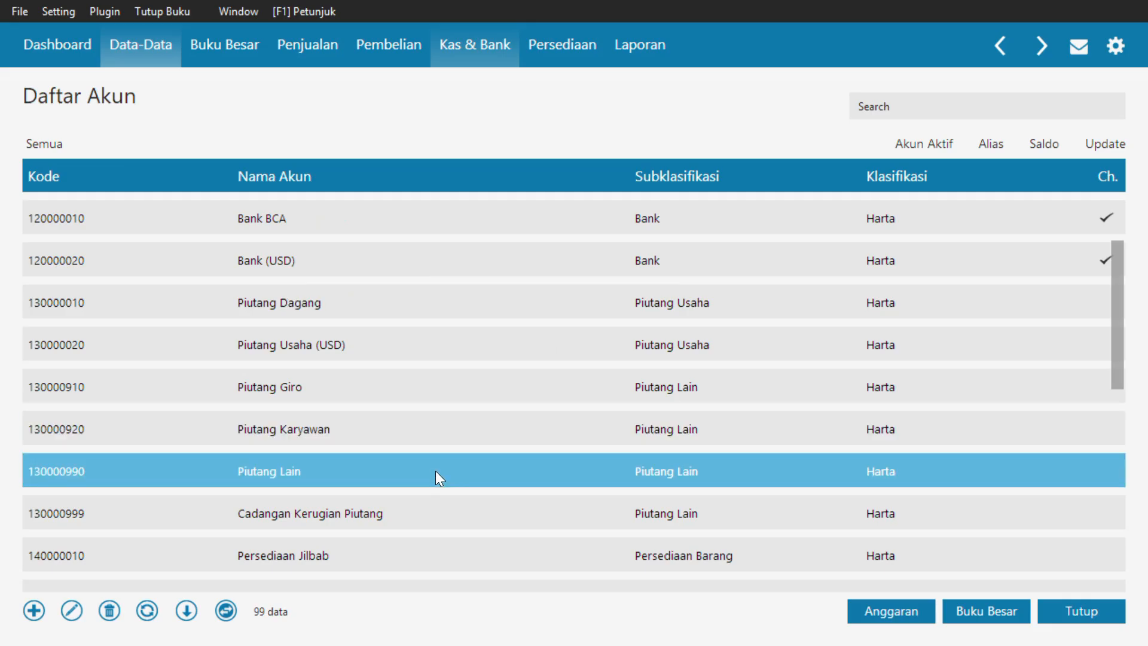
pyautogui.scroll(-3, 436, 471)
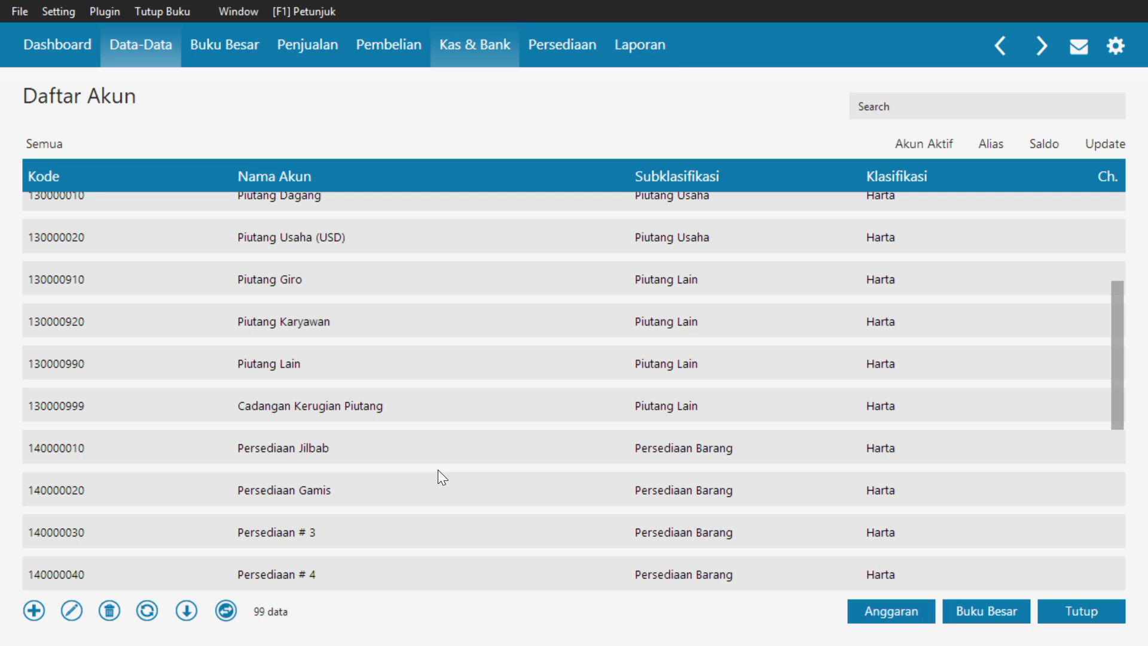
pyautogui.scroll(-3, 441, 477)
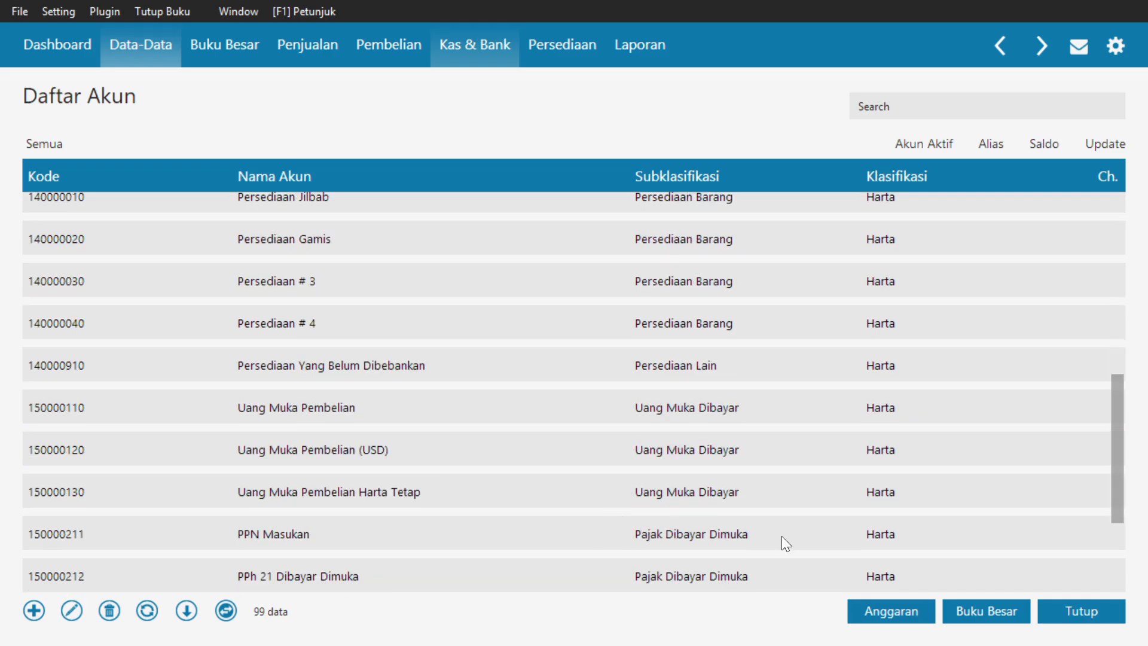
pyautogui.scroll(-1, 780, 536)
pyautogui.click(1056, 604)
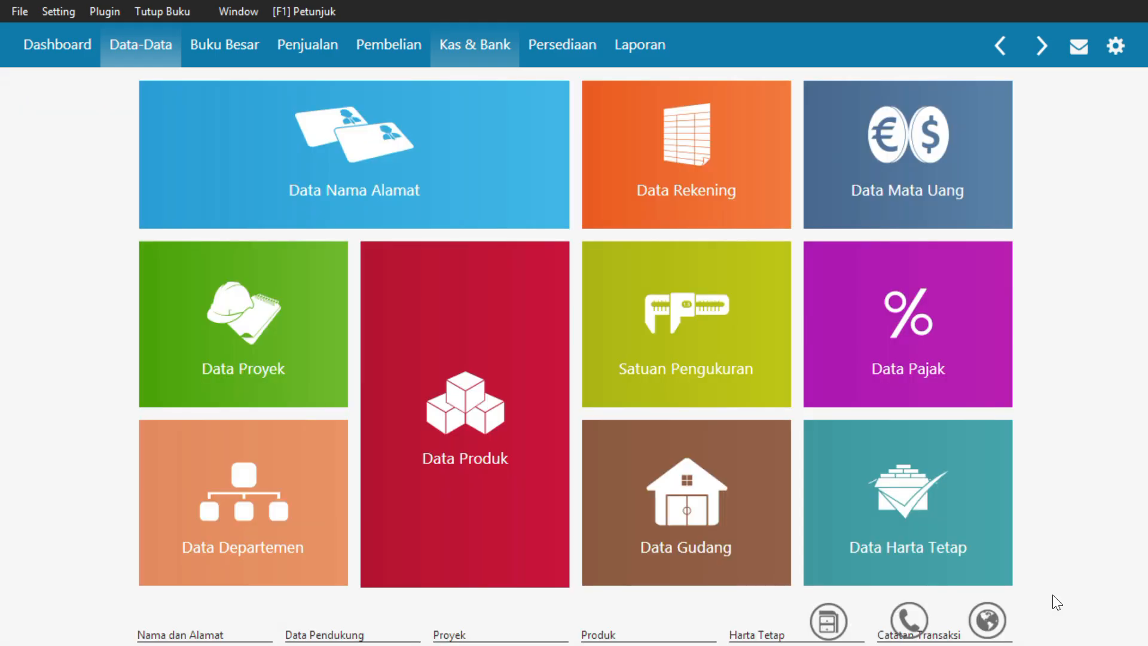
pyautogui.click(67, 13)
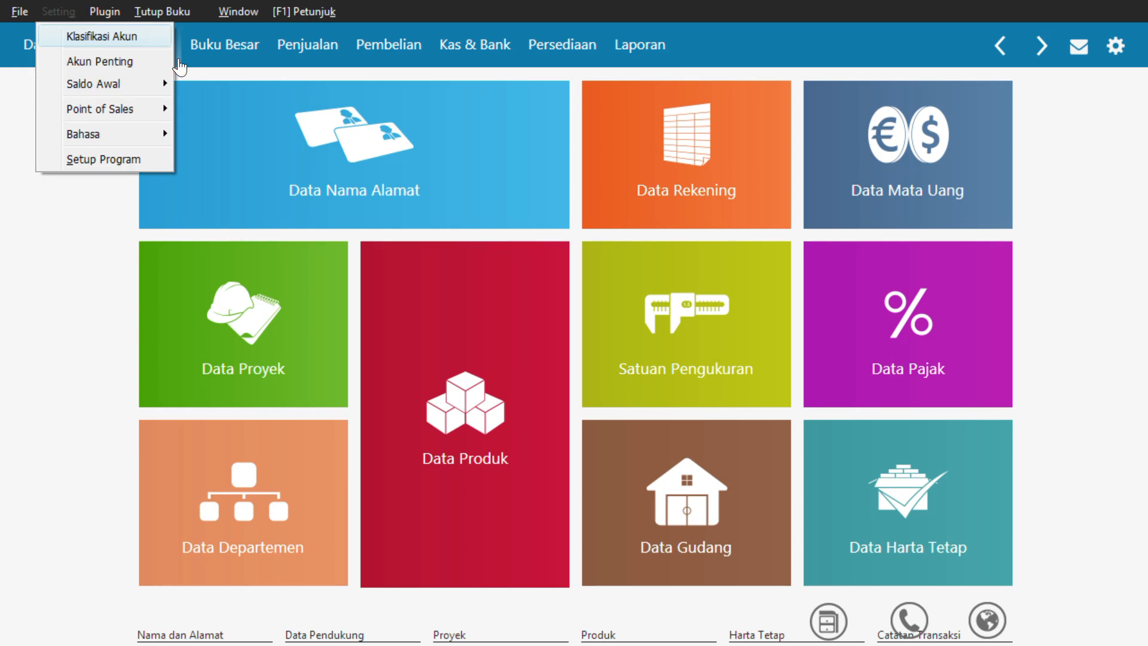
pyautogui.moveTo(164, 84)
pyautogui.click(220, 84)
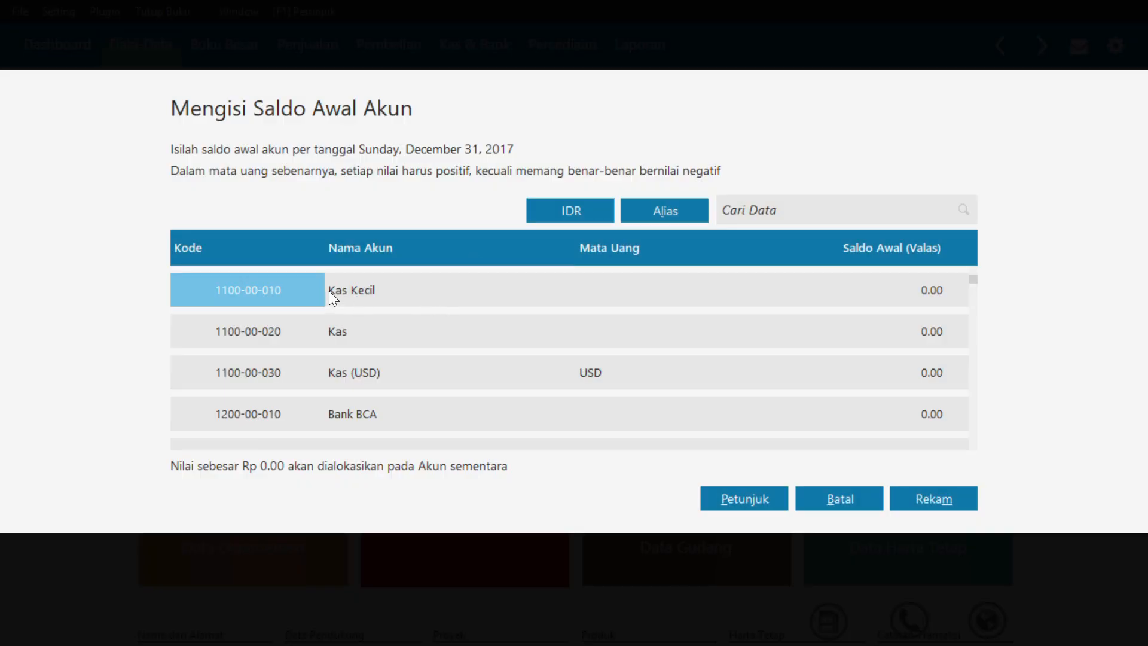
# Enter opening balances of 5,000,000 for Kas Kecil and 100,000,000 for Bank BCA
pyautogui.click(329, 291)
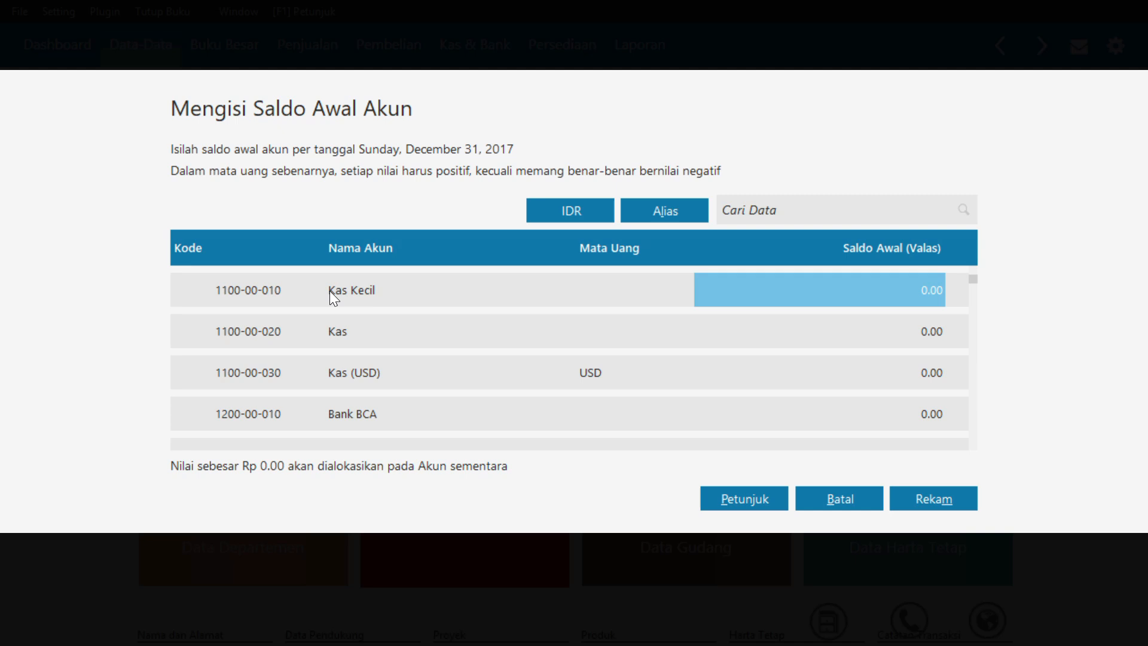
pyautogui.write('5000000')
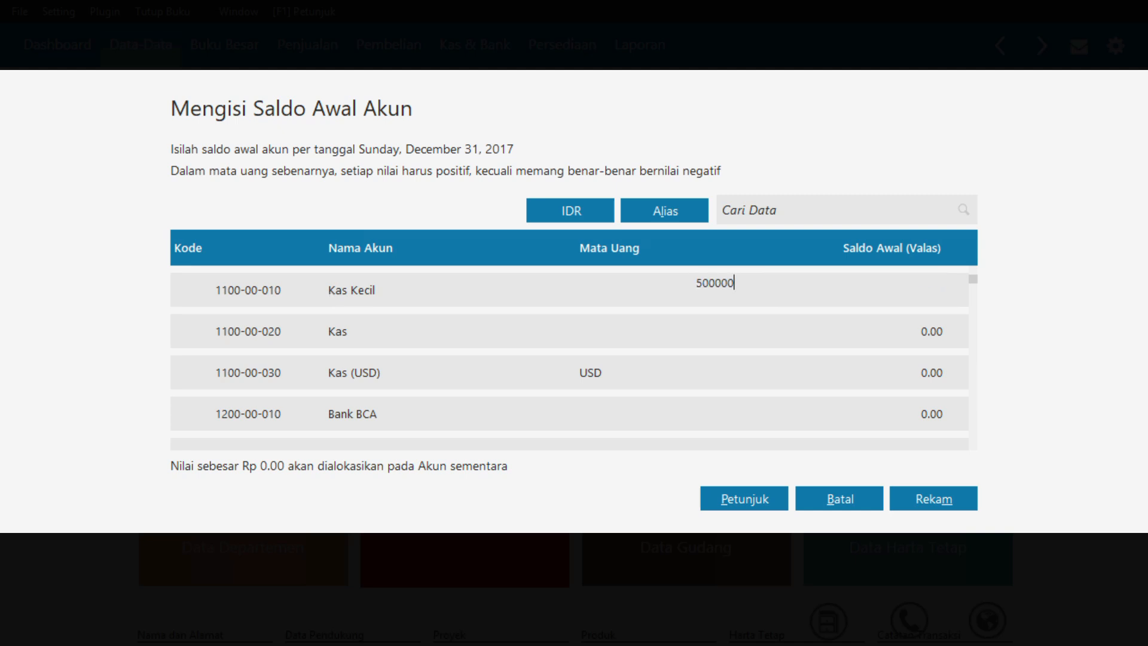
pyautogui.press('Return')
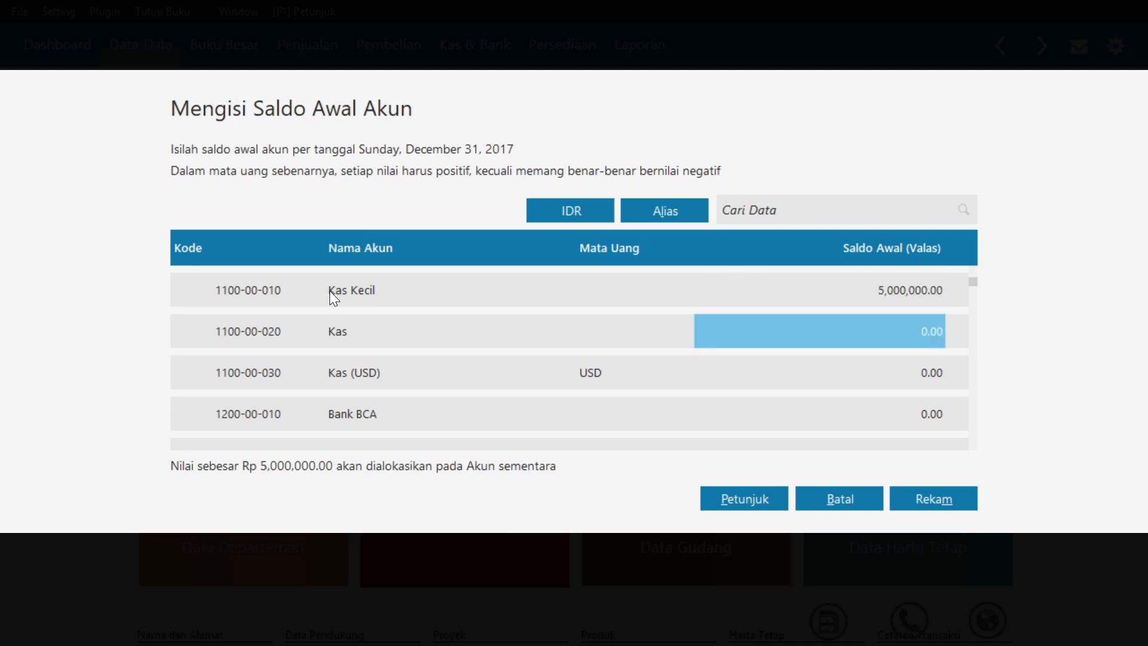
pyautogui.press('Down')
pyautogui.press('Down')
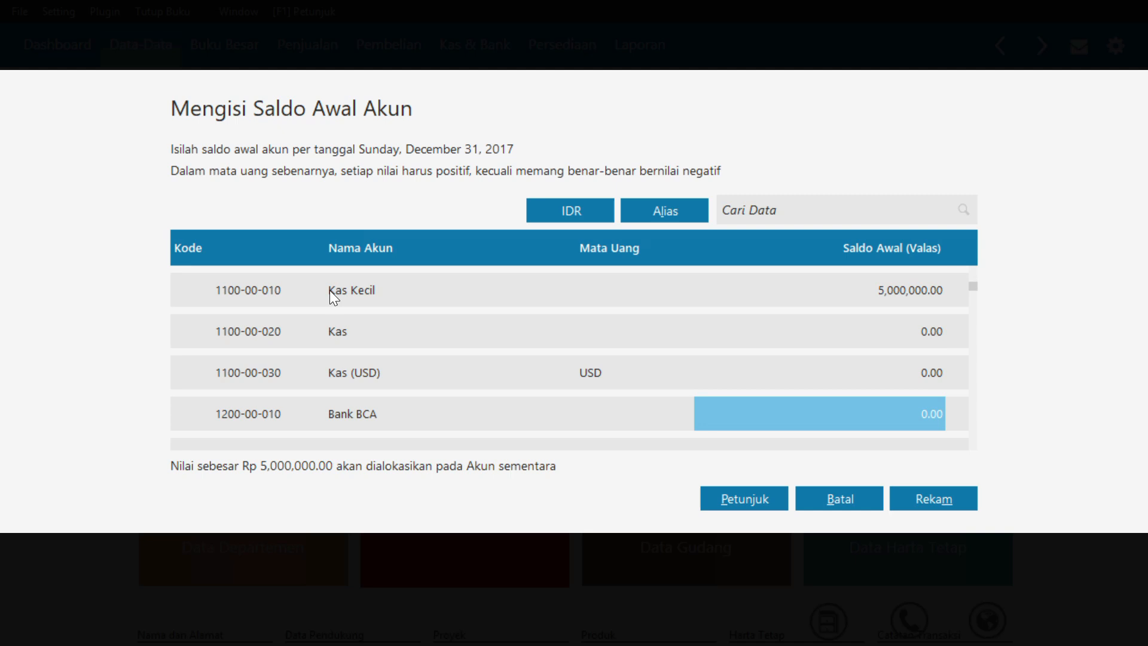
pyautogui.write('100')
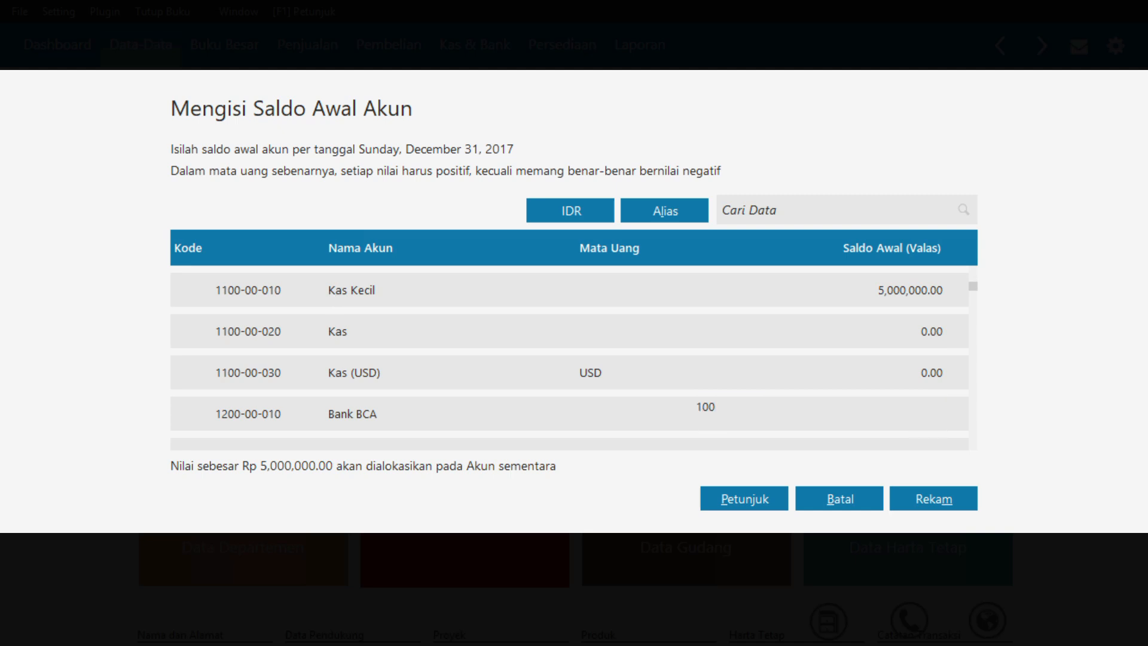
pyautogui.write('000000')
pyautogui.press('Down')
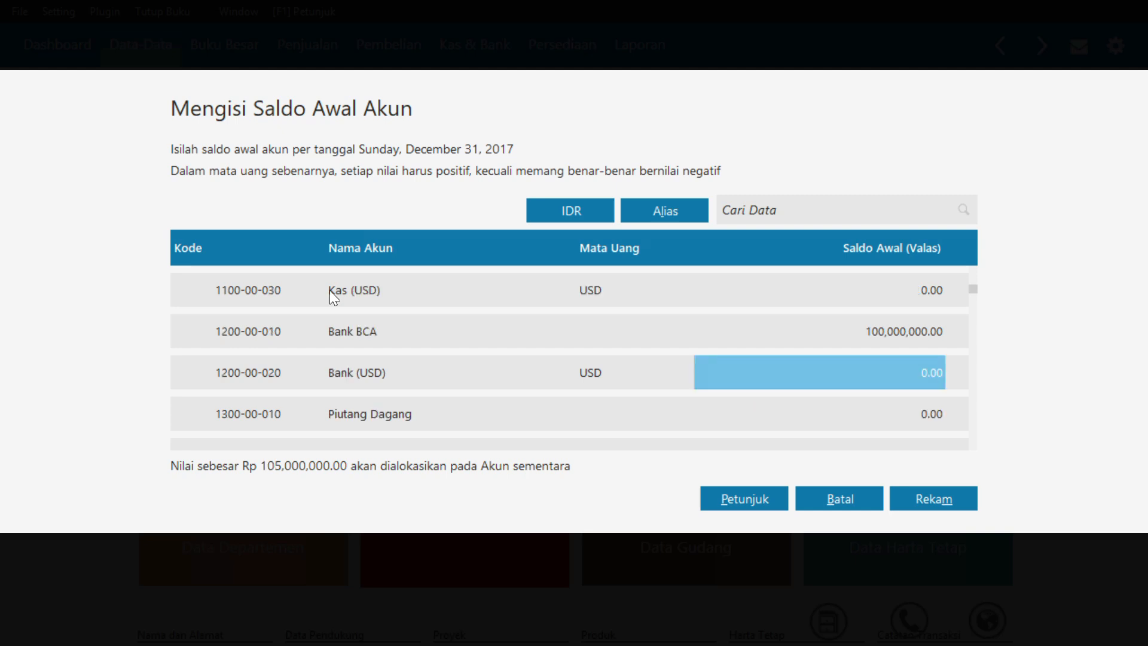
# Enter an opening balance of 5,000,000 for Piutang Dagang
pyautogui.press('Down')
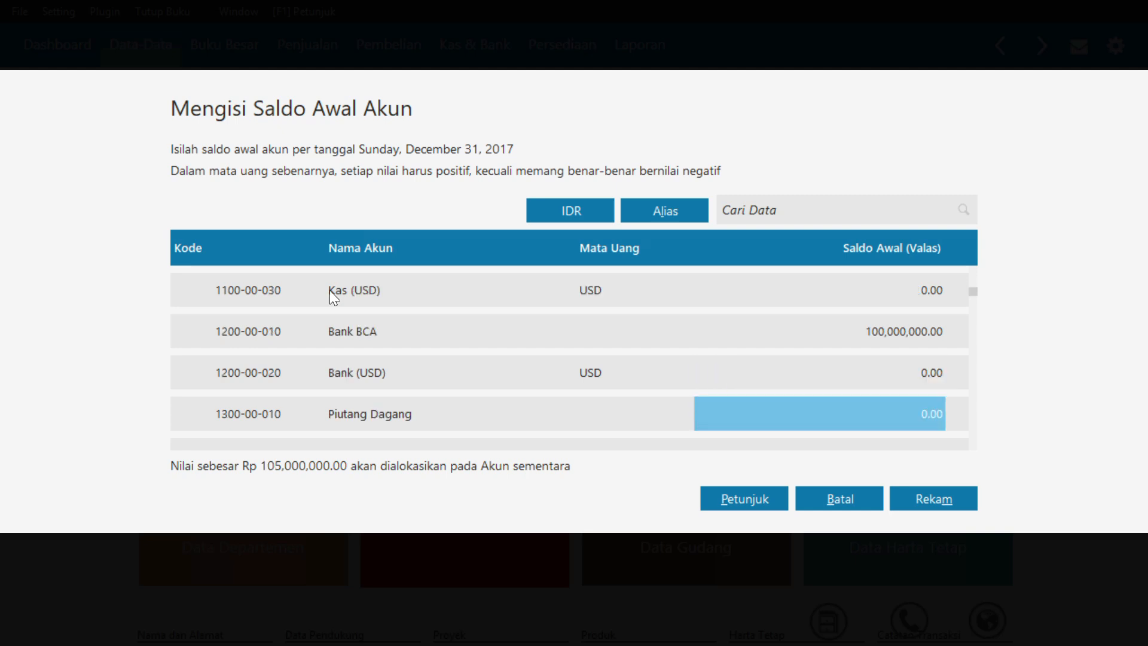
pyautogui.write('5000000')
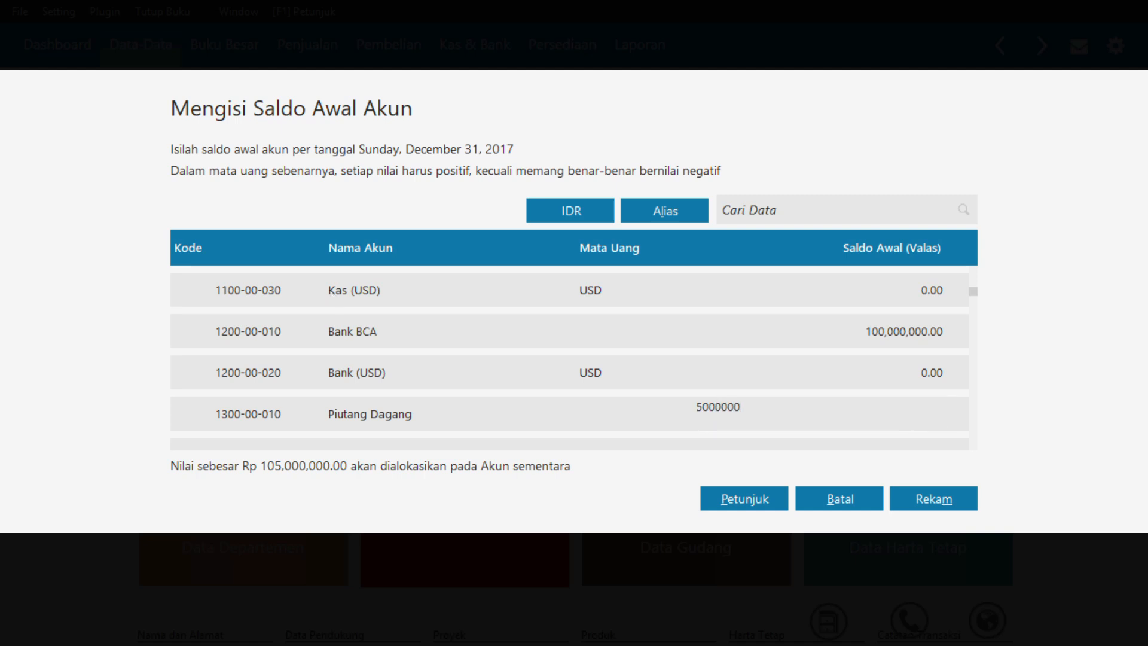
pyautogui.press('Down')
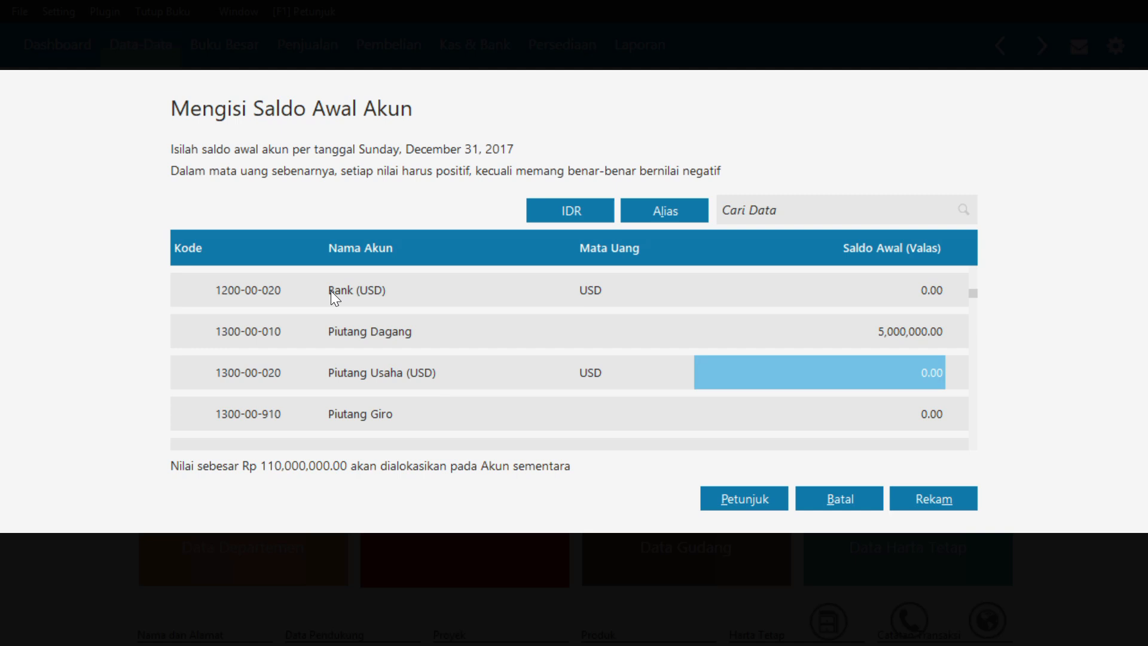
# Enter opening balances of 200,000 for Persediaan Jilbab and 3,000,000 for Persediaan Gamis
pyautogui.scroll(-5, 443, 411)
pyautogui.click(443, 411)
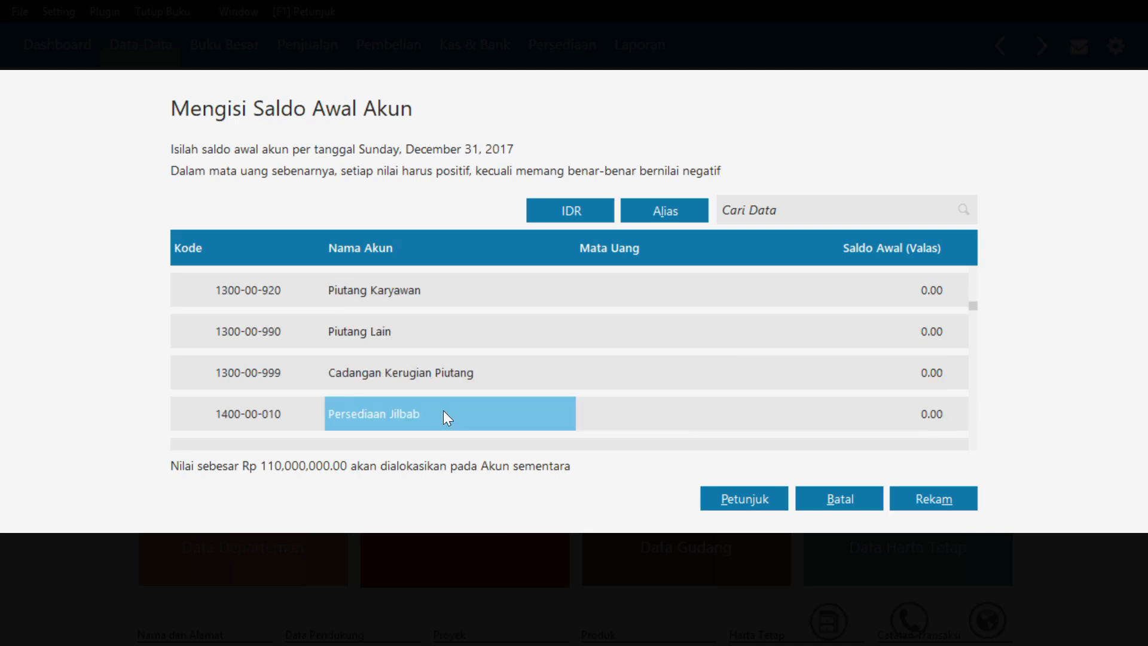
pyautogui.click(685, 411)
pyautogui.write('200,00')
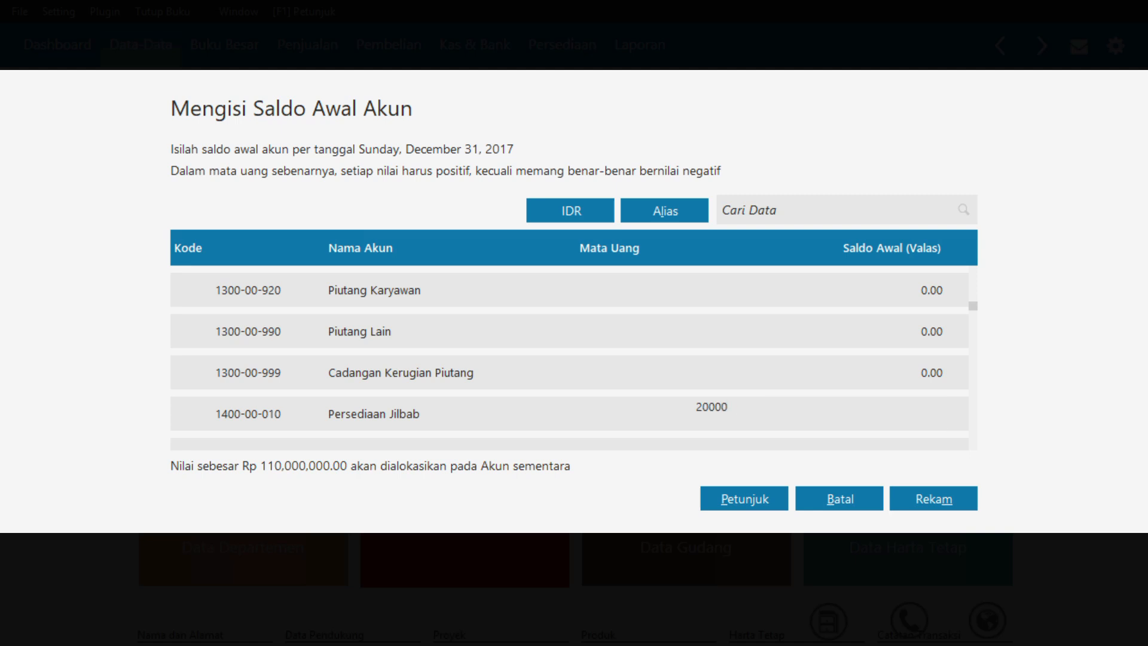
pyautogui.write('0')
pyautogui.press('Down')
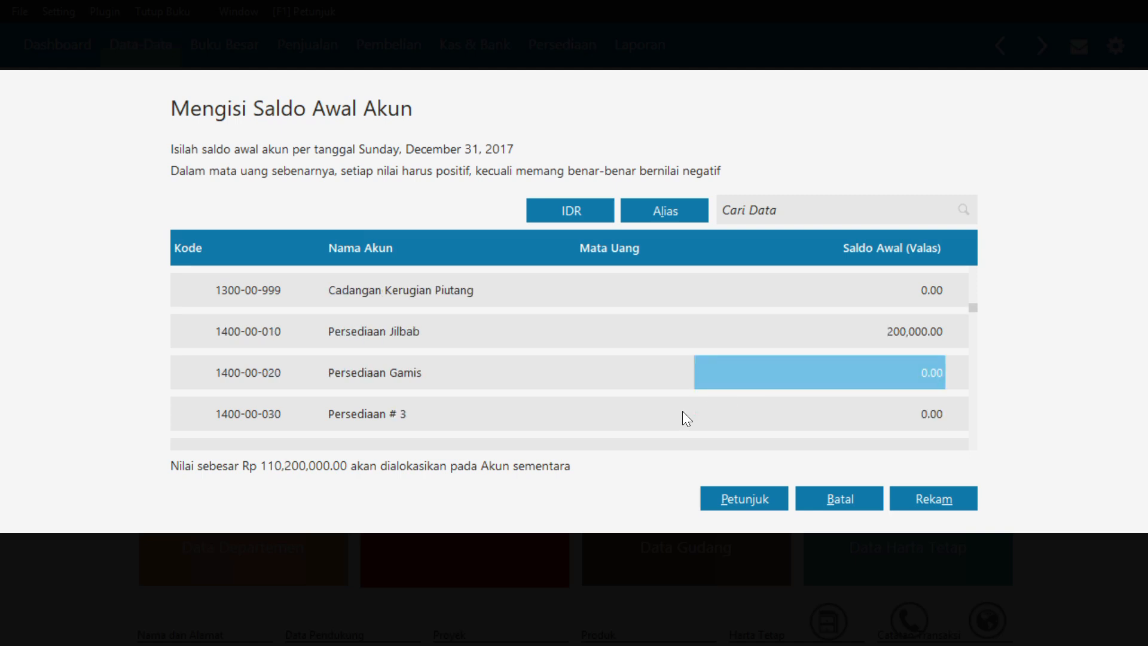
pyautogui.write('3000000')
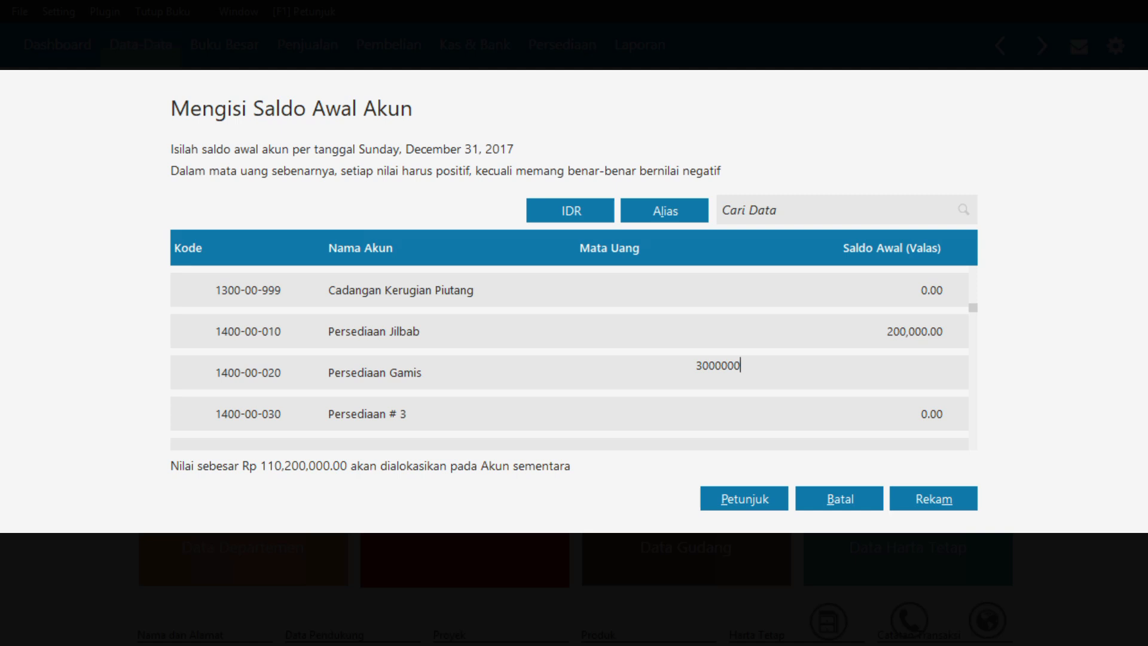
pyautogui.press('Down')
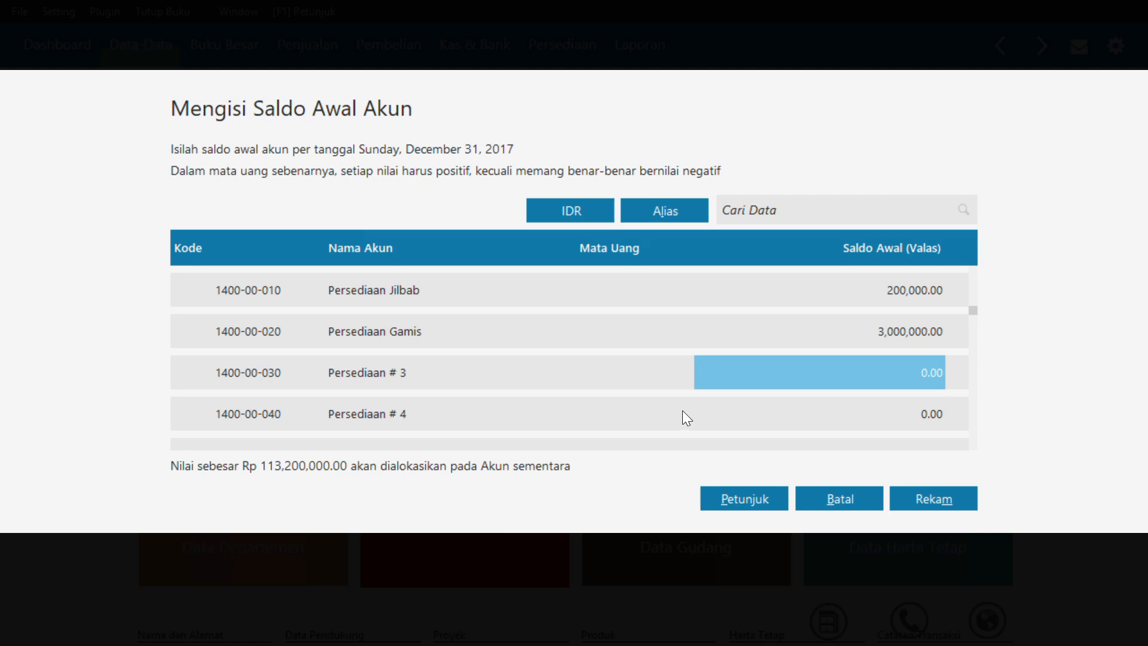
# Enter an opening balance of 20,000,000 for the Kendaraan account
pyautogui.scroll(-12, 683, 411)
pyautogui.scroll(-3, 682, 410)
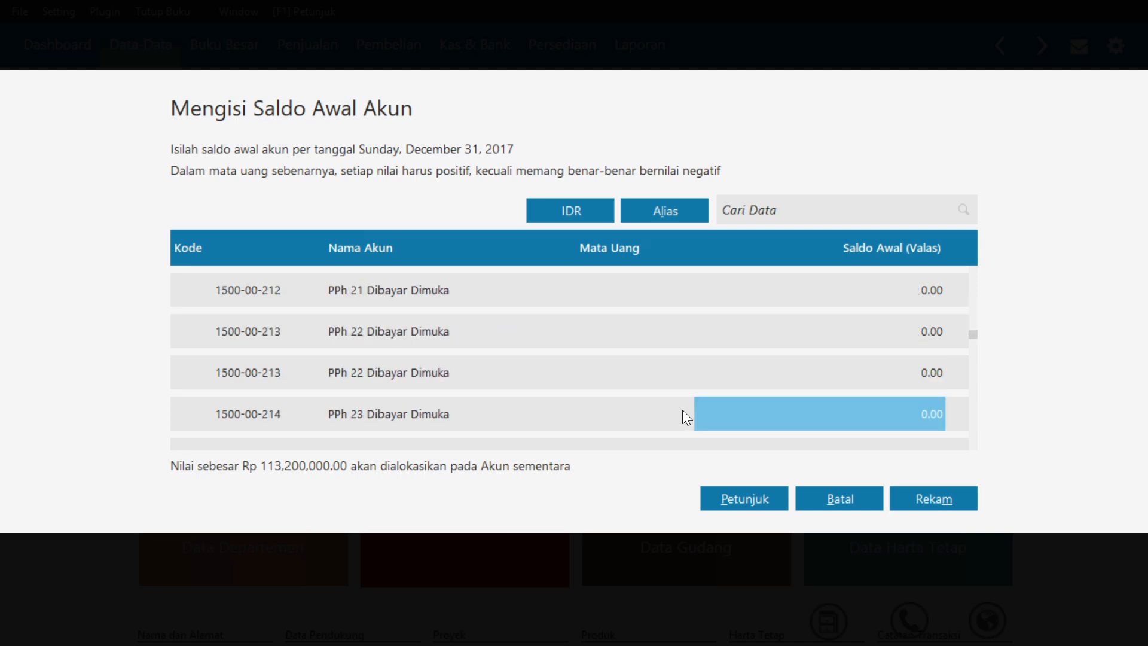
pyautogui.scroll(-4, 683, 410)
pyautogui.scroll(-7, 682, 410)
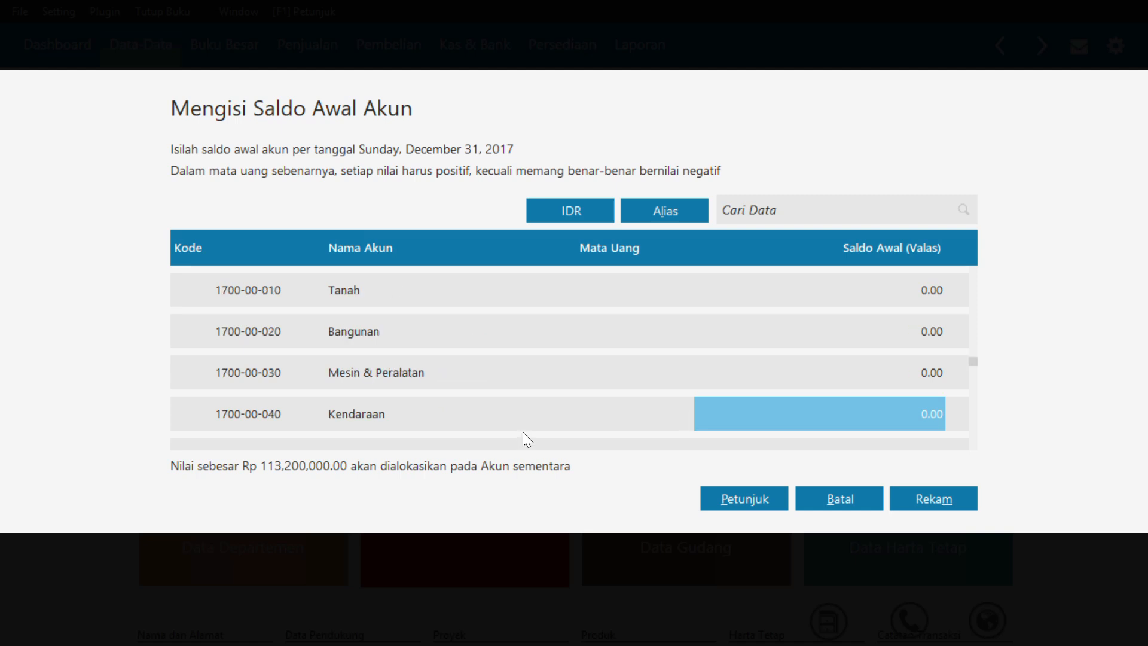
pyautogui.write('20000000')
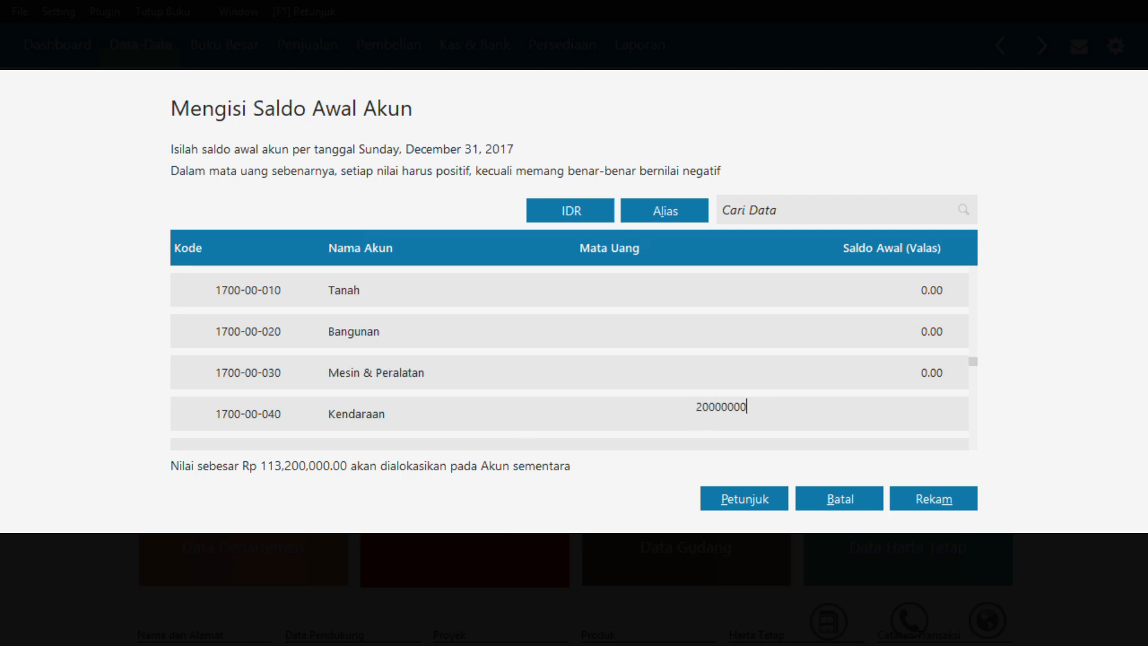
pyautogui.press('Return')
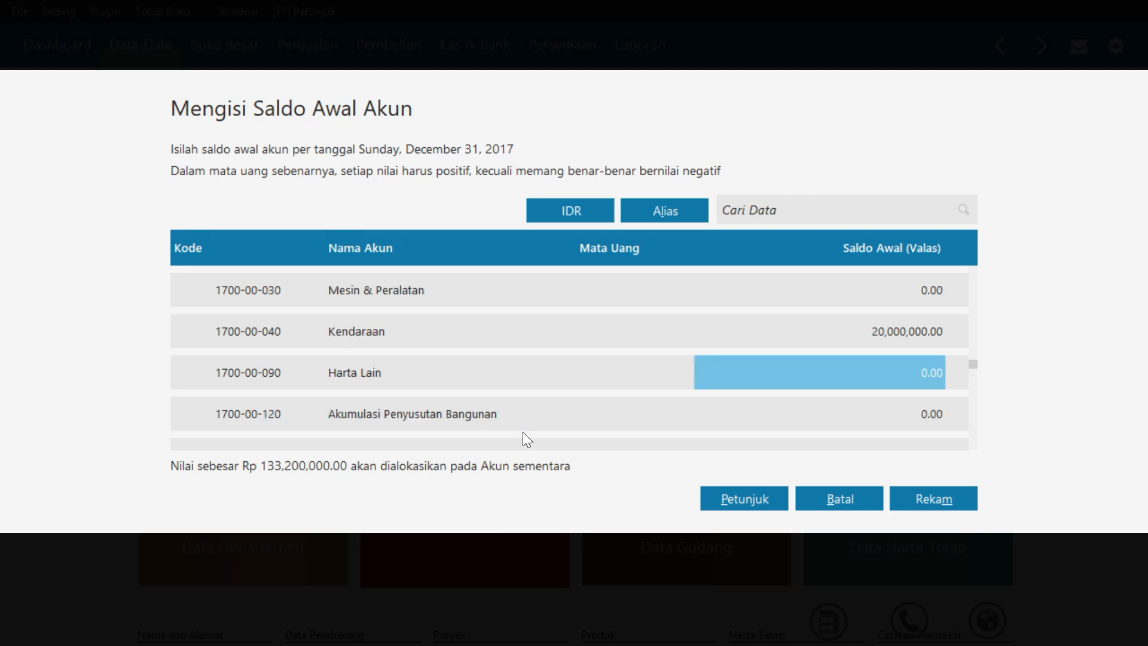
# Enter an opening balance of -416,666.67 for Akumulasi Penyusutan Kendaraan
pyautogui.press('Return')
pyautogui.press('Return')
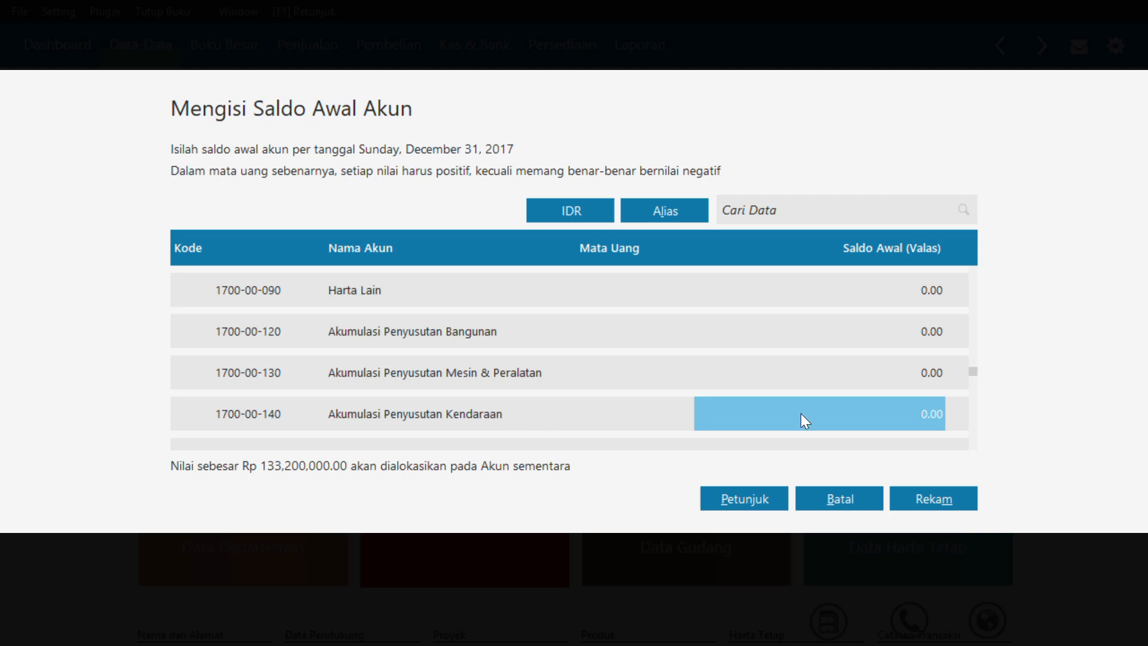
pyautogui.click(806, 412)
pyautogui.press('BackSpace')
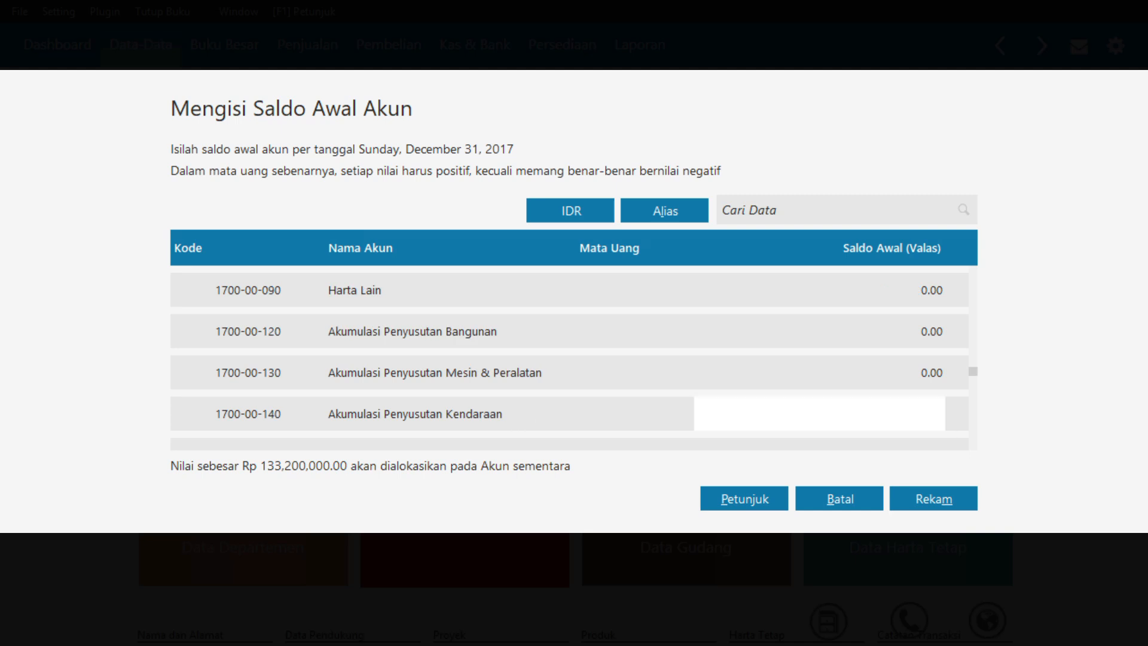
pyautogui.write('0')
pyautogui.press('BackSpace')
pyautogui.write('-416')
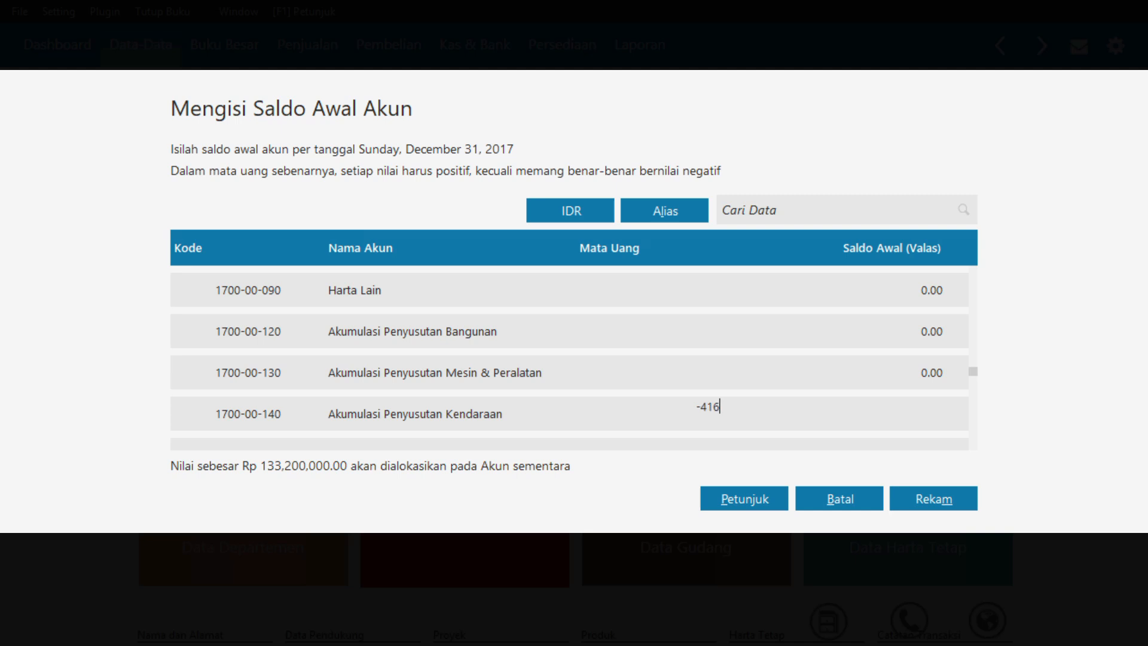
pyautogui.write(',666.67')
pyautogui.press('Return')
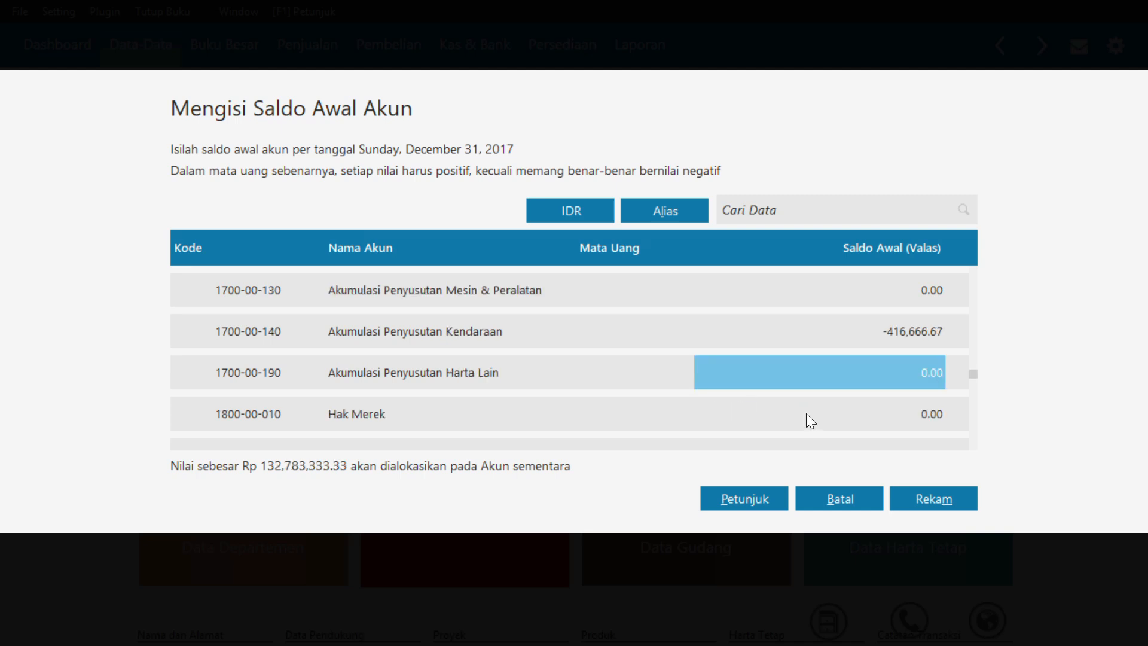
# Enter an opening balance of 10,000,000 for the Utang Usaha account 2100-00-010
pyautogui.press('Down')
pyautogui.press('Down')
pyautogui.press('Down')
pyautogui.press('Down')
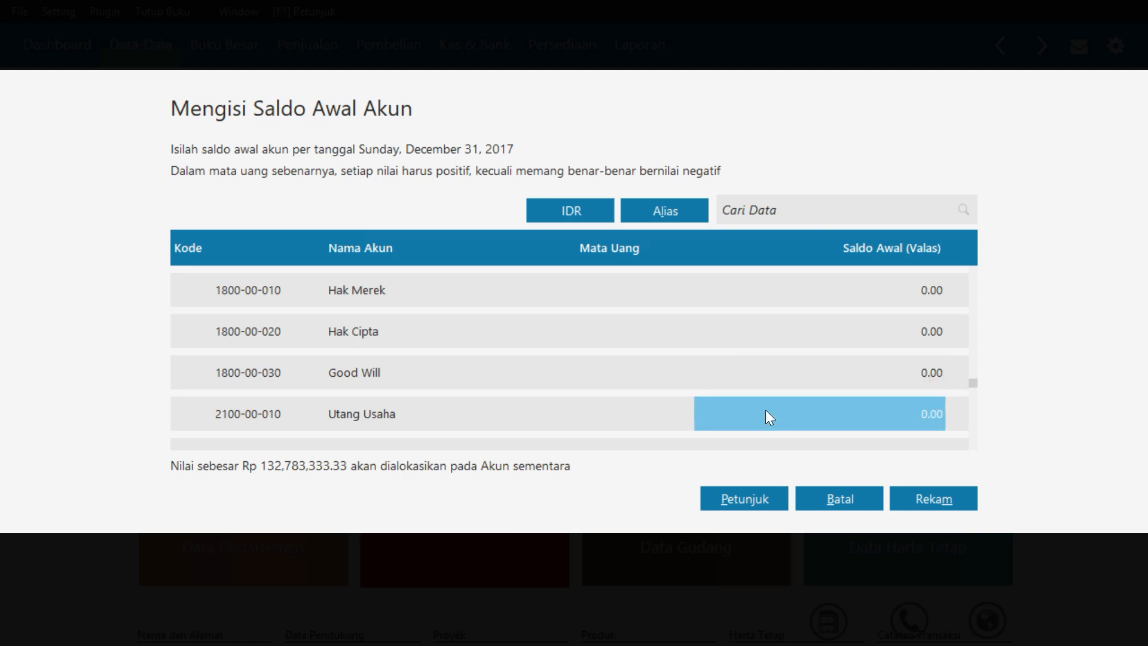
pyautogui.write('10,000,0')
pyautogui.write('00000')
pyautogui.press('Return')
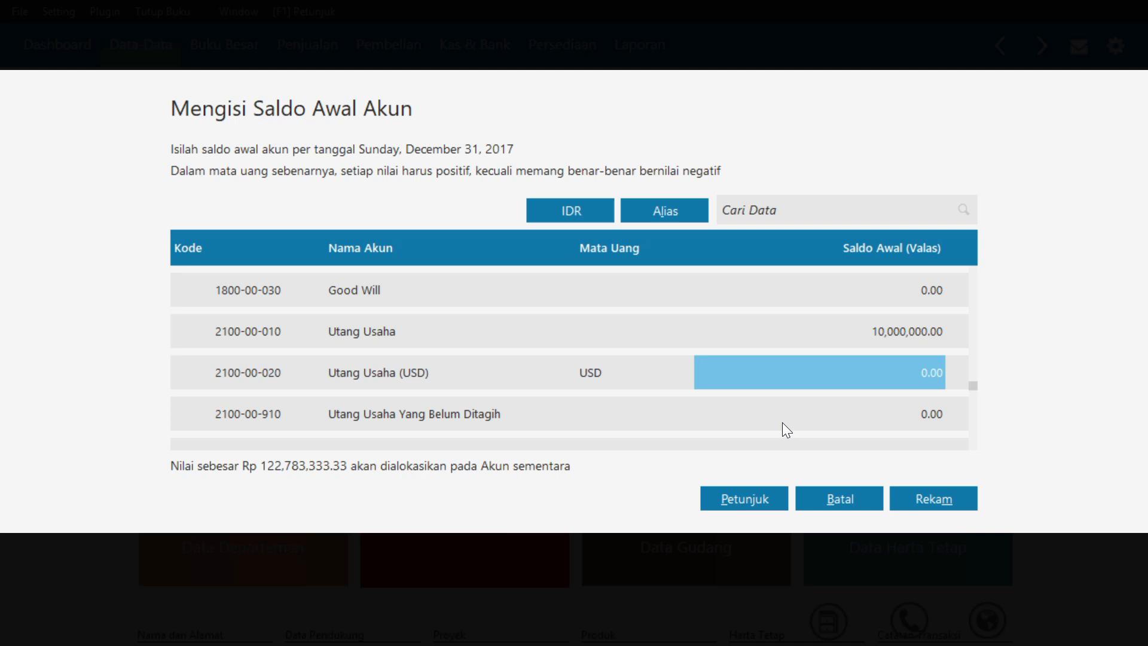
# Enter an opening balance of 50,000,000 for the Modal Disetor account
pyautogui.press('Down')
pyautogui.press('Down')
pyautogui.press('Down')
pyautogui.press('Down')
pyautogui.press('Down')
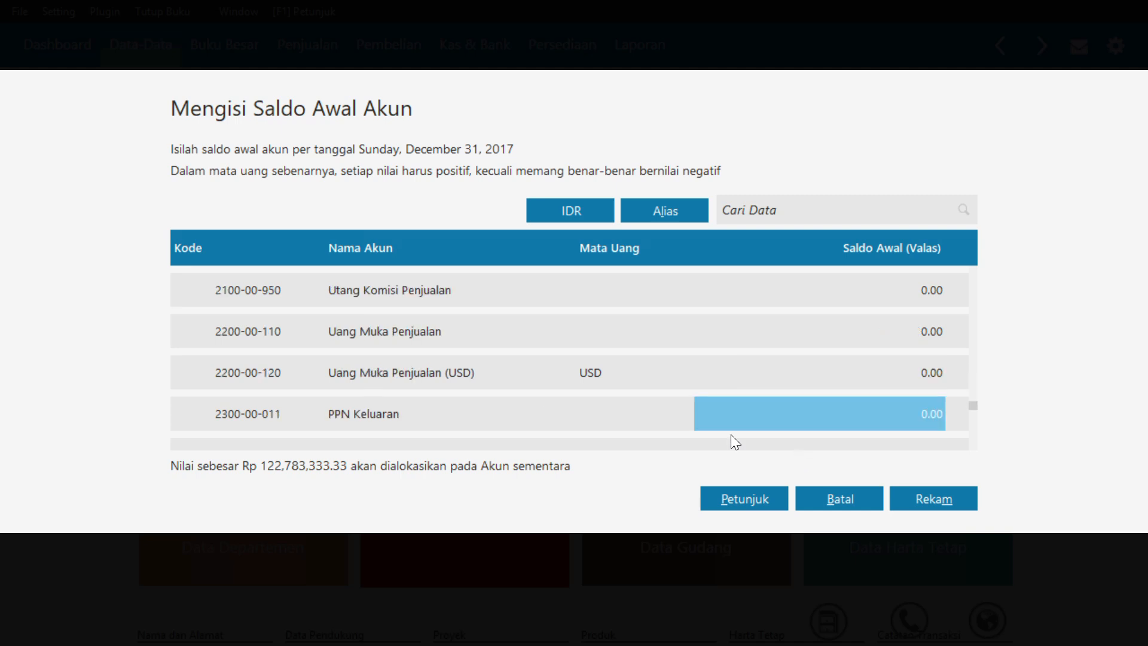
pyautogui.press('Down')
pyautogui.press('Down')
pyautogui.press('Down')
pyautogui.press('Down')
pyautogui.press('Down')
pyautogui.press('Down')
pyautogui.press('Down')
pyautogui.press('Down')
pyautogui.press('Down')
pyautogui.press('Down')
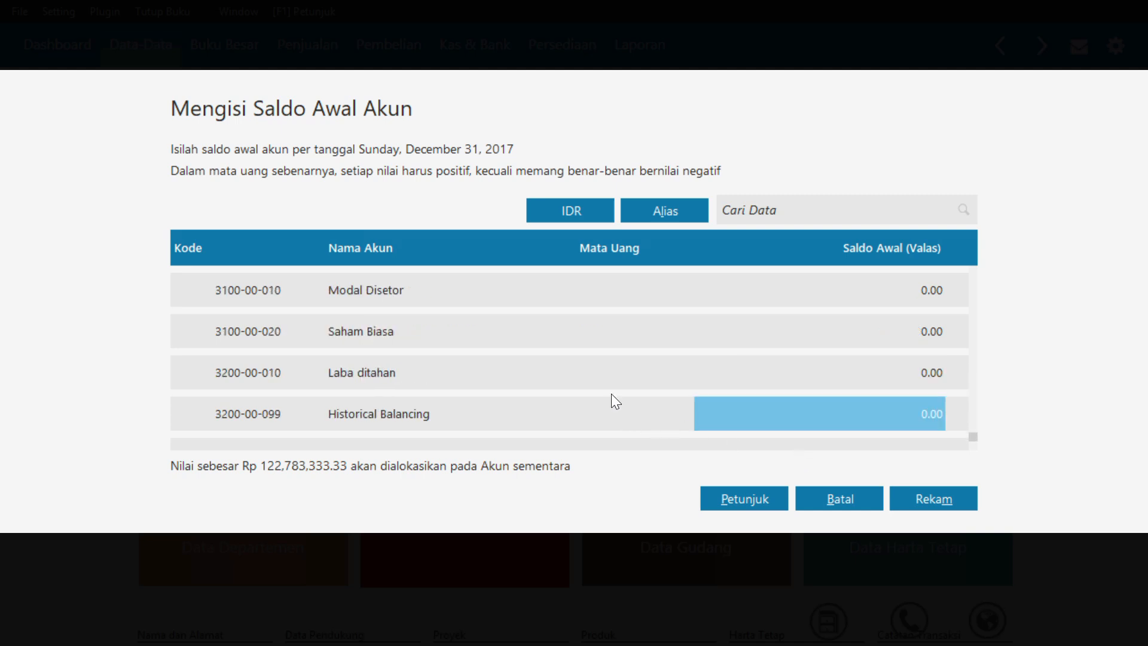
pyautogui.click(789, 290)
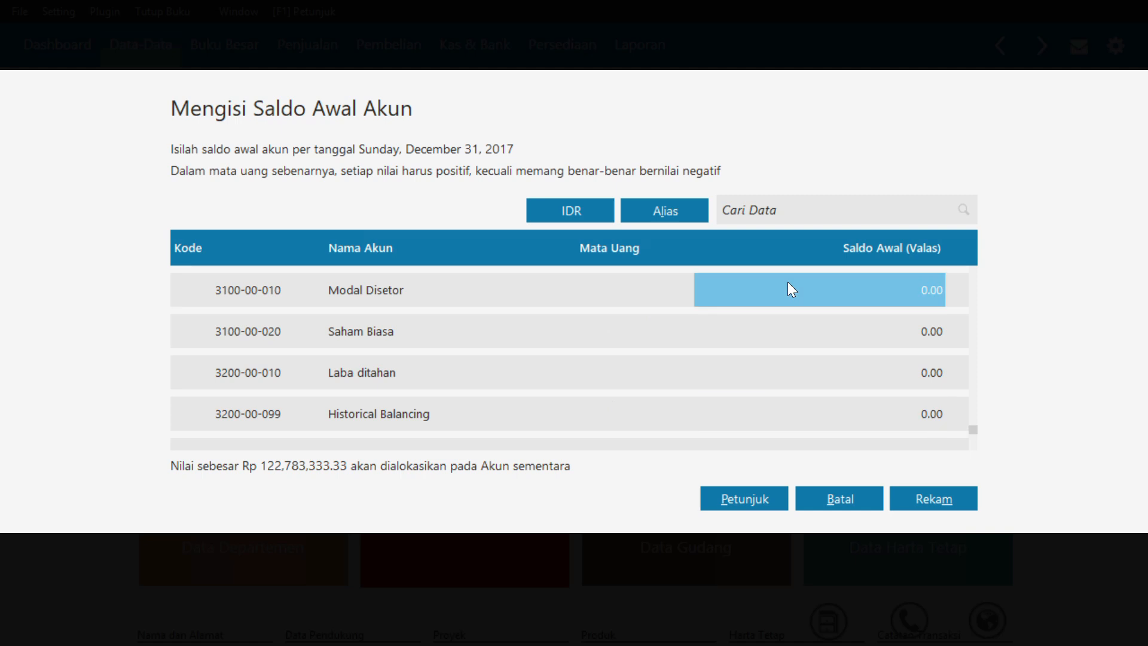
pyautogui.write('50')
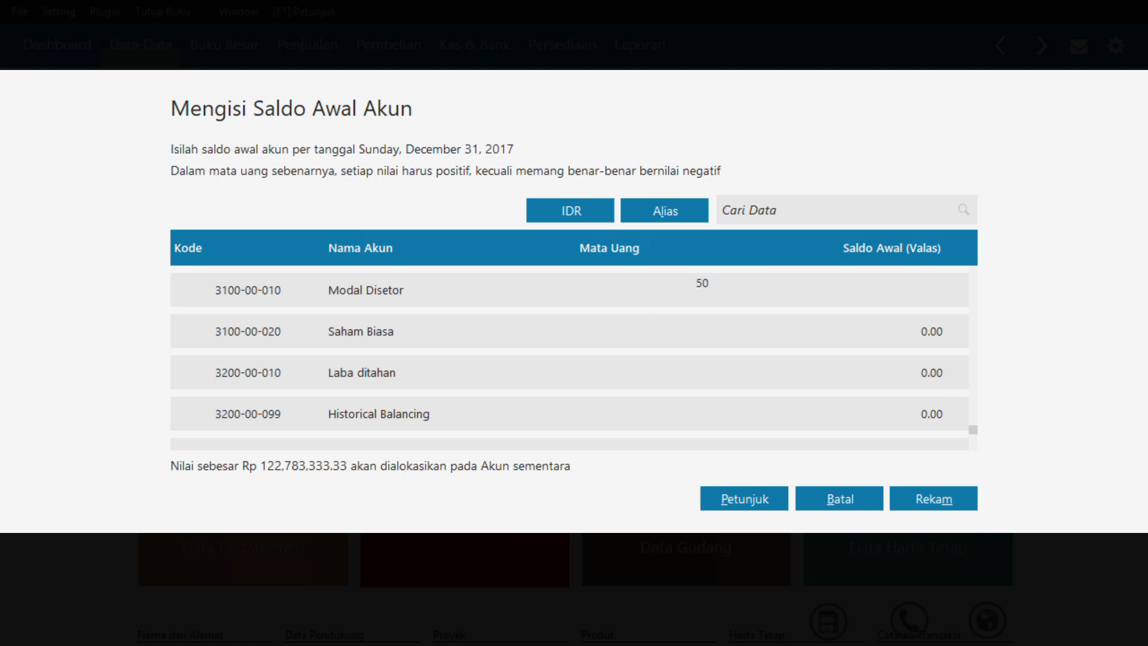
pyautogui.write(',000,000')
pyautogui.press('Return')
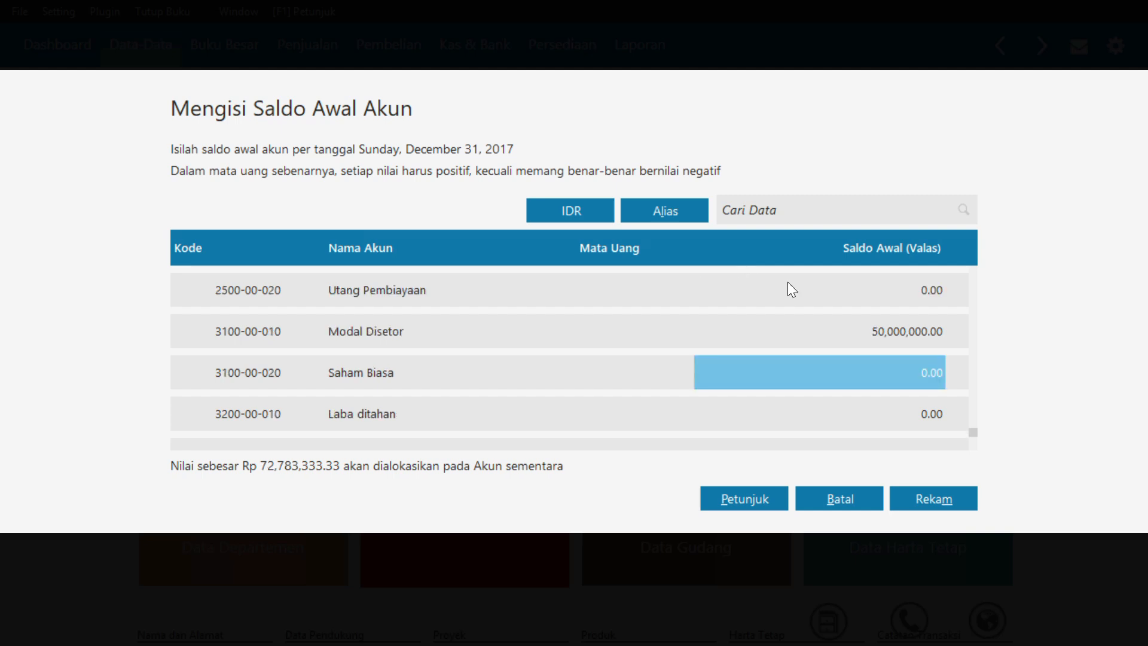
# Enter an opening balance of 72,783,333.33 for Laba ditahan and record all the account opening balances
pyautogui.press('Down')
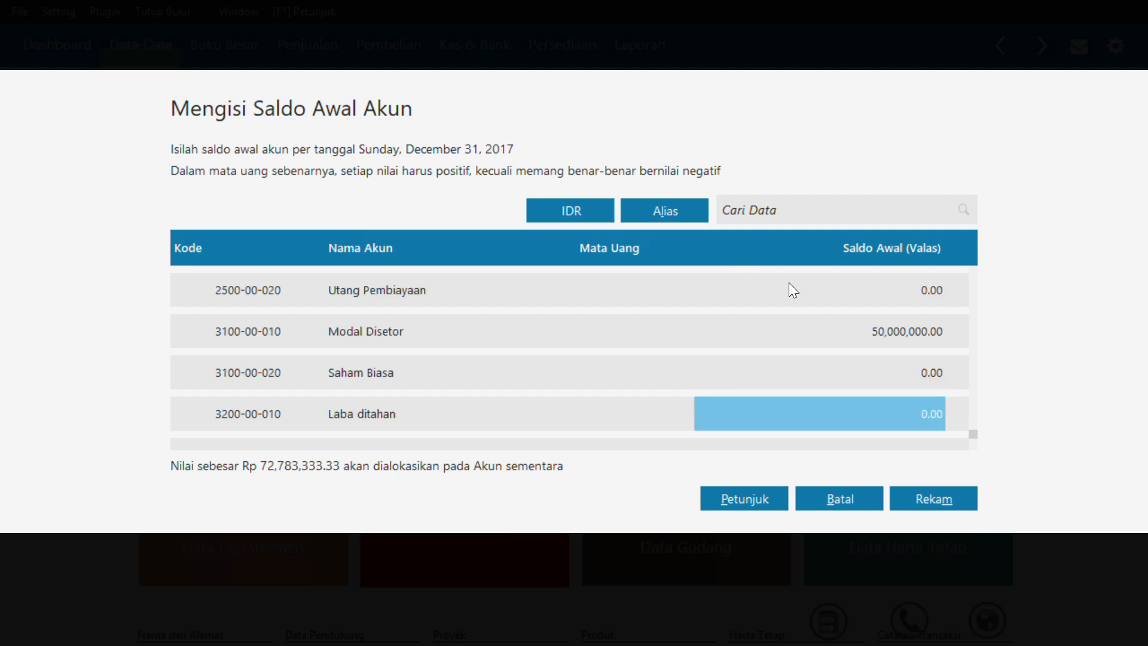
pyautogui.write('72783')
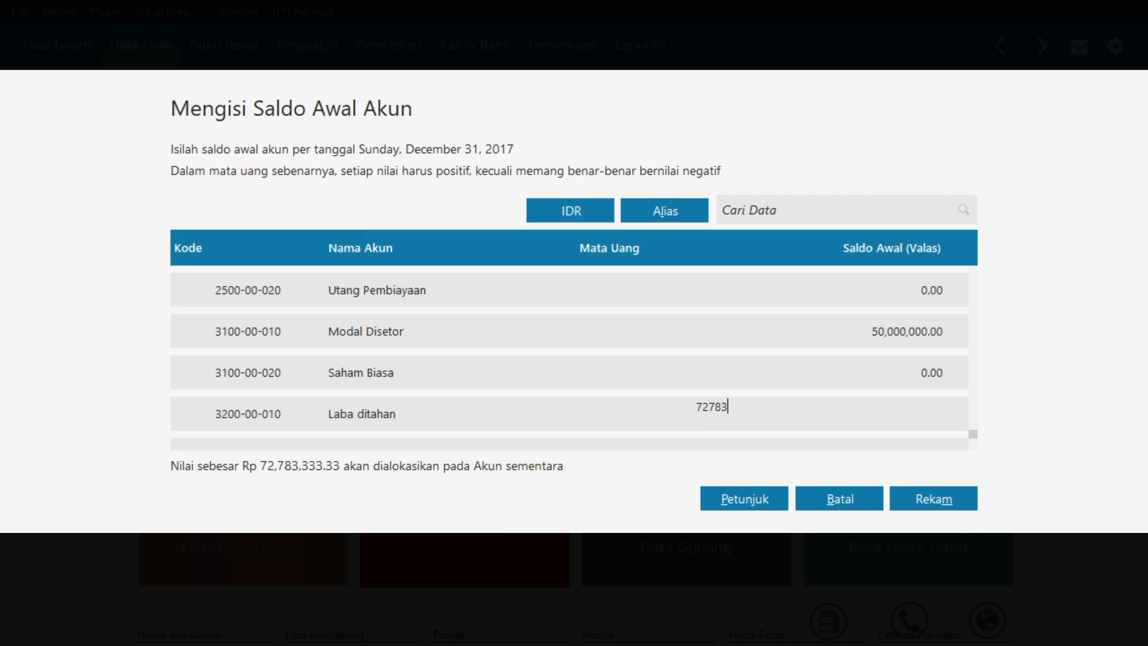
pyautogui.write('333.33')
pyautogui.press('Return')
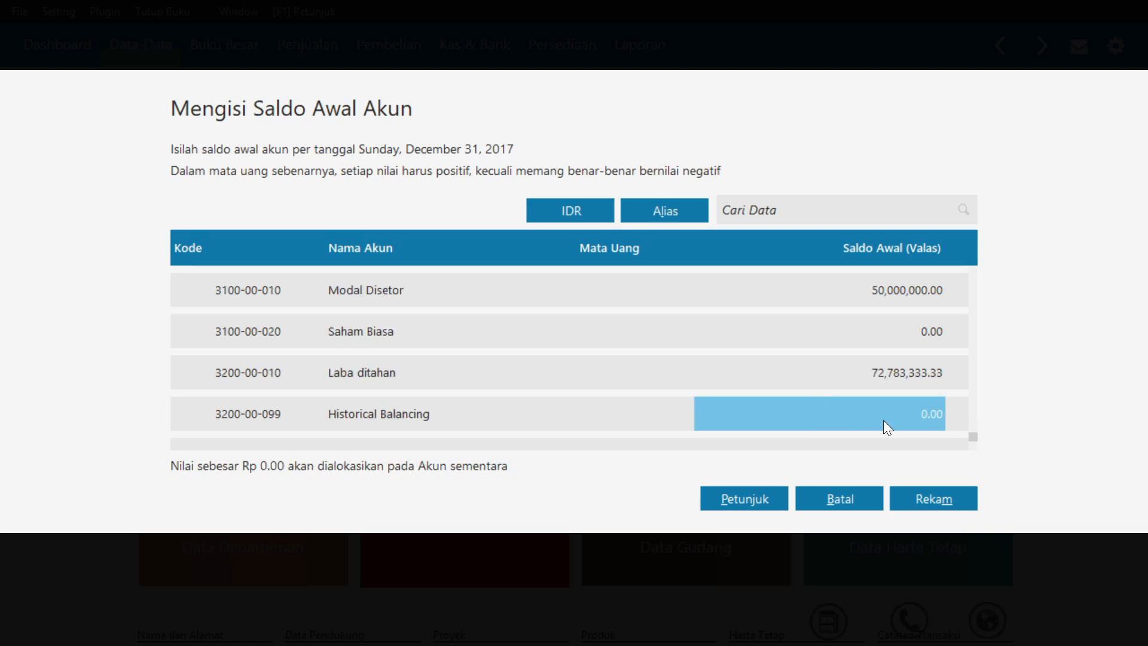
pyautogui.click(947, 498)
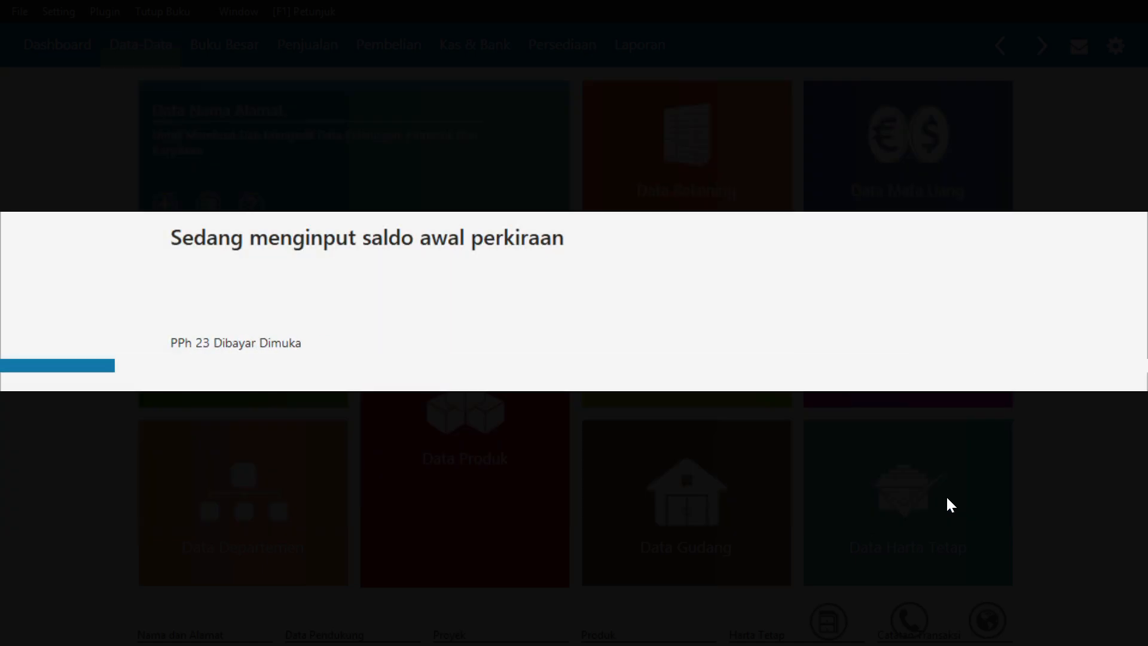
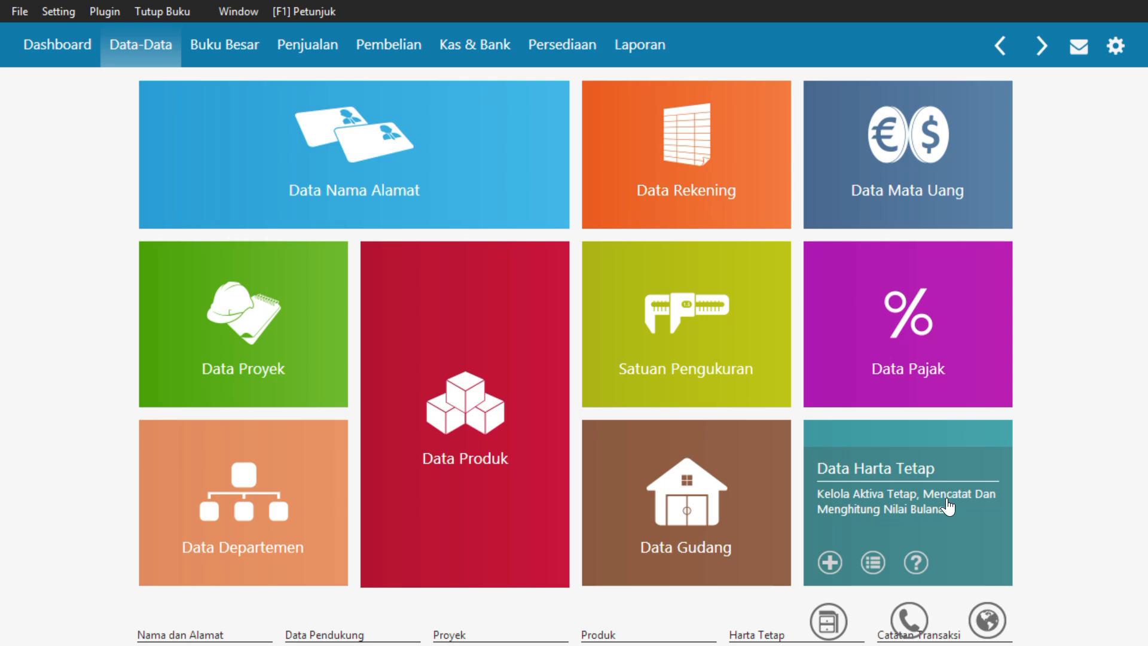
# Start a new opening balance entry for Piutang Usaha with PT RAYAN MUSLIM as the customer
pyautogui.click(71, 5)
pyautogui.moveTo(66, 9)
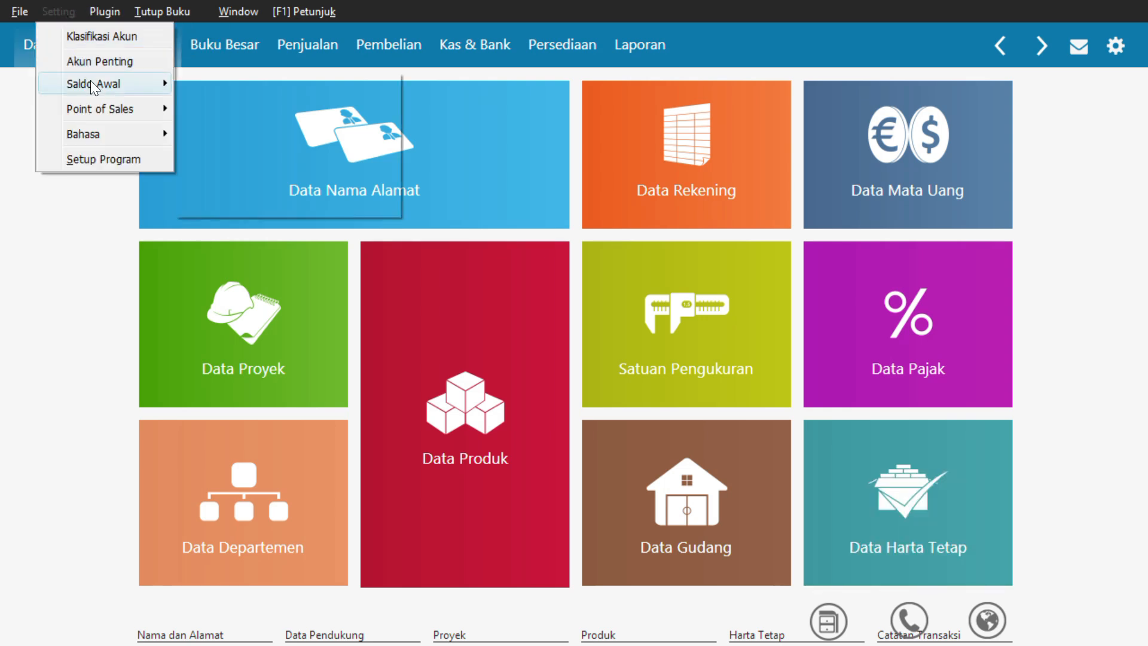
pyautogui.moveTo(169, 89)
pyautogui.click(219, 106)
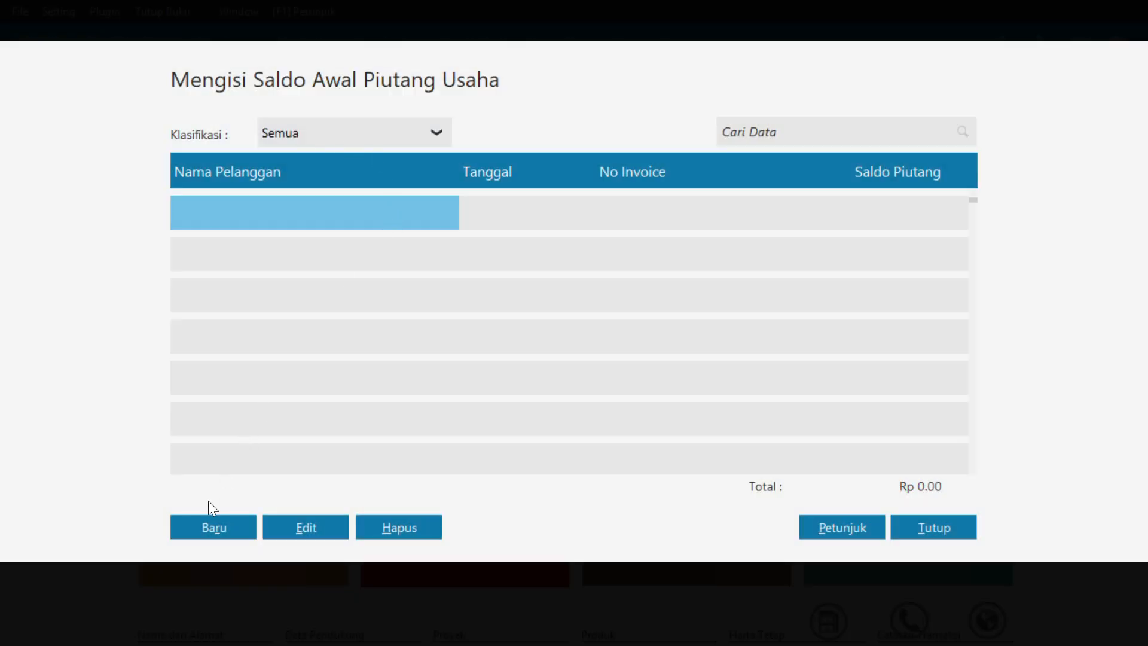
pyautogui.click(211, 518)
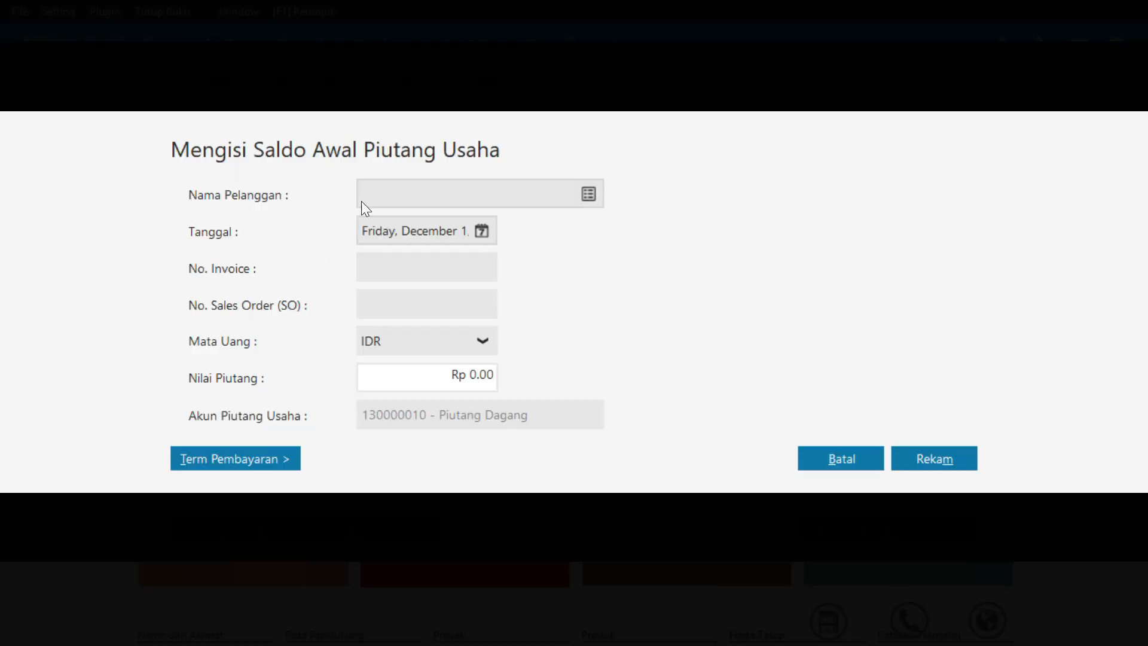
pyautogui.click(584, 194)
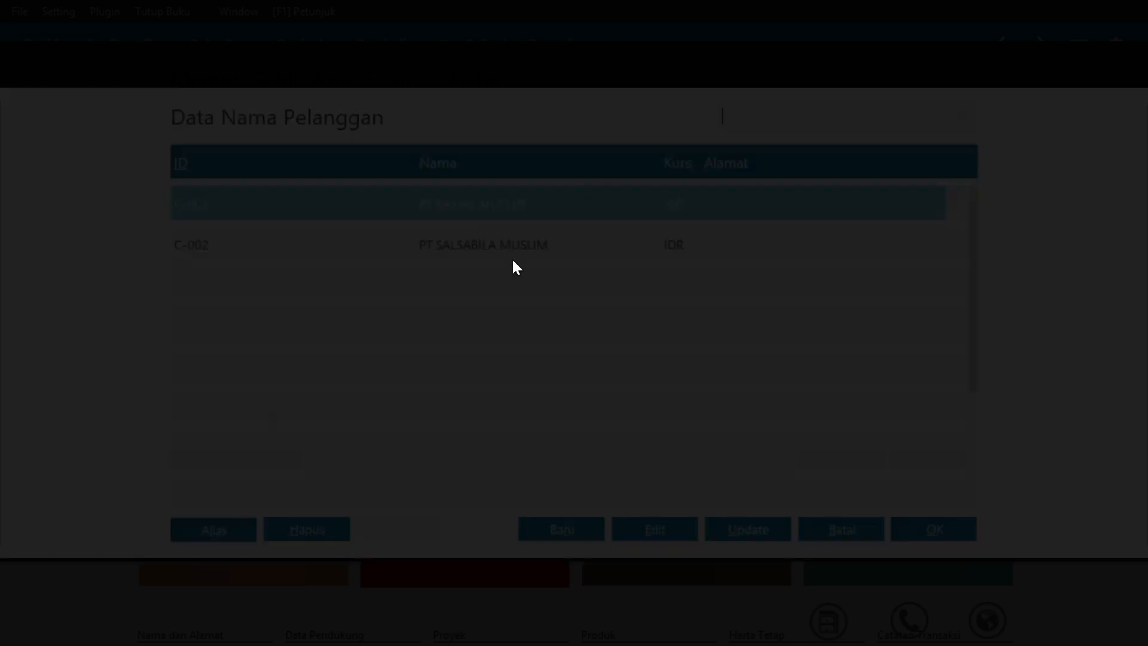
pyautogui.click(915, 532)
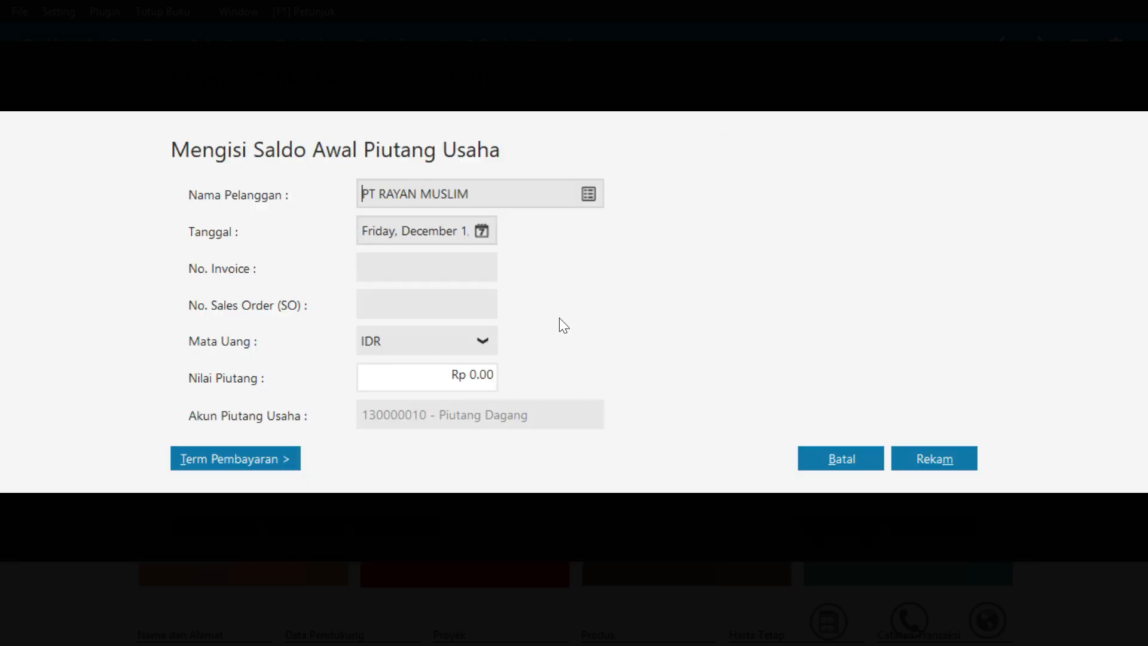
# Date the receivable December 30, 2017, with invoice number INV-01 and a value of Rp 1,000,000
pyautogui.click(482, 232)
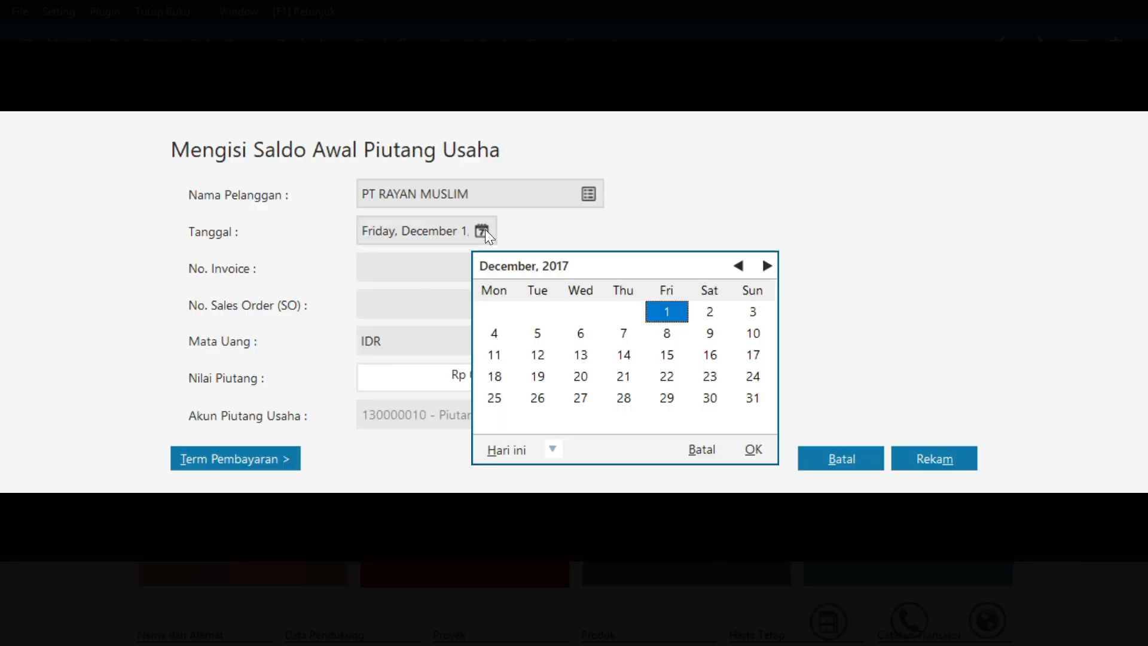
pyautogui.click(710, 399)
pyautogui.click(754, 450)
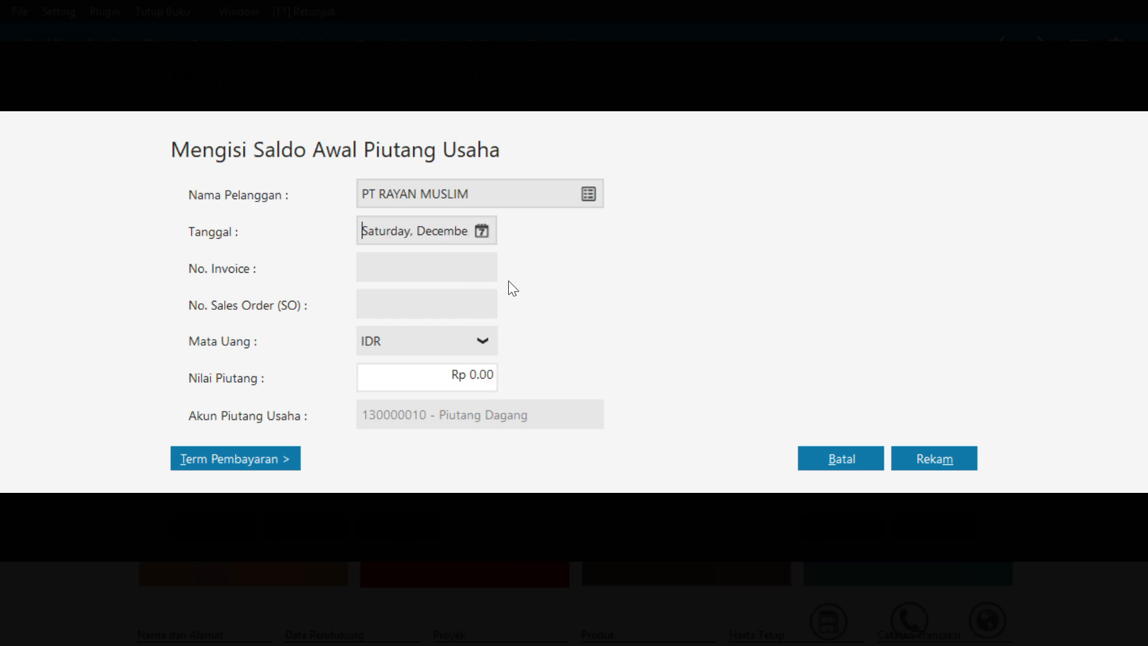
pyautogui.click(456, 270)
pyautogui.write('INV-001')
pyautogui.press('BackSpace')
pyautogui.press('BackSpace')
pyautogui.write('1')
pyautogui.click(468, 366)
pyautogui.write('100000')
# Set INV-01's payment terms to 10 discount days, 30 due days and 2% early discount, and record the entry
pyautogui.click(211, 460)
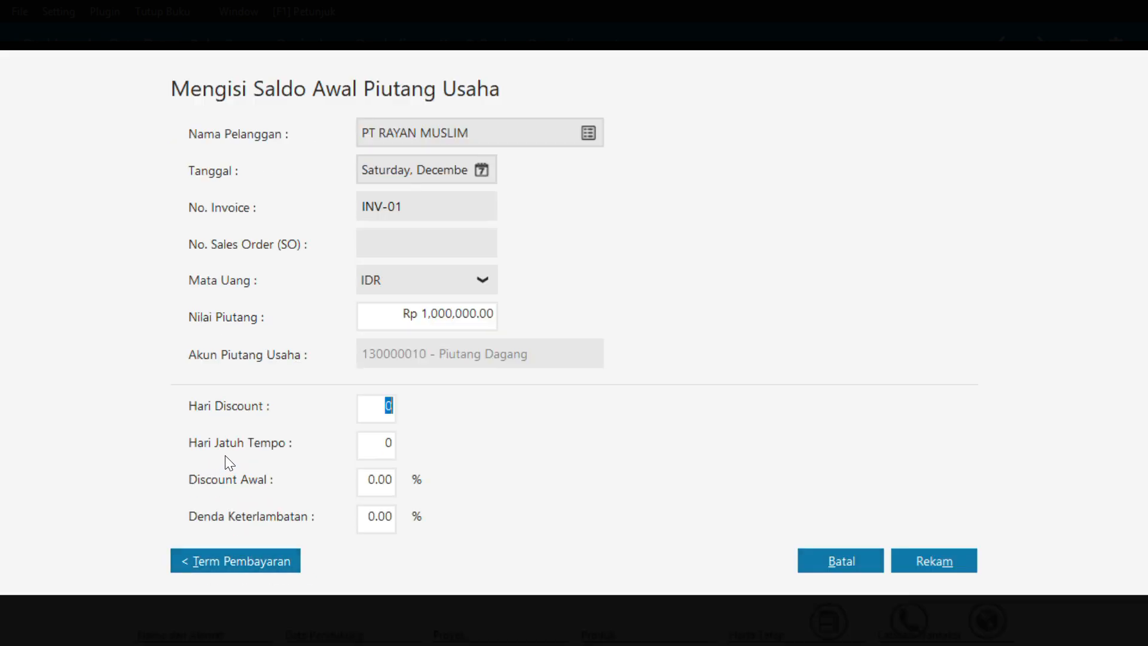
pyautogui.write('10')
pyautogui.press('Tab')
pyautogui.write('30')
pyautogui.press('Tab')
pyautogui.write('1')
pyautogui.press('BackSpace')
pyautogui.write('2')
pyautogui.press('Tab')
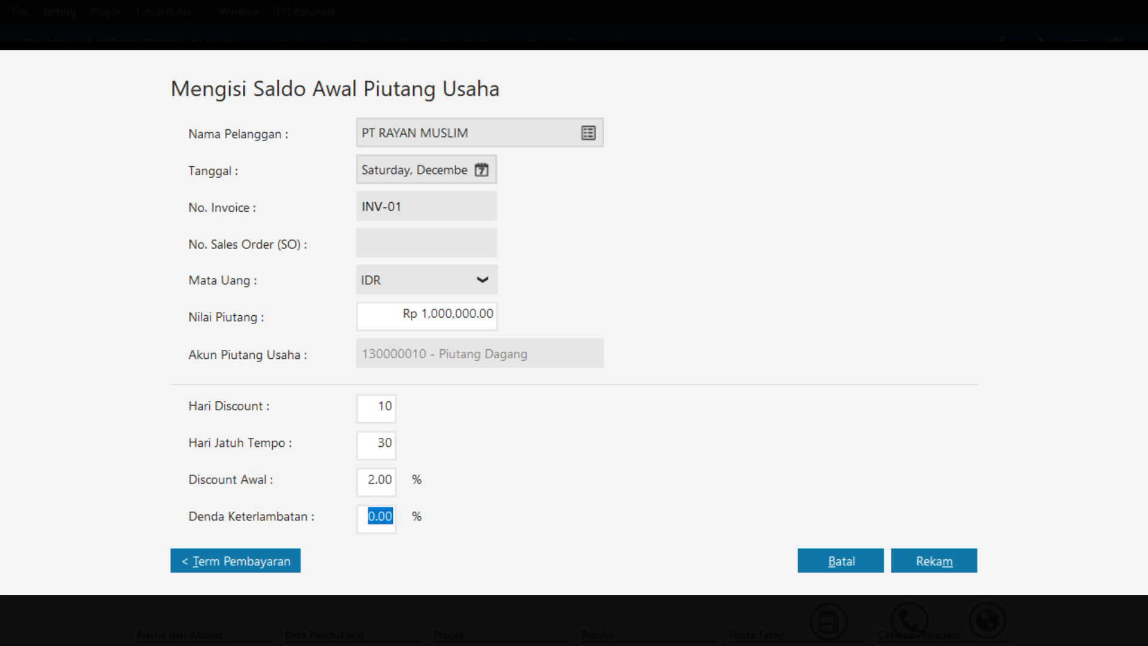
pyautogui.click(934, 557)
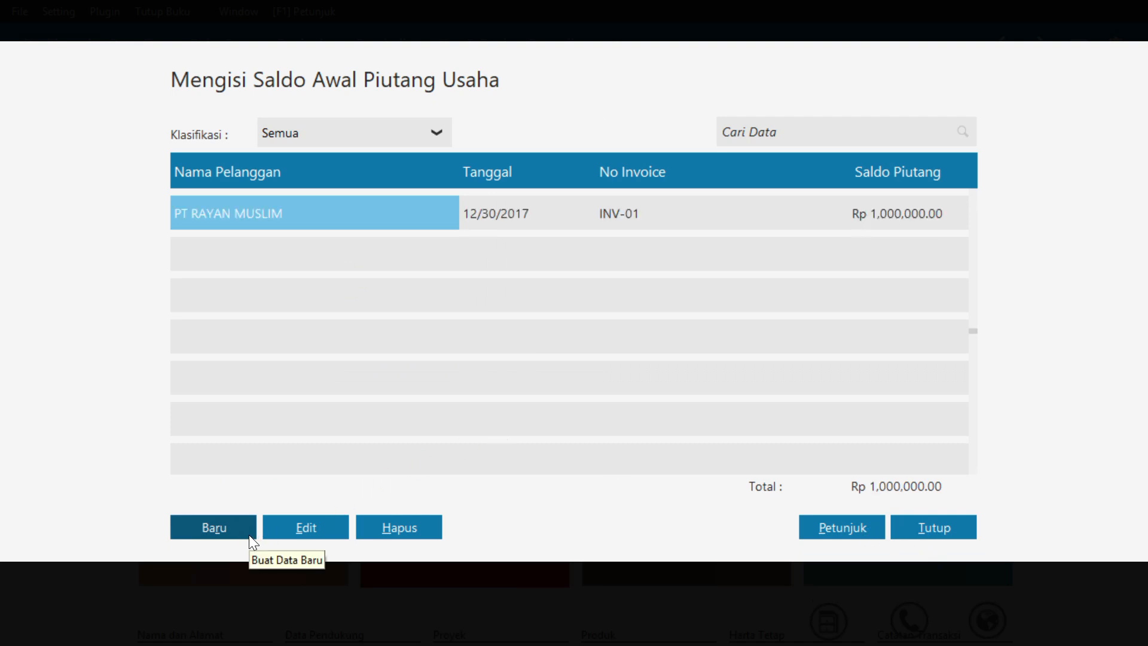
# Start another receivable opening balance entry for PT RAYAN MUSLIM, dated December 31, 2017
pyautogui.click(248, 534)
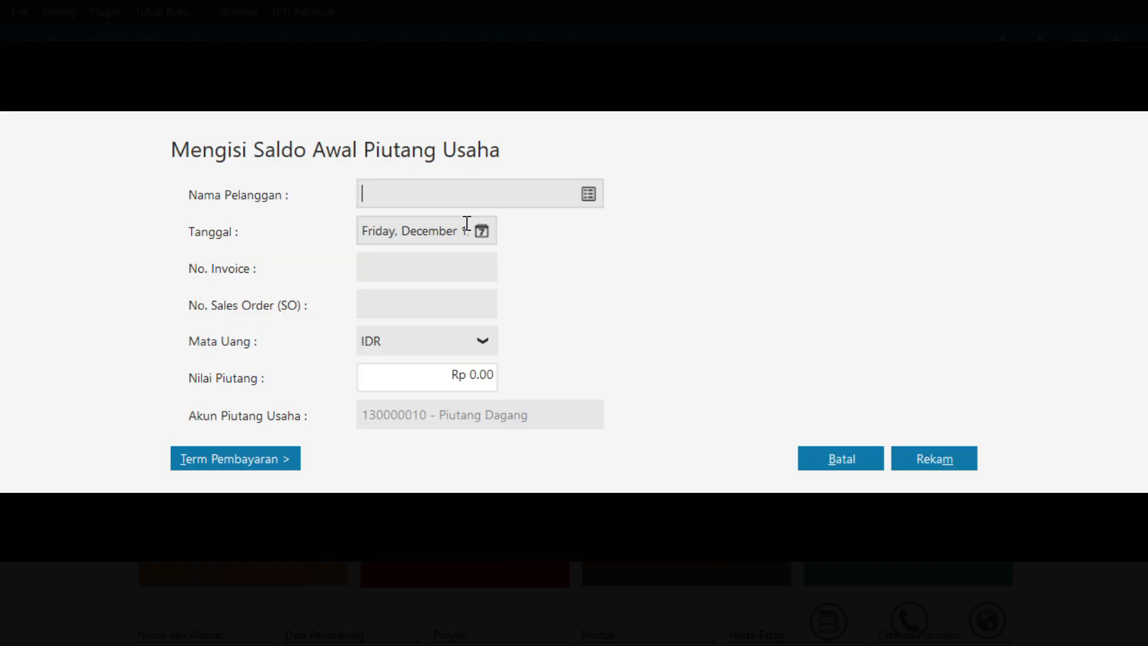
pyautogui.click(588, 195)
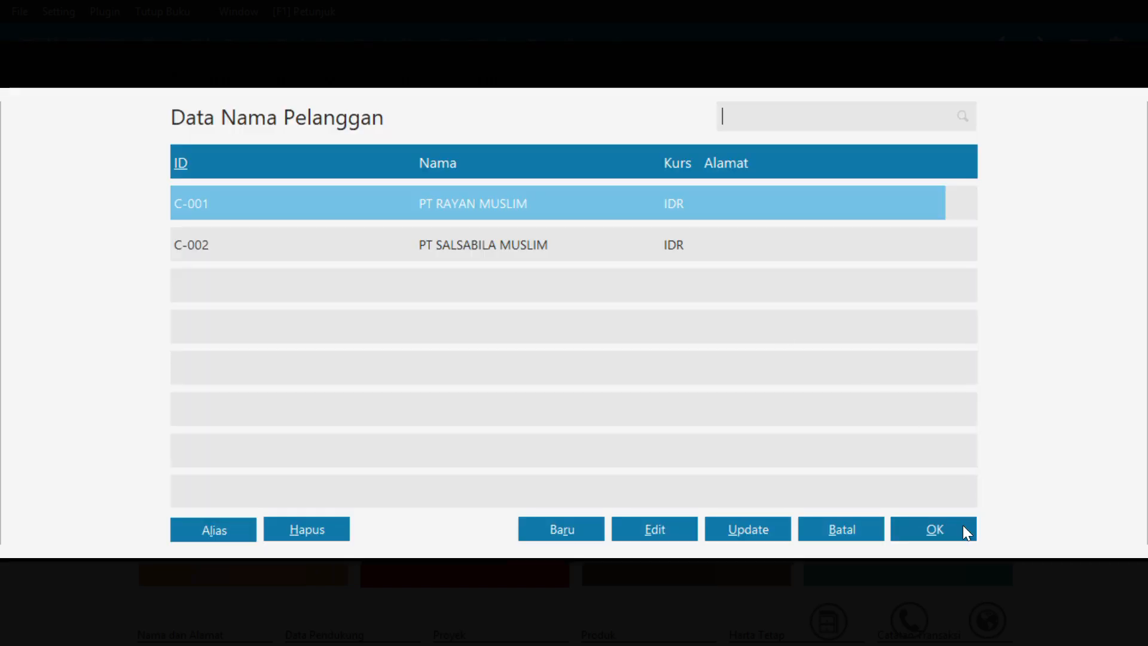
pyautogui.click(964, 527)
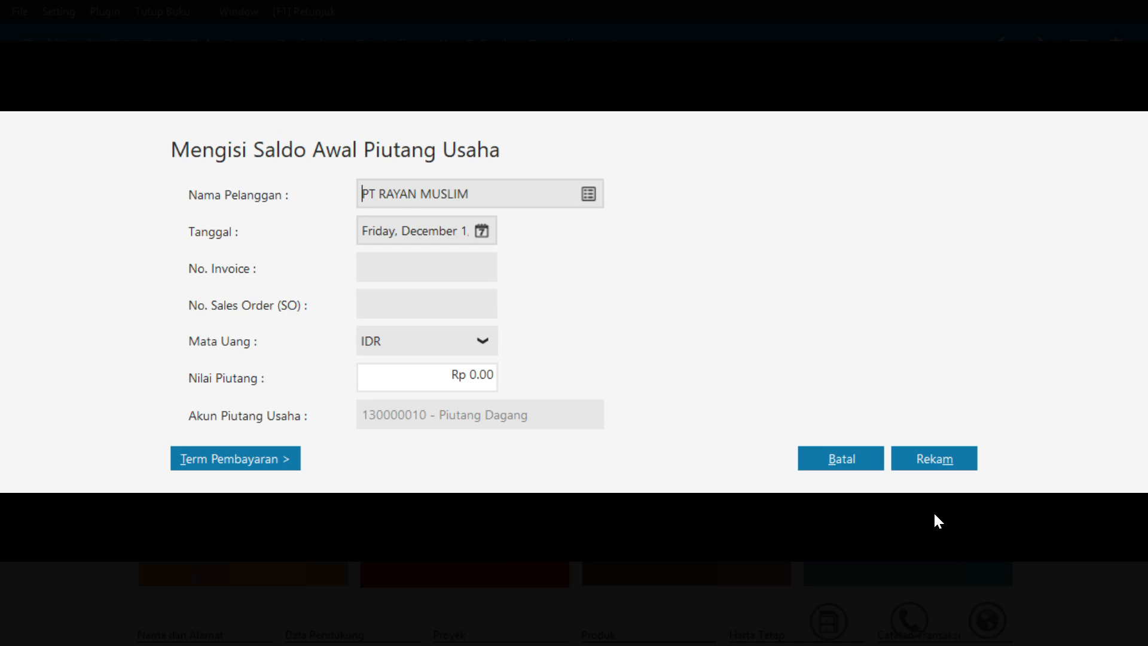
pyautogui.click(481, 231)
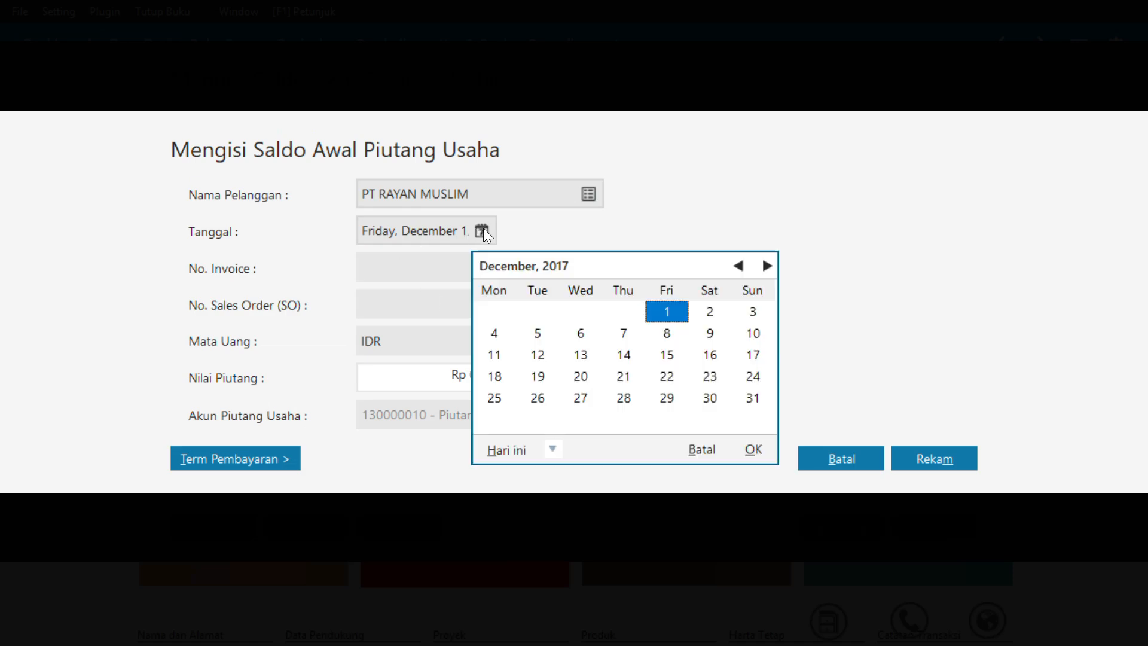
pyautogui.click(752, 398)
pyautogui.click(749, 450)
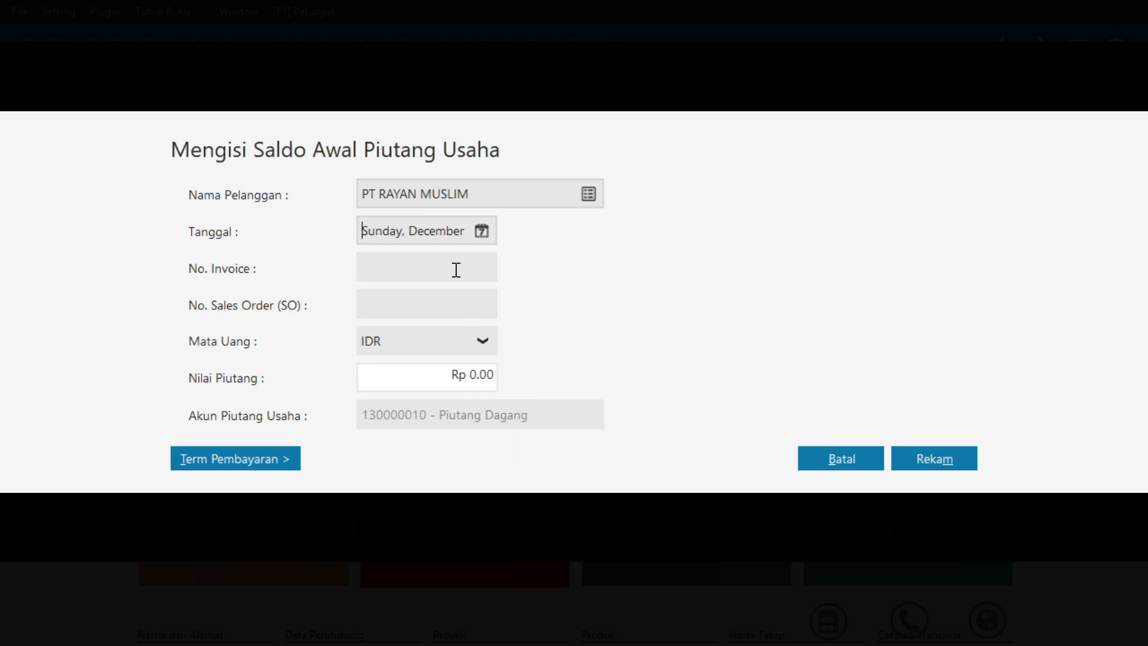
# Enter invoice number INV-02 and a receivable value of Rp 2,000,000
pyautogui.click(415, 268)
pyautogui.write('INV-02')
pyautogui.click(481, 373)
pyautogui.write('2,000,000')
pyautogui.press('Tab')
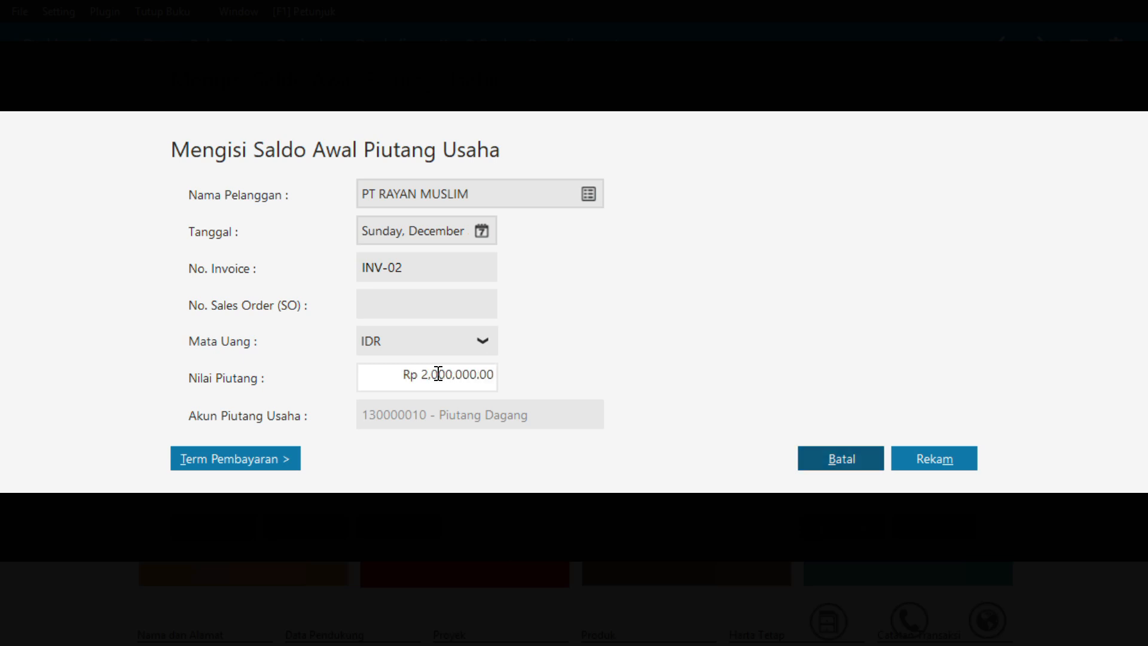
# Set INV-02's payment terms to 10 discount days, 30 due days and 2% early discount, and record the entry
pyautogui.click(232, 459)
pyautogui.write('10')
pyautogui.press('Tab')
pyautogui.write('30')
pyautogui.press('Tab')
pyautogui.write('2')
pyautogui.press('Tab')
pyautogui.click(959, 562)
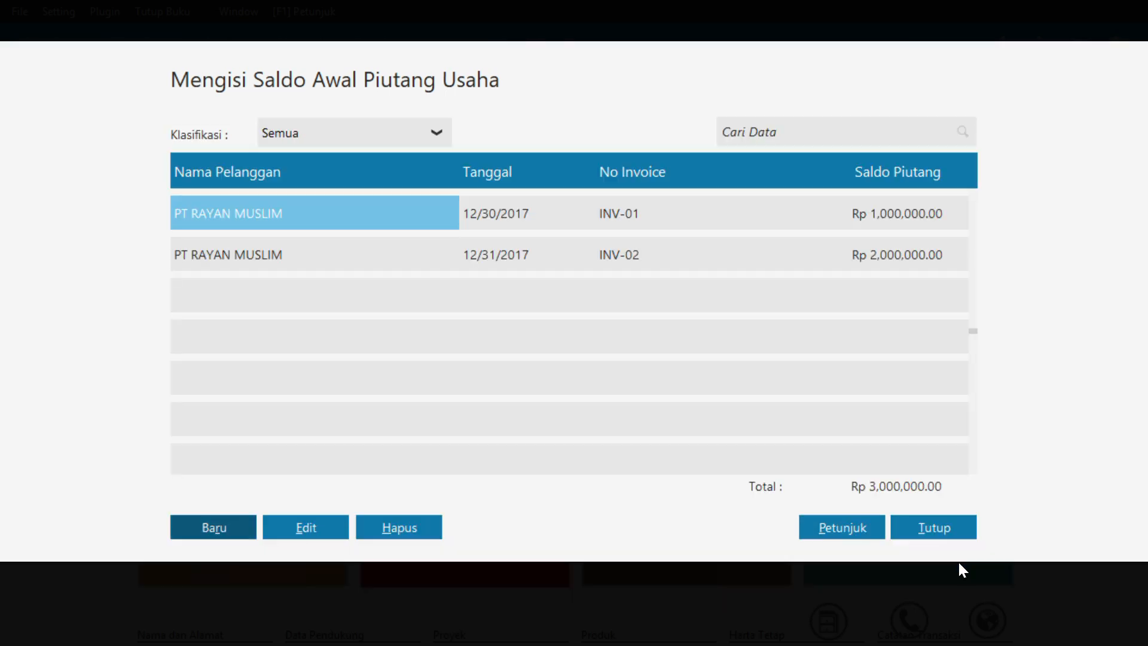
# Start a new receivable opening balance entry for PT SALSABILA MUSLIM, dated December 31, 2017
pyautogui.click(231, 525)
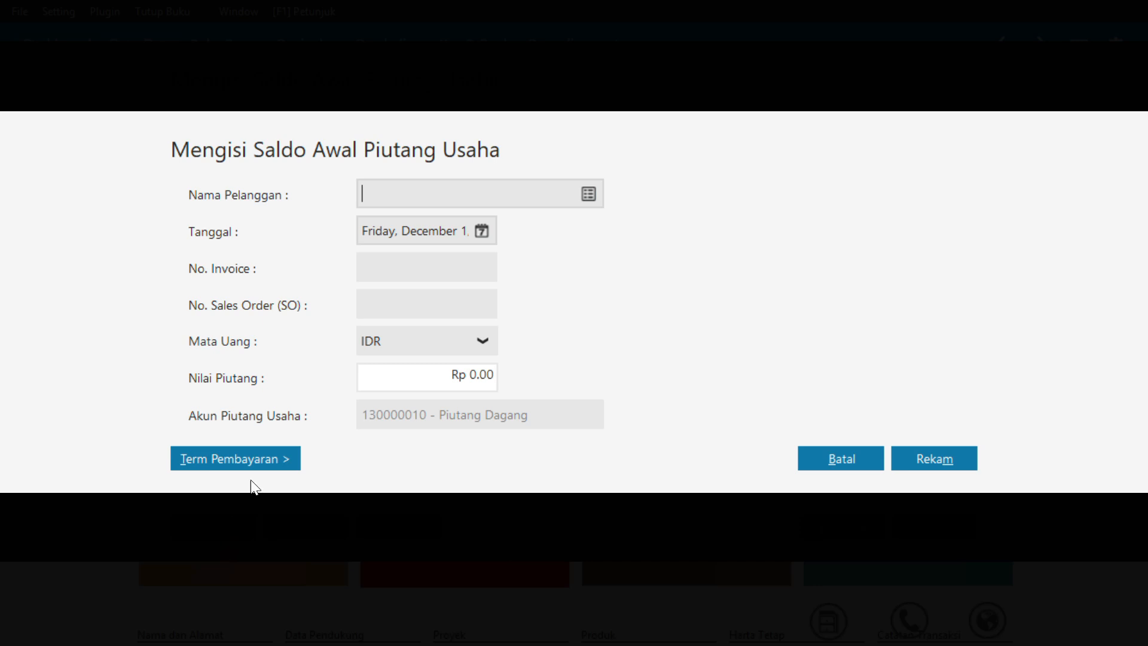
pyautogui.click(589, 195)
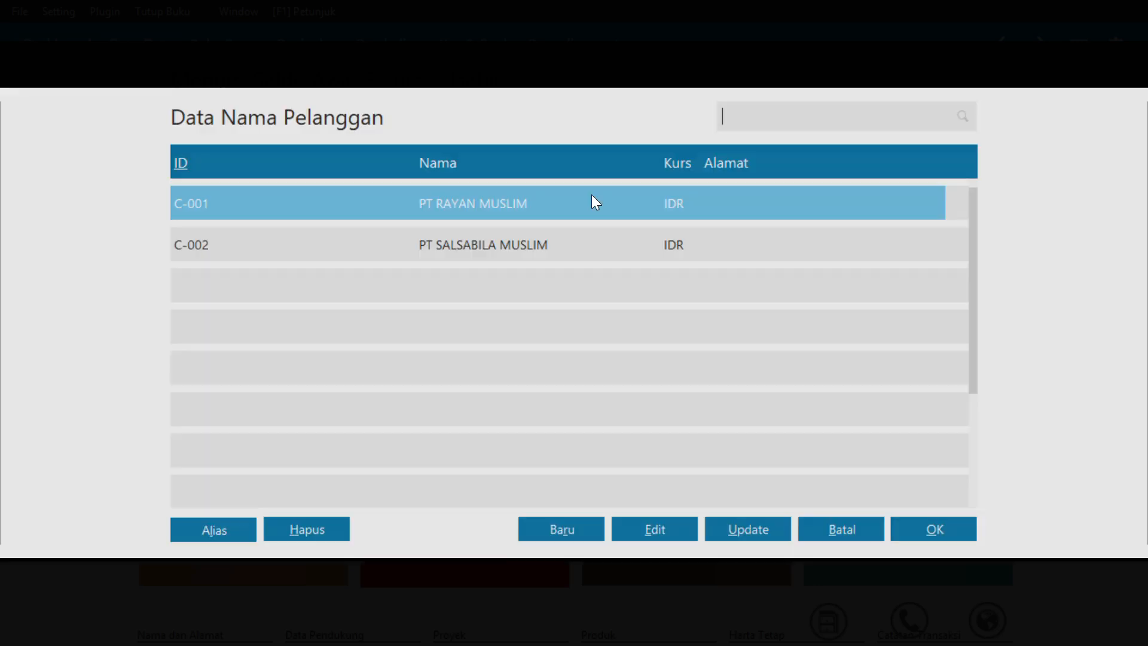
pyautogui.click(329, 257)
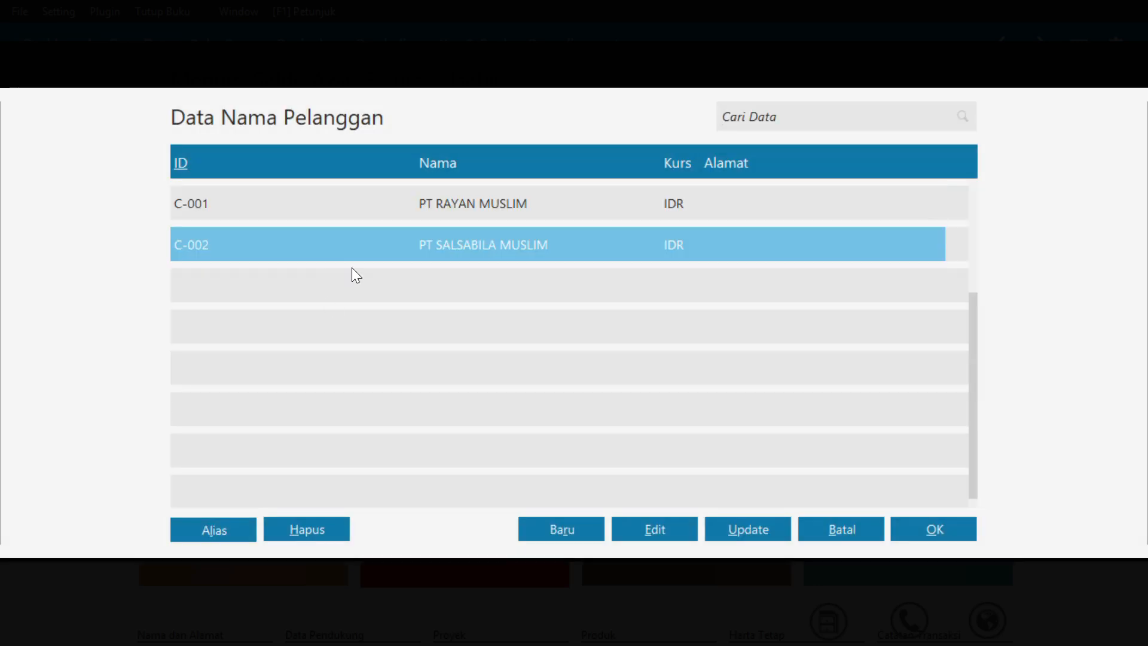
pyautogui.click(909, 530)
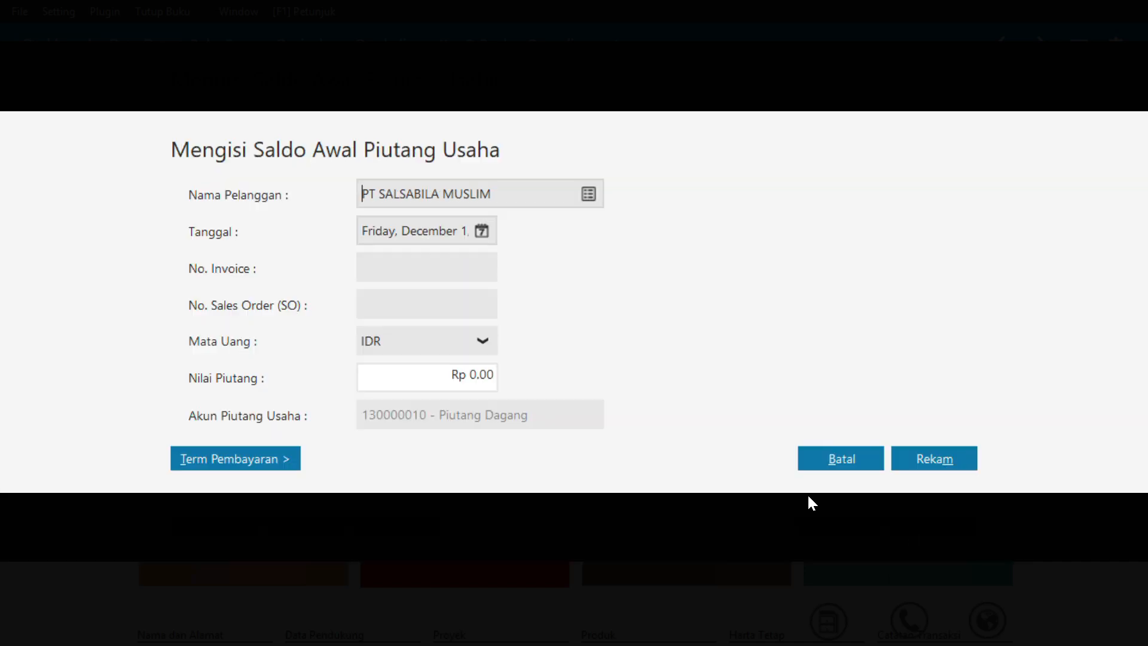
pyautogui.click(482, 232)
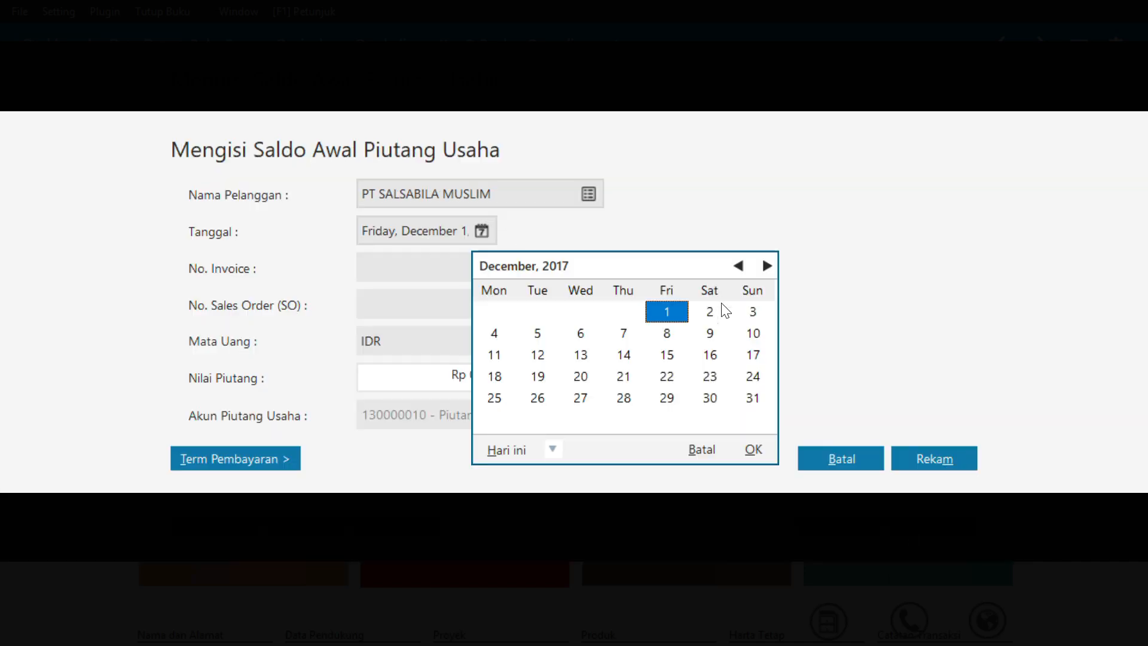
pyautogui.click(754, 398)
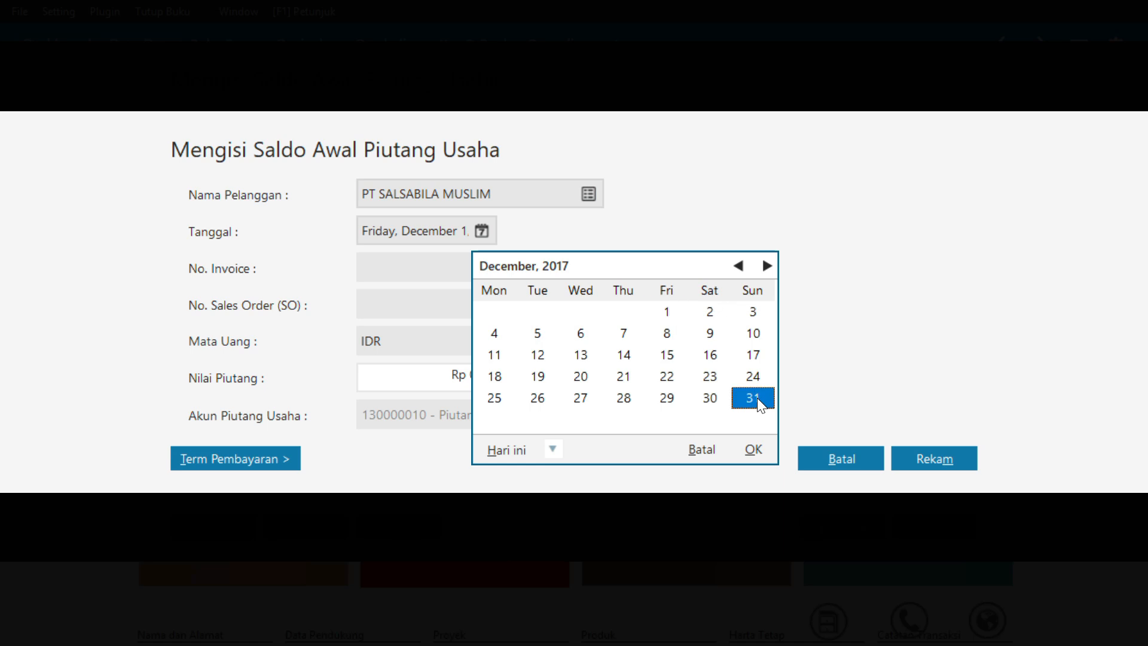
pyautogui.click(764, 453)
# Enter invoice number INV-03 and a receivable value of Rp 2,000,000 for PT SALSABILA MUSLIM
pyautogui.click(429, 276)
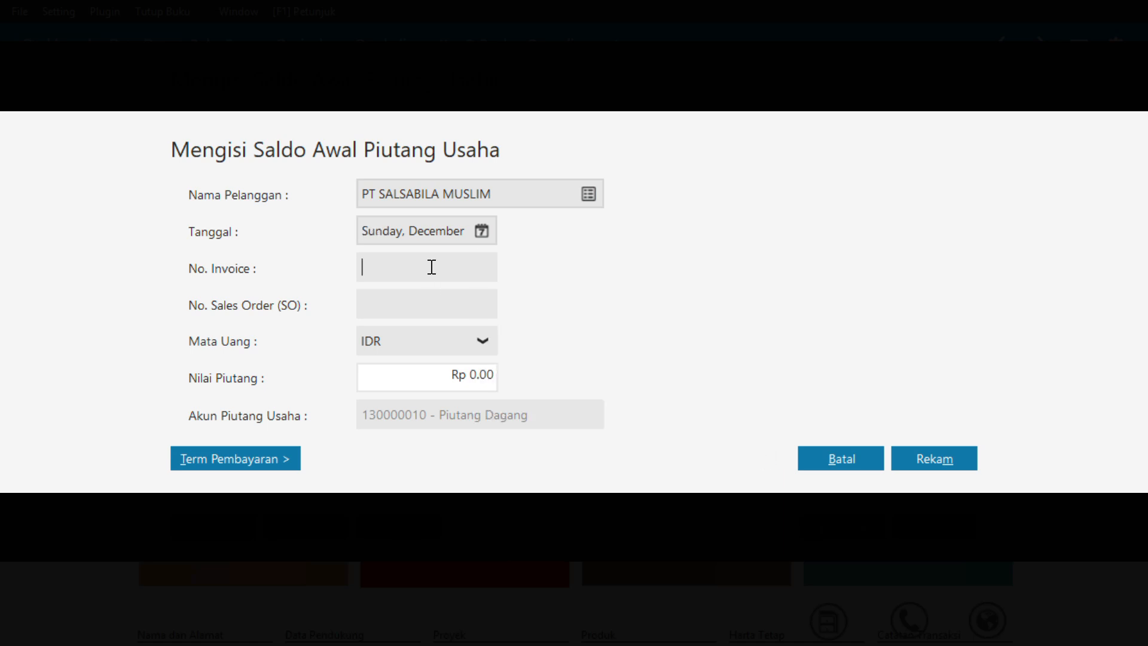
pyautogui.write('INV-03')
pyautogui.click(470, 375)
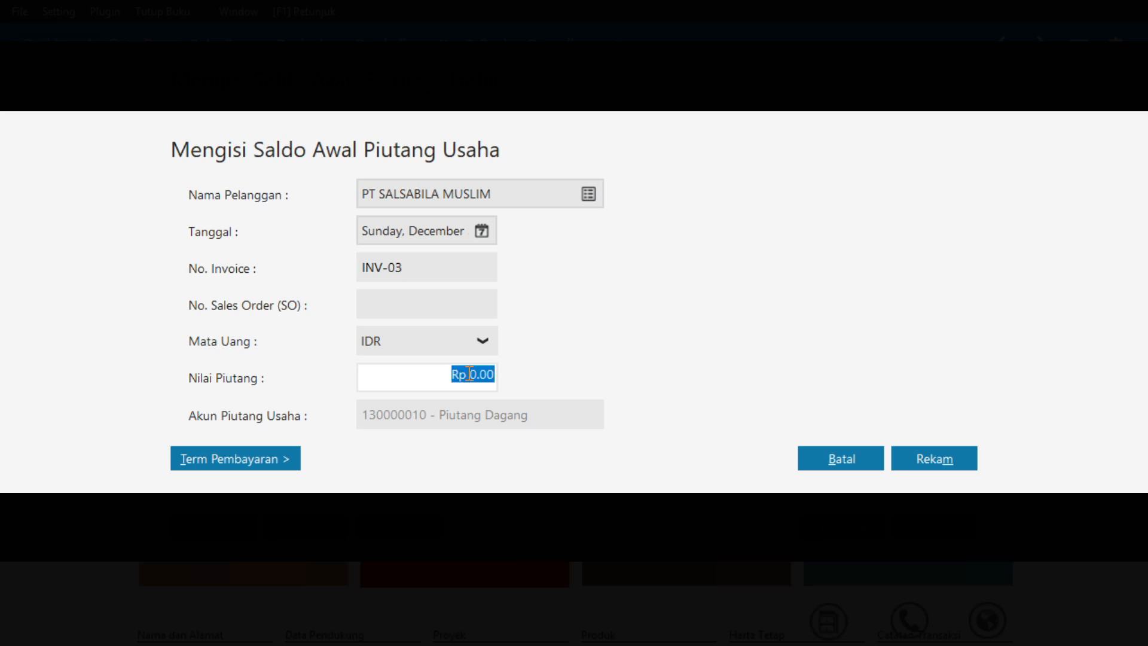
pyautogui.write('2000000')
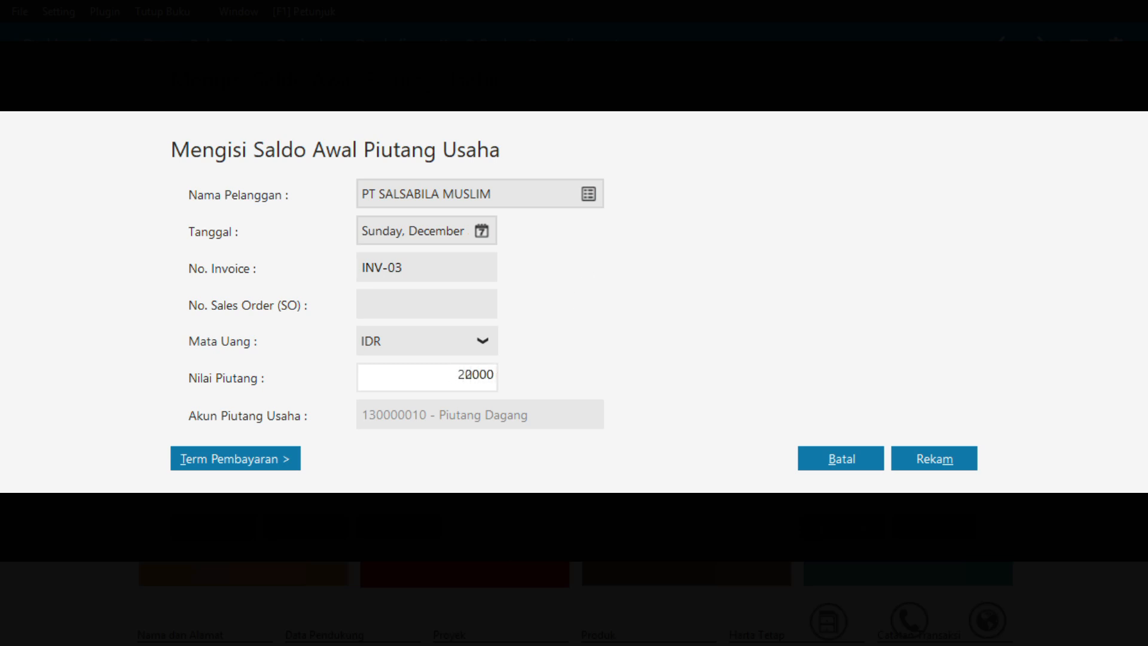
pyautogui.press('Tab')
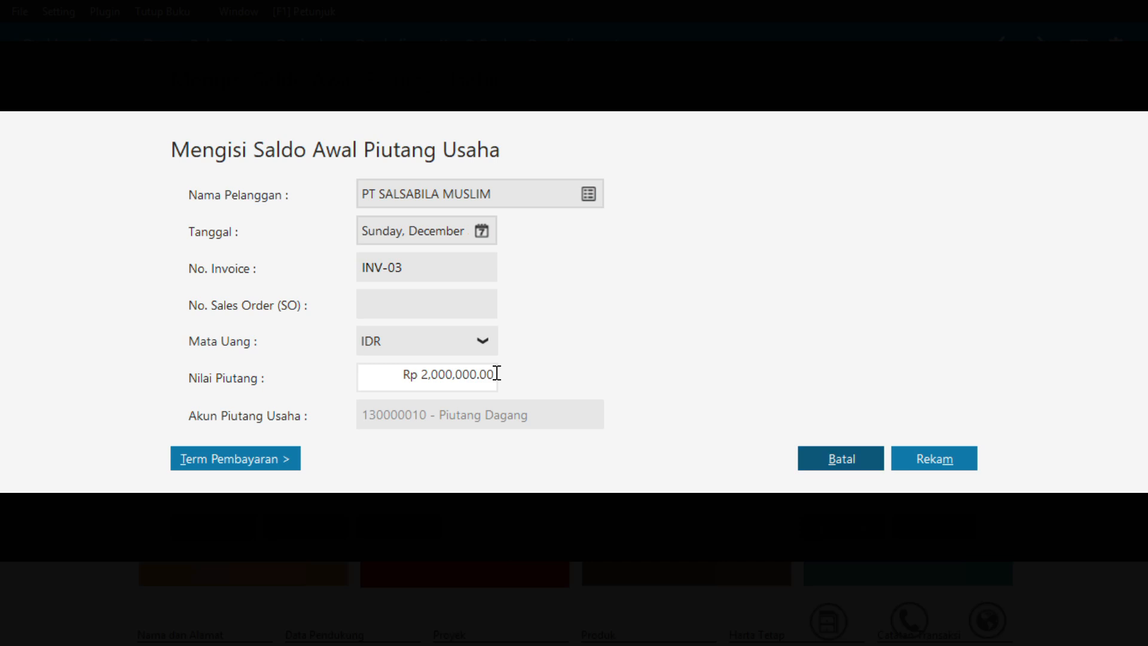
# Give INV-03 terms of 10 discount days, 30 due days and 2% early discount, then record it and close the receivables list
pyautogui.click(246, 448)
pyautogui.write('10')
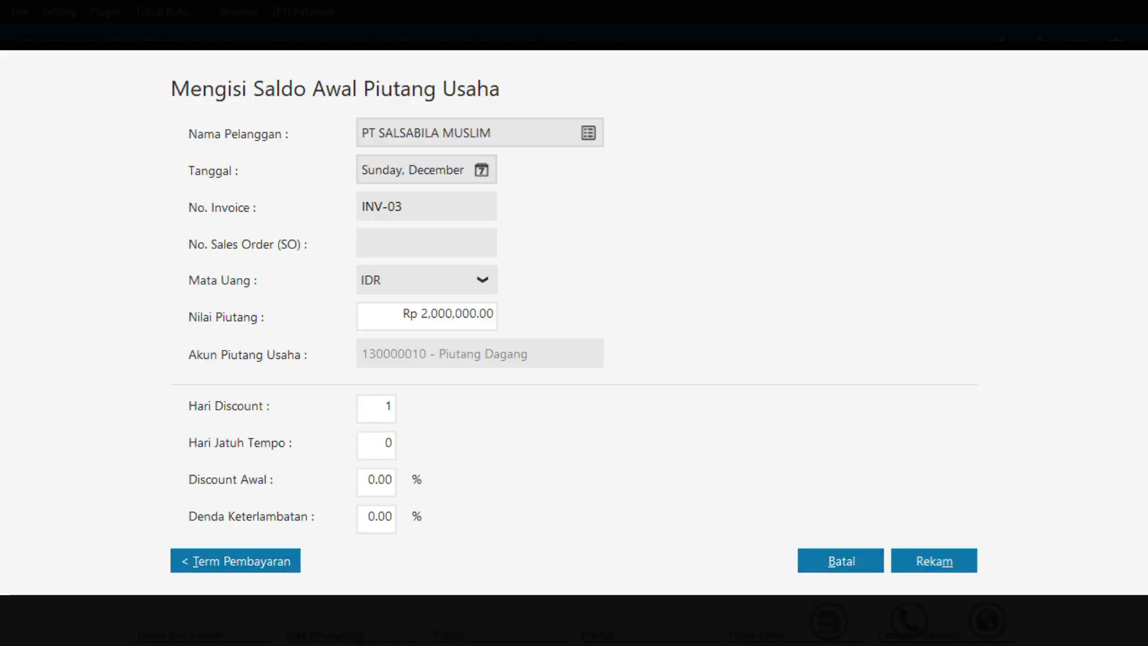
pyautogui.write('30')
pyautogui.press('BackSpace')
pyautogui.press('BackSpace')
pyautogui.press('Tab')
pyautogui.write('30')
pyautogui.press('Tab')
pyautogui.write('2')
pyautogui.press('Tab')
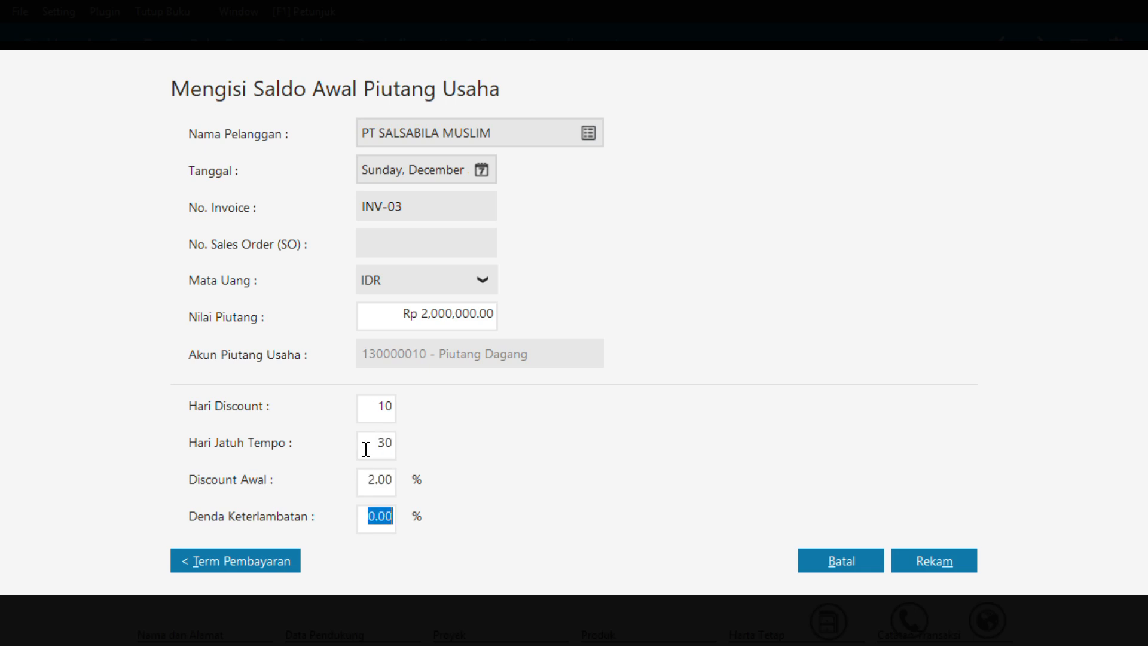
pyautogui.click(915, 565)
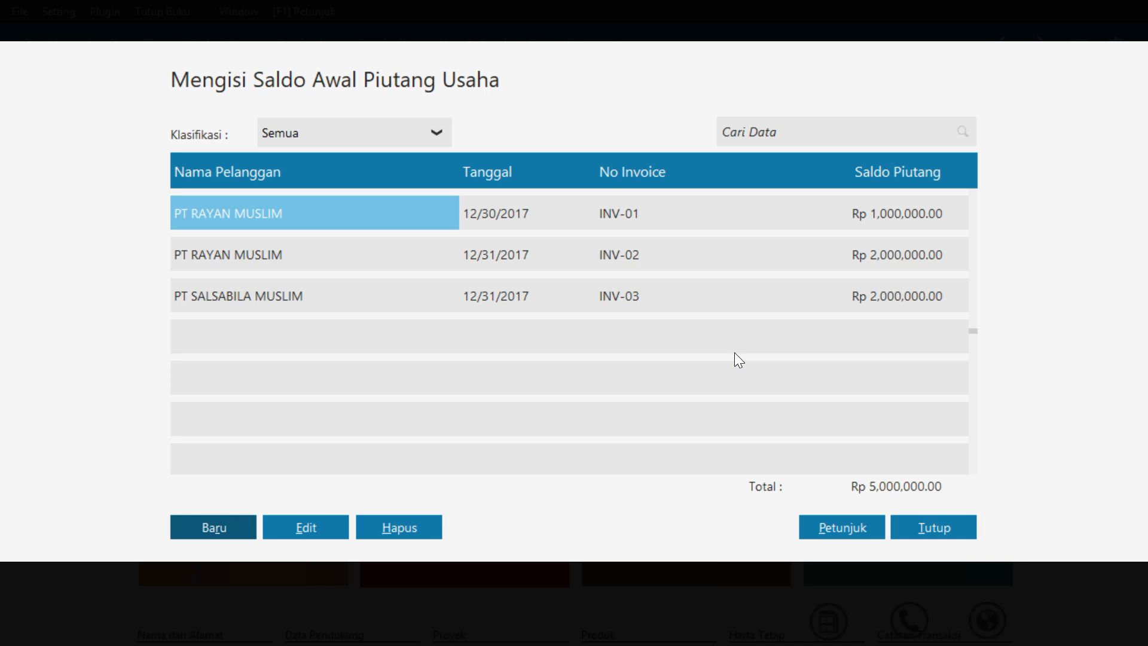
pyautogui.click(934, 527)
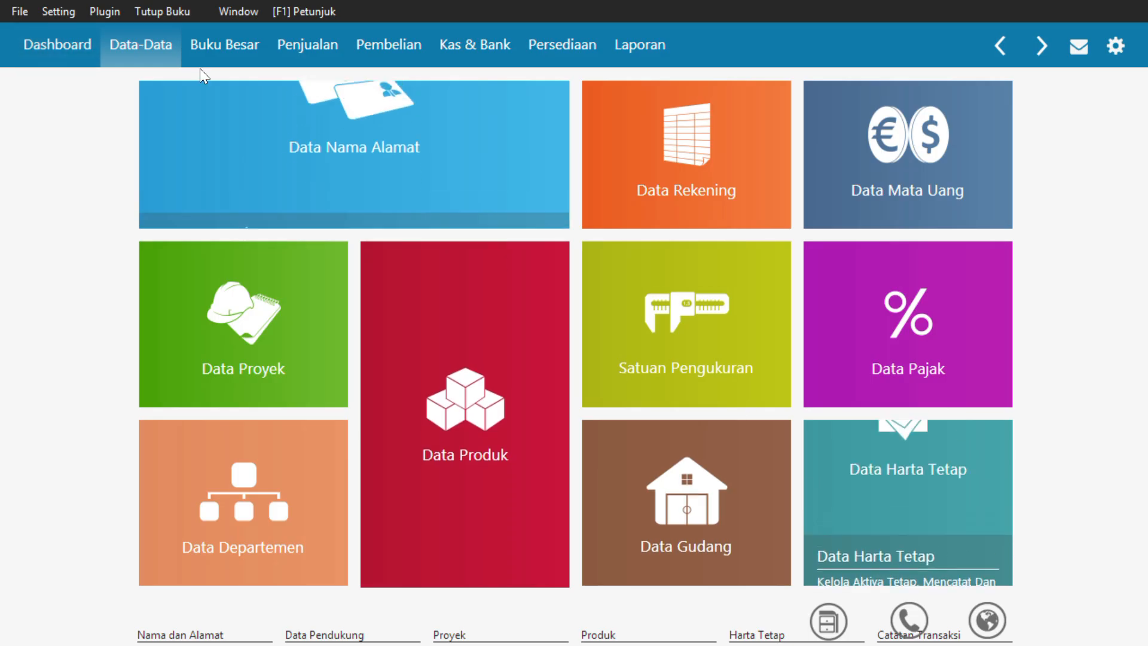
# Start a new supplier payable opening balance entry for PT MUTIARA MUSLIM
pyautogui.click(67, 10)
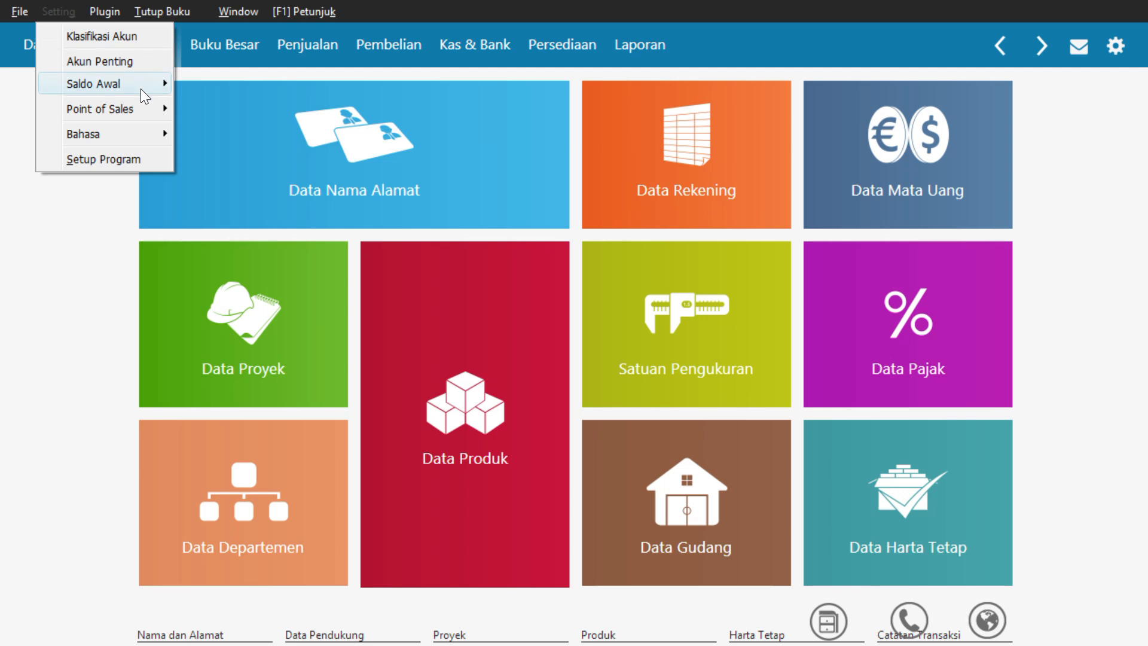
pyautogui.moveTo(149, 83)
pyautogui.click(249, 132)
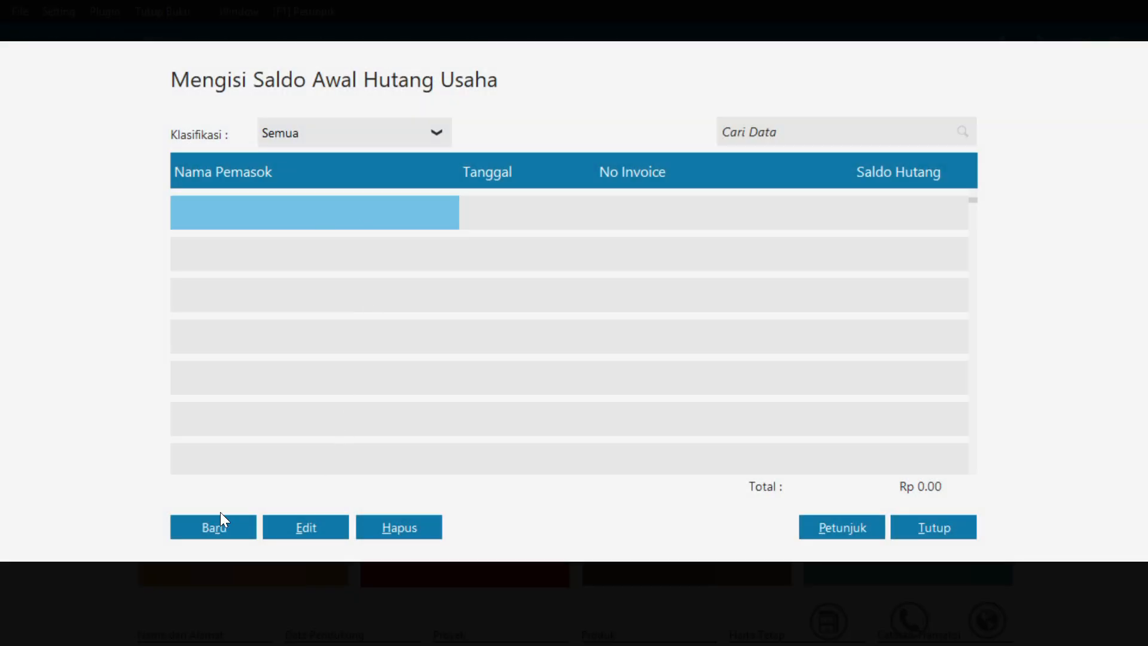
pyautogui.click(202, 529)
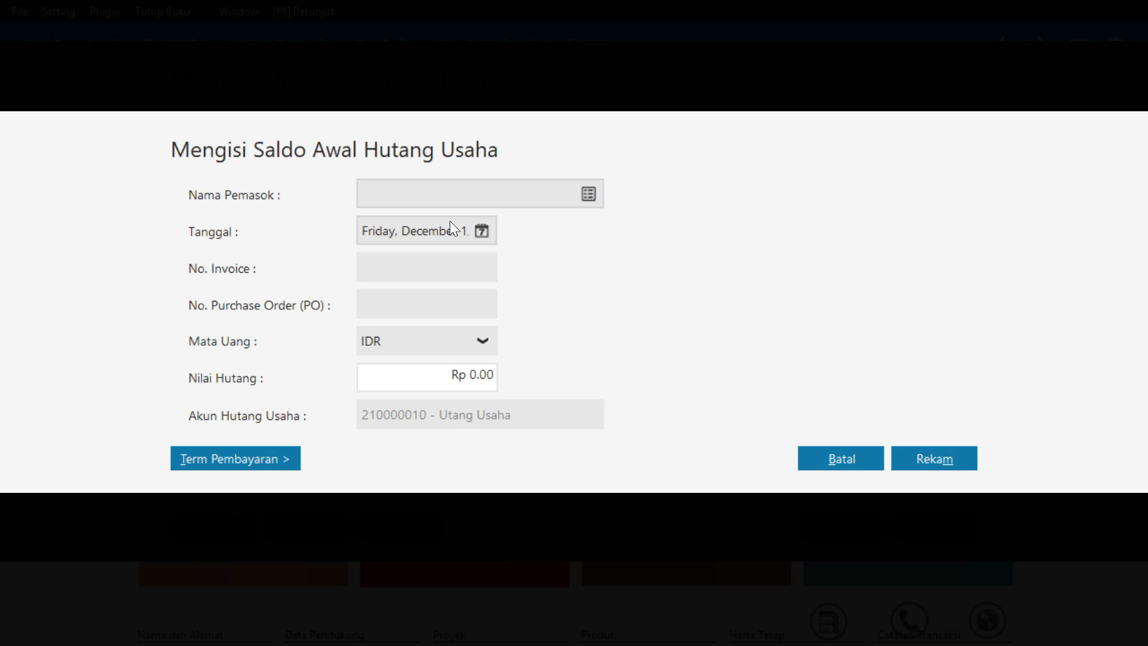
pyautogui.click(589, 194)
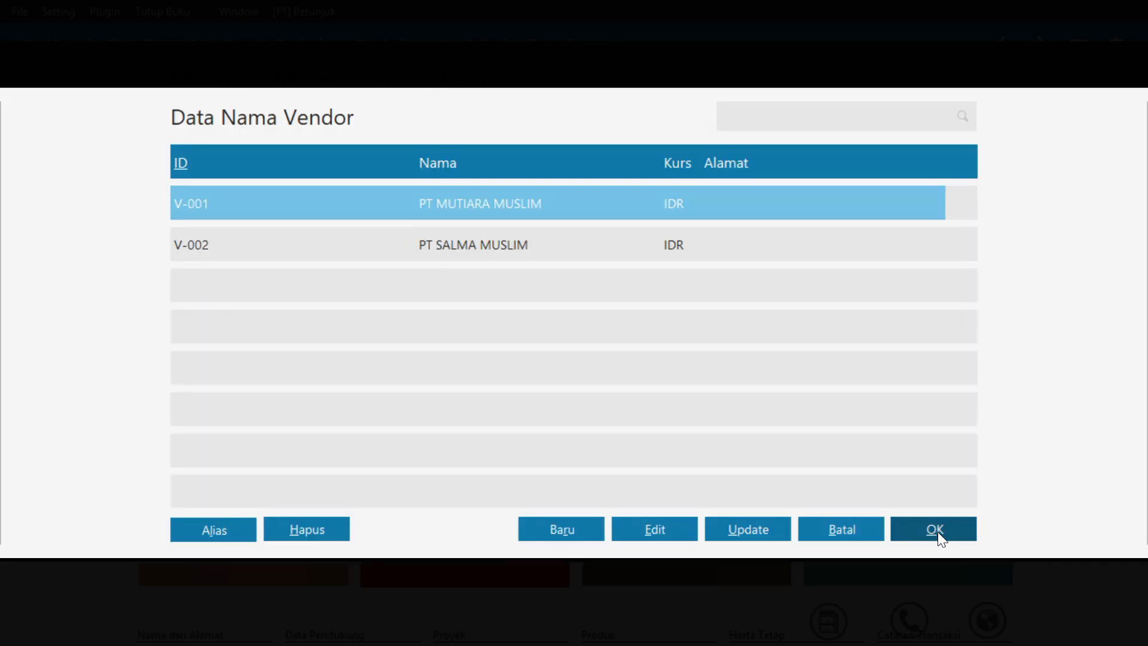
pyautogui.click(936, 530)
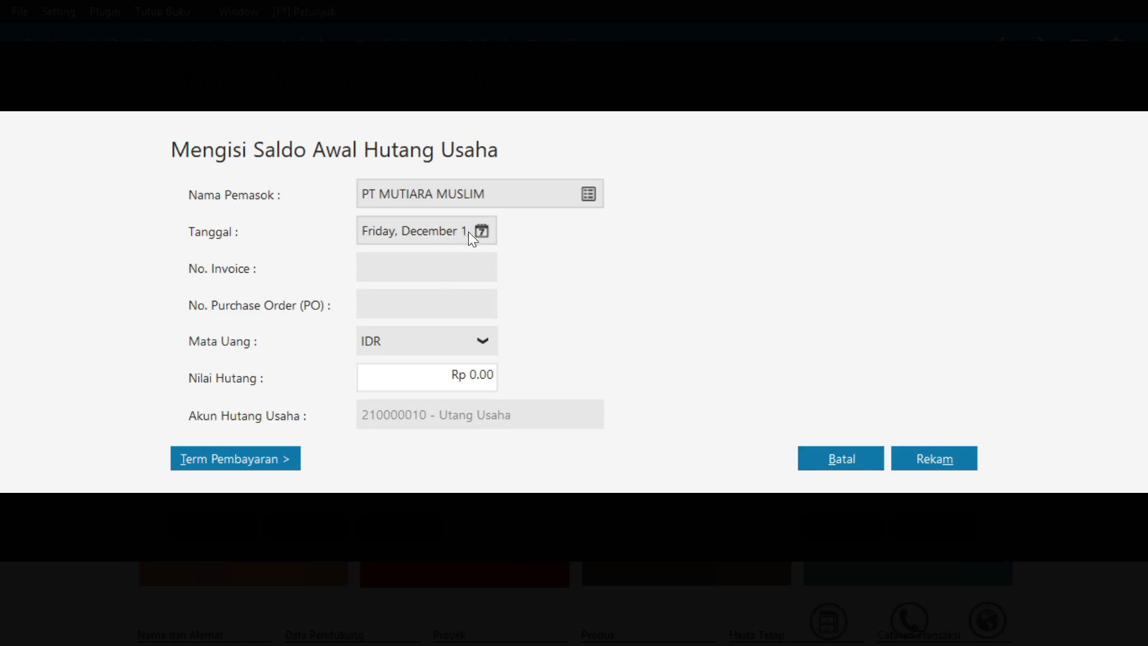
# Date PT MUTIARA MUSLIM's payable entry December 20, 2017
pyautogui.click(478, 233)
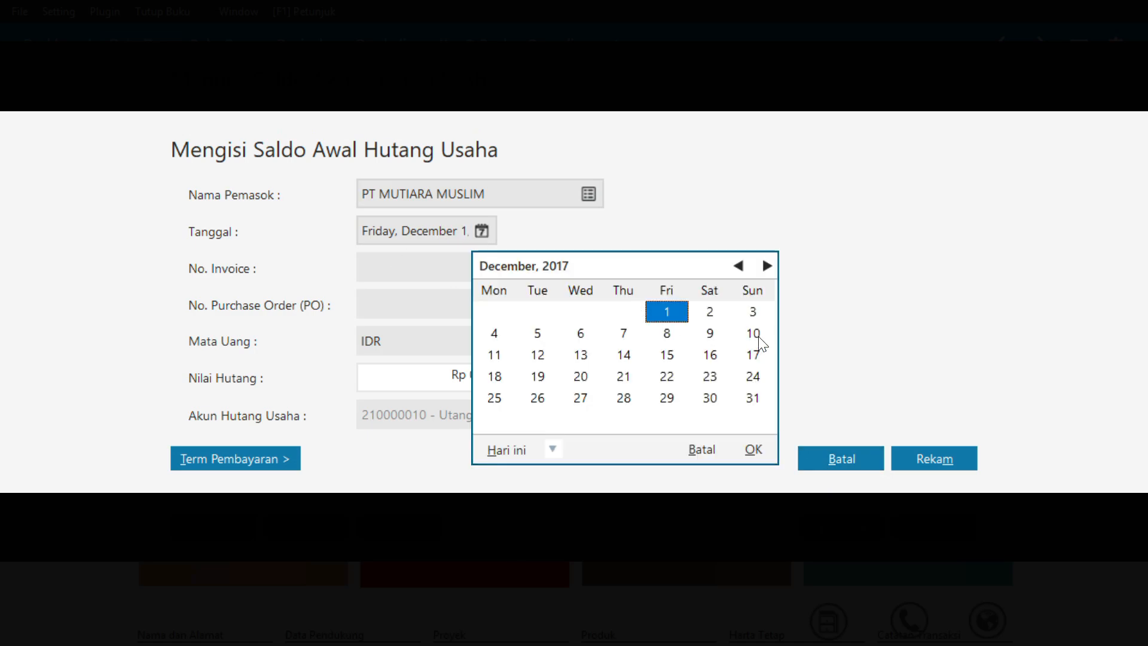
pyautogui.click(581, 379)
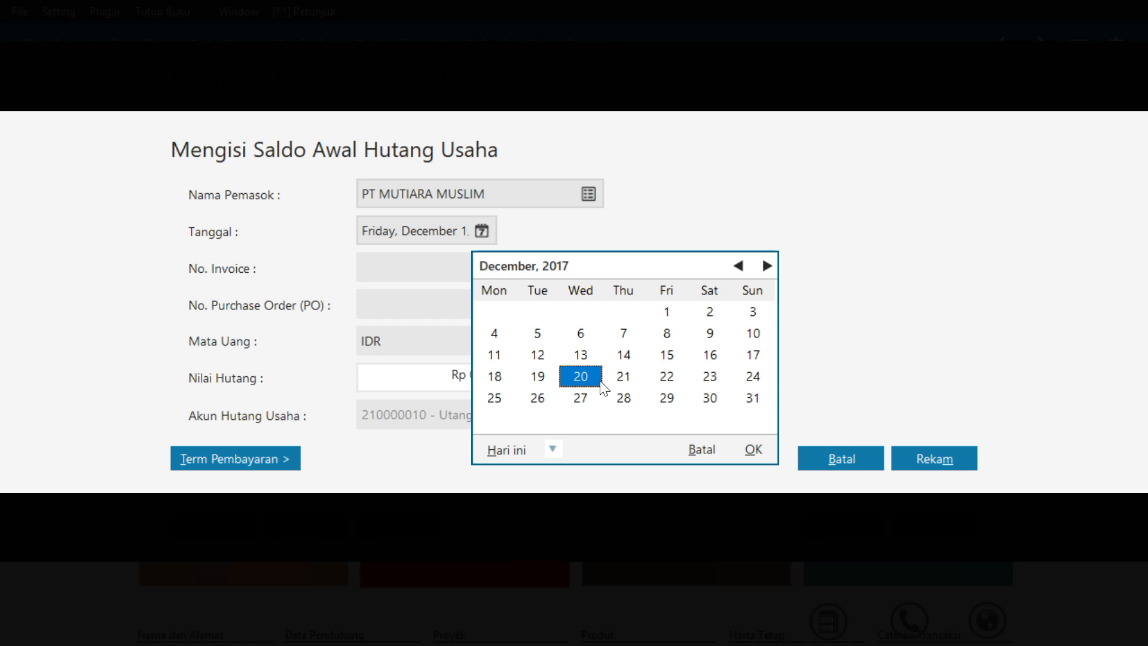
pyautogui.click(754, 449)
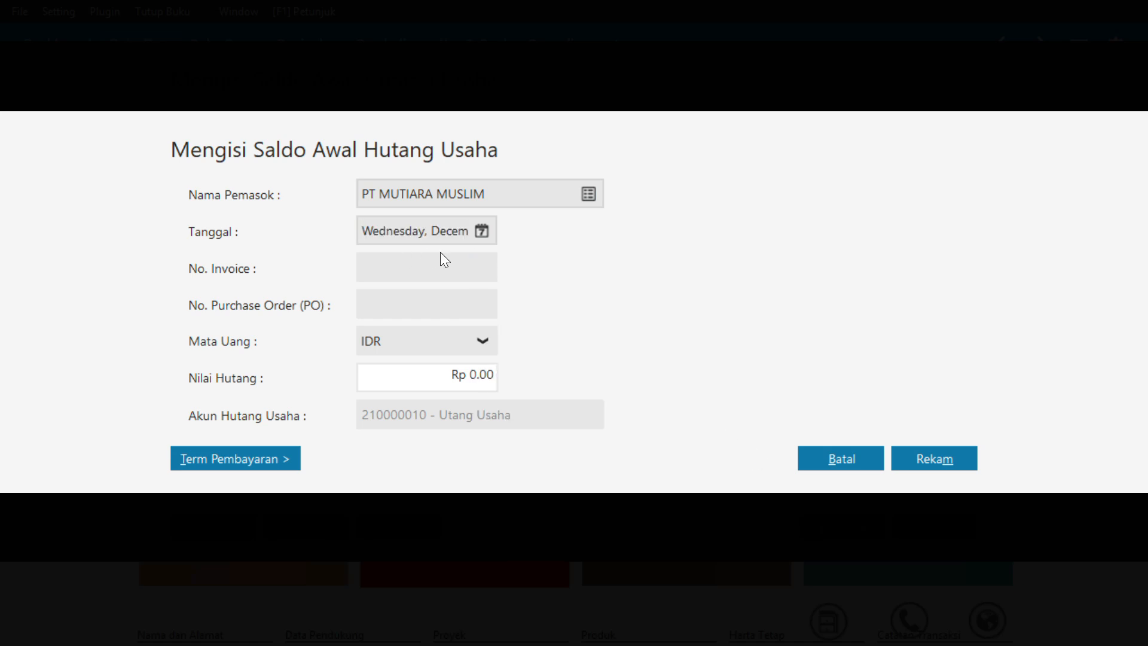
pyautogui.click(482, 234)
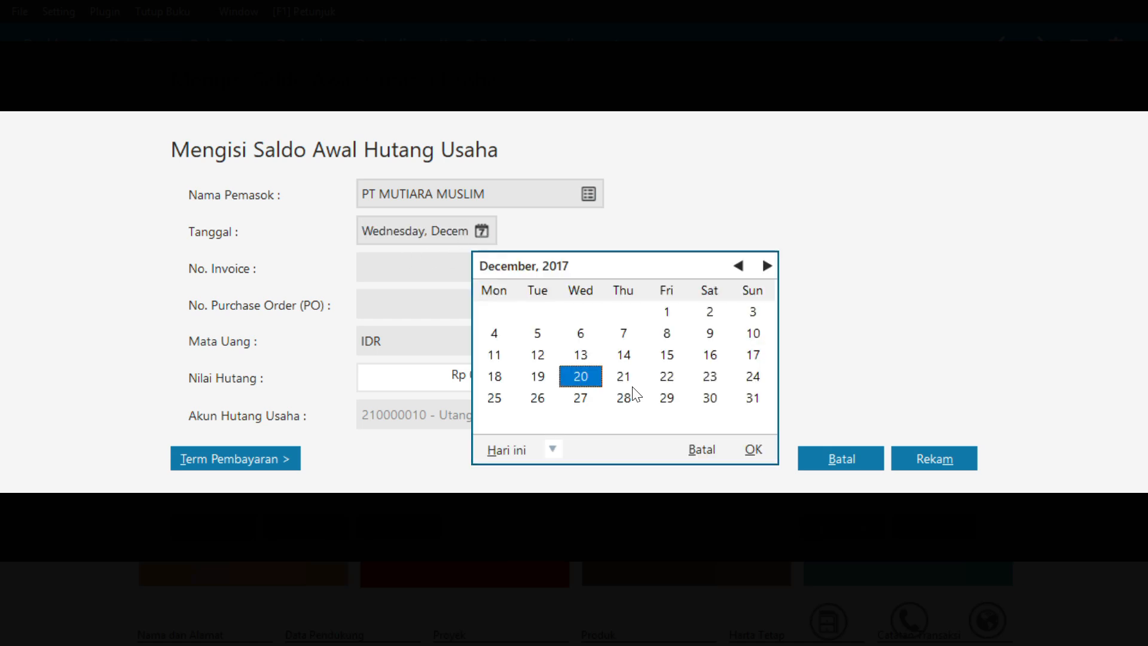
pyautogui.click(755, 450)
# Enter invoice number INV-01 and a payable value of Rp 5,000,000 for PT MUTIARA MUSLIM
pyautogui.click(432, 267)
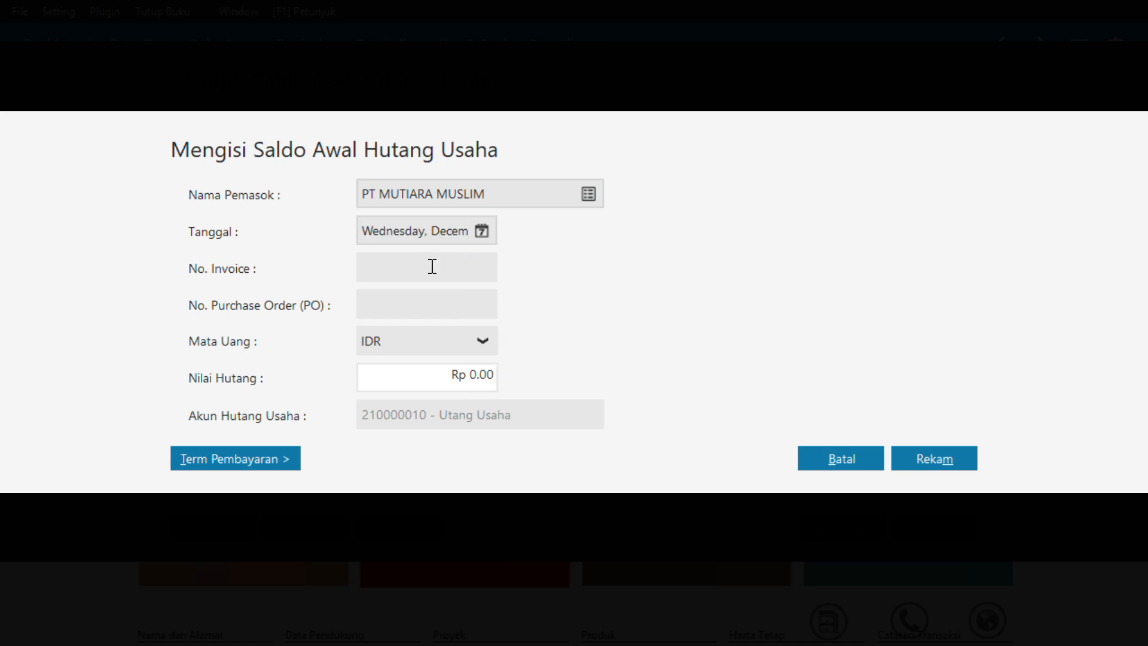
pyautogui.write('INV-01')
pyautogui.click(471, 375)
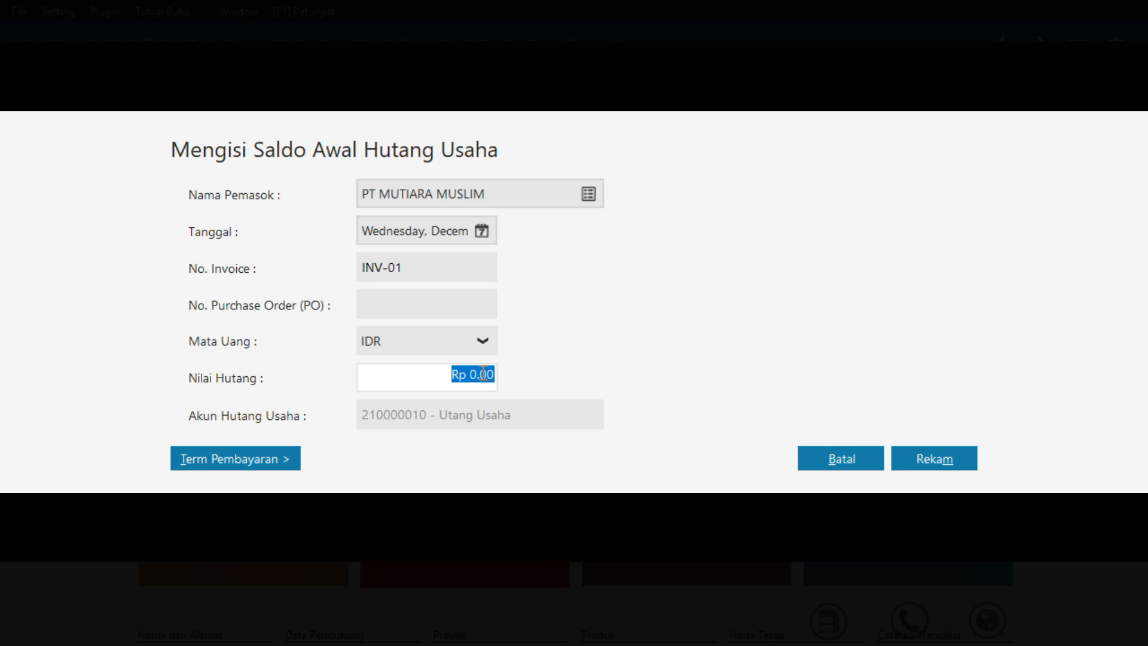
pyautogui.write('5,000,00')
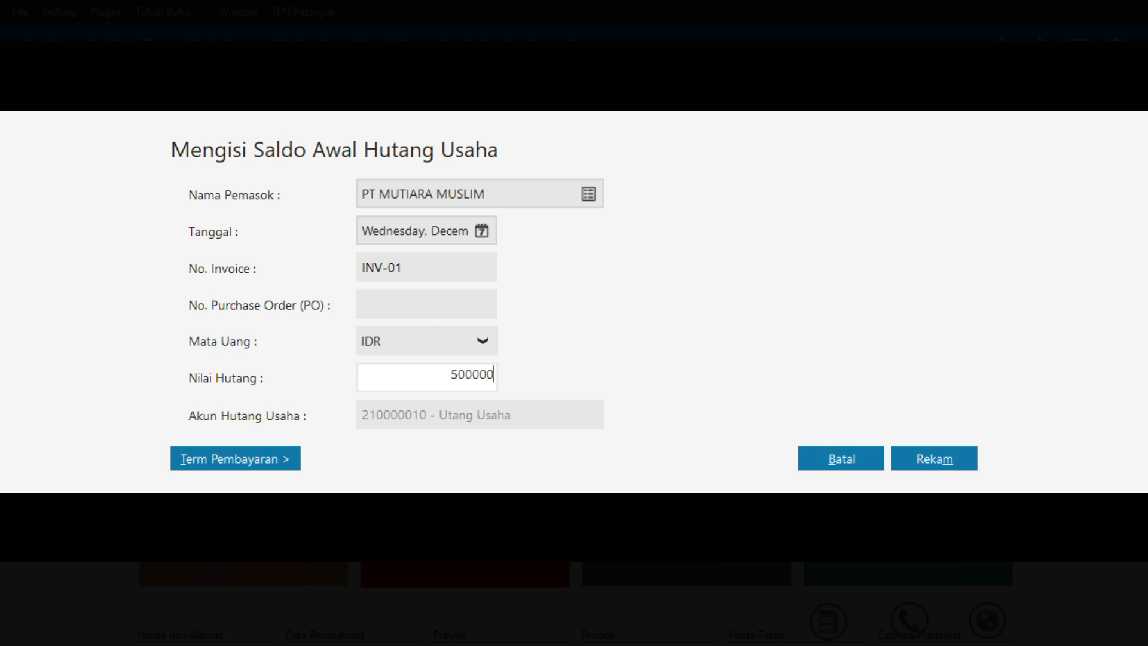
pyautogui.write('0')
pyautogui.press('Tab')
# Give supplier invoice INV-01 terms of 10 discount days, 30 due days and 2% early discount, and record the entry
pyautogui.click(289, 453)
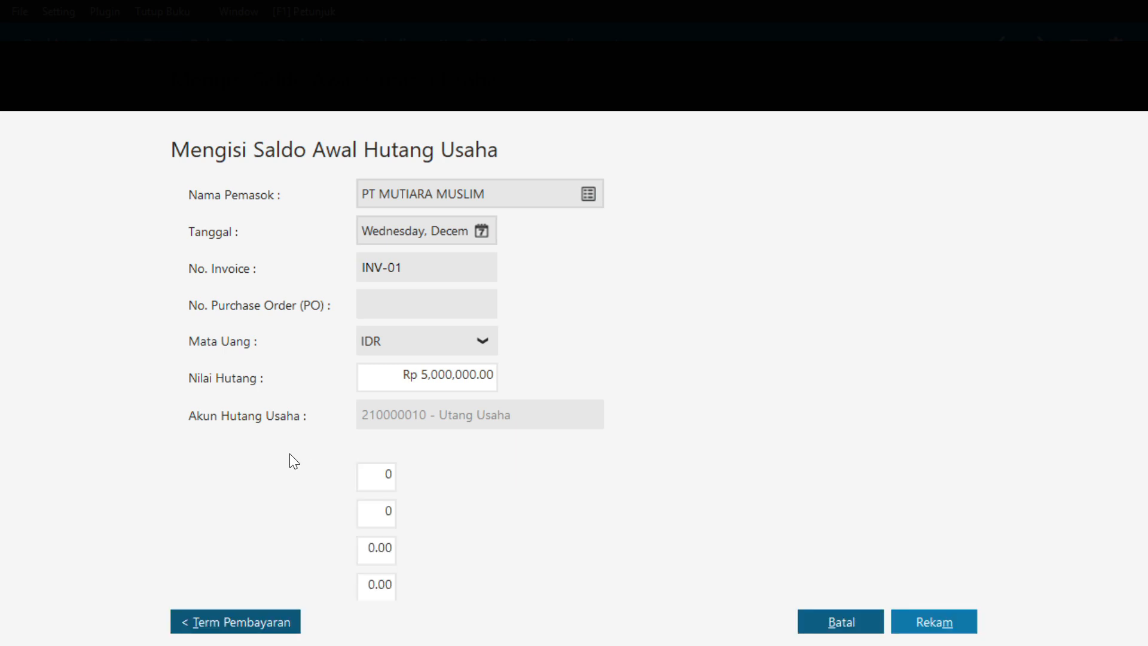
pyautogui.write('10')
pyautogui.press('Tab')
pyautogui.write('30')
pyautogui.press('Tab')
pyautogui.write('2')
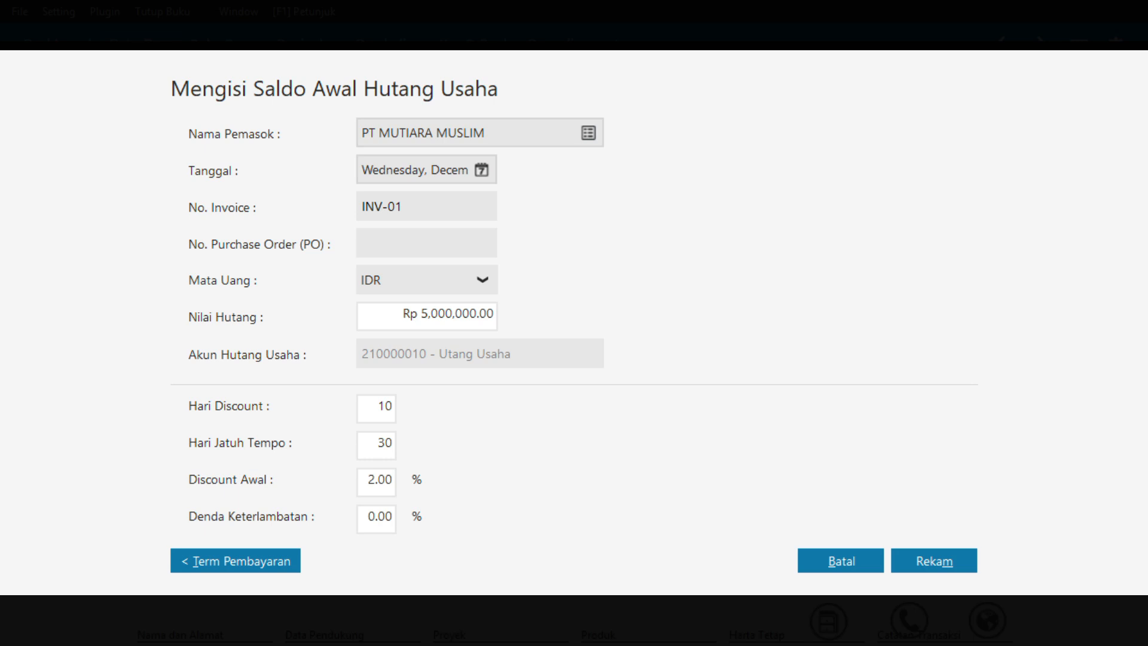
pyautogui.press('Tab')
pyautogui.click(921, 564)
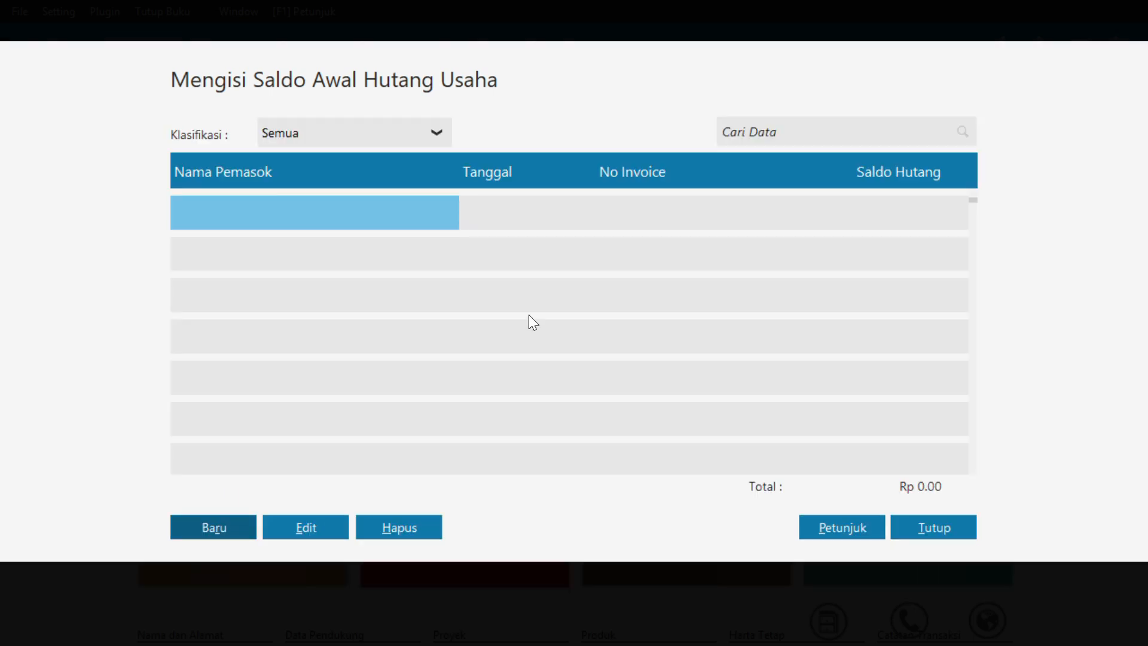
# Start a new payable opening balance entry for PT SALMA MUSLIM, dated December 30, 2017
pyautogui.click(214, 528)
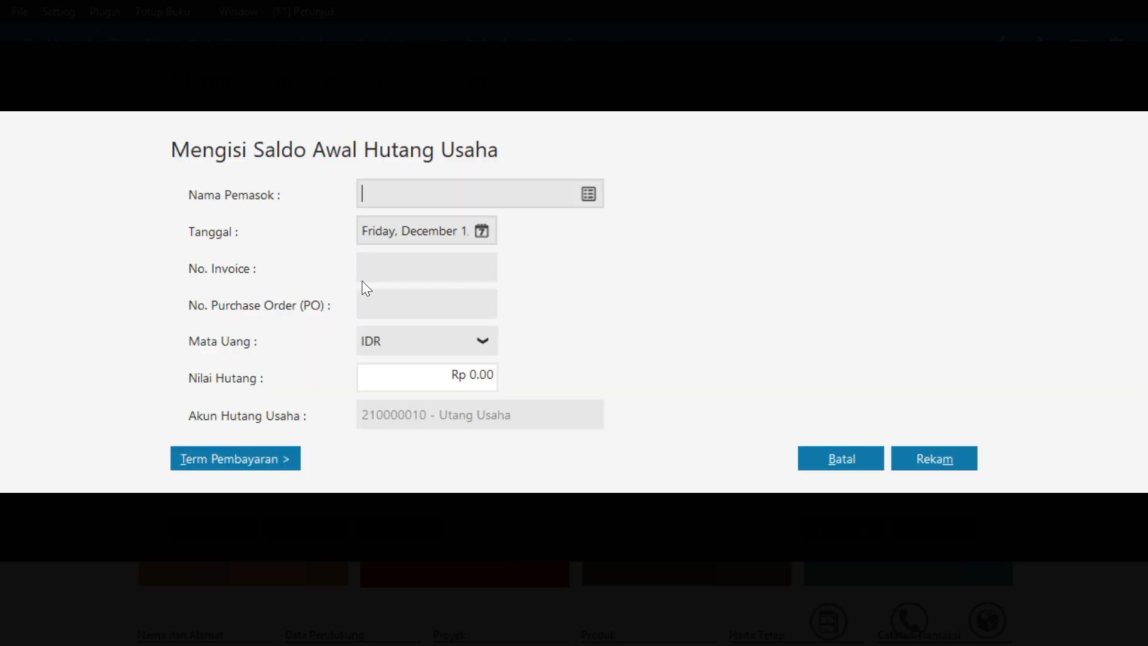
pyautogui.click(589, 193)
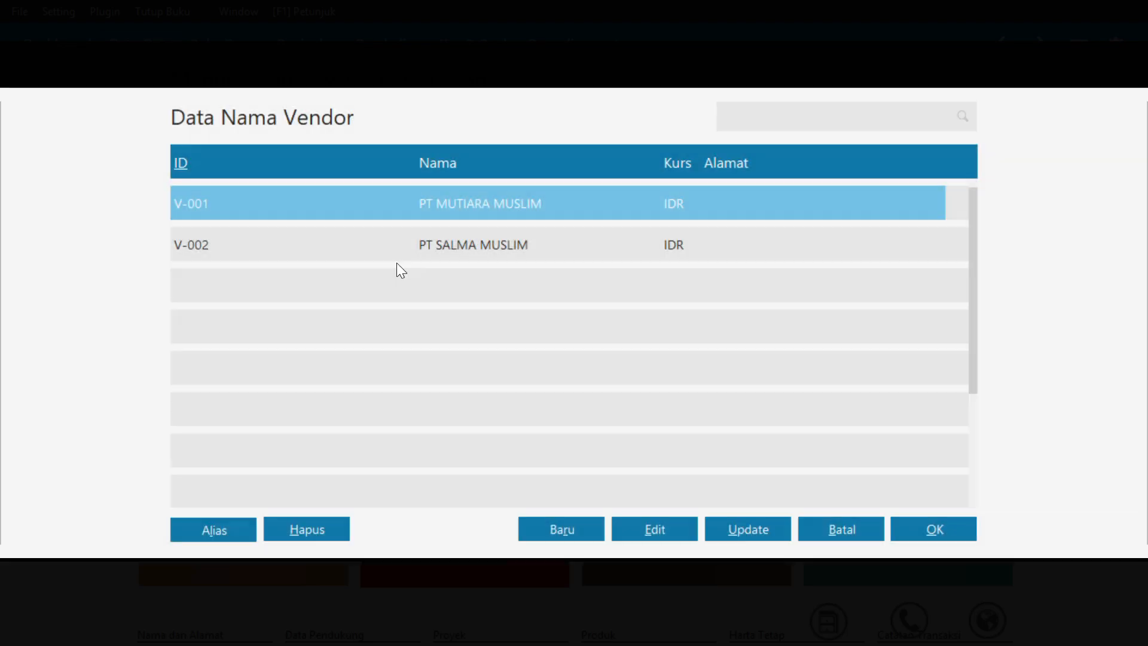
pyautogui.click(409, 239)
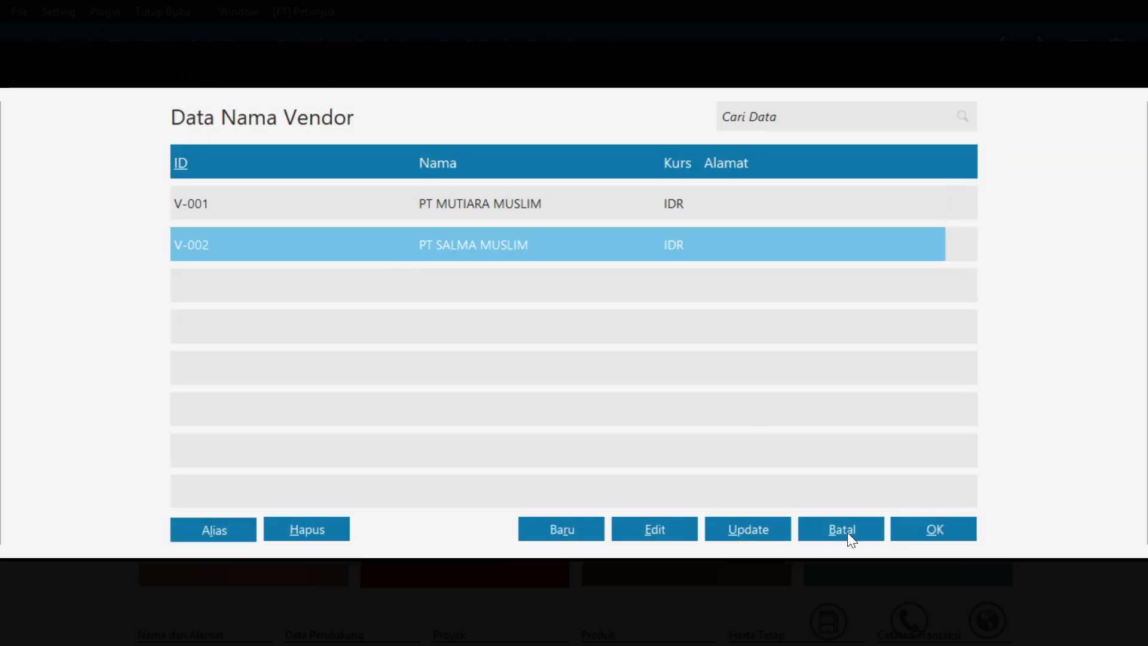
pyautogui.click(913, 526)
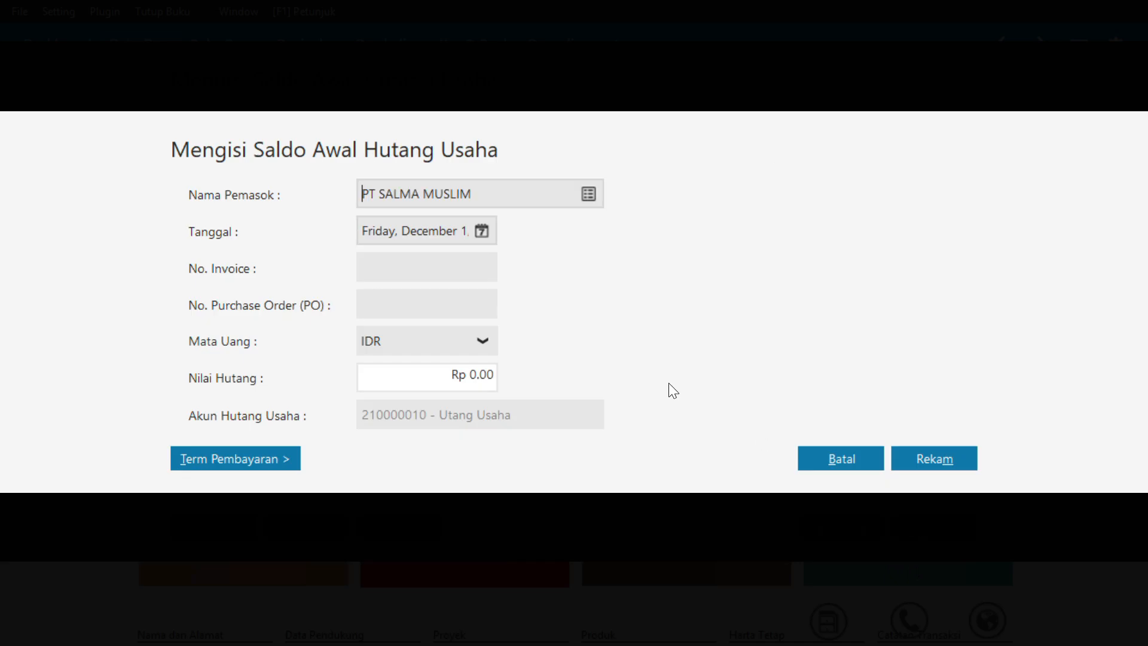
pyautogui.click(478, 232)
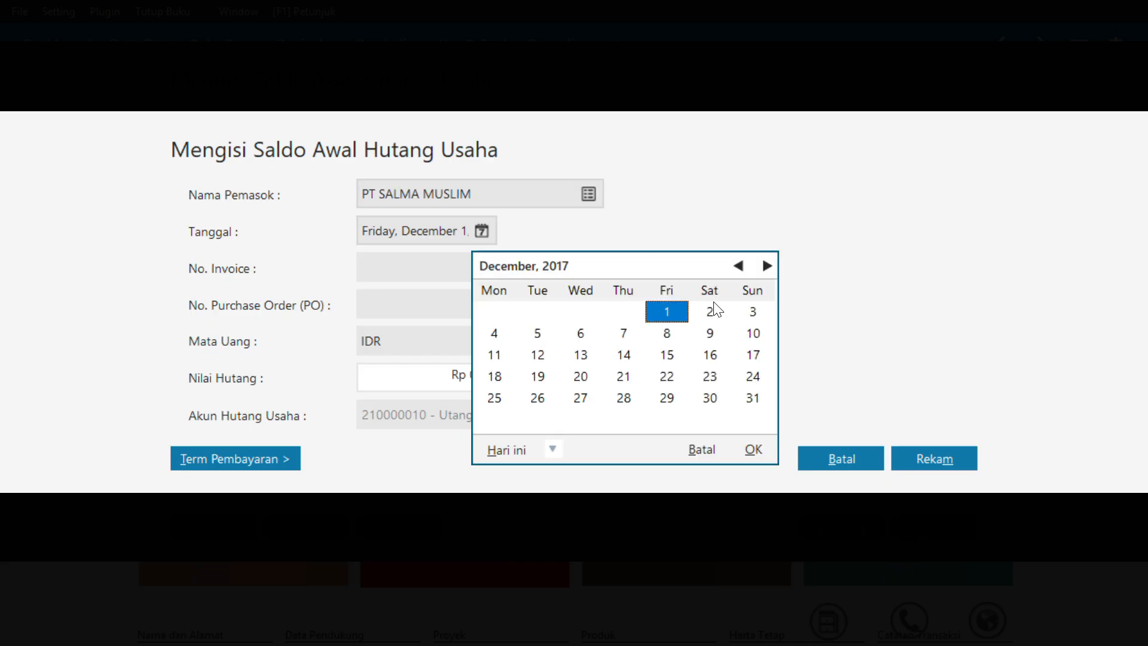
pyautogui.click(709, 400)
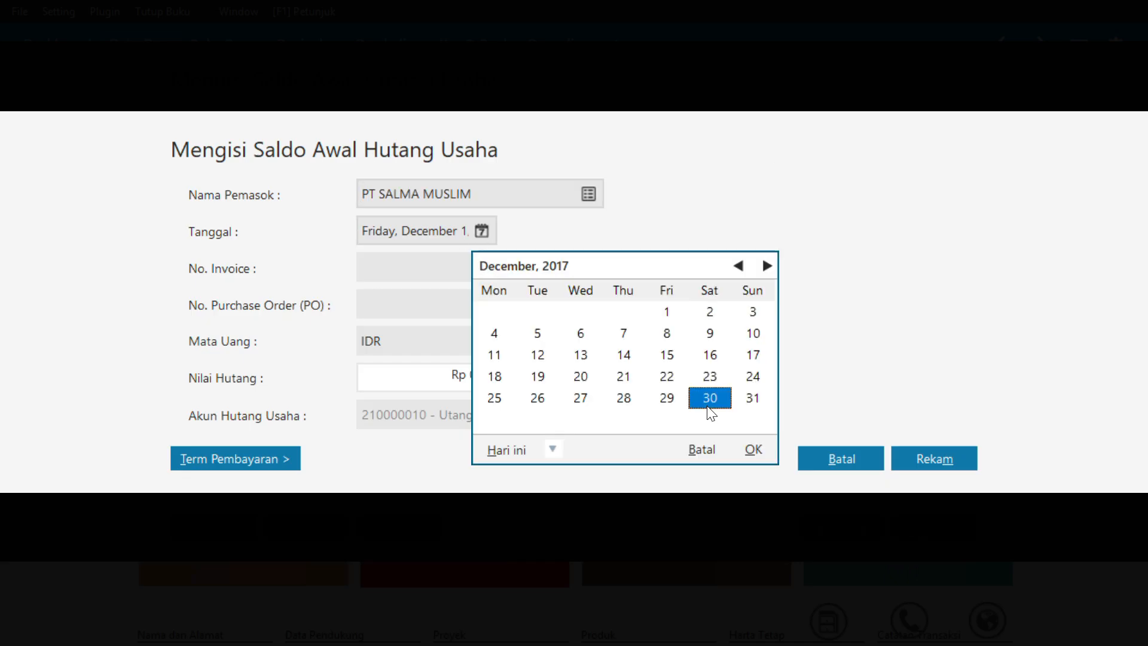
pyautogui.click(754, 450)
# Enter invoice number INV-02 and a payable value of Rp 5,000,000 for PT SALMA MUSLIM
pyautogui.click(429, 270)
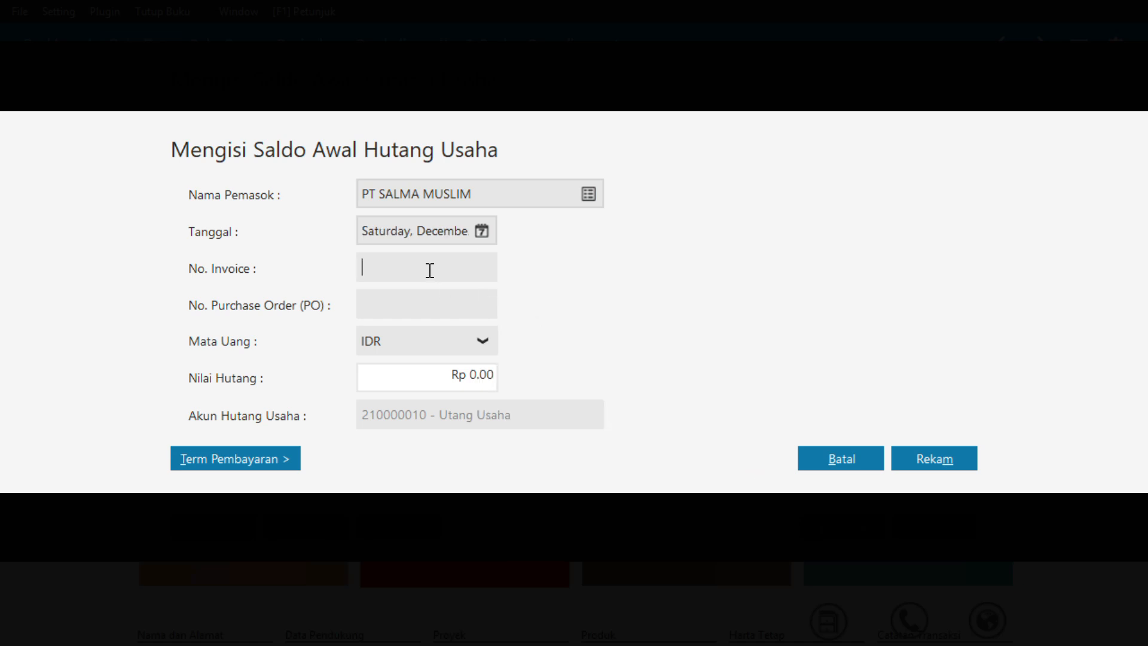
pyautogui.write('INV-02')
pyautogui.click(440, 371)
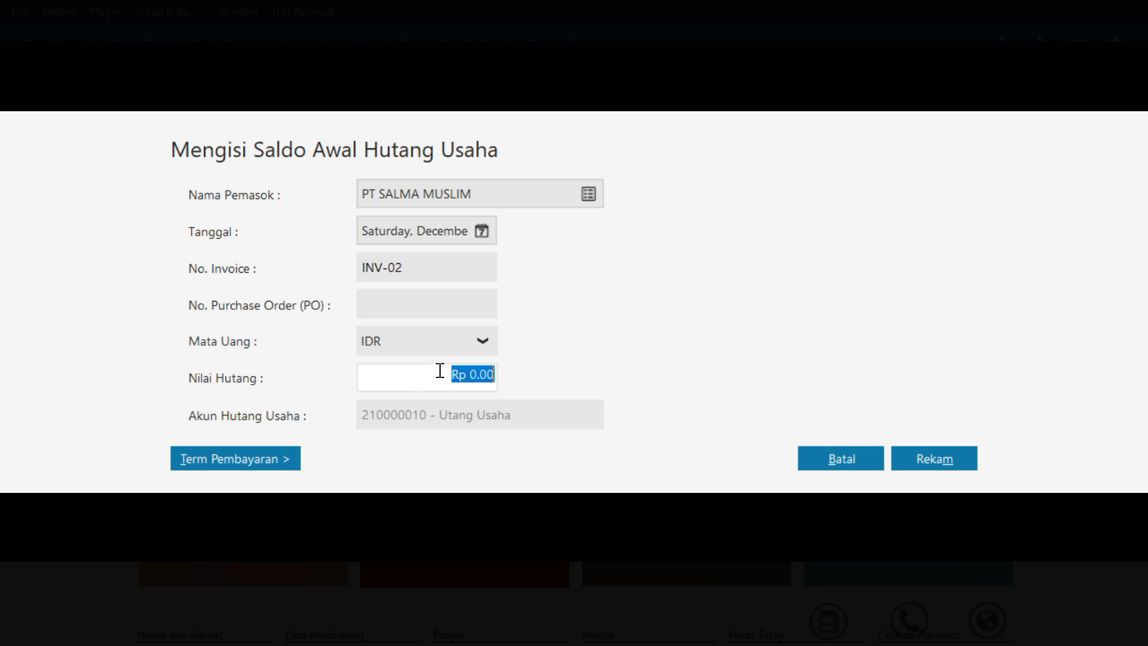
pyautogui.write('5000000')
pyautogui.press('Tab')
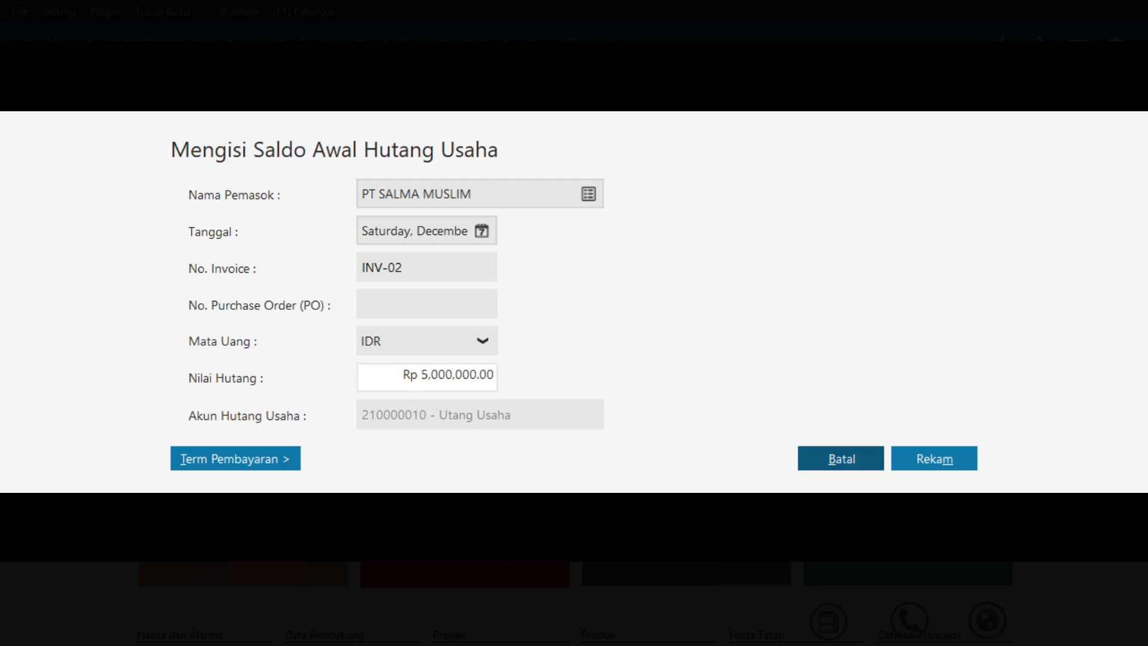
# Give supplier invoice INV-02 terms of 10 discount days, 30 due days and 2% early discount, then record it and close the payables list
pyautogui.click(272, 456)
pyautogui.write('10')
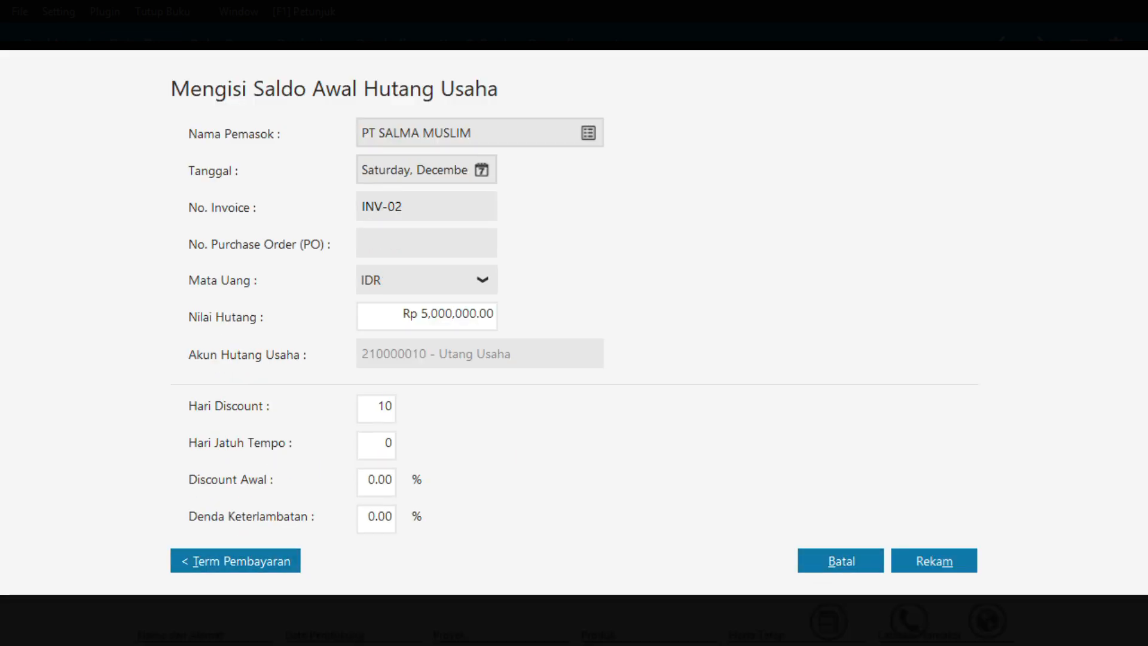
pyautogui.press('Tab')
pyautogui.write('30')
pyautogui.press('Tab')
pyautogui.write('2')
pyautogui.press('Tab')
pyautogui.click(954, 565)
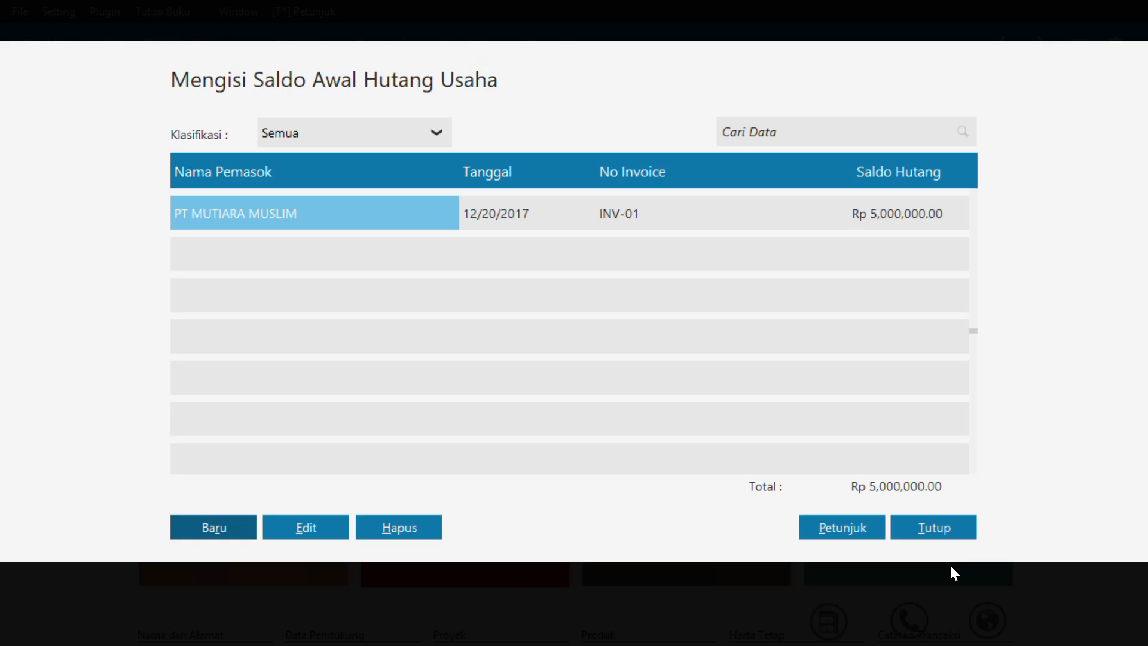
pyautogui.click(931, 525)
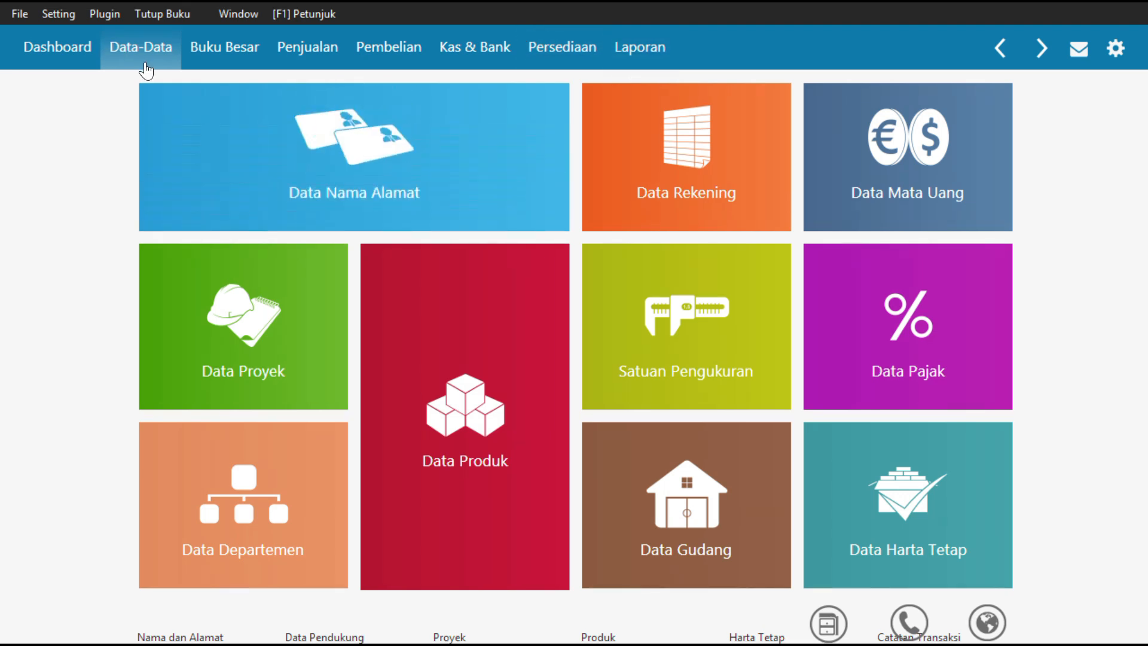
# Start a new inventory opening balance entry for item G-001, GAMIS PUTIH XL, in the Head Quarter warehouse
pyautogui.click(58, 12)
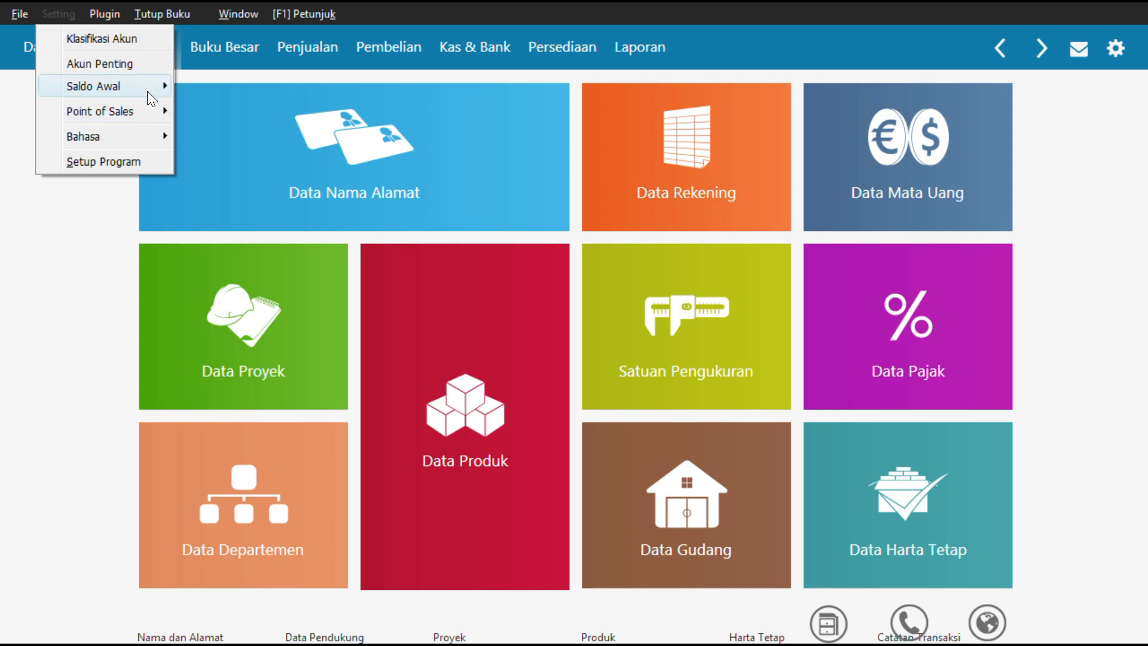
pyautogui.moveTo(156, 111)
pyautogui.moveTo(149, 86)
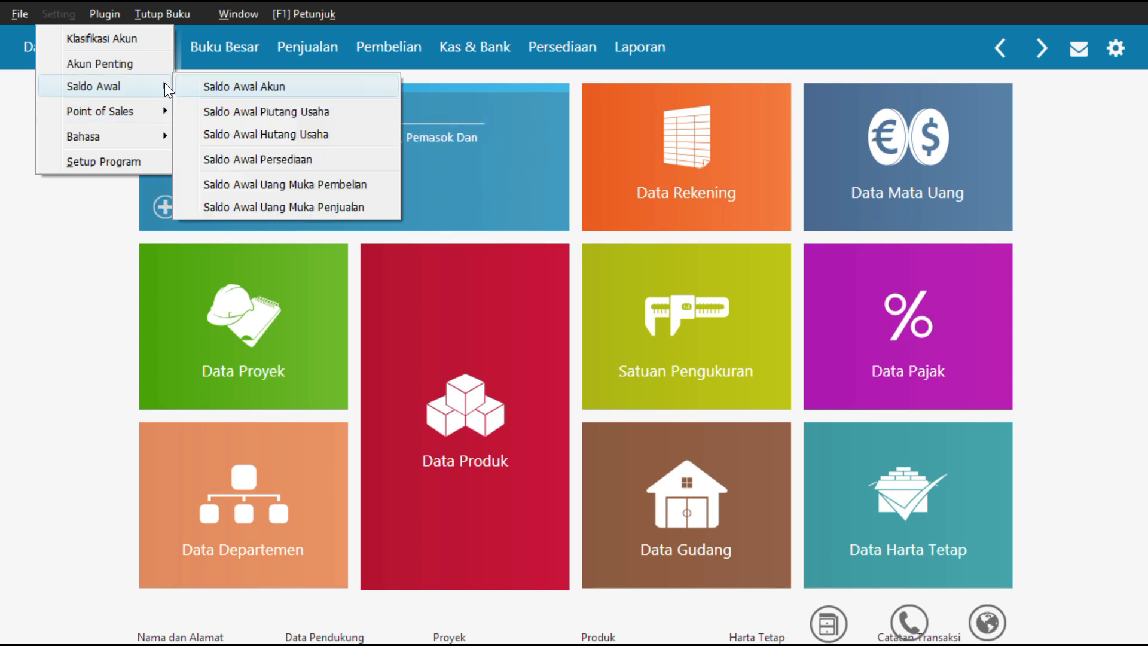
pyautogui.click(229, 158)
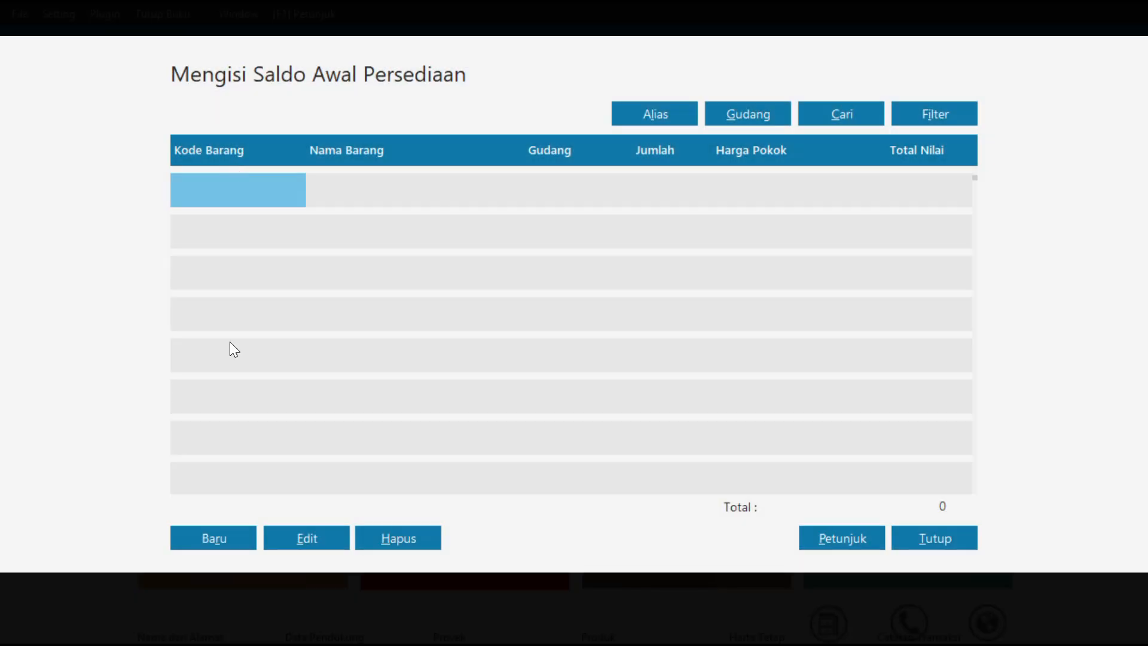
pyautogui.click(221, 536)
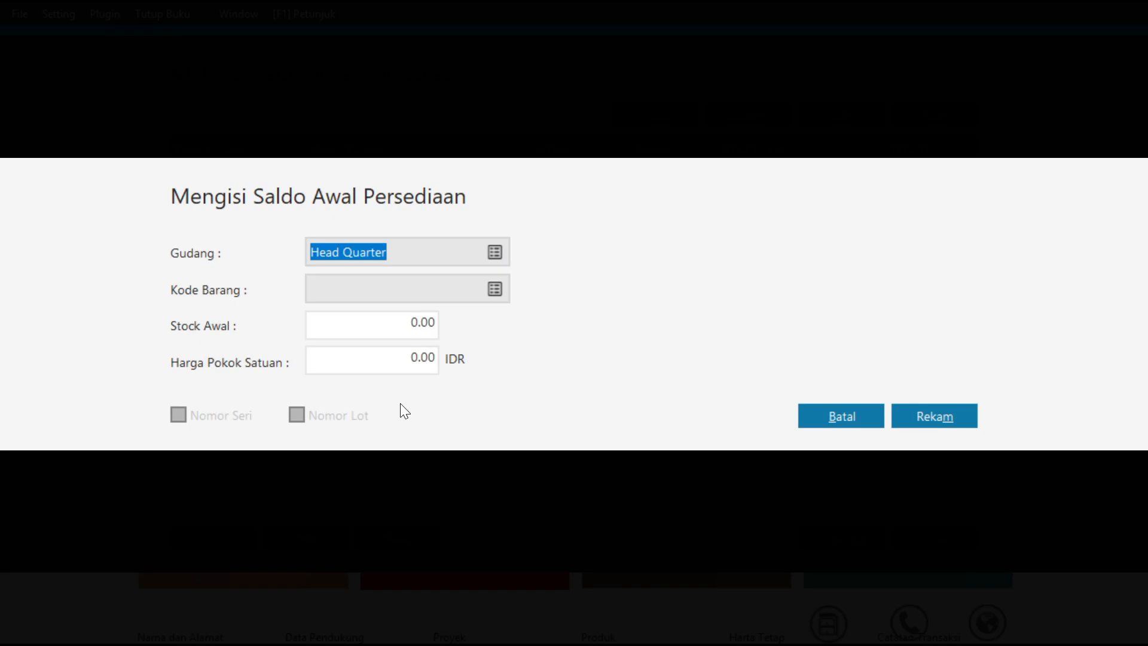
pyautogui.click(493, 289)
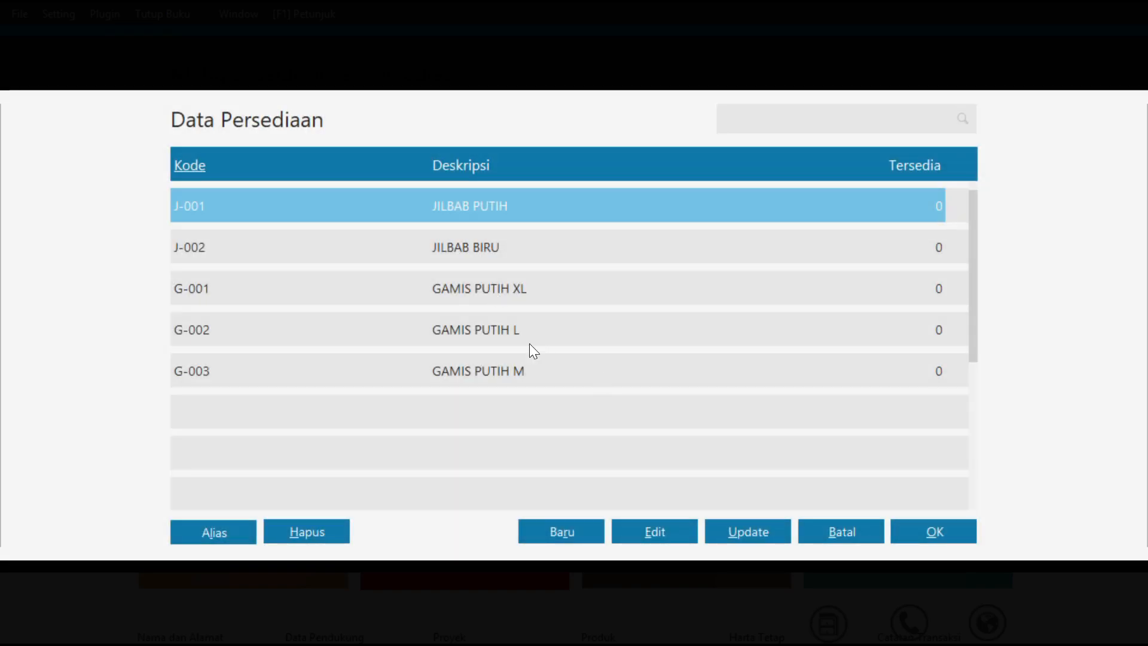
pyautogui.click(389, 294)
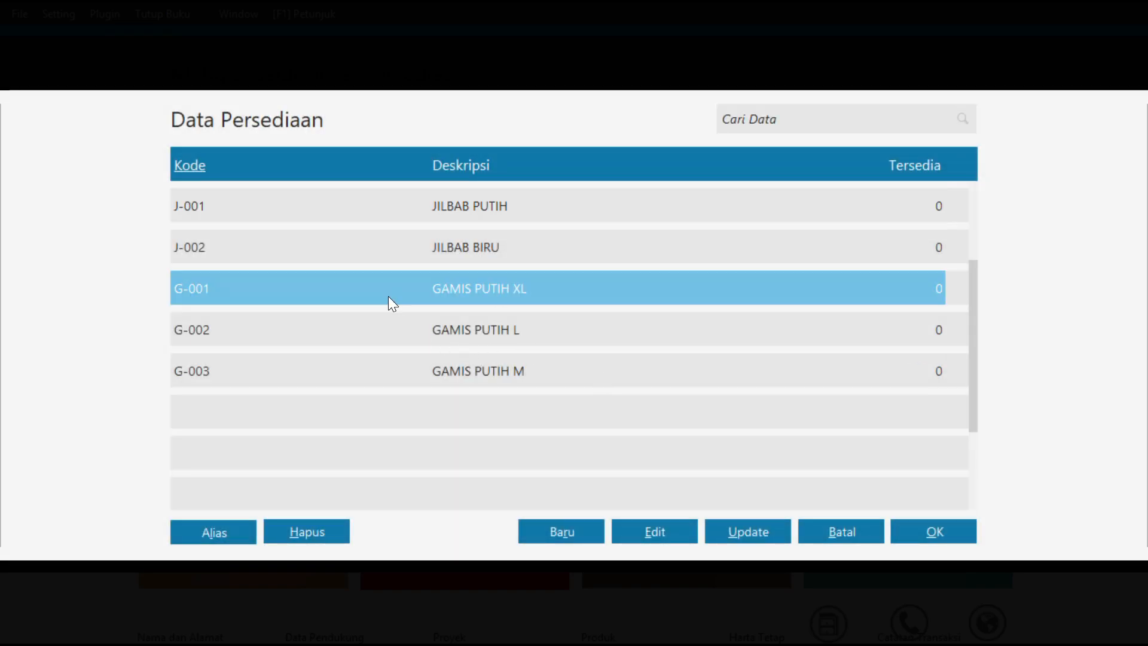
pyautogui.click(936, 531)
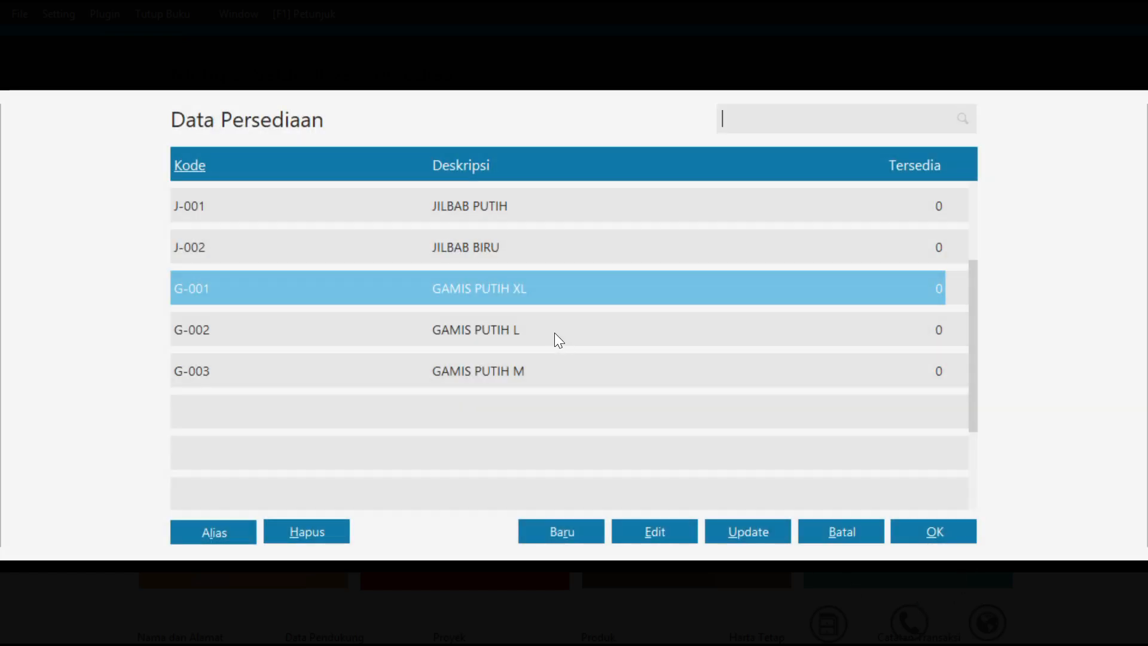
pyautogui.click(928, 536)
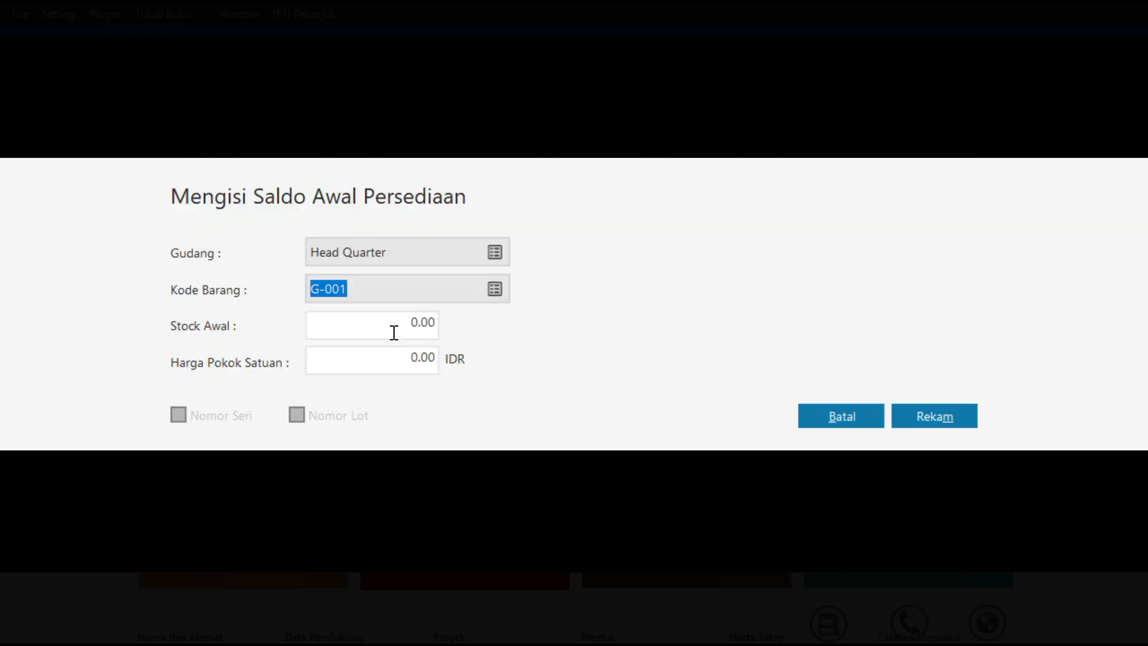
# Set G-001's opening stock to 10 at a unit cost of 100,000 IDR and record the entry
pyautogui.click(389, 324)
pyautogui.write('10')
pyautogui.press('Tab')
pyautogui.write('100000')
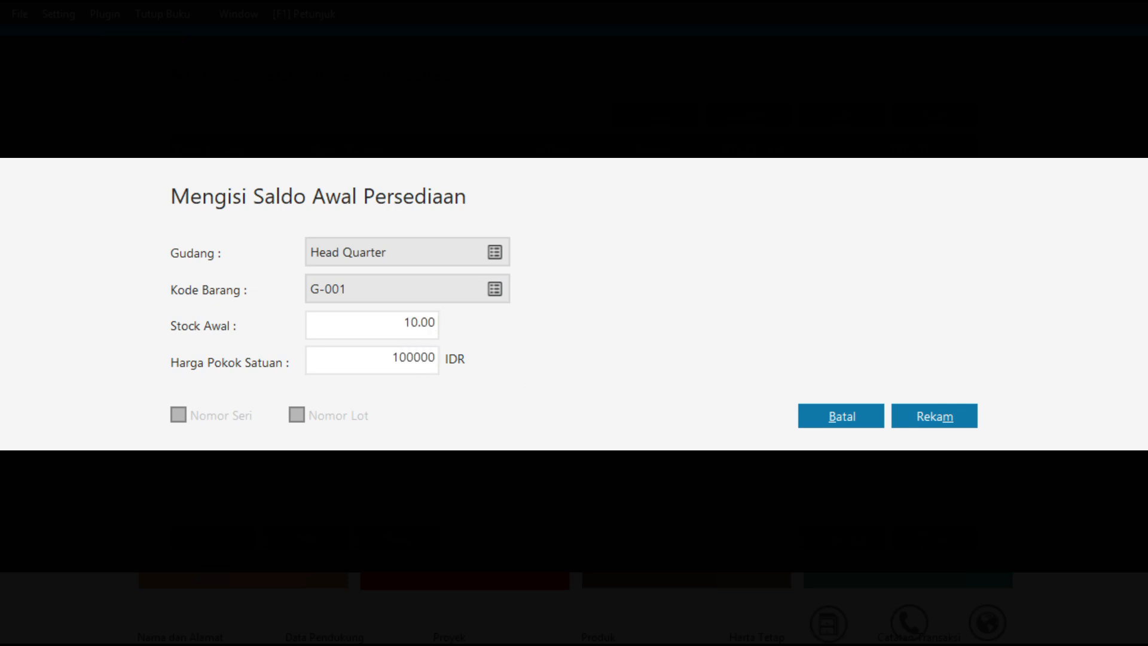
pyautogui.press('Tab')
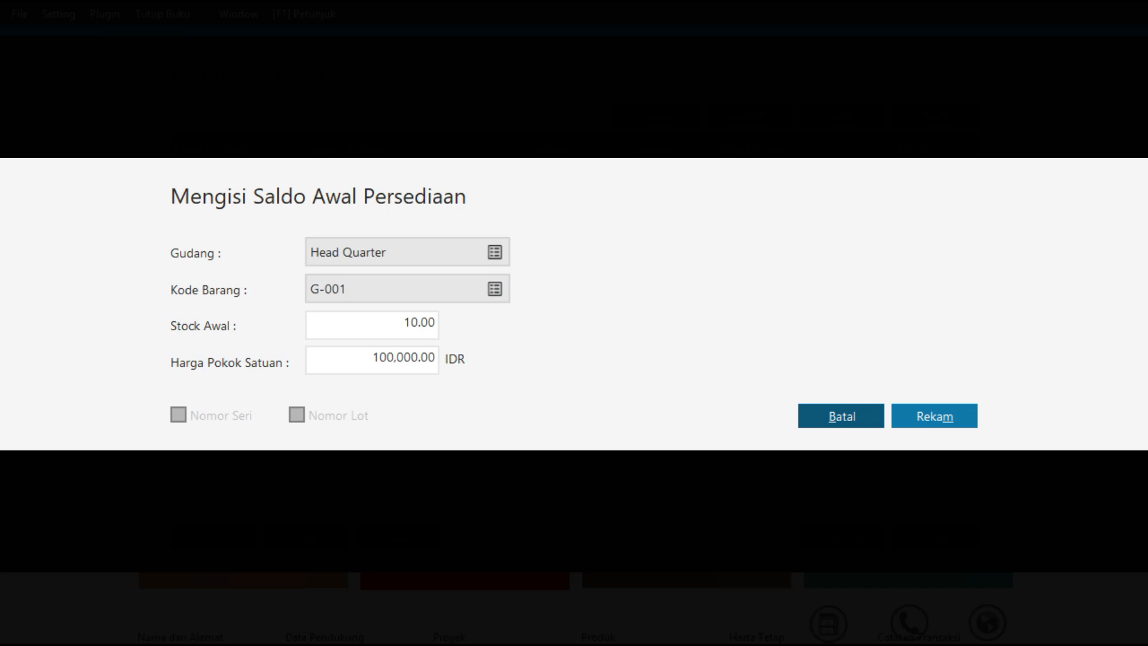
pyautogui.click(923, 414)
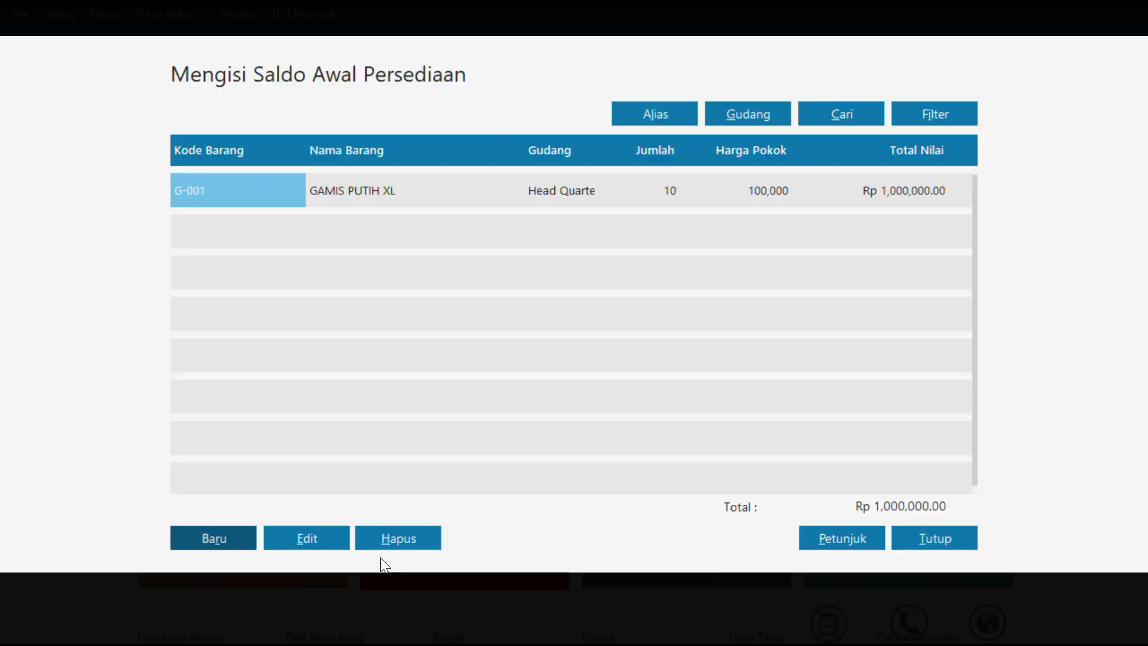
# Record an inventory opening balance for G-002, GAMIS PUTIH L, with stock 10 and a unit cost of 100,000 IDR
pyautogui.click(233, 540)
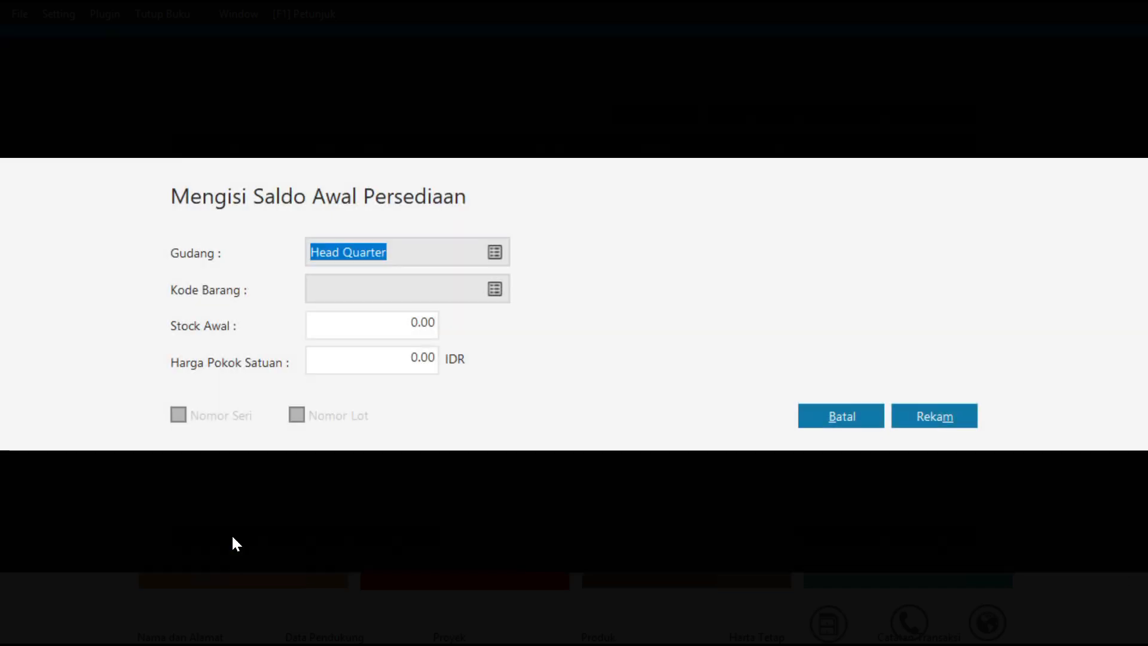
pyautogui.click(494, 289)
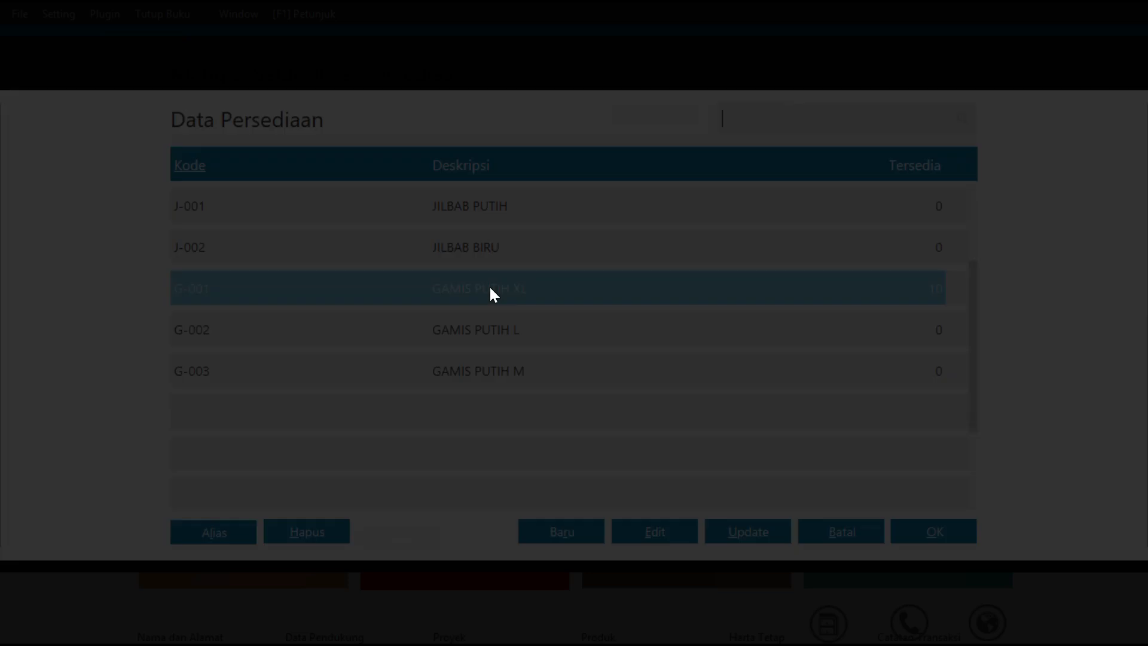
pyautogui.click(402, 322)
pyautogui.click(933, 529)
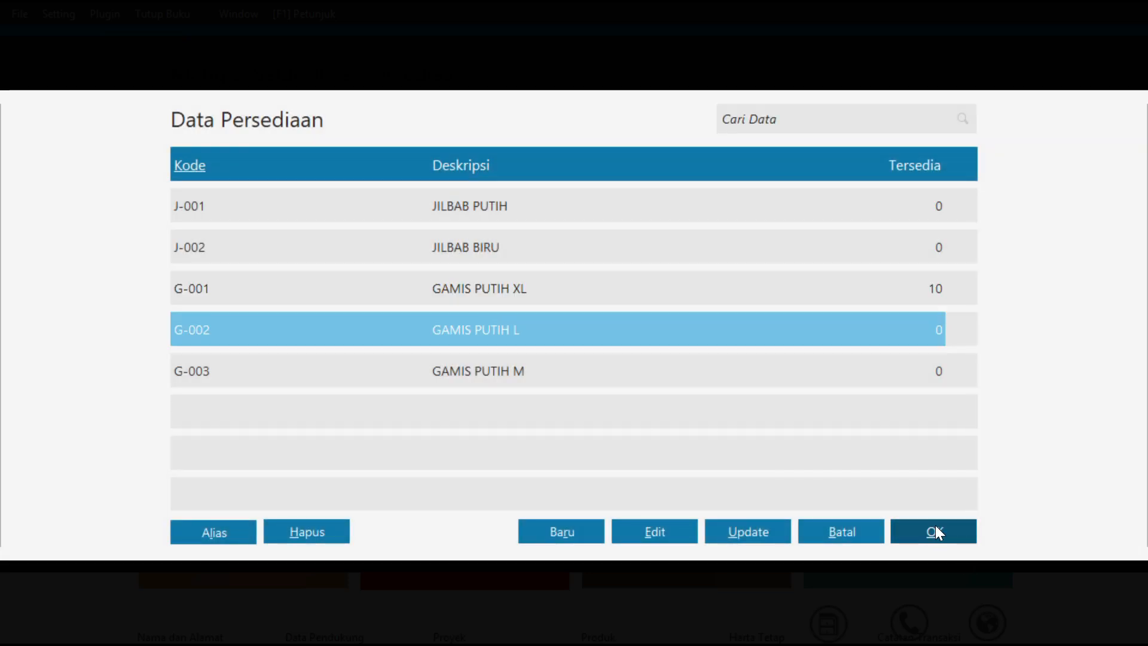
pyautogui.click(402, 336)
pyautogui.write('10')
pyautogui.press('Tab')
pyautogui.write('100000')
pyautogui.press('Tab')
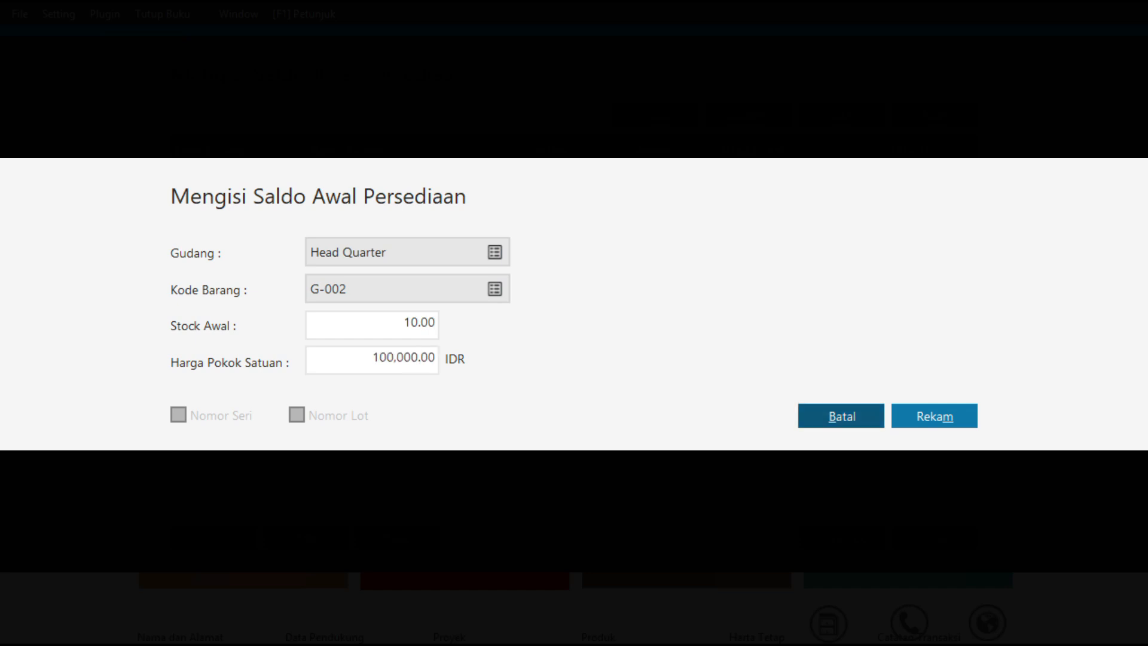
pyautogui.click(911, 410)
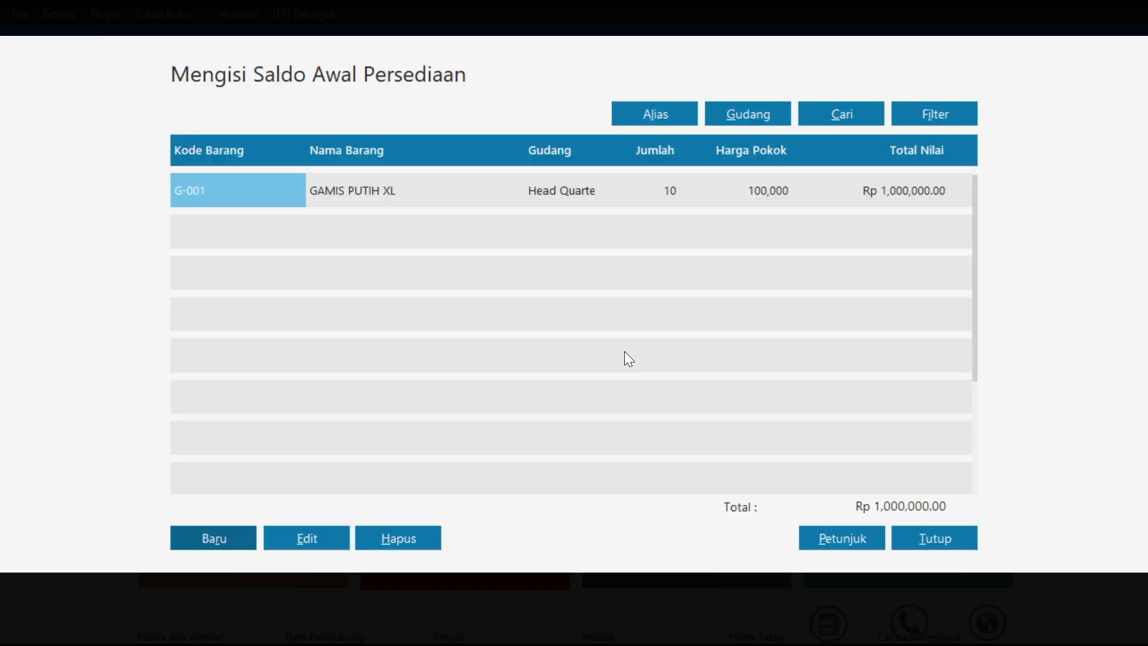
# Record an inventory opening balance for G-003, GAMIS PUTIH M, with stock 10 and a unit cost of 100,000 IDR
pyautogui.click(205, 540)
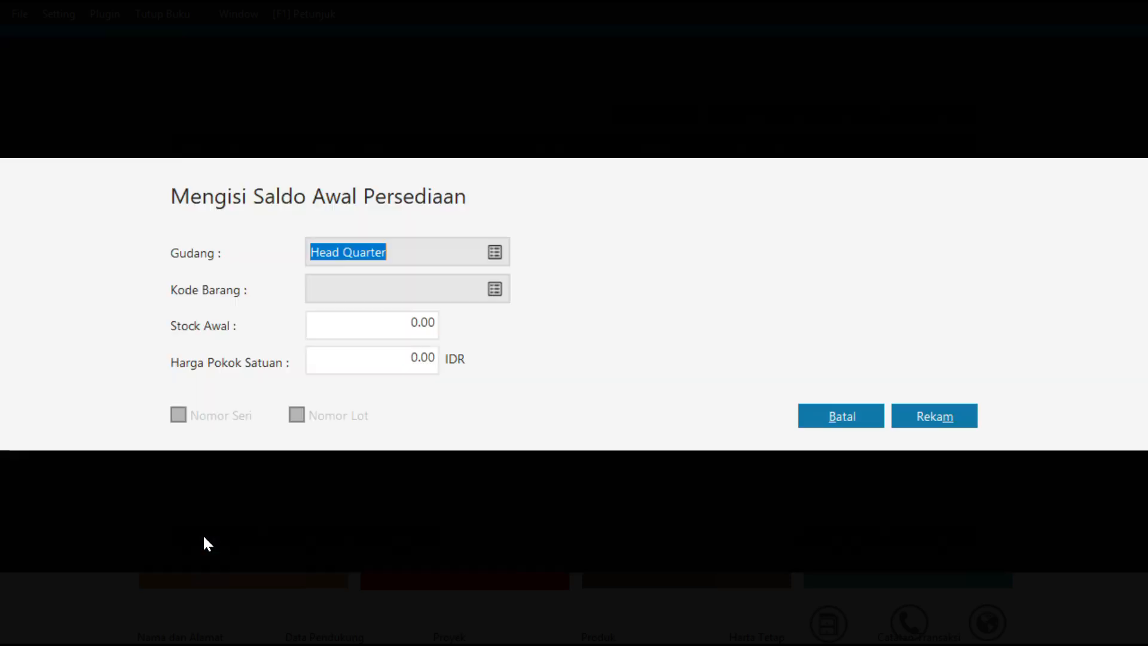
pyautogui.click(495, 289)
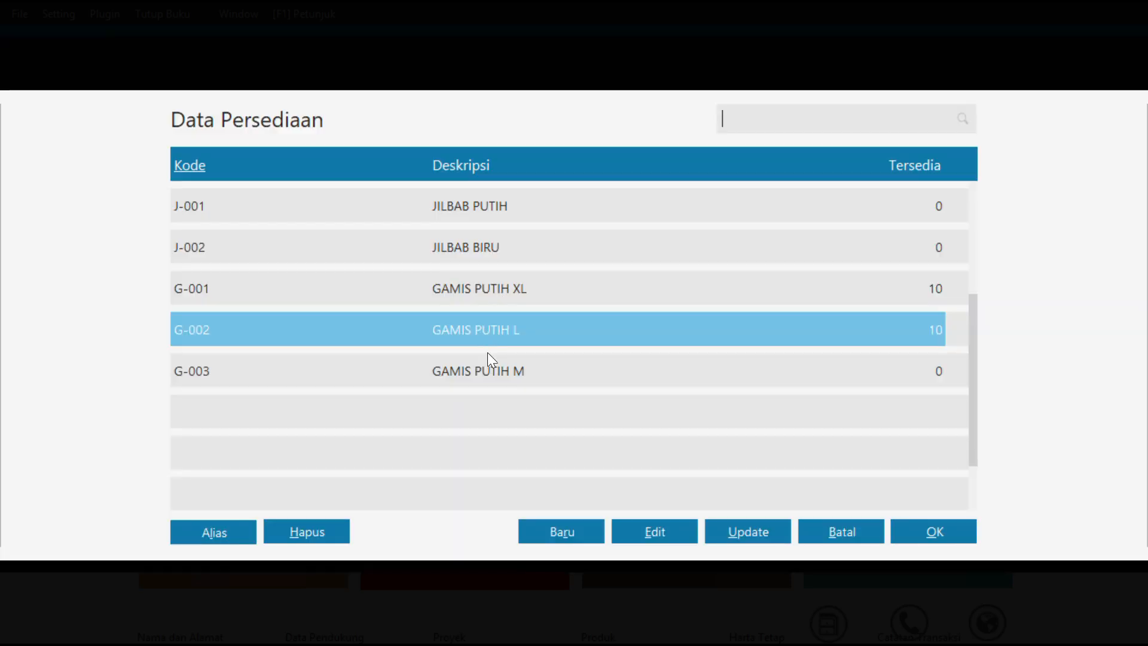
pyautogui.click(489, 366)
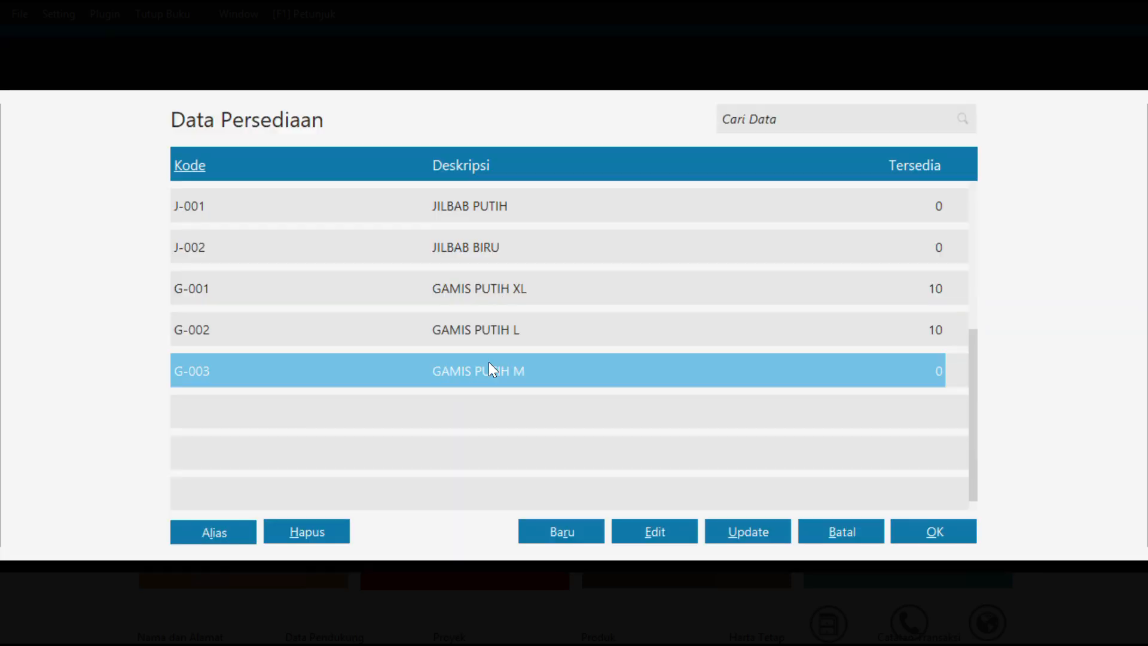
pyautogui.click(926, 529)
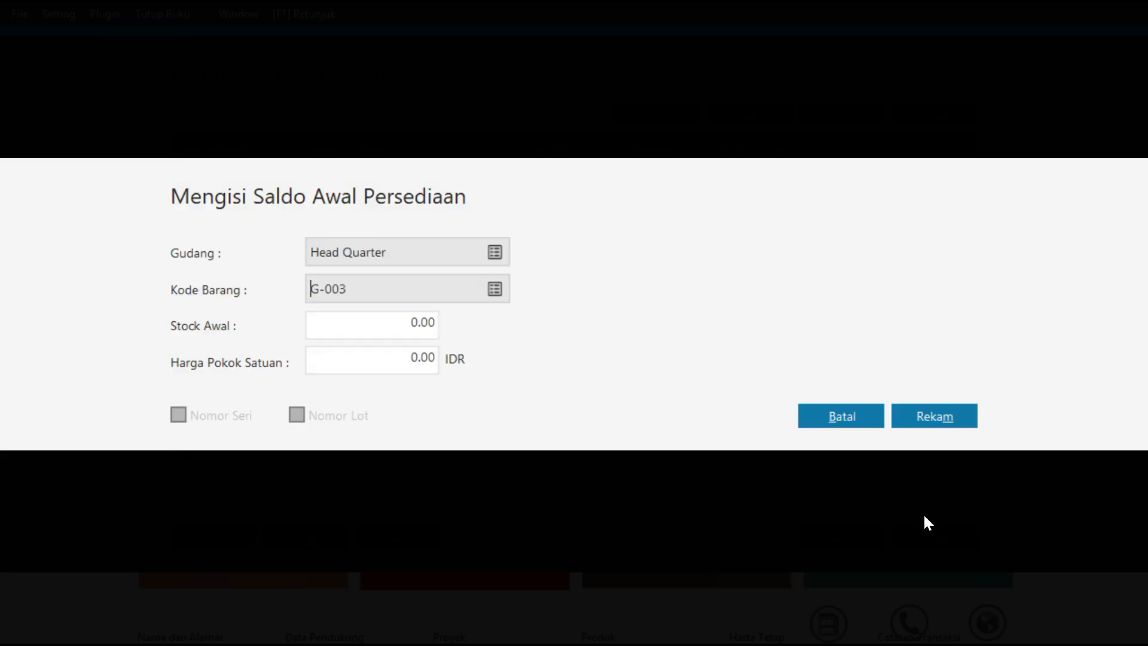
pyautogui.press('Tab')
pyautogui.write('10')
pyautogui.press('Tab')
pyautogui.write('1000000')
pyautogui.press('BackSpace')
pyautogui.press('Tab')
pyautogui.click(951, 413)
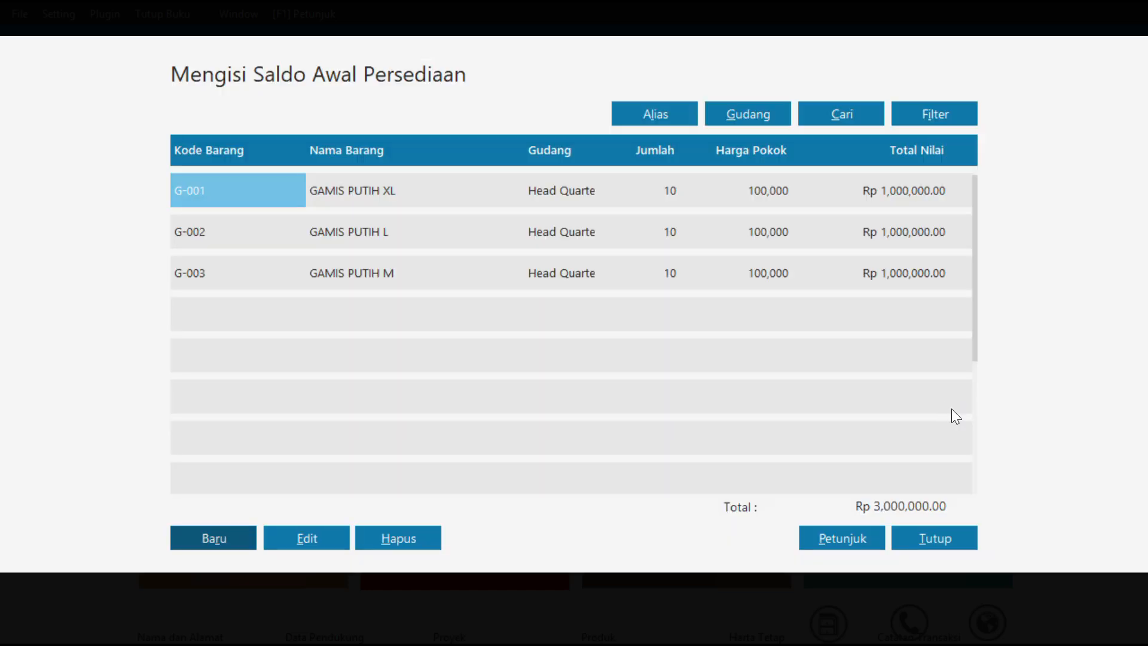
# Record an inventory opening balance for J-001, JILBAB PUTIH, with stock 10 and a unit cost of 10,000 IDR
pyautogui.click(211, 541)
pyautogui.click(495, 289)
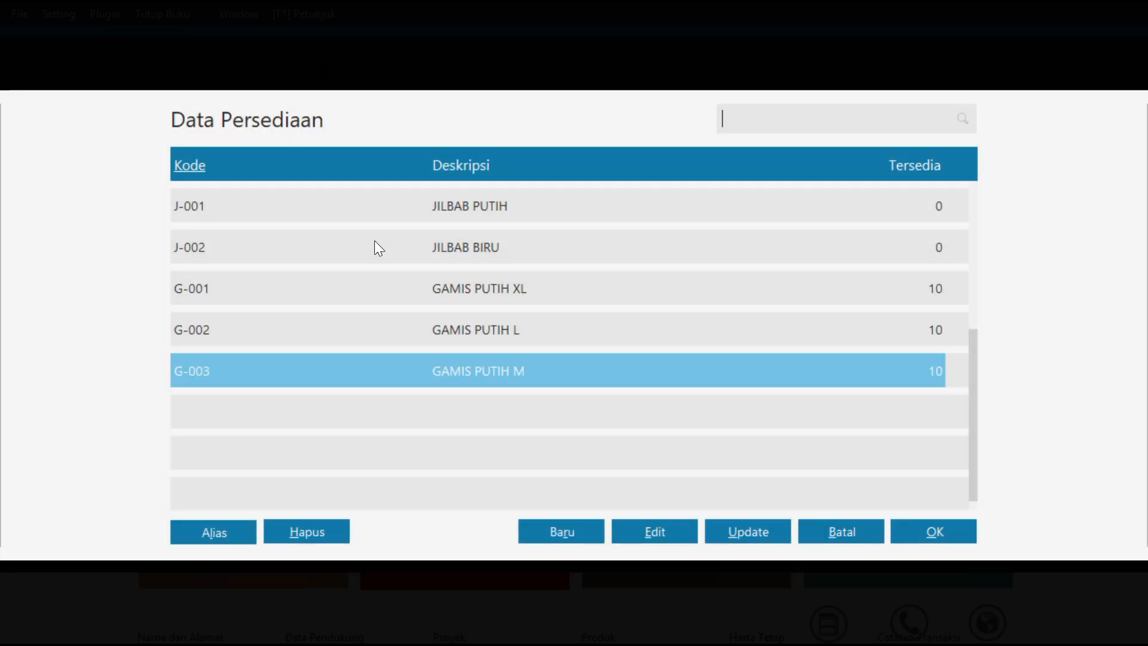
pyautogui.click(366, 208)
pyautogui.click(937, 531)
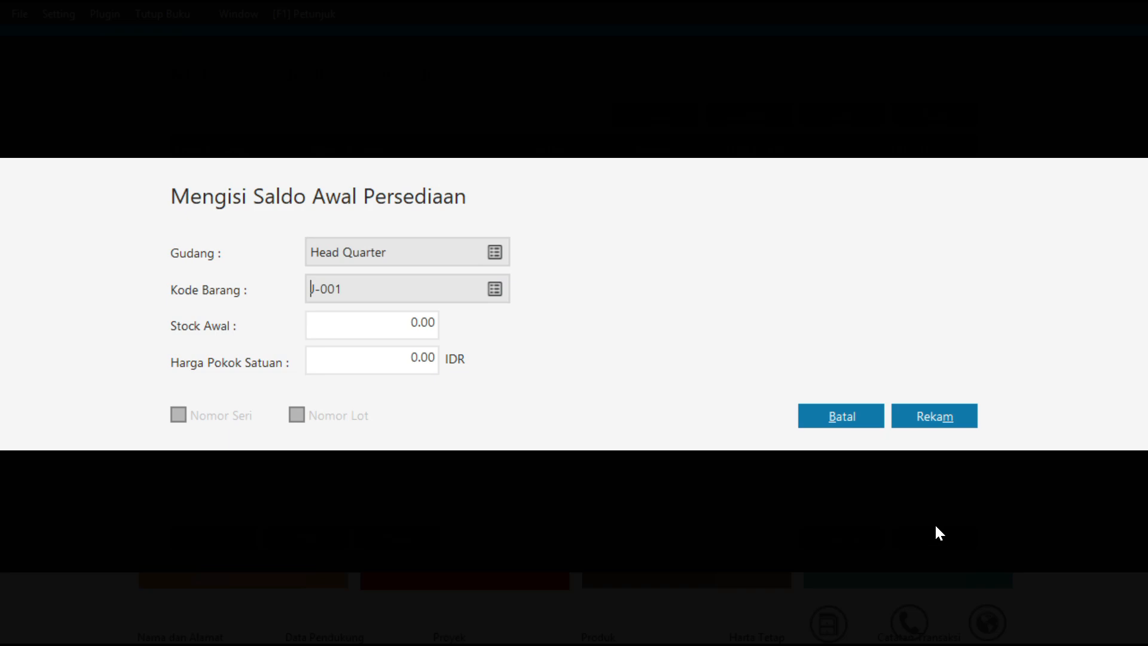
pyautogui.click(384, 312)
pyautogui.write('10')
pyautogui.press('Tab')
pyautogui.write('10000')
pyautogui.press('Tab')
pyautogui.click(918, 418)
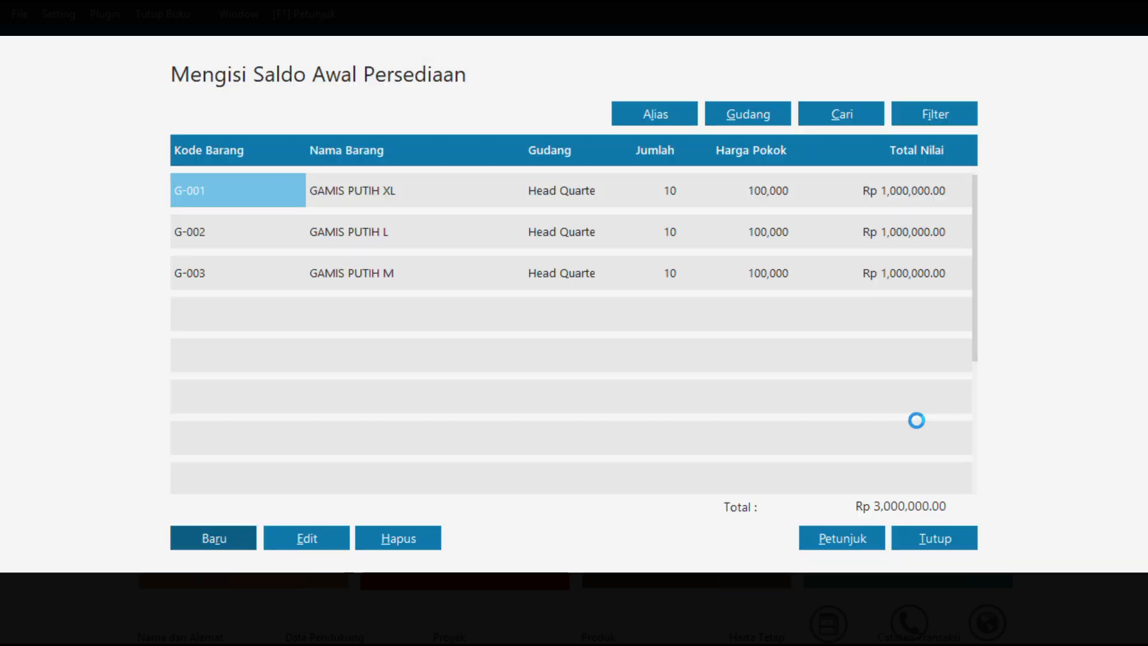
# Record an inventory opening balance for J-002, JILBAB BIRU, with stock 10 and a unit cost of 10,000 IDR
pyautogui.click(194, 539)
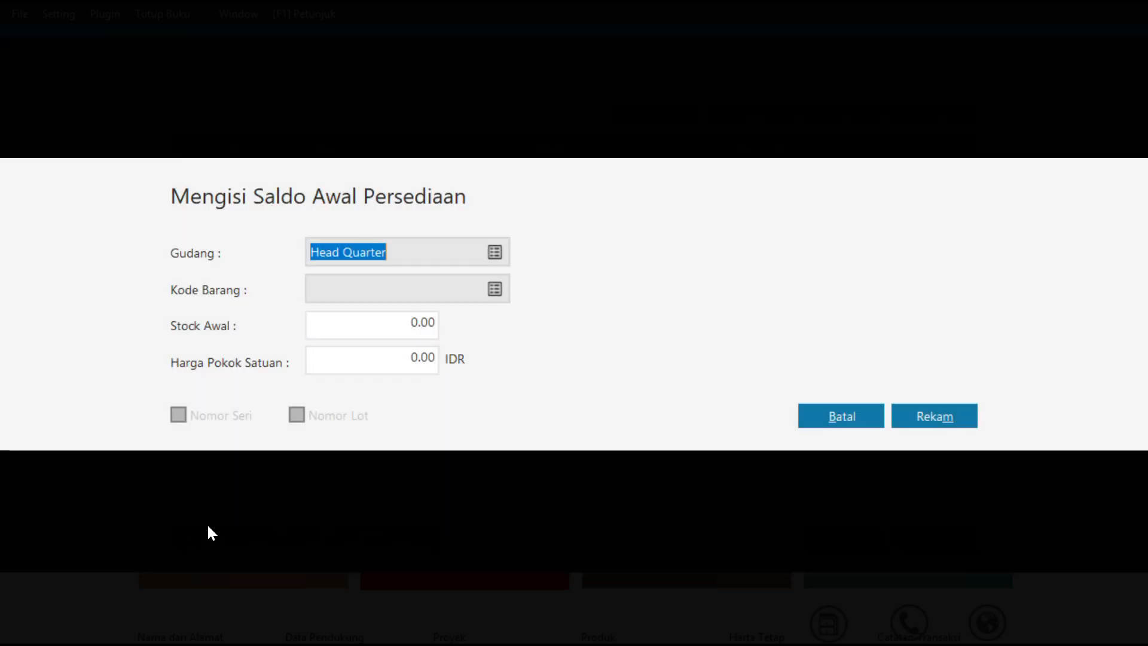
pyautogui.click(499, 288)
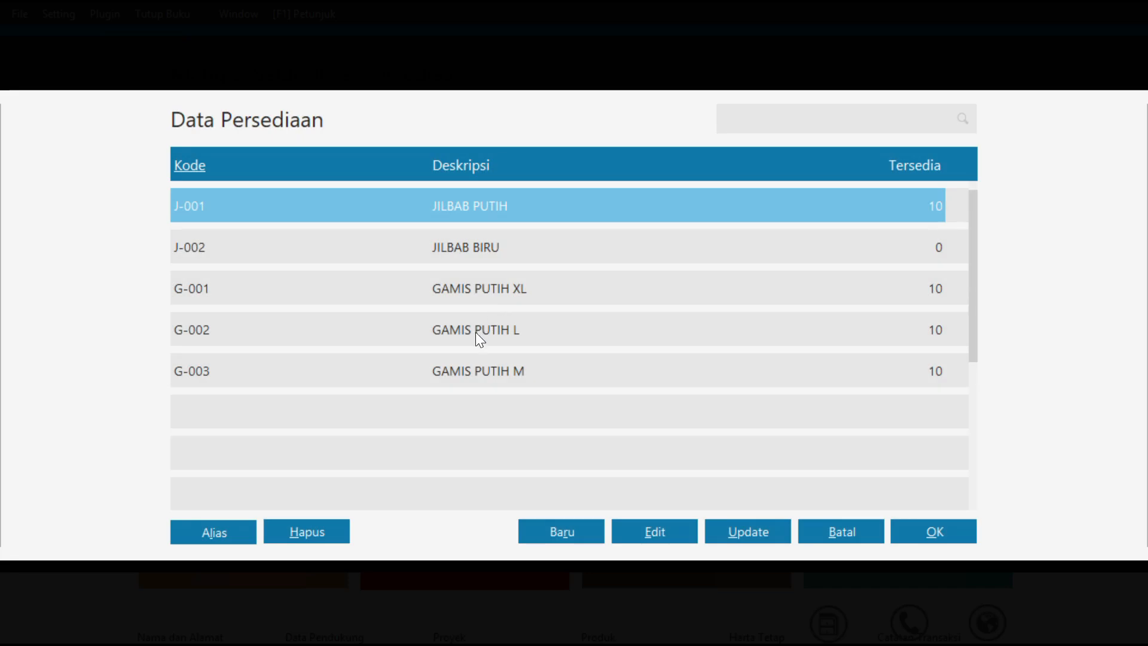
pyautogui.click(457, 261)
pyautogui.click(904, 528)
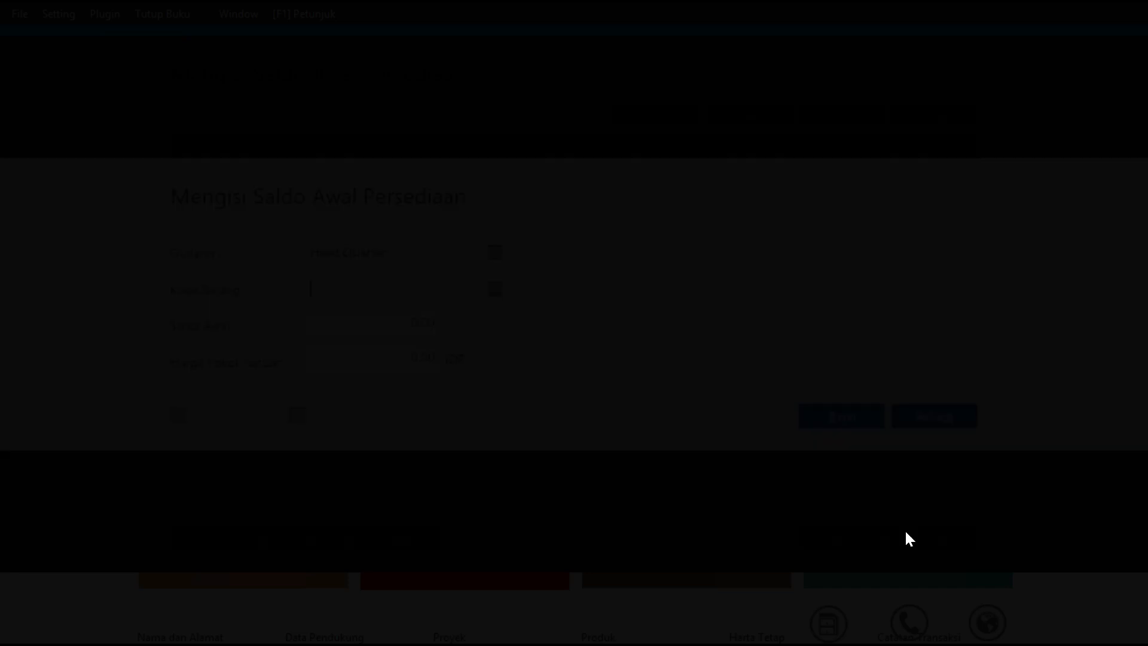
pyautogui.press('Tab')
pyautogui.write('10')
pyautogui.press('Tab')
pyautogui.write('10000')
pyautogui.press('Tab')
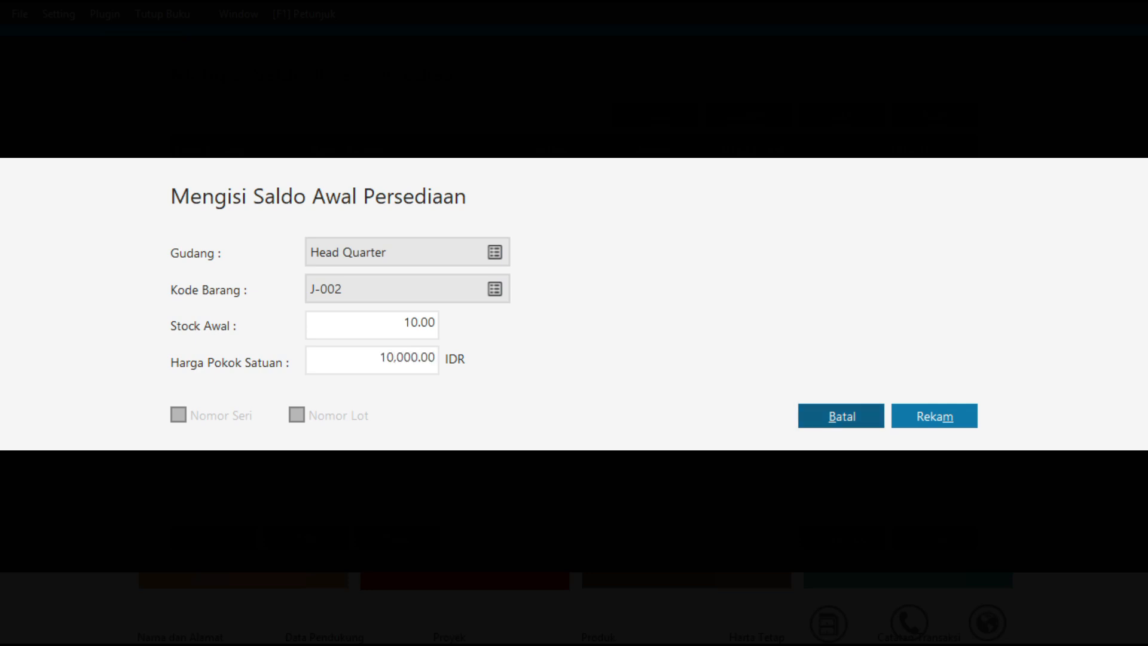
pyautogui.click(935, 417)
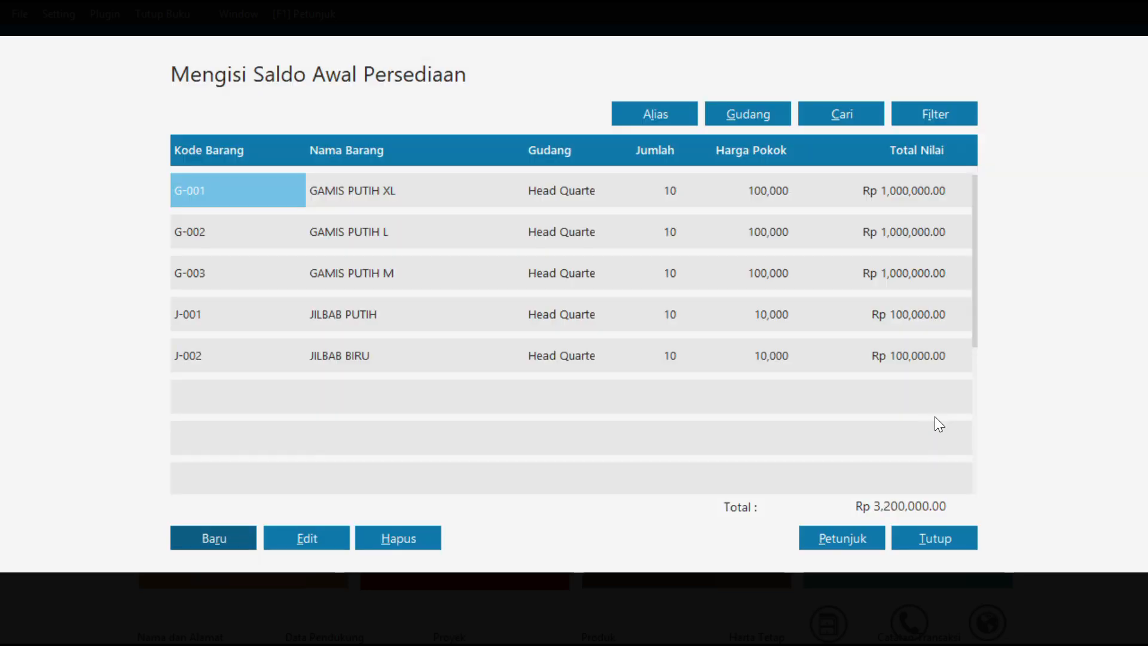
# Close the inventory opening balances and run the recalculation of the ending inventory balances
pyautogui.click(937, 537)
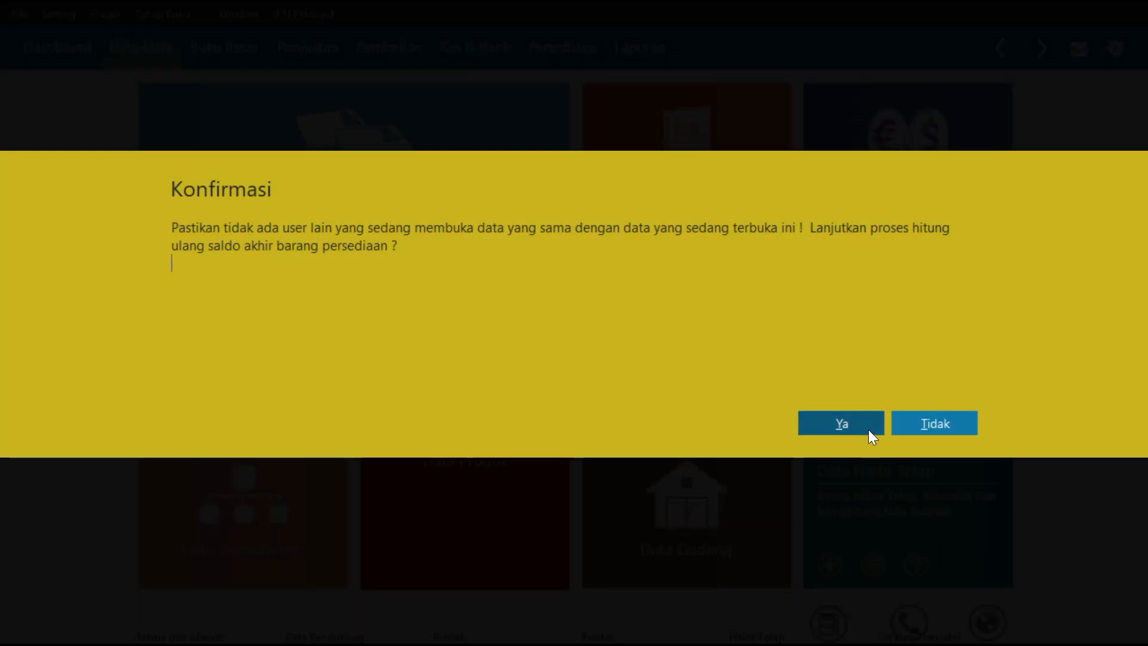
pyautogui.click(869, 432)
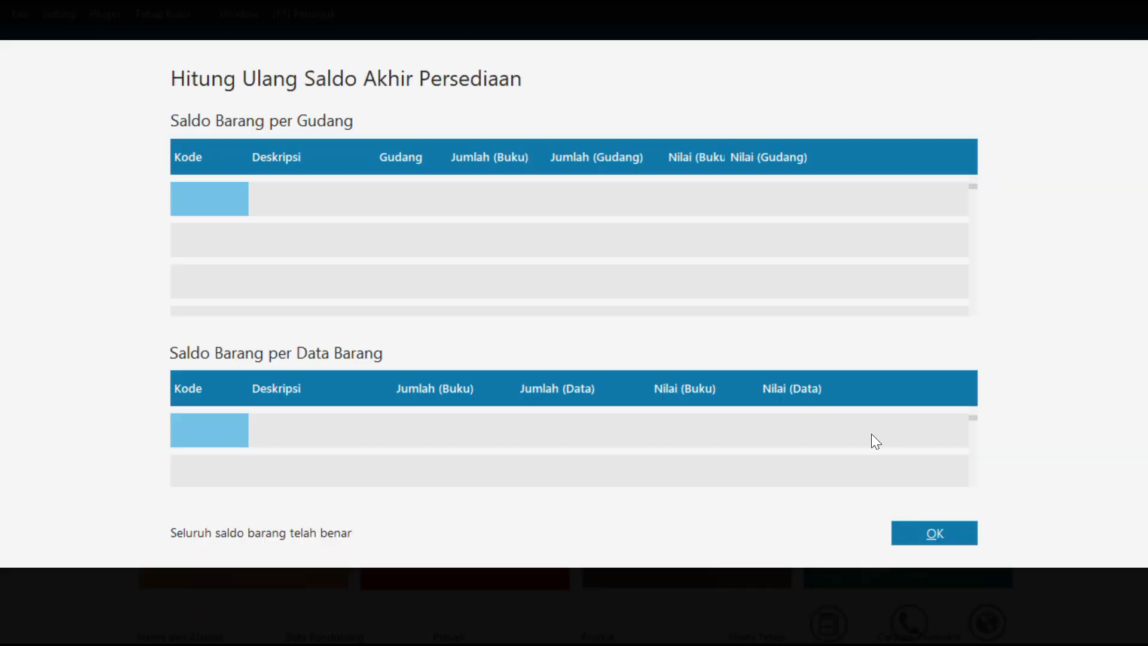
pyautogui.click(916, 534)
# Examine the available stock, unit cost and total value of the products in the product data table, and close it
pyautogui.click(514, 415)
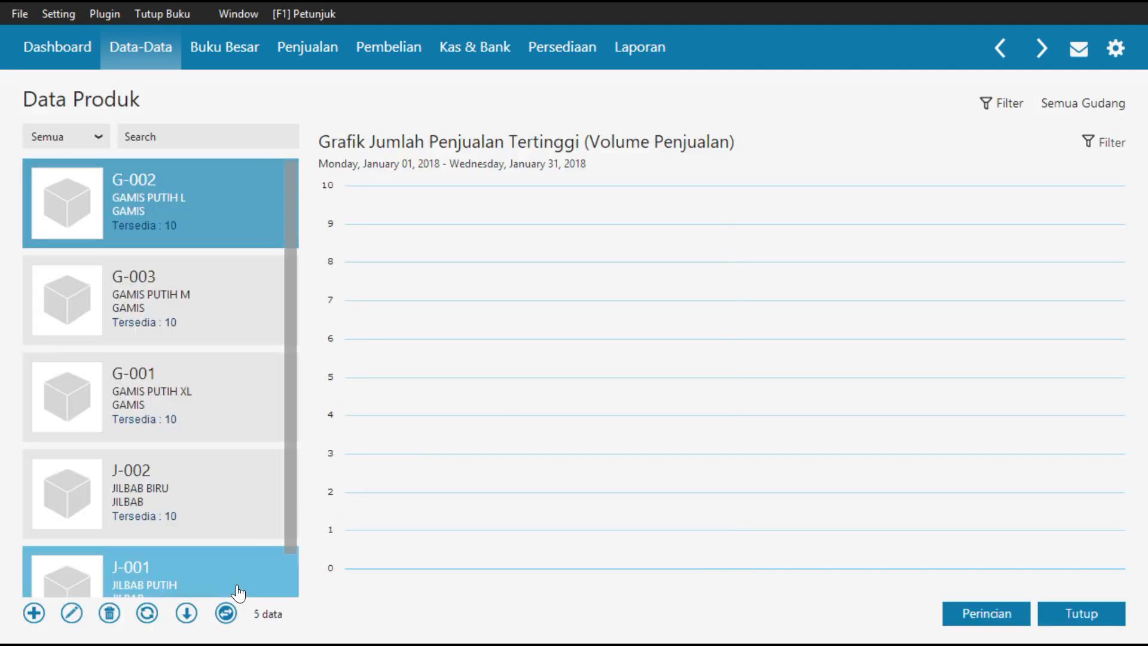
pyautogui.click(226, 612)
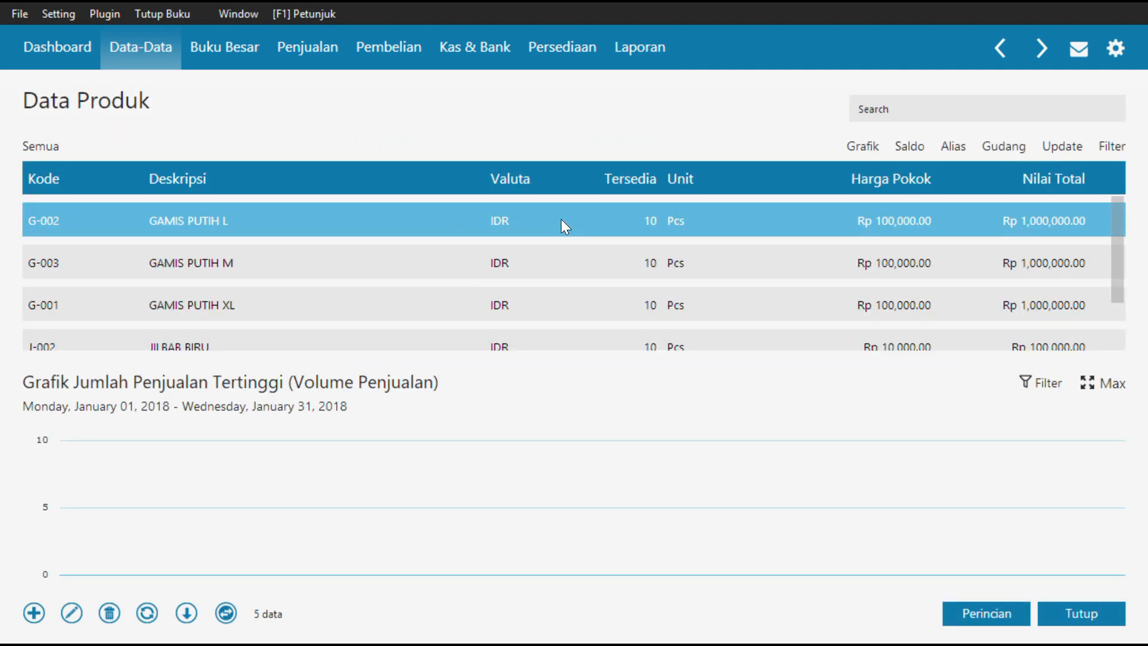
pyautogui.moveTo(1117, 239)
pyautogui.mouseDown()
pyautogui.moveTo(1129, 294)
pyautogui.moveTo(1107, 225)
pyautogui.mouseUp()
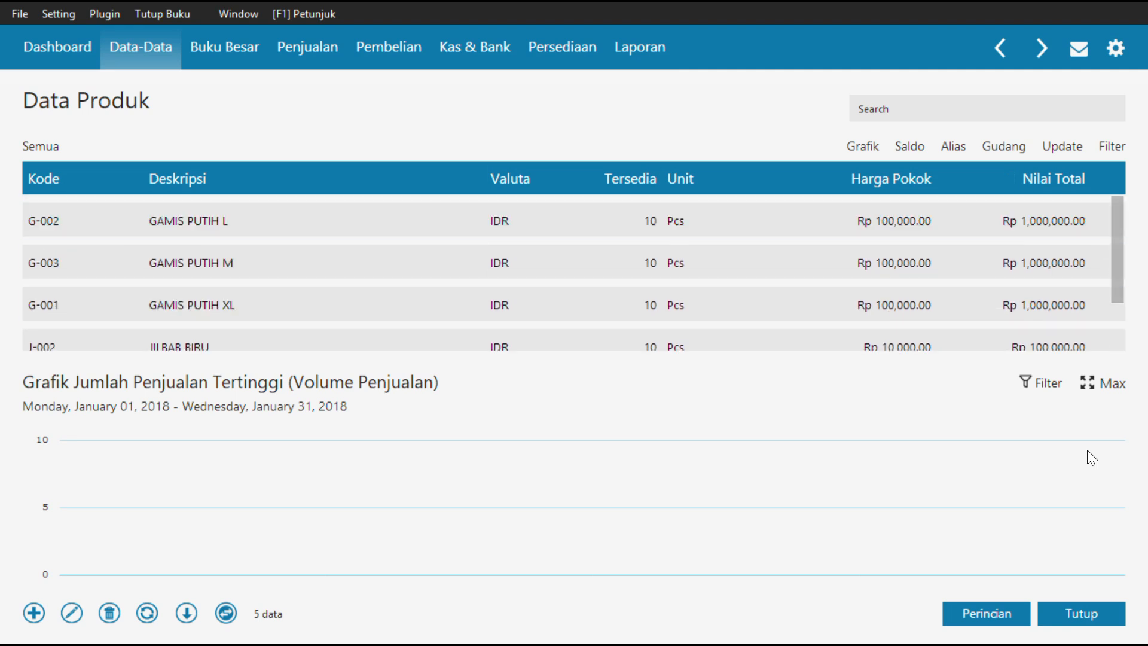
pyautogui.click(1085, 616)
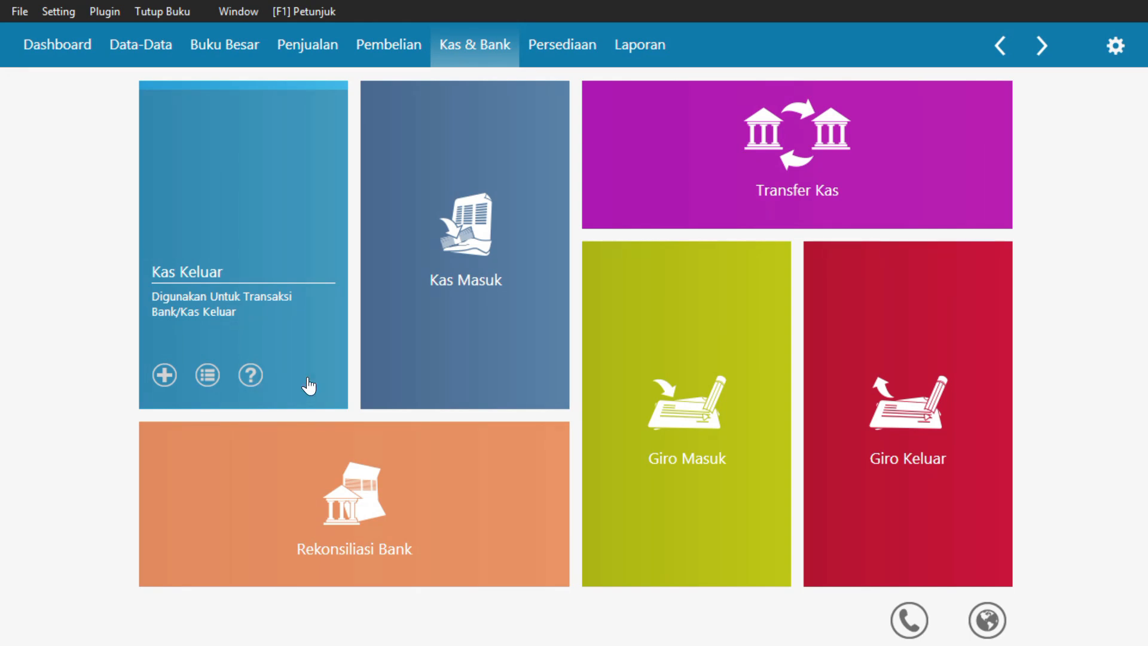
# Start a new cash-out transaction and create a new name record of type Vendor for its recipient
pyautogui.click(164, 375)
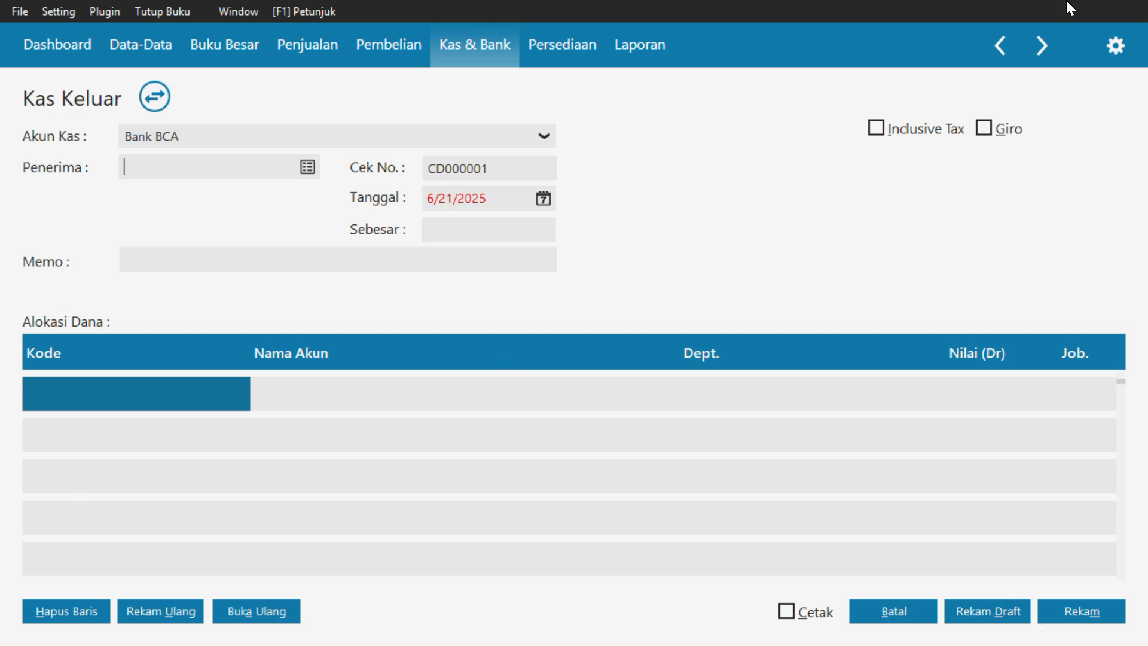
pyautogui.click(314, 168)
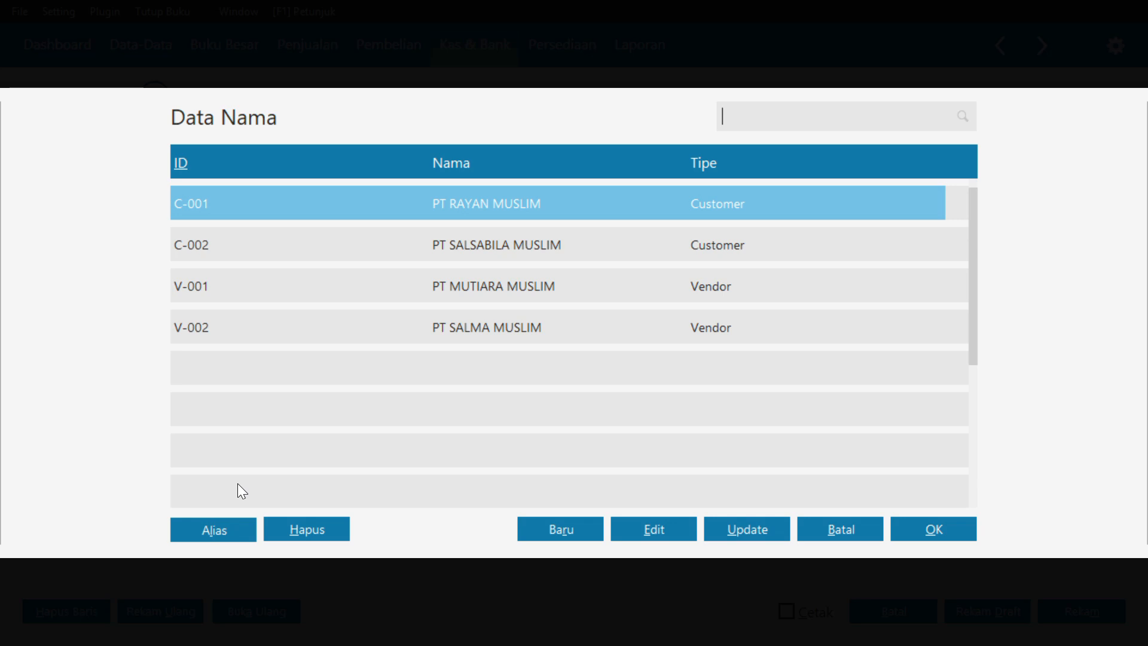
pyautogui.click(566, 531)
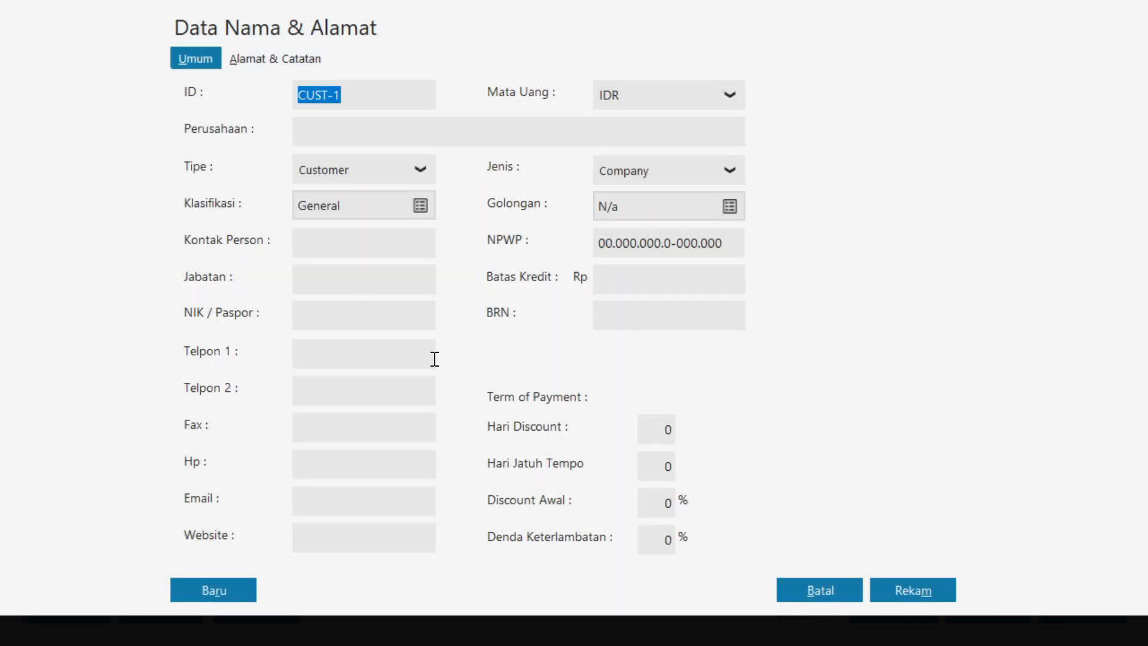
pyautogui.click(353, 98)
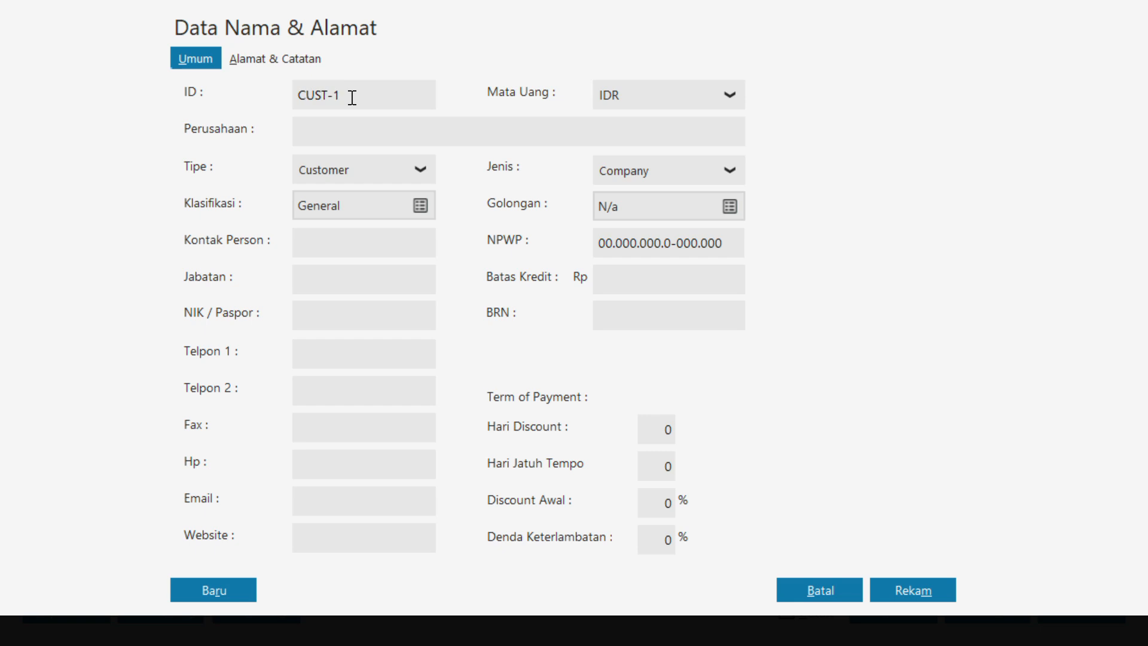
pyautogui.click(358, 172)
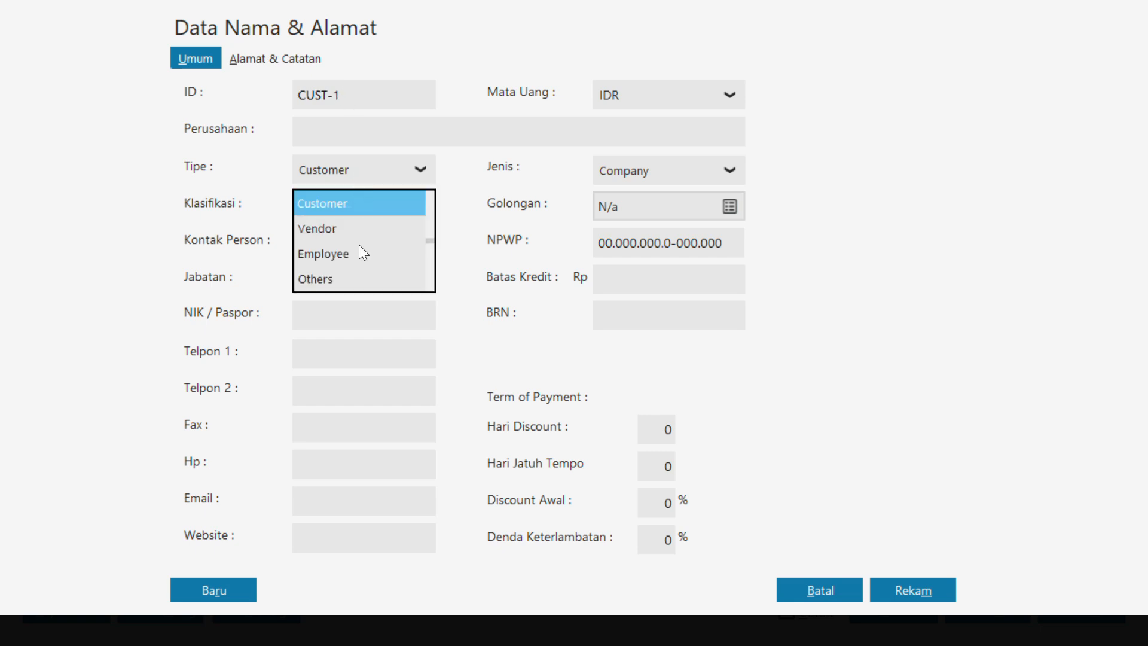
pyautogui.click(335, 229)
# Give the new vendor the ID V-003 and the company name PT MEGAH HOME
pyautogui.doubleClick(368, 96)
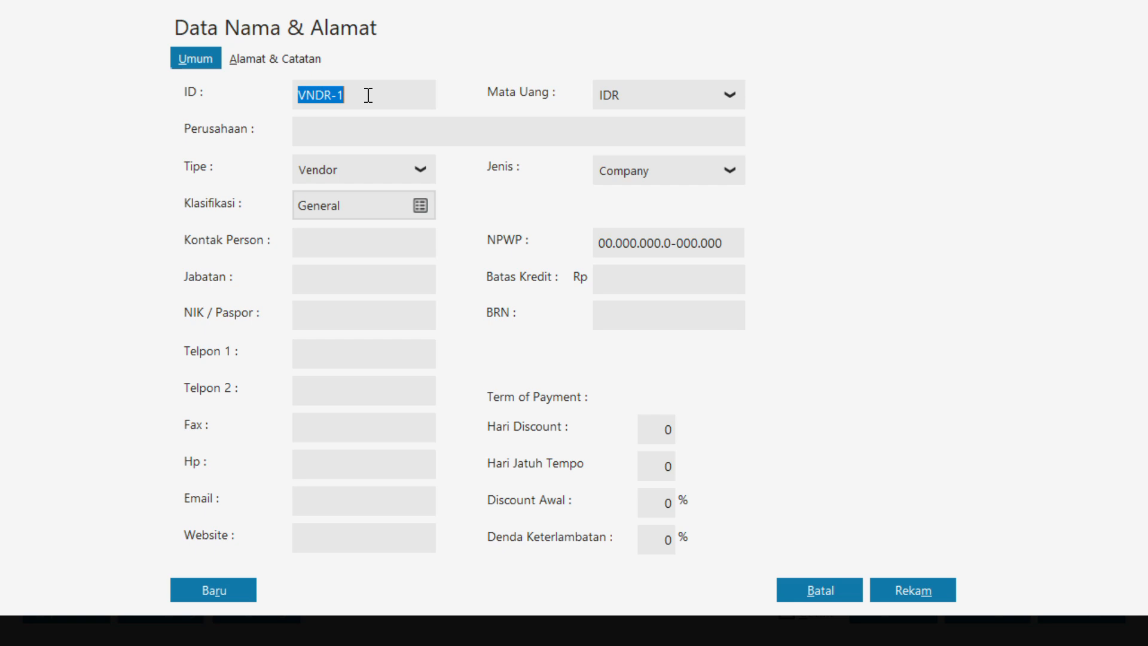
pyautogui.click(368, 96)
pyautogui.press('BackSpace')
pyautogui.press('BackSpace')
pyautogui.press('BackSpace')
pyautogui.press('BackSpace')
pyautogui.press('BackSpace')
pyautogui.write('-00')
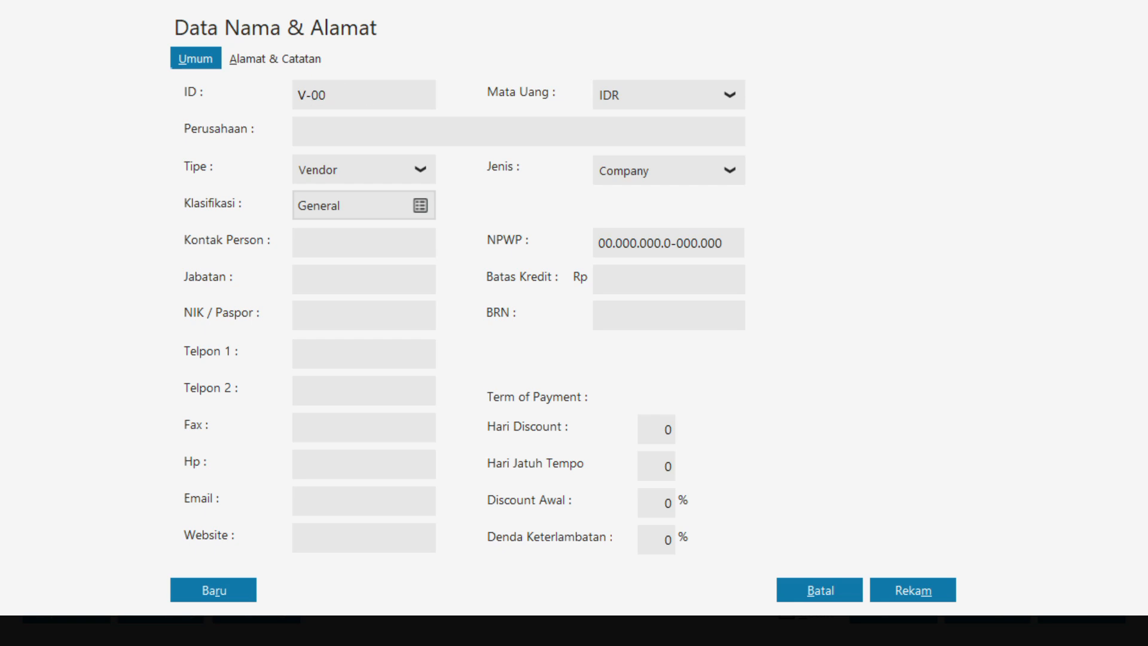
pyautogui.write('3')
pyautogui.click(355, 125)
pyautogui.write('PT MEGAH HOME')
# Fill in the street address of vendor PT MEGAH HOME in its address details
pyautogui.click(275, 55)
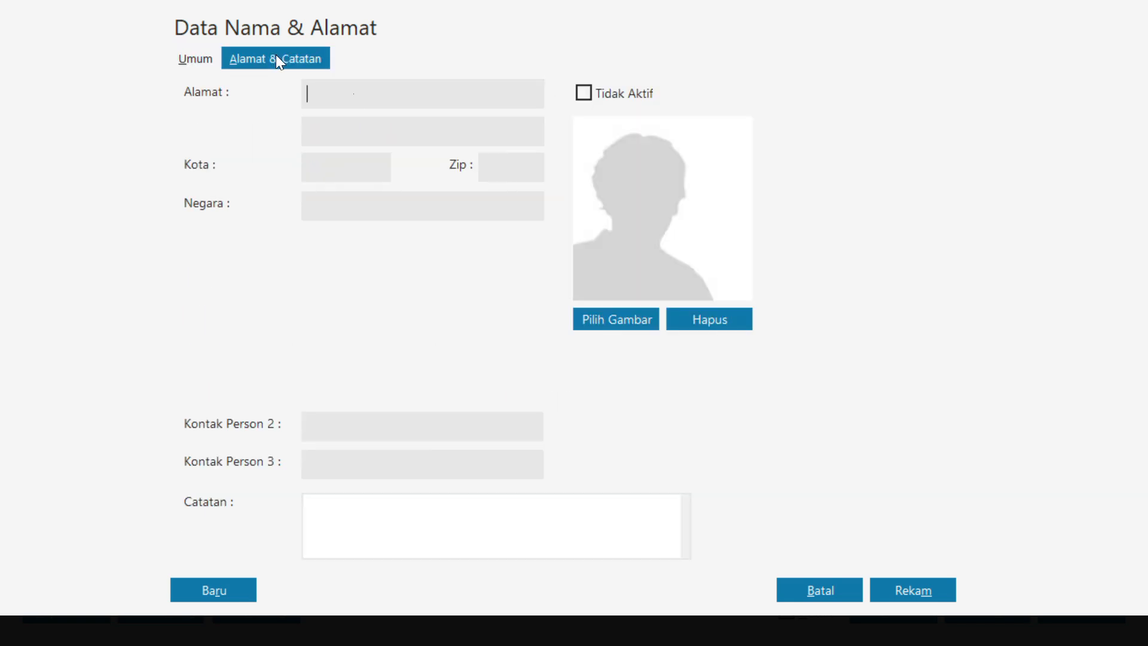
pyautogui.click(361, 102)
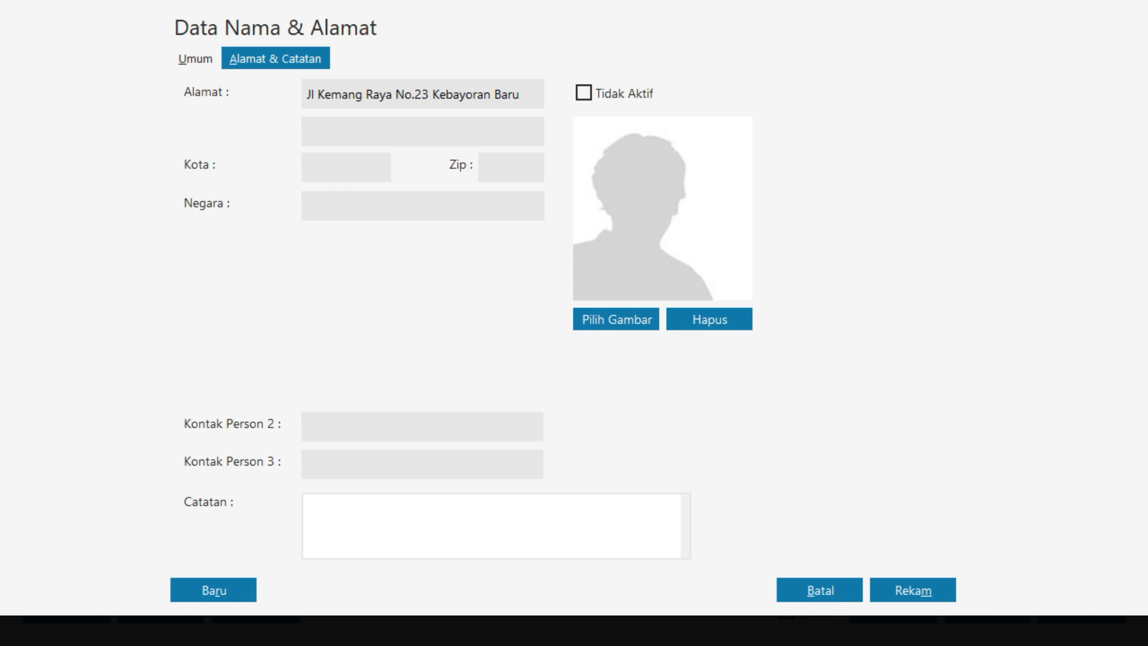
# Fill in the city of vendor PT MEGAH HOME in its address details and set the country to Indonesia
pyautogui.click(365, 171)
pyautogui.write('Jakartra')
pyautogui.write(' Selatan')
pyautogui.press('BackSpace')
pyautogui.press('BackSpace')
pyautogui.press('BackSpace')
pyautogui.write('tan')
pyautogui.press('BackSpace')
pyautogui.click(401, 203)
pyautogui.write('Indonesia')
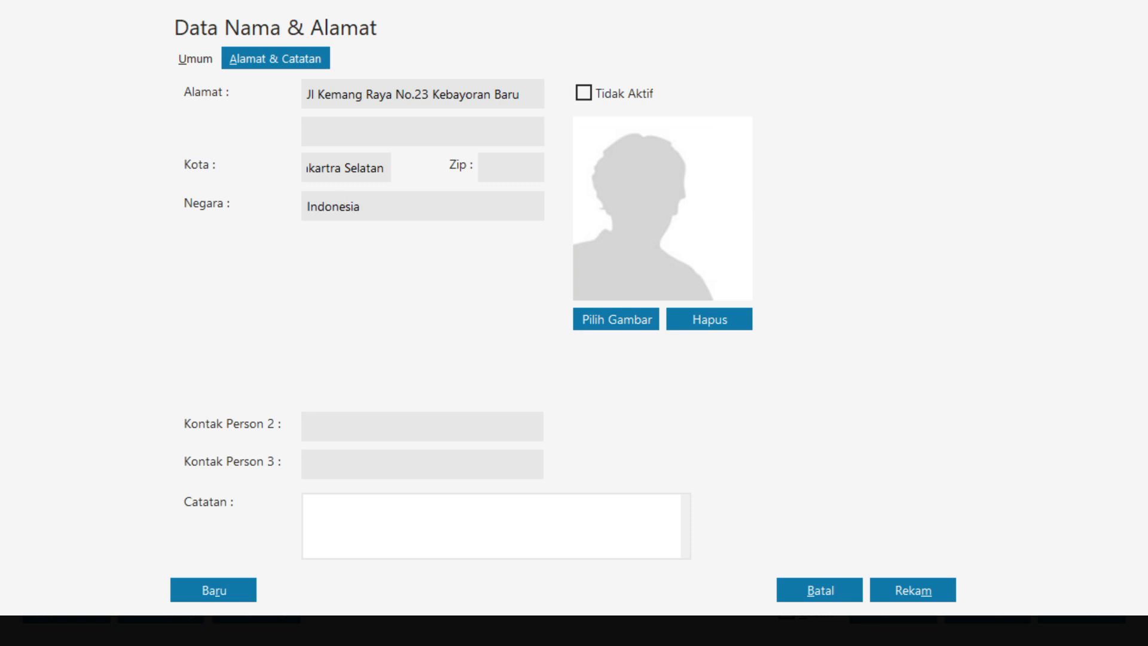
# Save the new vendor record and choose PT MEGAH HOME as the recipient of the cash-out transaction
pyautogui.click(920, 590)
pyautogui.click(840, 420)
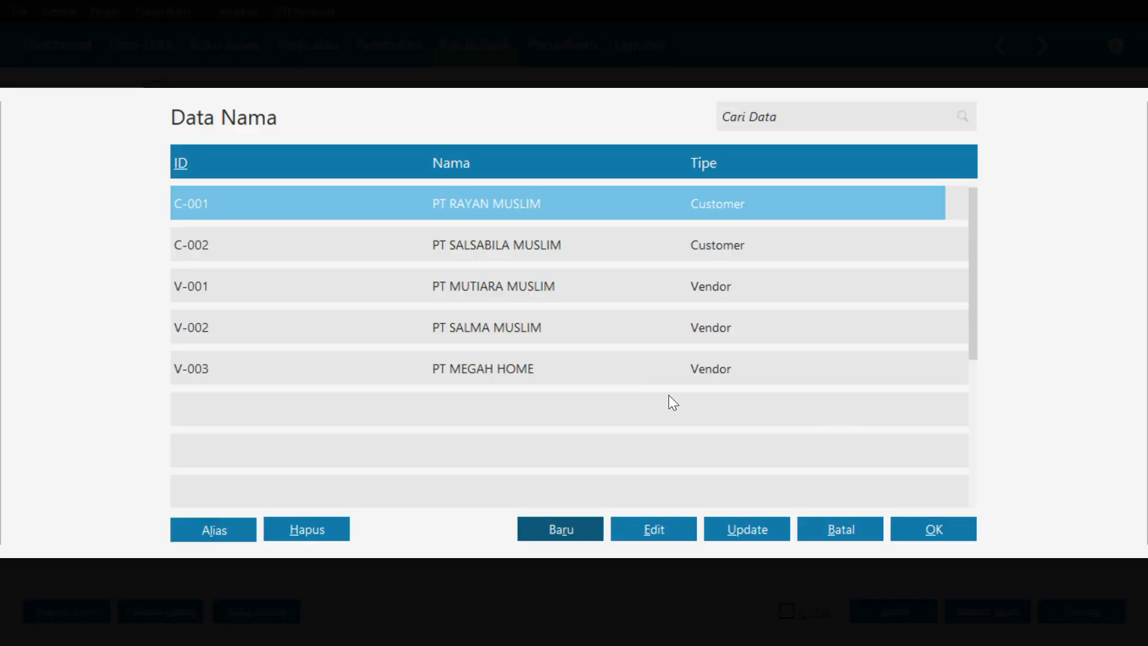
pyautogui.click(458, 378)
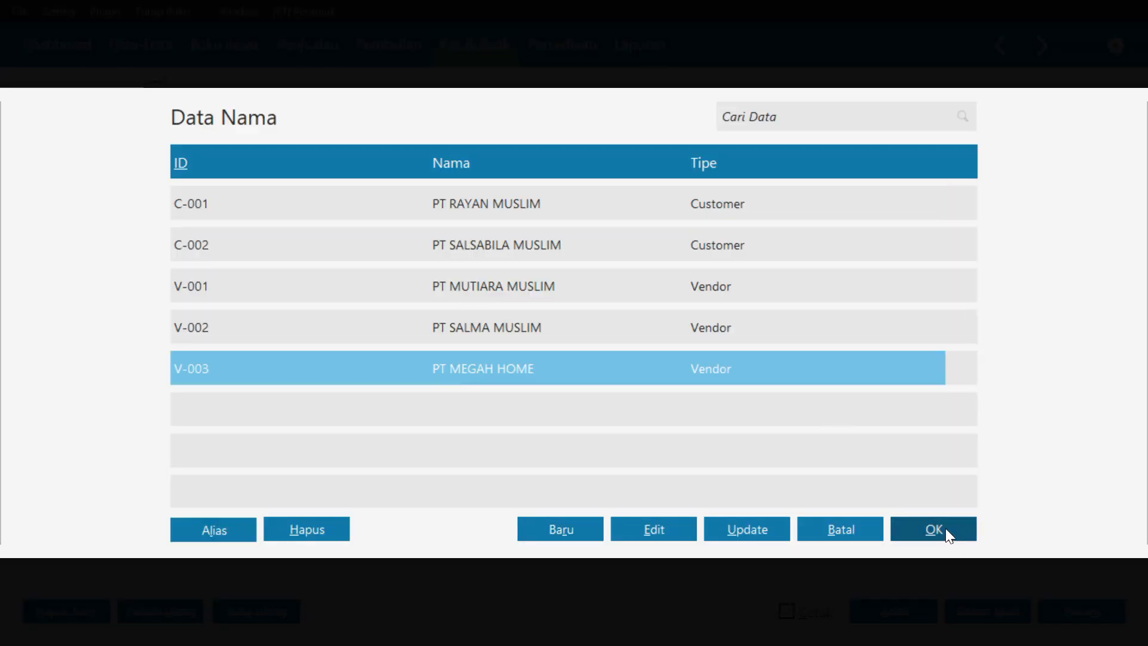
pyautogui.click(945, 528)
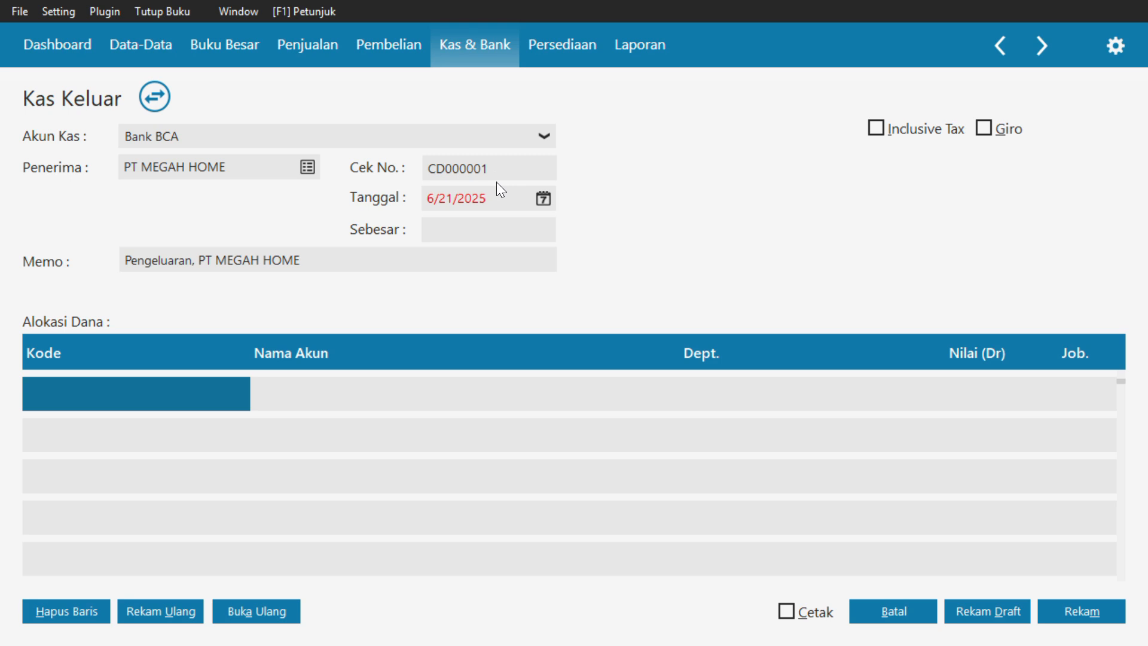
# Set the cash-out date to 1/1/2018, the first day of the accounting period
pyautogui.click(543, 199)
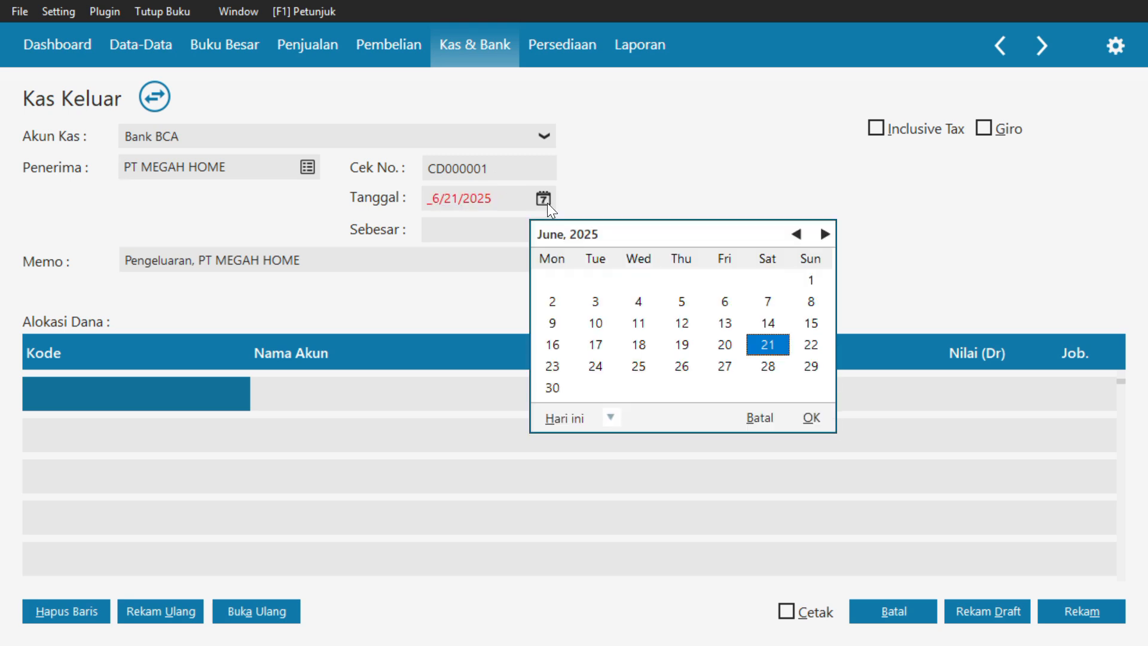
pyautogui.click(619, 417)
pyautogui.click(659, 368)
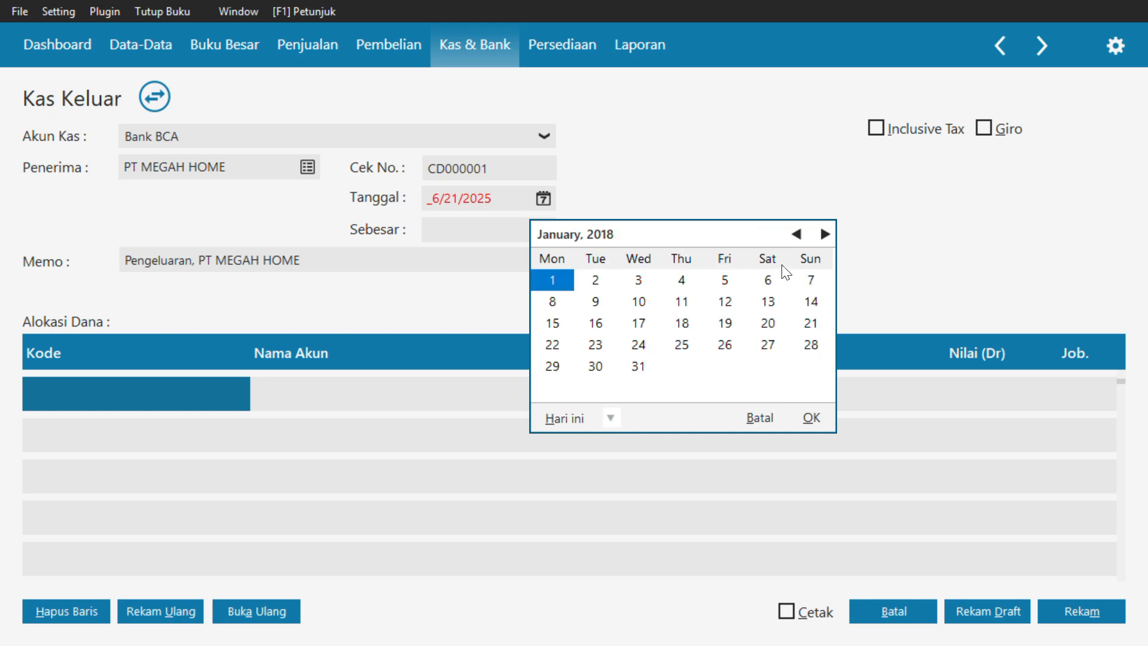
pyautogui.click(805, 418)
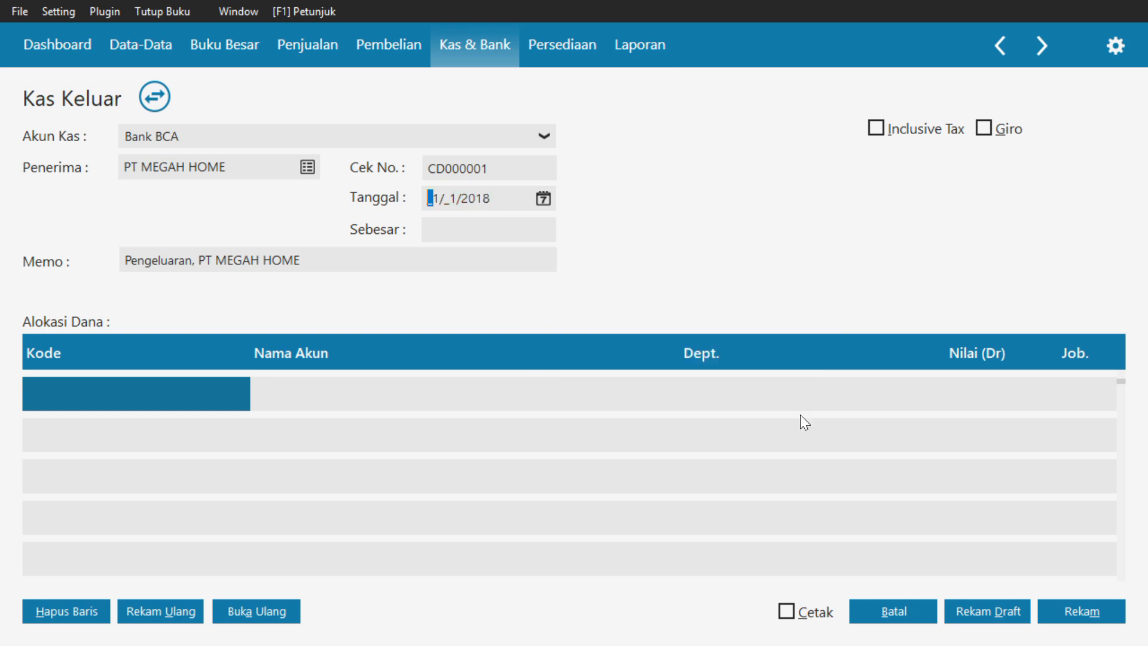
# Find "beban sewa" in the account list and allocate the first cash-out line to Beban Sewa Kantor
pyautogui.doubleClick(109, 390)
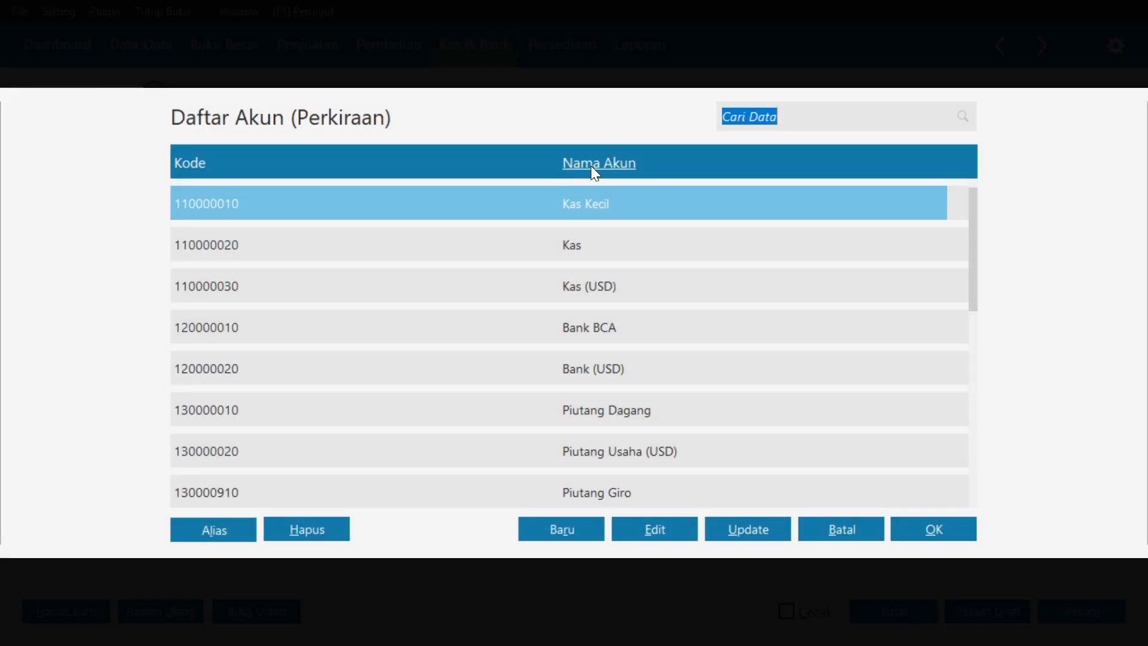
pyautogui.click(759, 122)
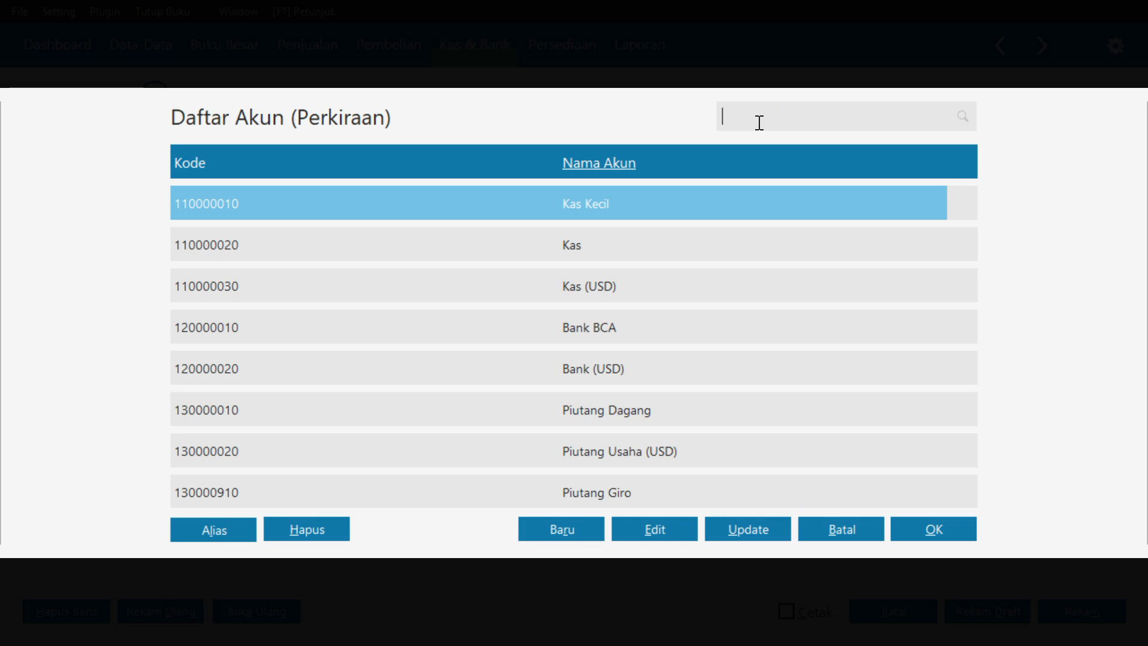
pyautogui.write('beban sewa')
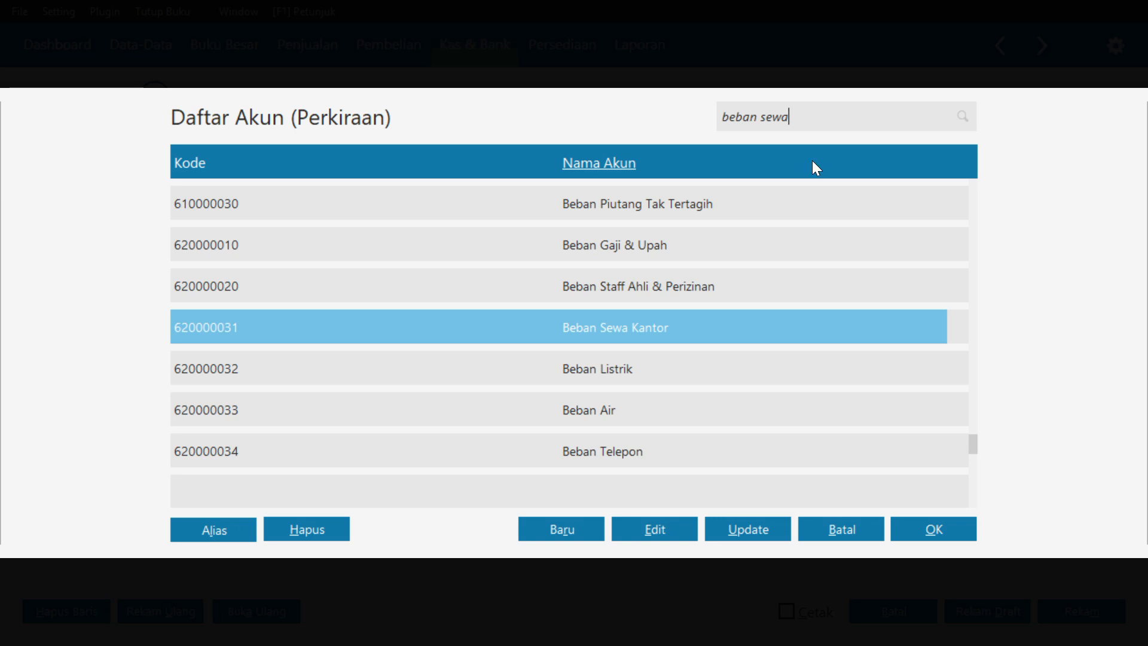
pyautogui.click(927, 529)
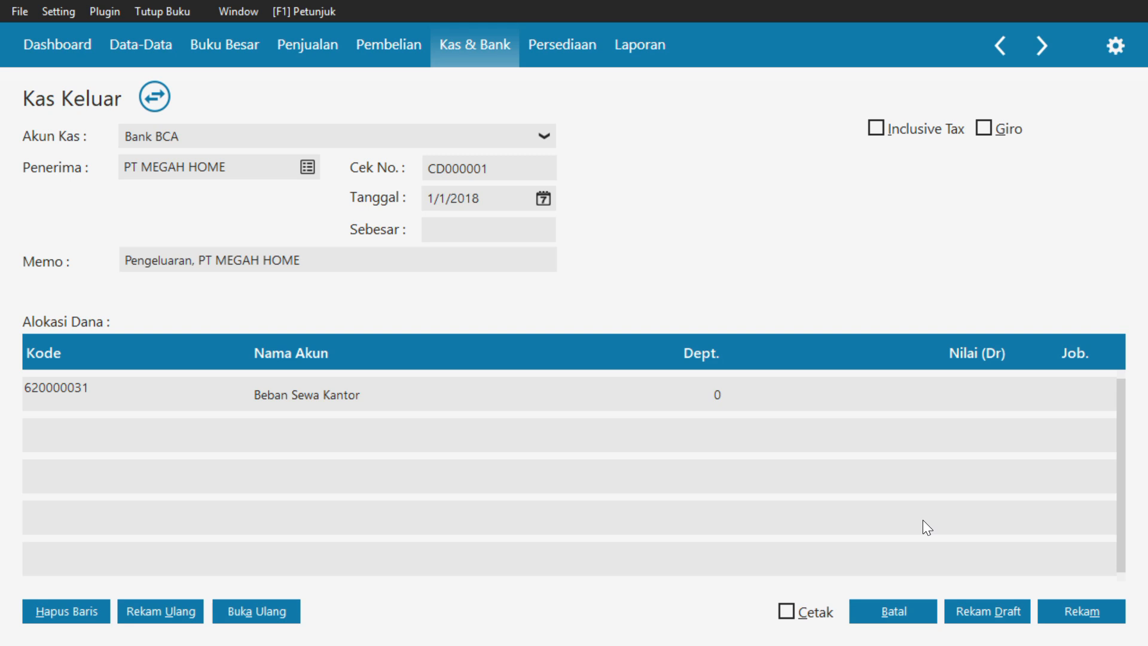
# Enter Rp 24,000,000 as the debit value of the Beban Sewa Kantor line and as the total payment amount
pyautogui.press('Tab')
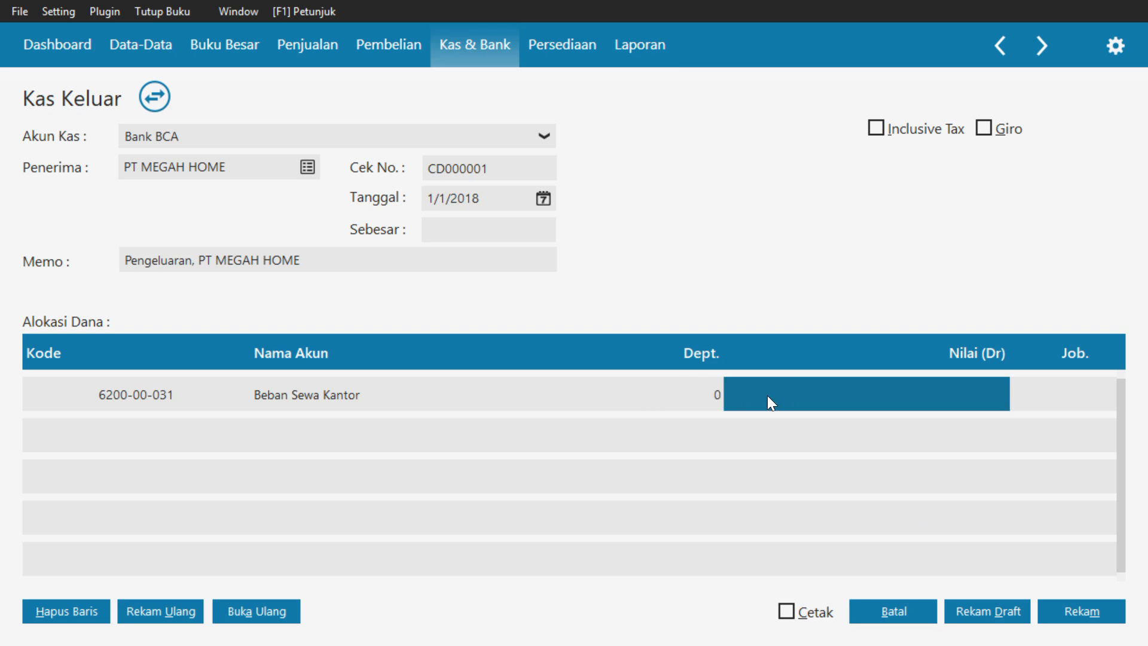
pyautogui.write('24000000')
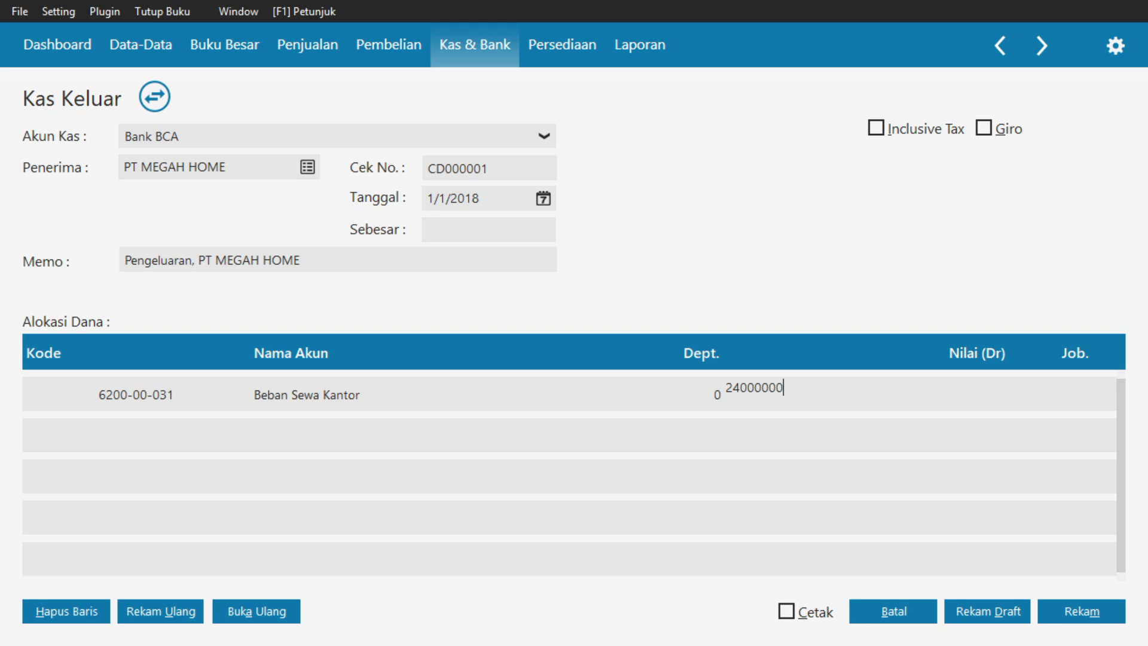
pyautogui.press('Tab')
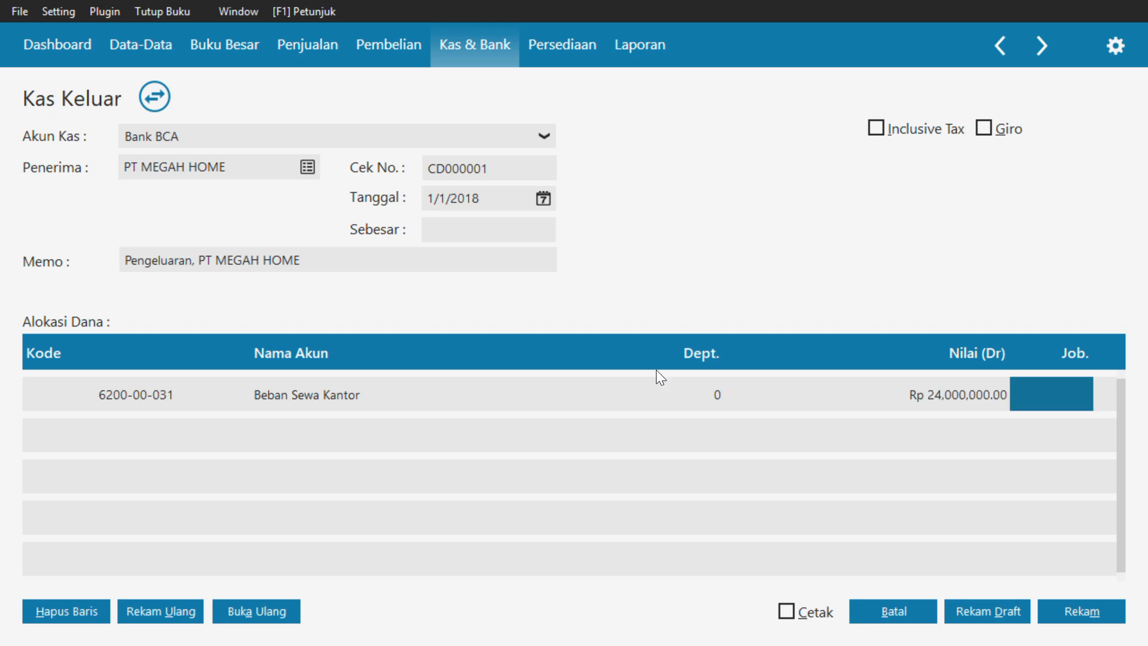
pyautogui.click(526, 229)
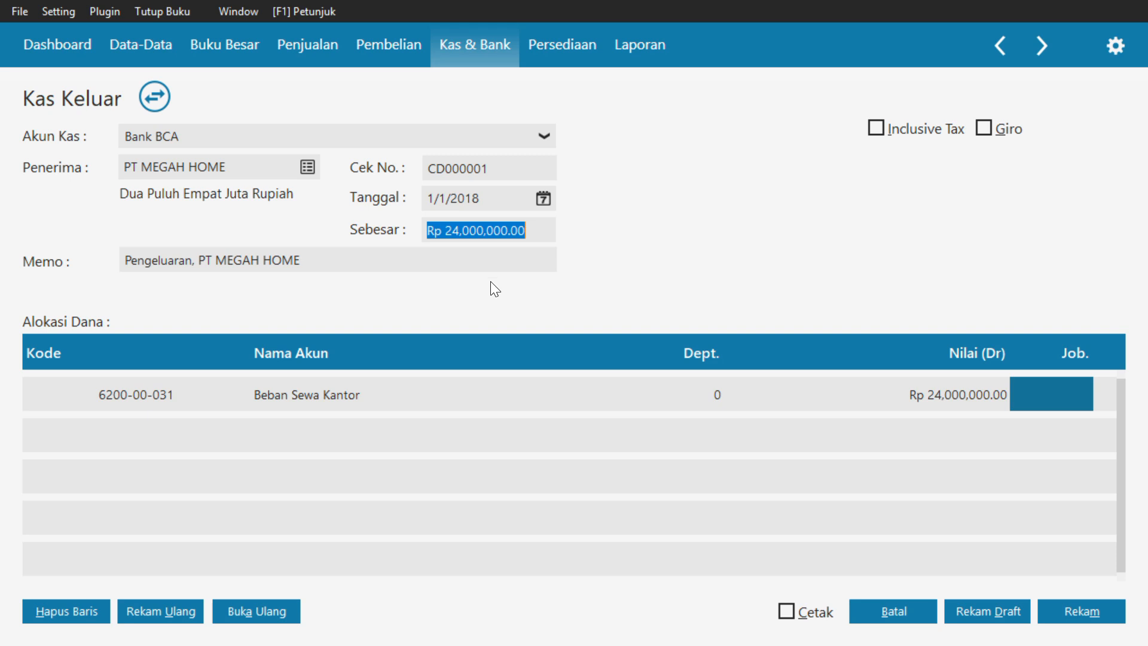
# Set the memo to "Pembayaran dimuka untuk Sewa gedung kantor masa 2 Januari 2018 s/d 2 Januar" and record the cash-out transaction
pyautogui.click(452, 256)
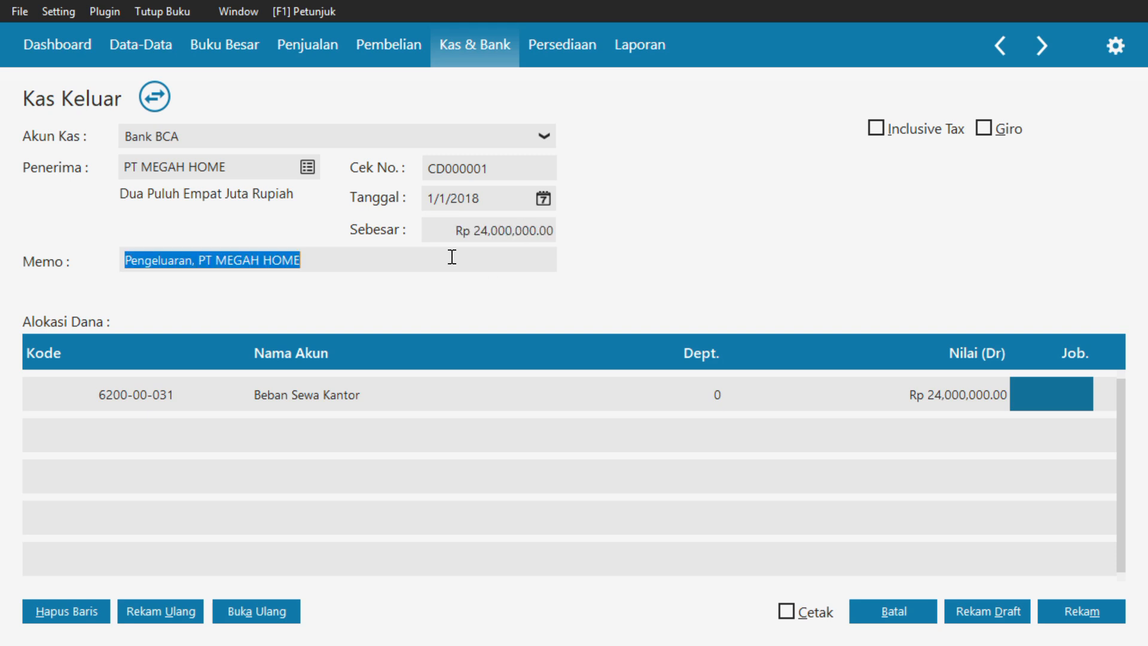
pyautogui.write('Pembayaran')
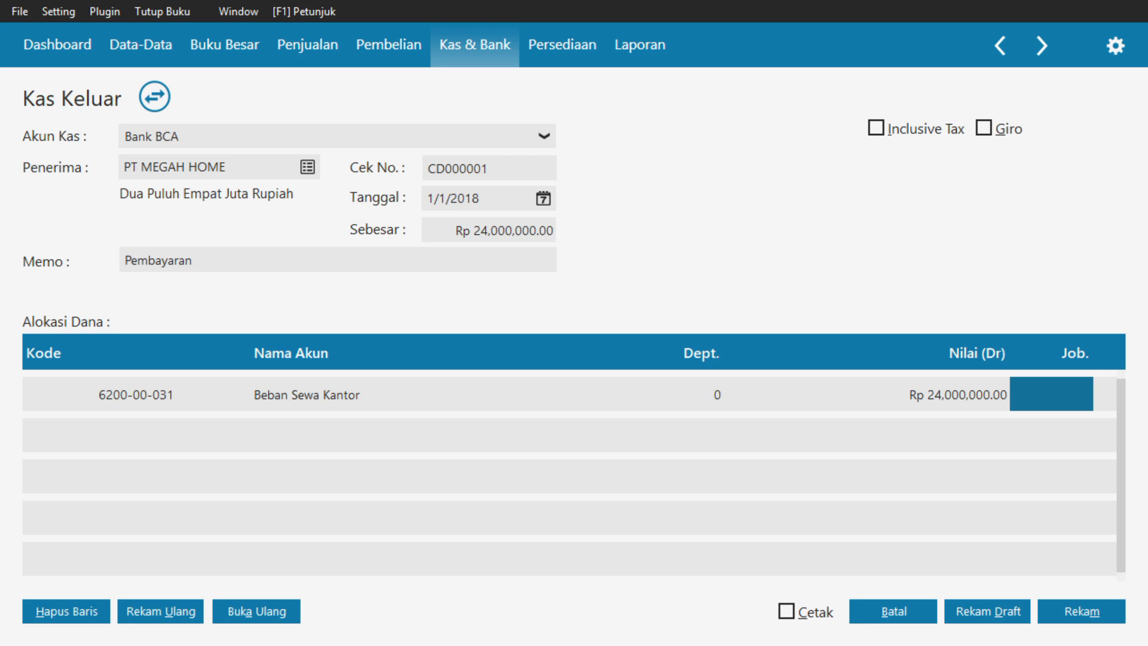
pyautogui.write(' dimuka untuk Sewa gedung kantor masa')
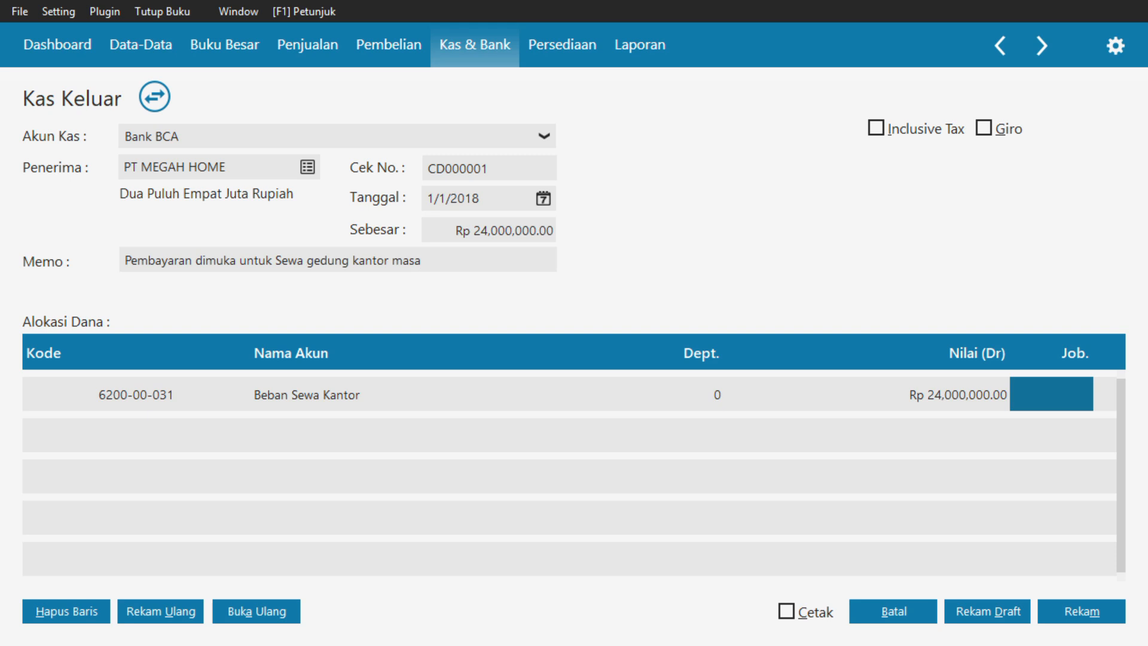
pyautogui.write(' 2 Januari 2018 s/d 2 Januar')
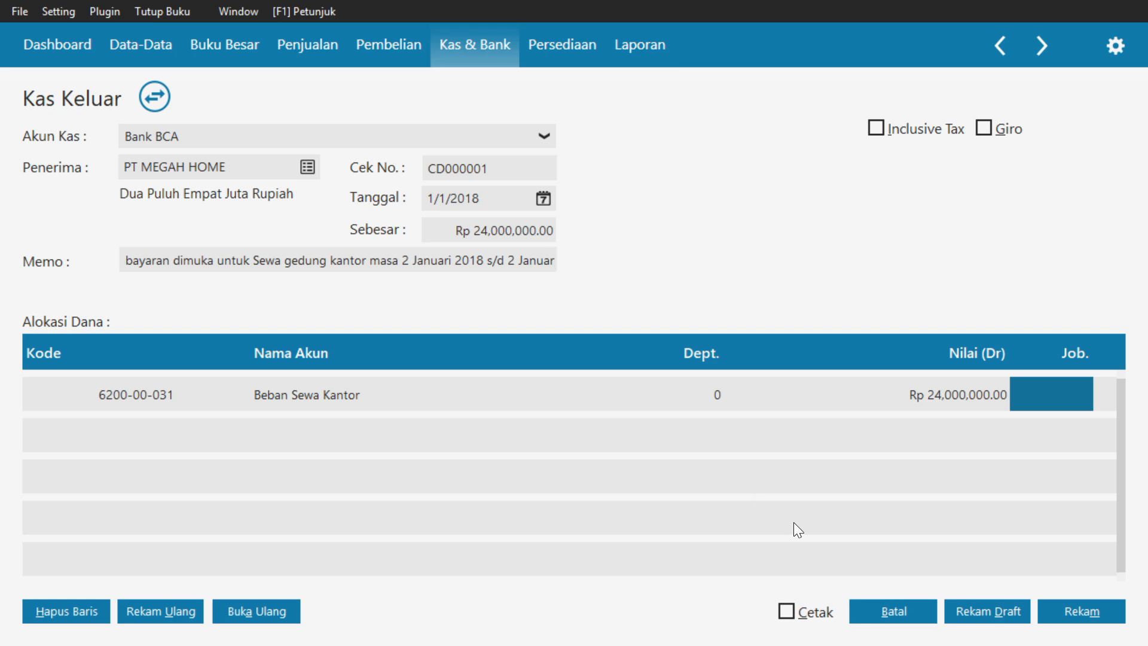
pyautogui.click(1077, 603)
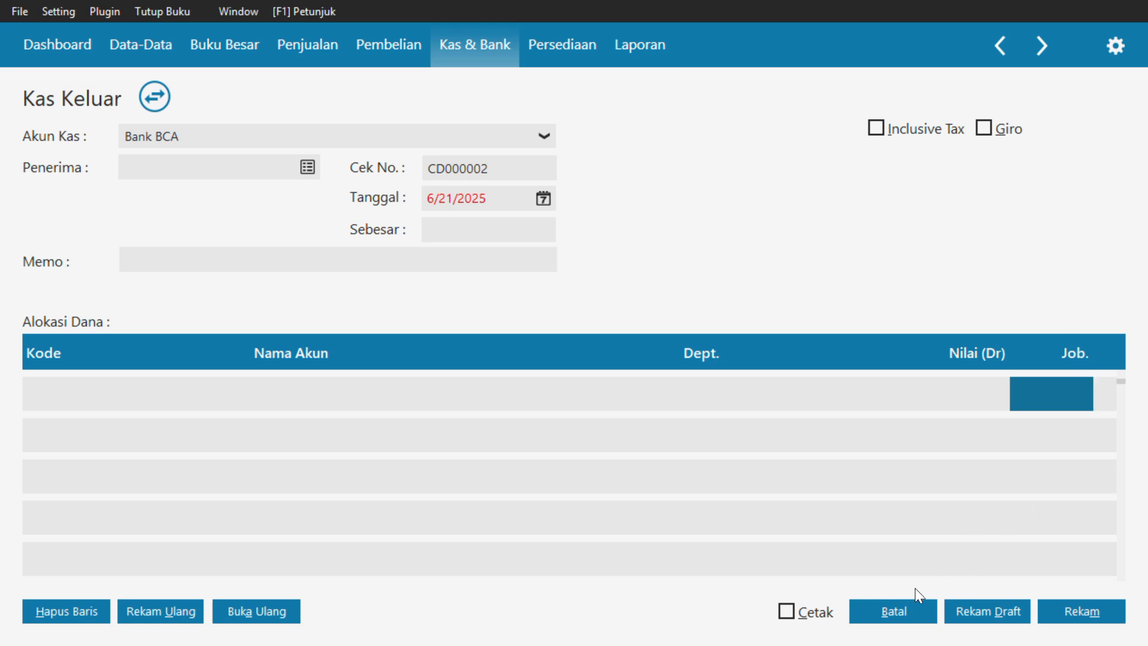
# Leave the blank cash-out form, check the recorded payment in the cash-out list, and close the list
pyautogui.click(906, 611)
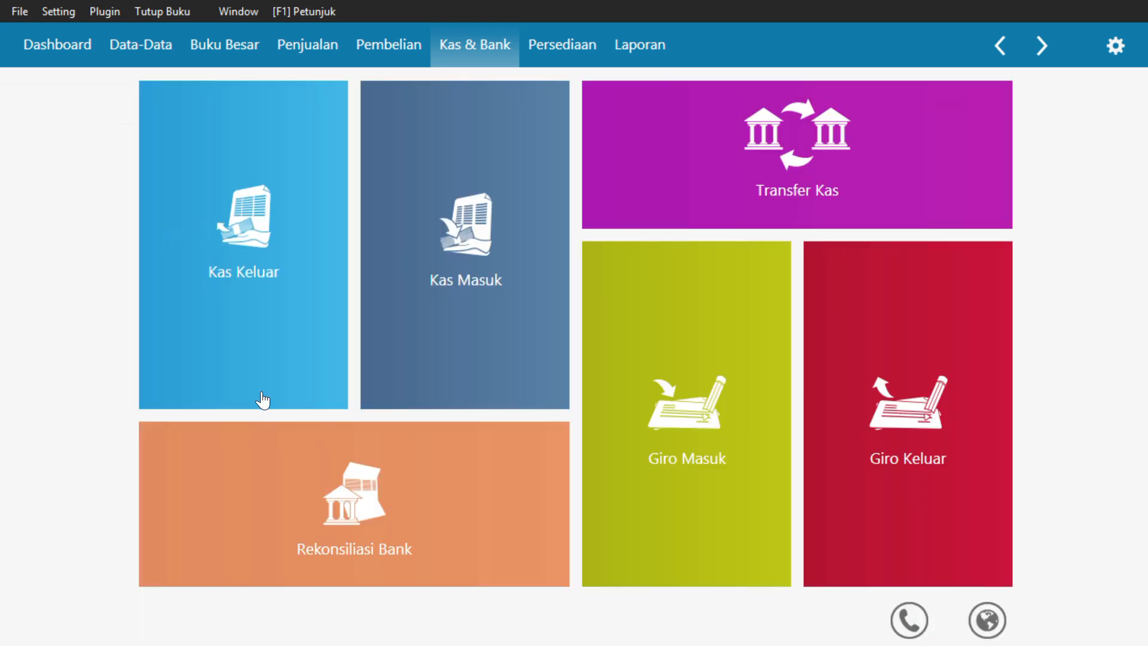
pyautogui.moveTo(283, 235)
pyautogui.click(289, 187)
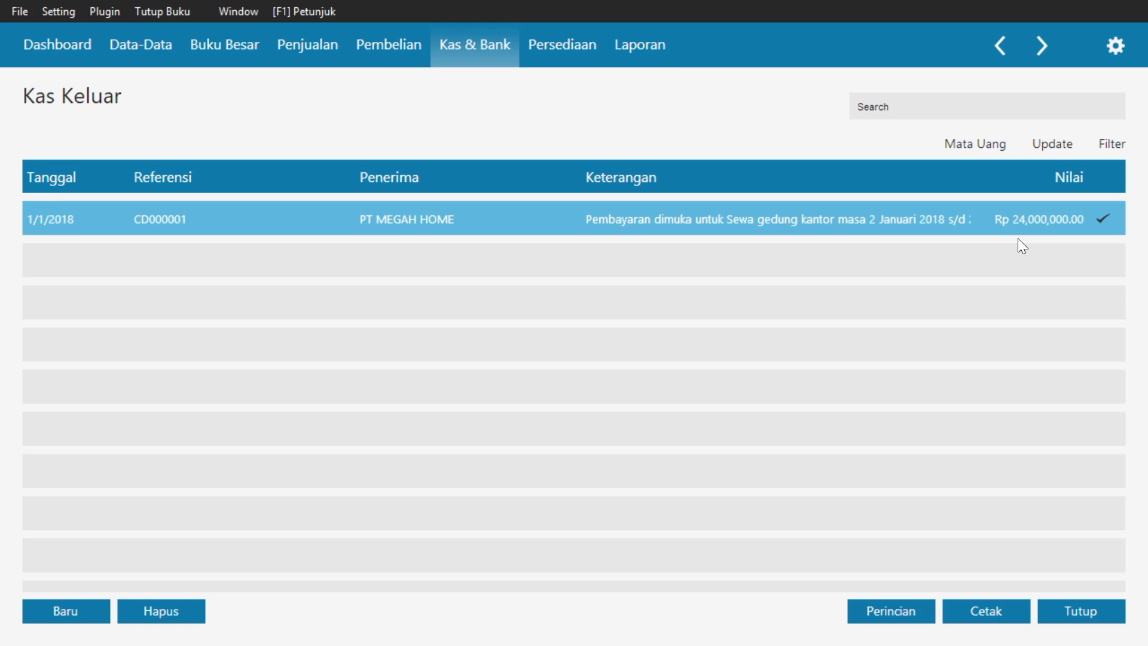
pyautogui.click(1080, 611)
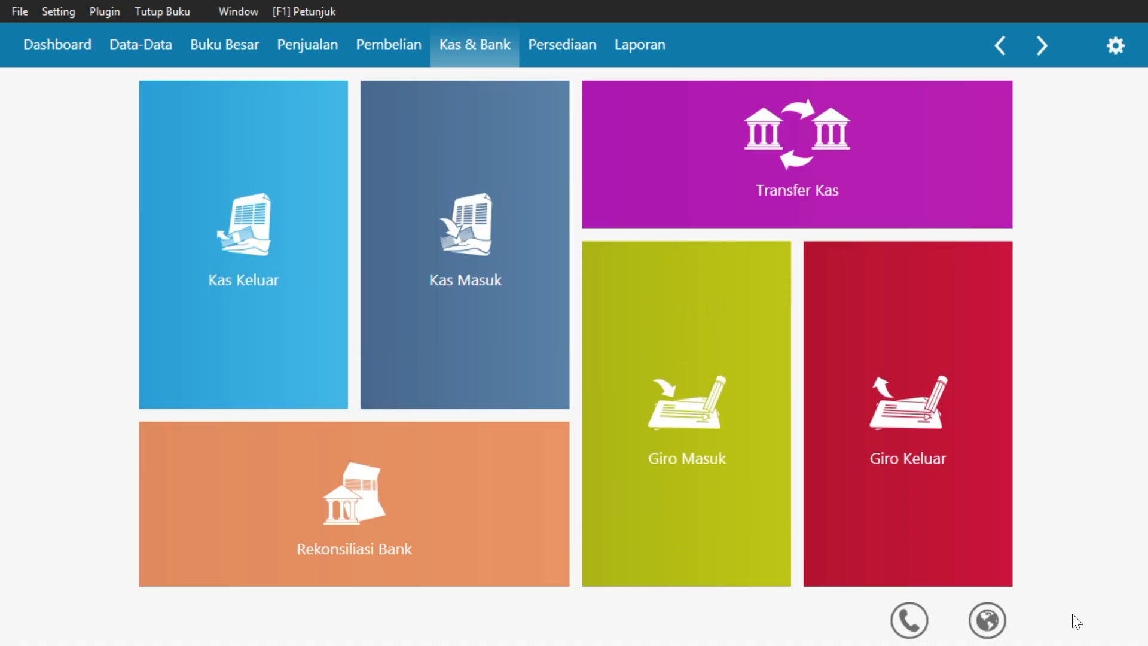
# Start a new accounts receivable payment in the sales module and choose PT RAYAN MUSLIM as the paying customer
pyautogui.moveTo(436, 231)
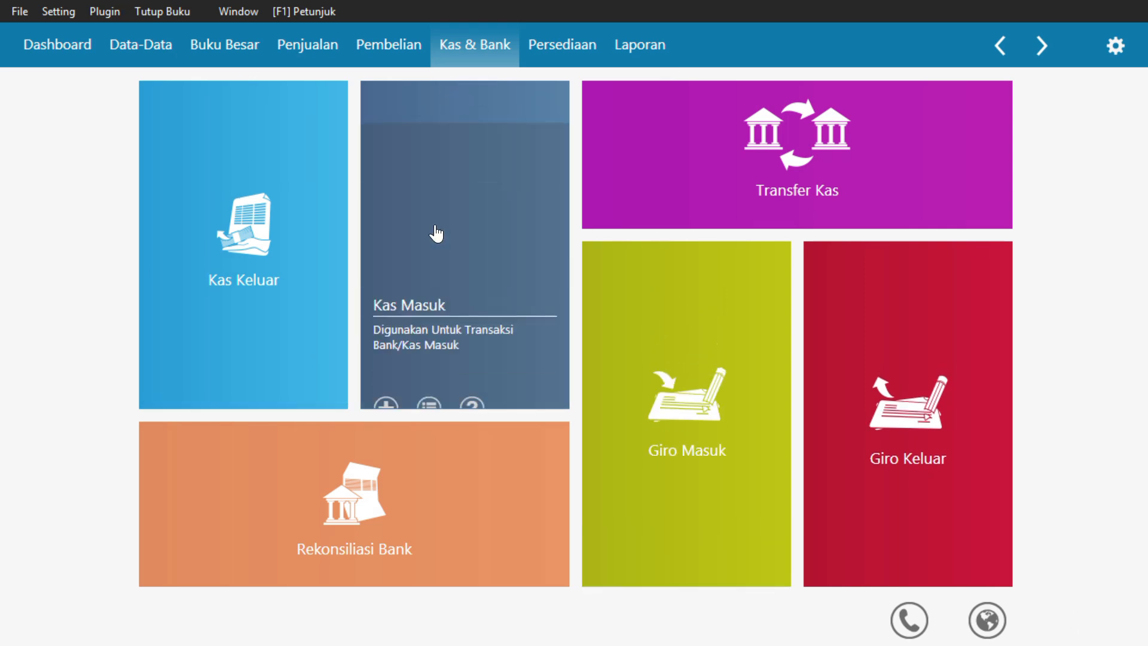
pyautogui.click(326, 45)
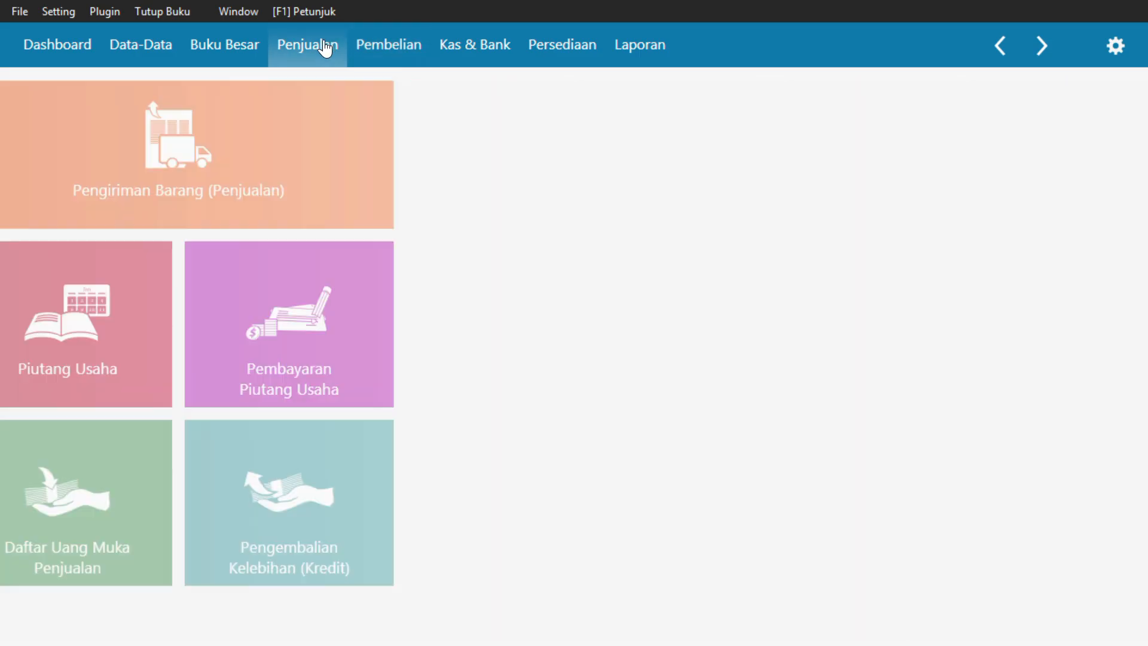
pyautogui.moveTo(977, 402)
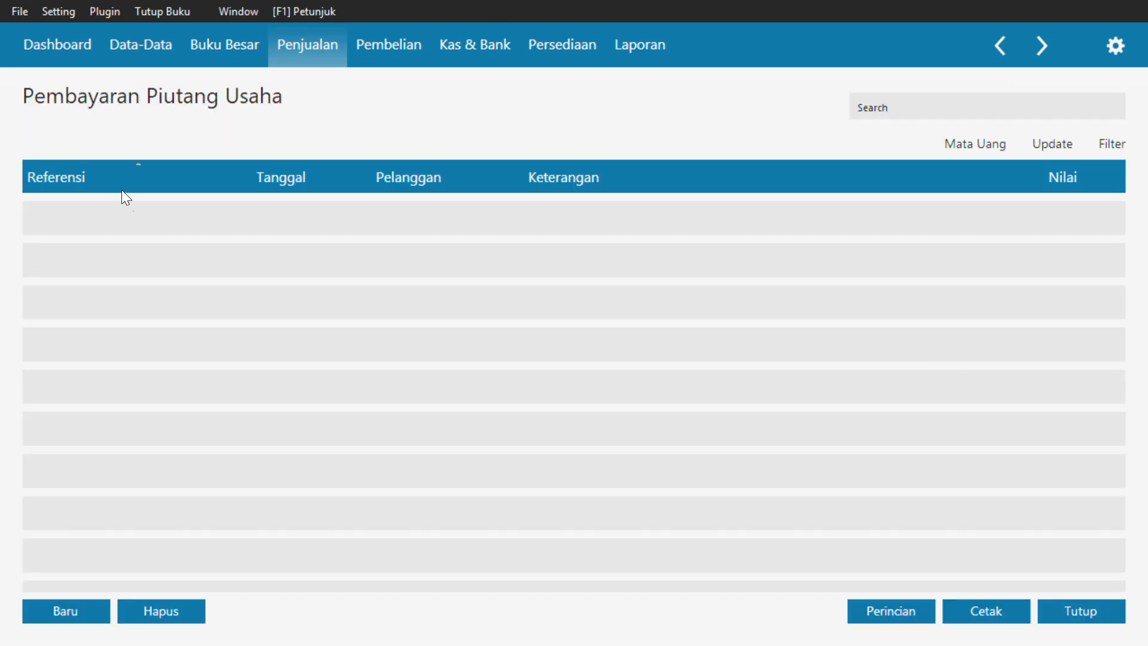
pyautogui.click(90, 607)
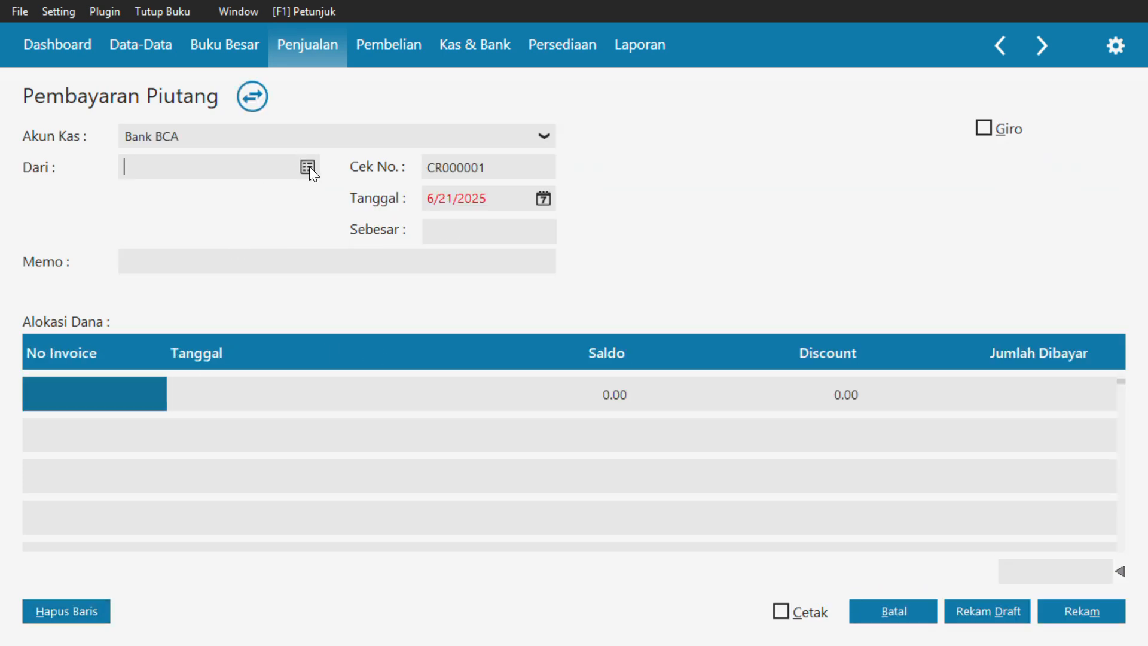
pyautogui.click(308, 168)
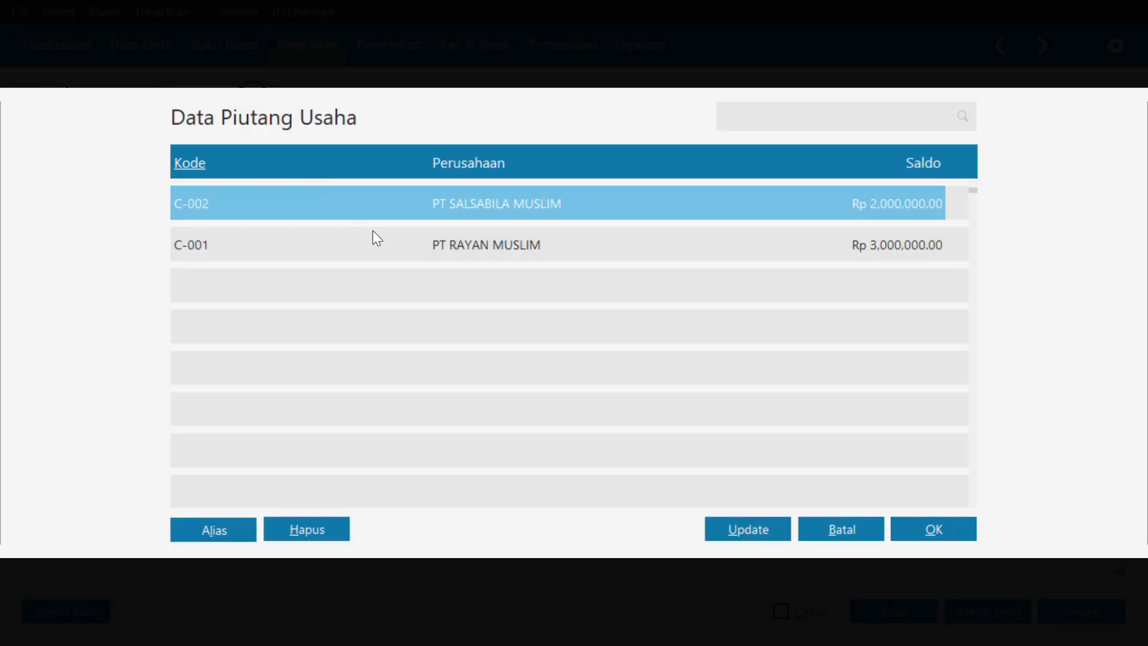
pyautogui.click(417, 248)
pyautogui.click(936, 530)
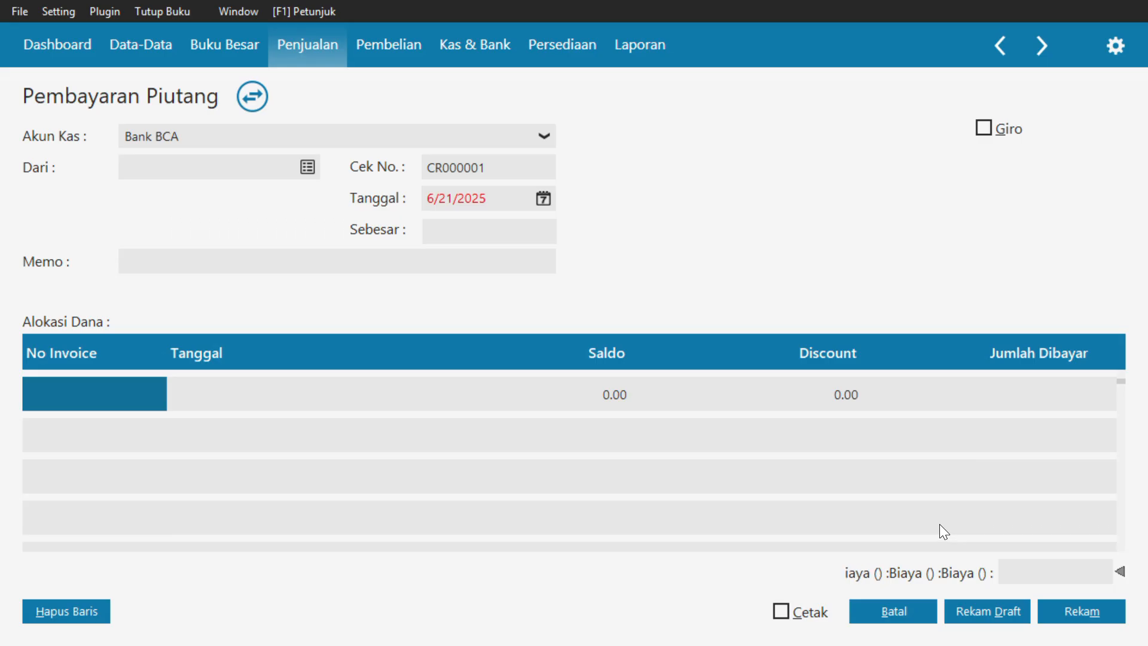
# Set the date of the receivable payment to 1/3/2018
pyautogui.click(550, 199)
pyautogui.click(611, 414)
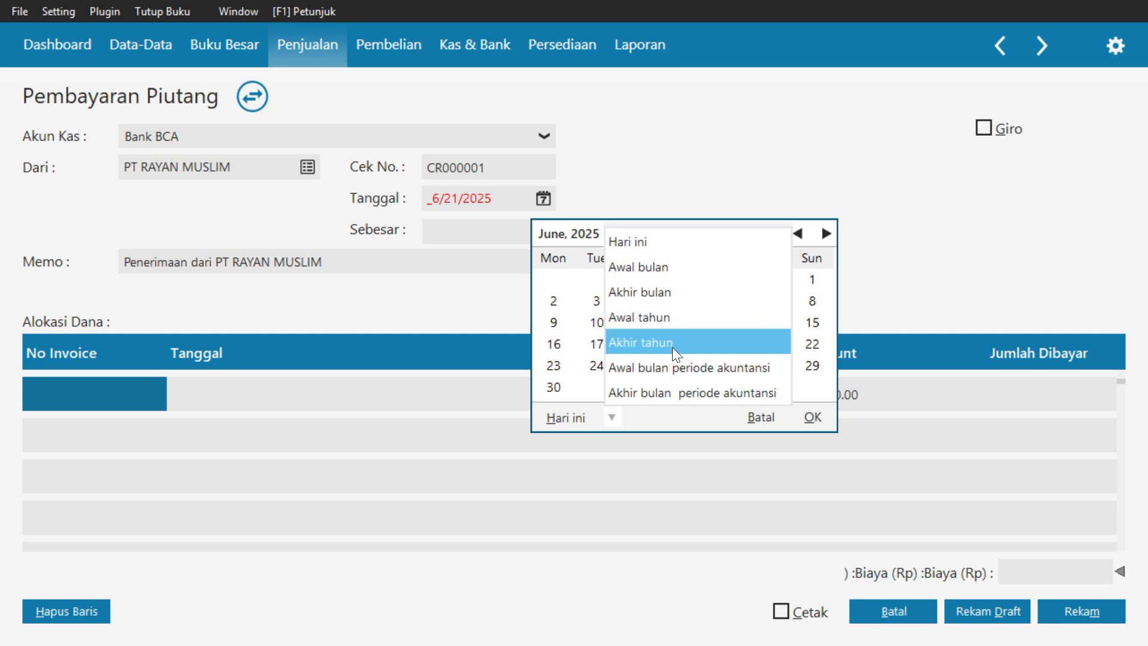
pyautogui.click(672, 347)
pyautogui.click(638, 280)
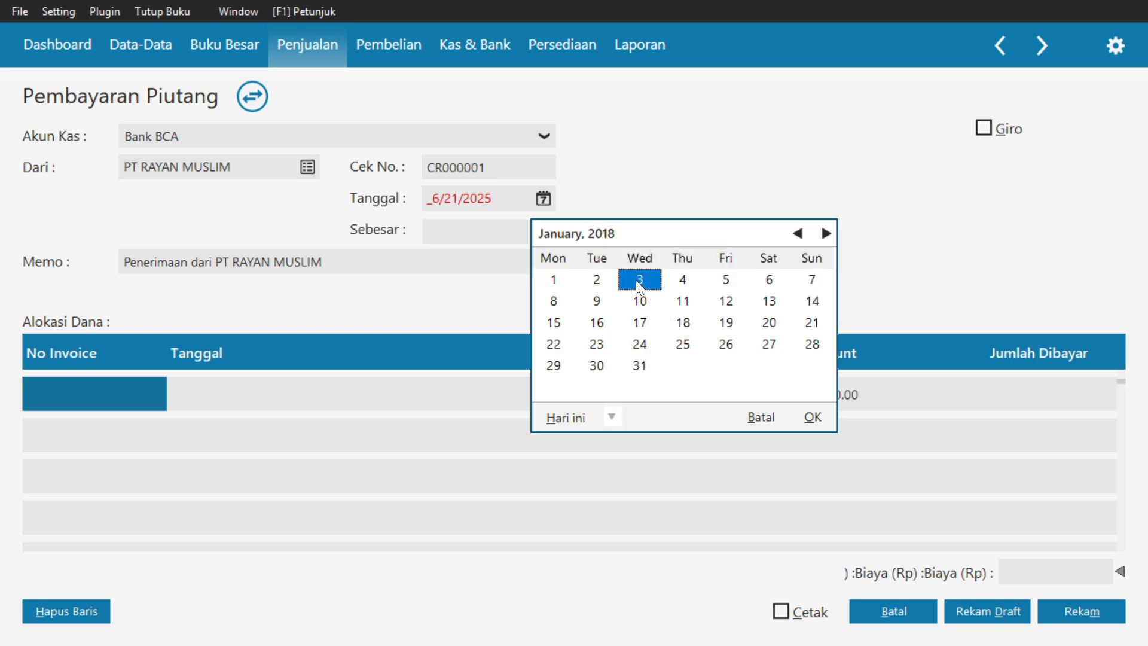
pyautogui.click(824, 418)
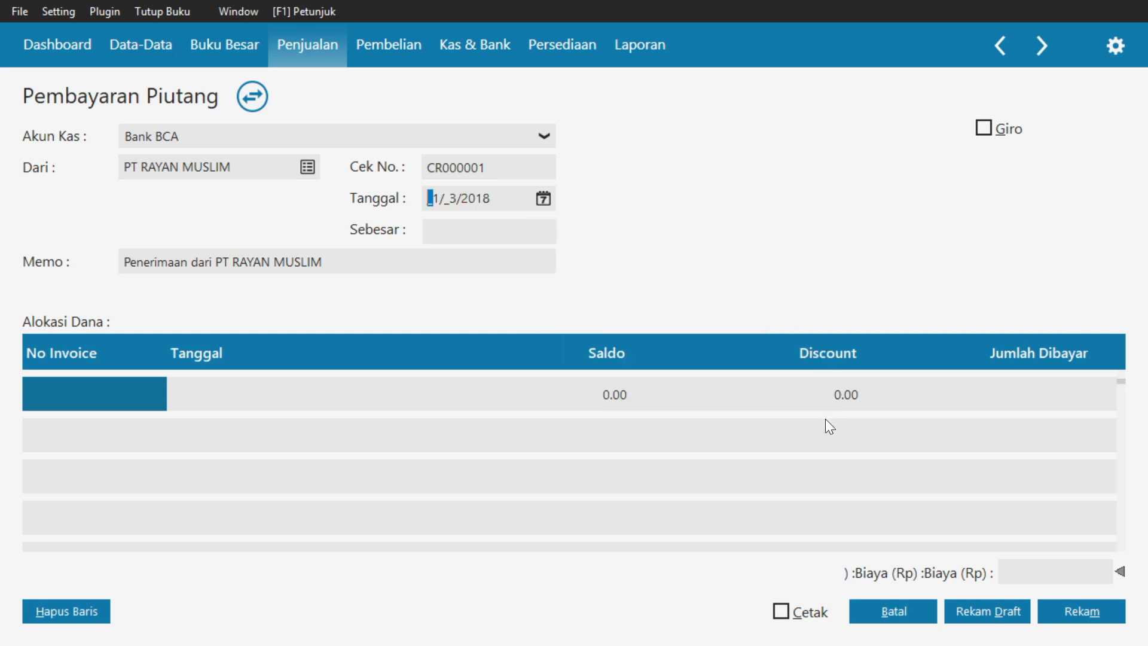
# Try to allocate the receivable payment to invoices INV-01 and INV-02 from the invoice data list
pyautogui.click(171, 381)
pyautogui.doubleClick(136, 386)
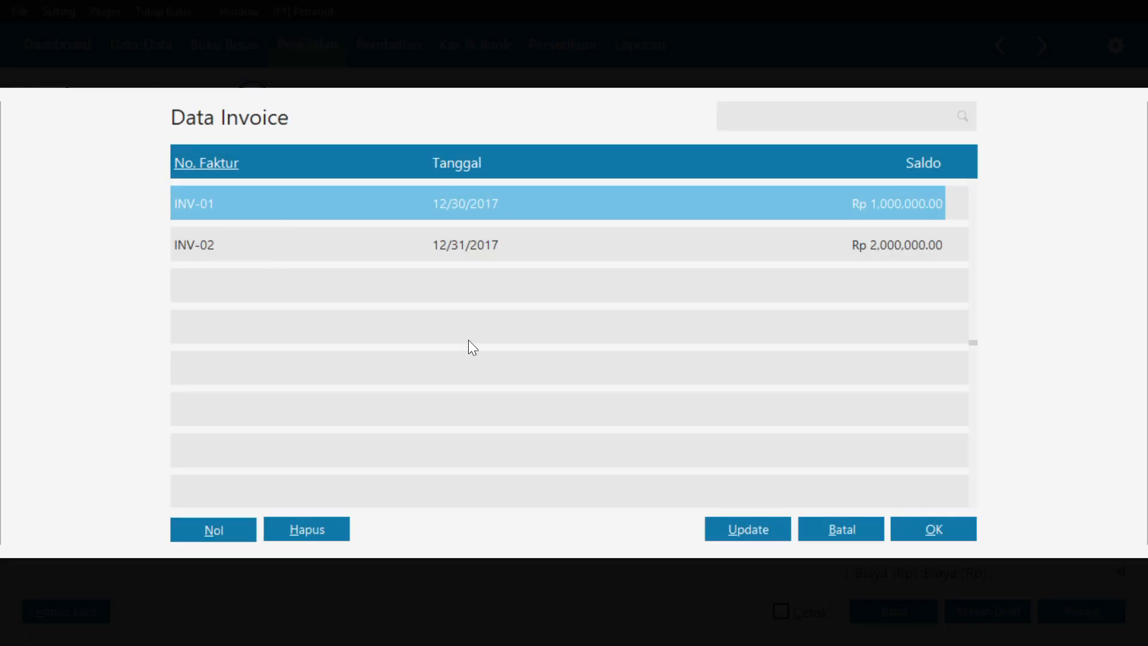
pyautogui.click(953, 535)
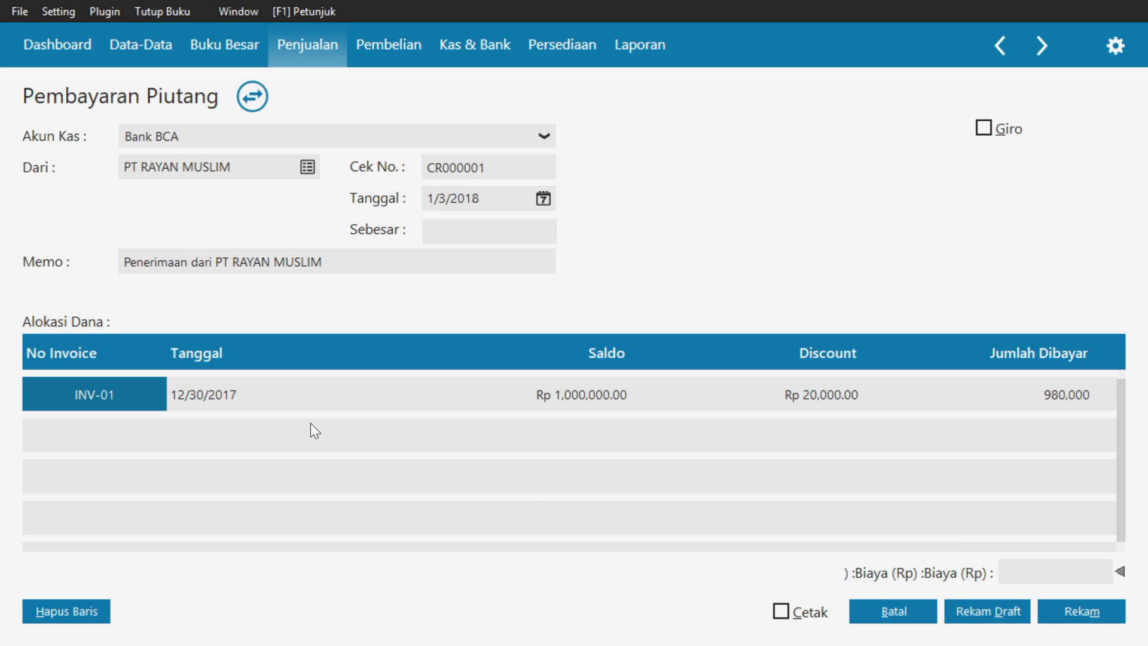
pyautogui.doubleClick(69, 425)
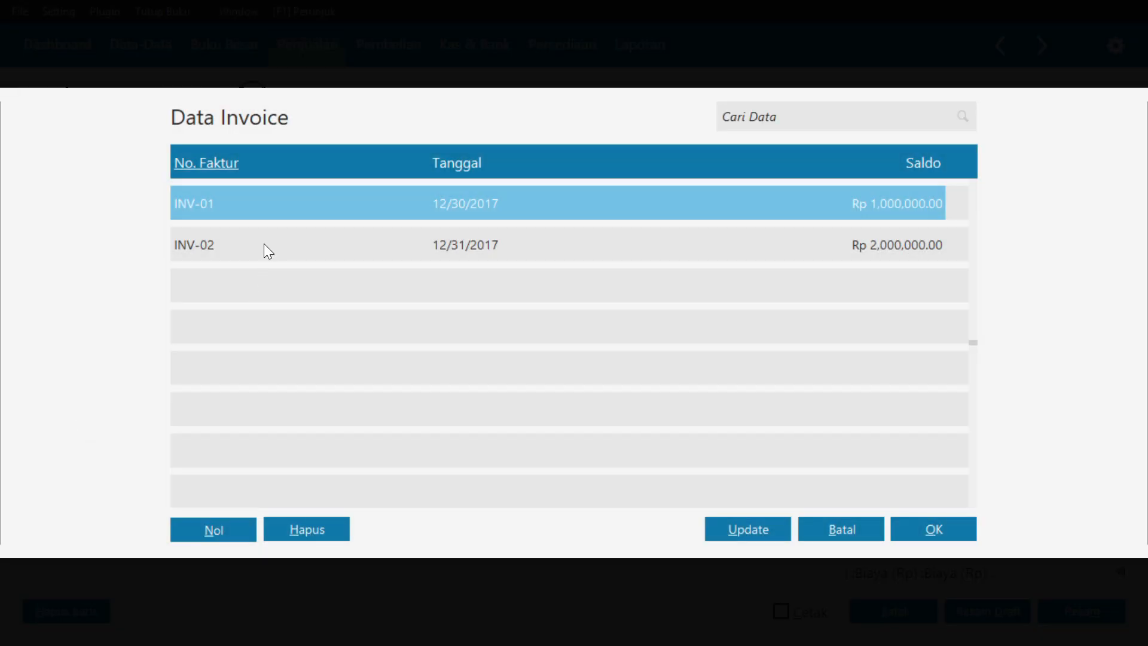
pyautogui.click(264, 245)
pyautogui.click(925, 527)
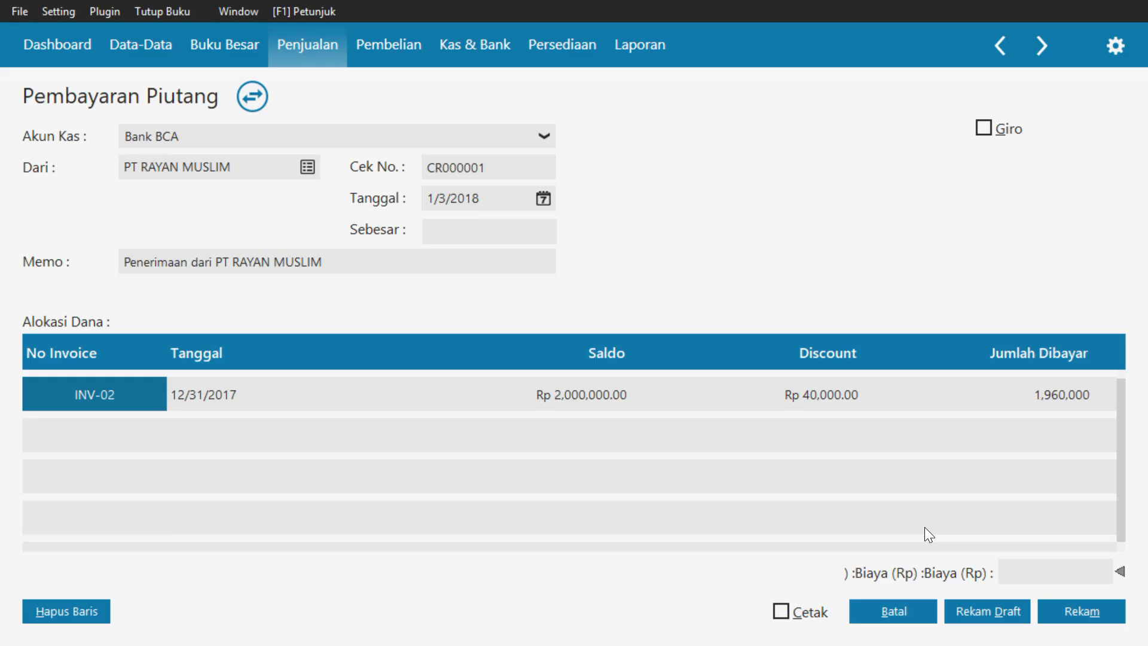
# Allocate the first line of the receivable payment to invoice INV-01 and advance to the second allocation line
pyautogui.doubleClick(145, 401)
pyautogui.click(293, 201)
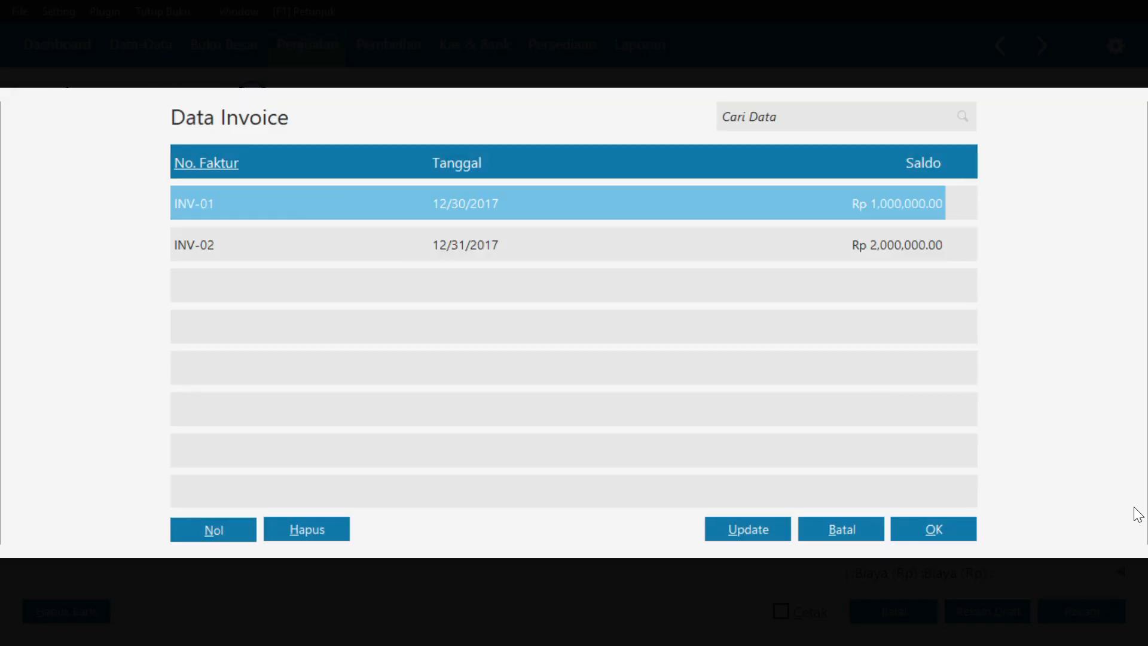
pyautogui.click(935, 527)
pyautogui.press('Tab')
pyautogui.press('Tab')
pyautogui.press('Tab')
pyautogui.press('Tab')
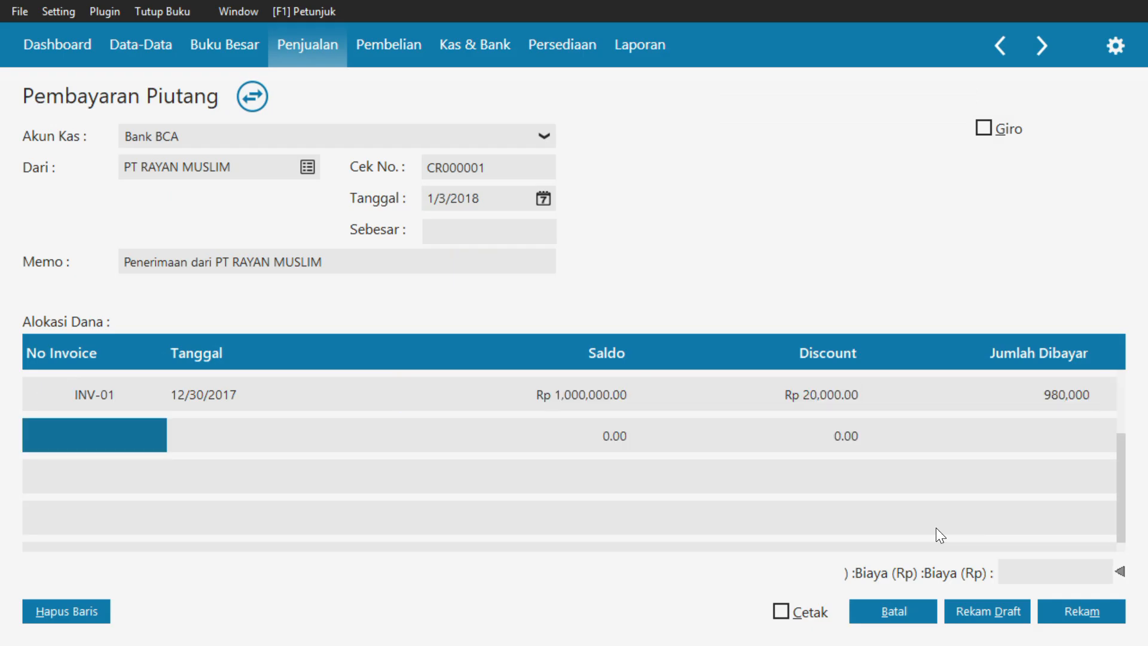
# Add invoice INV-02 as the second allocation line of the receivable payment and complete that line
pyautogui.click(116, 427)
pyautogui.doubleClick(116, 427)
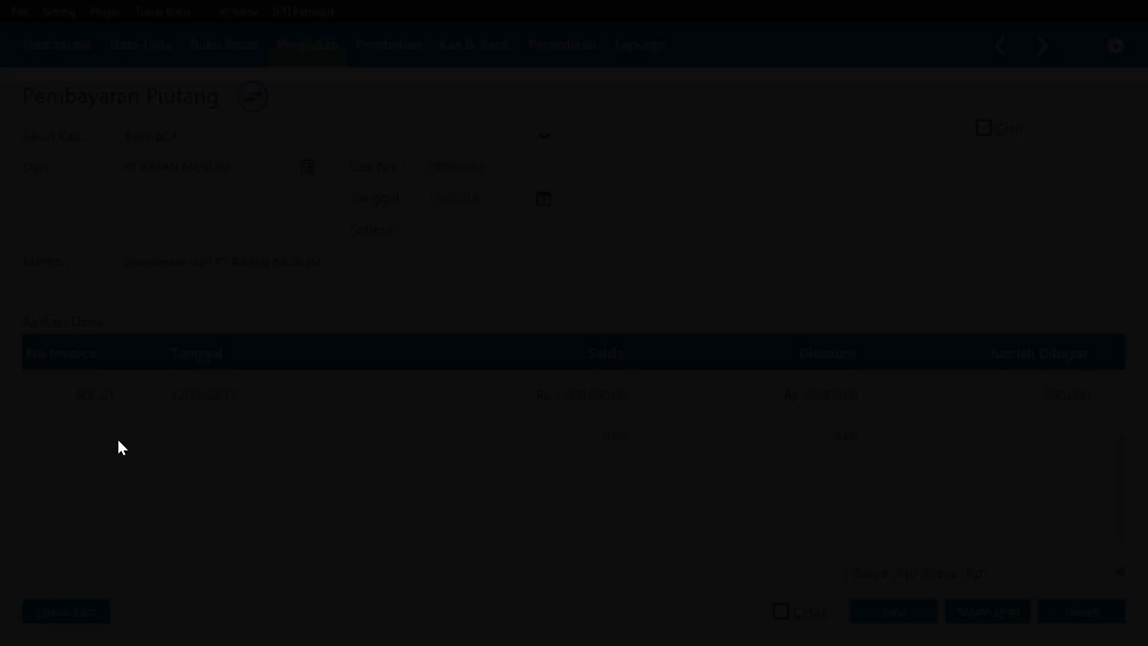
pyautogui.click(322, 239)
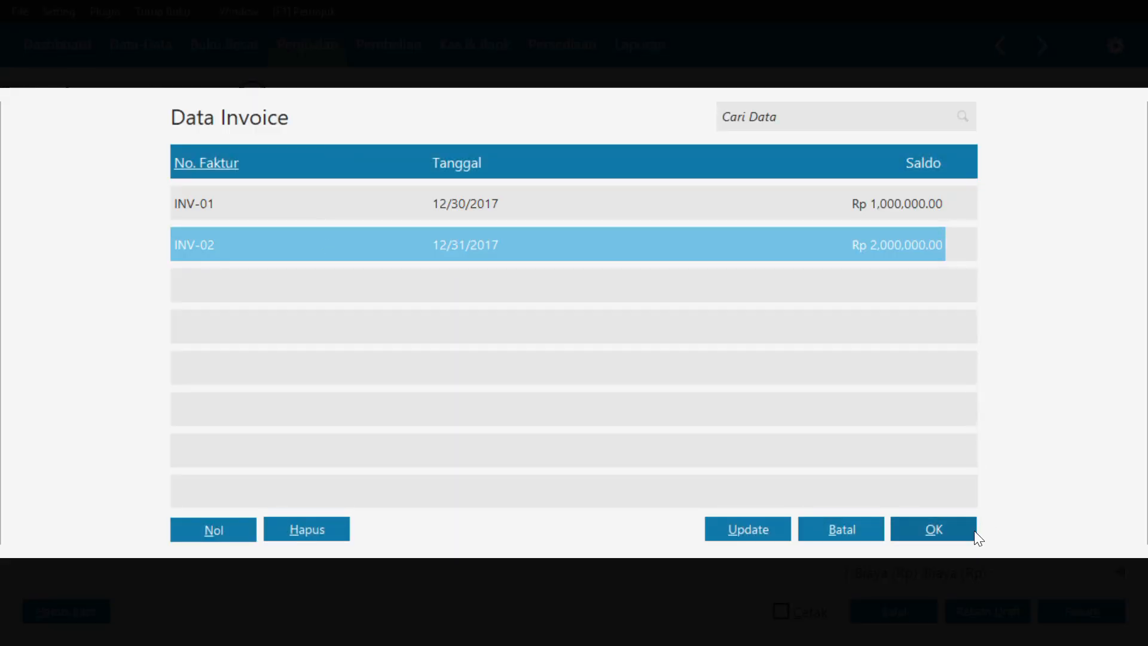
pyautogui.click(971, 531)
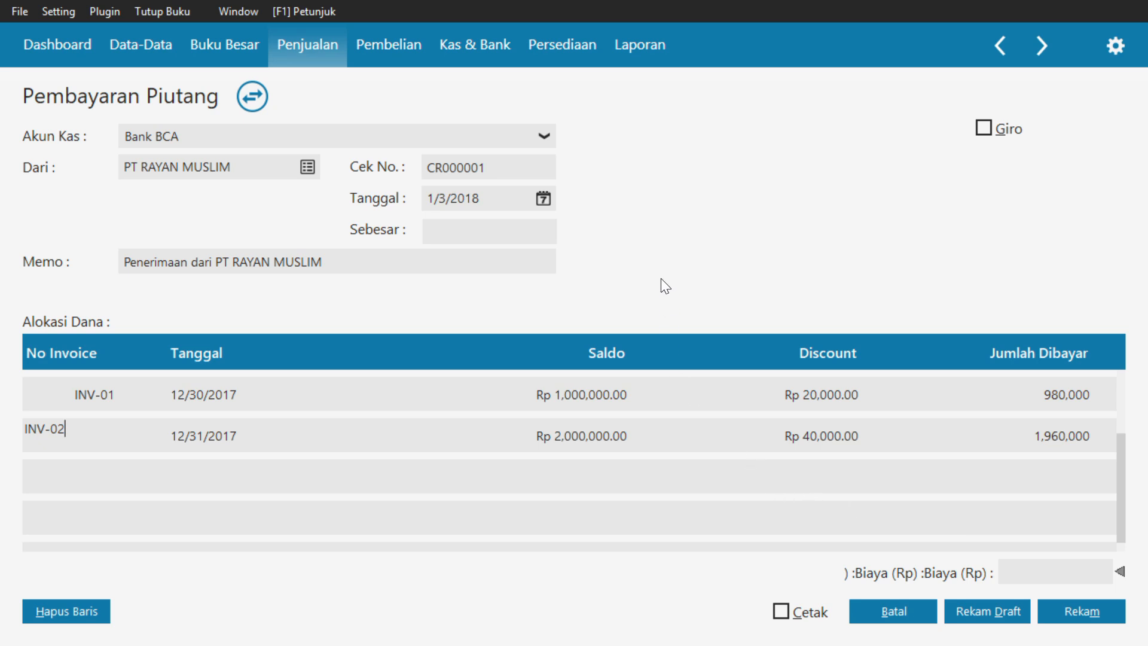
pyautogui.press('Tab')
pyautogui.press('Tab')
pyautogui.press('Tab')
pyautogui.press('Tab')
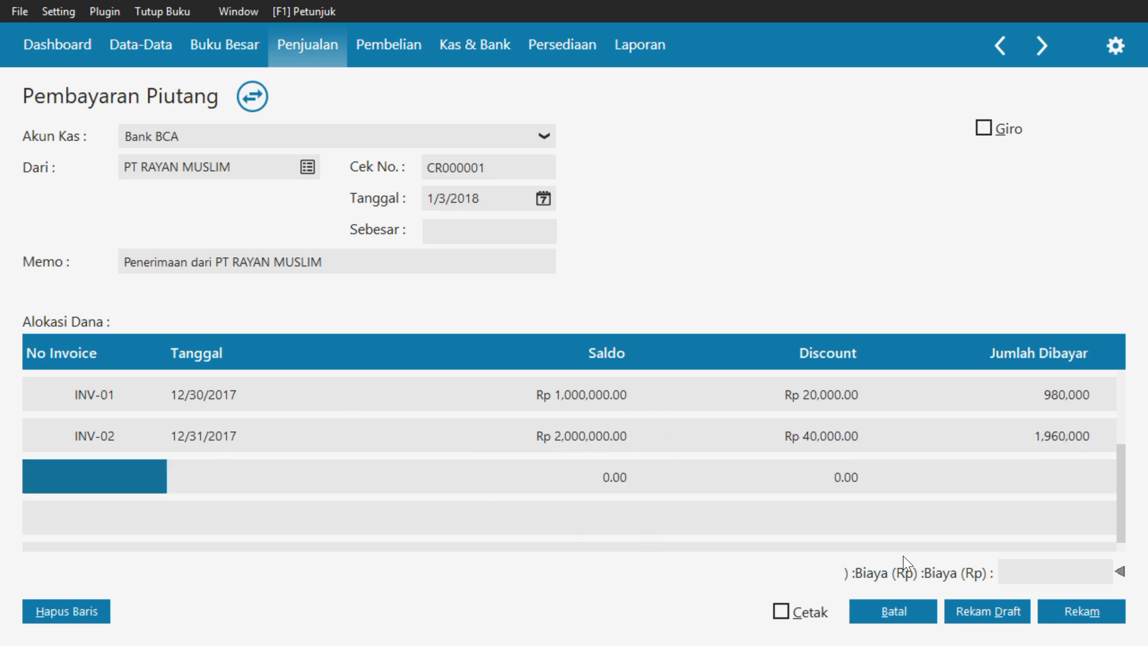
# Record the receivable payment, leave the blank payment form, and close the receivable payment list
pyautogui.click(1071, 611)
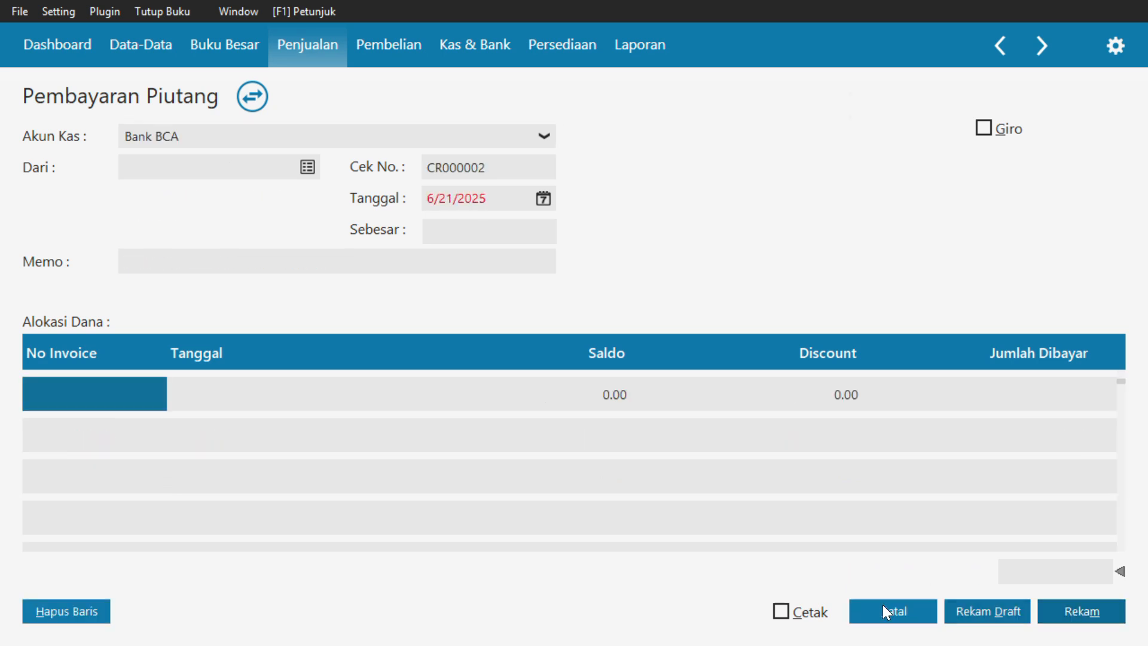
pyautogui.click(882, 604)
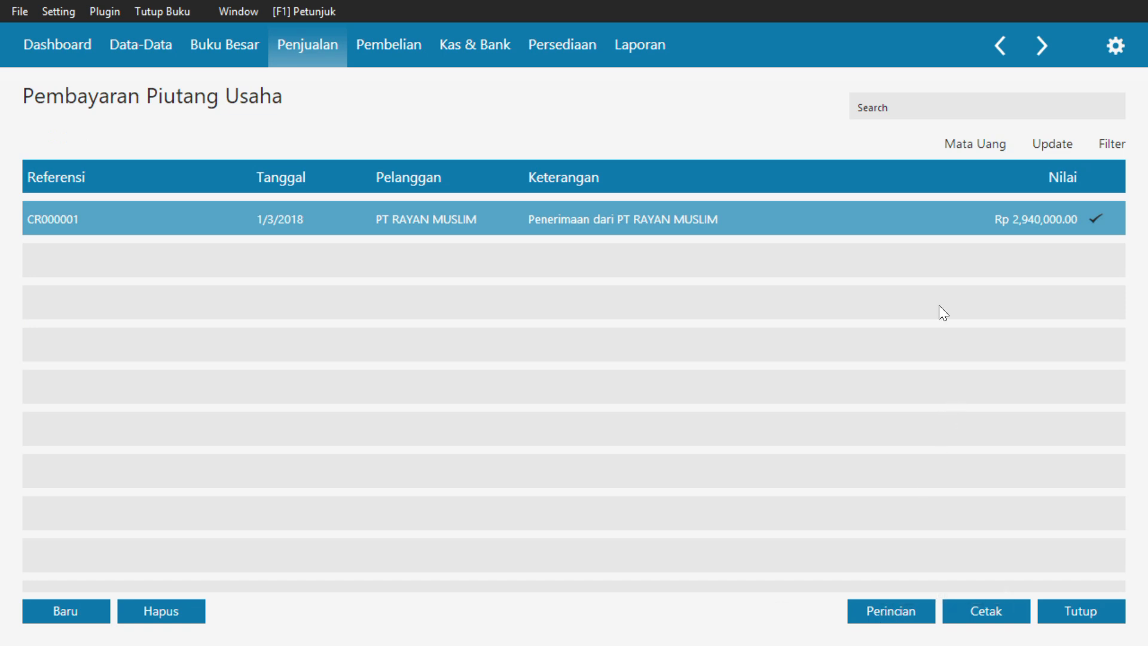
pyautogui.click(1067, 616)
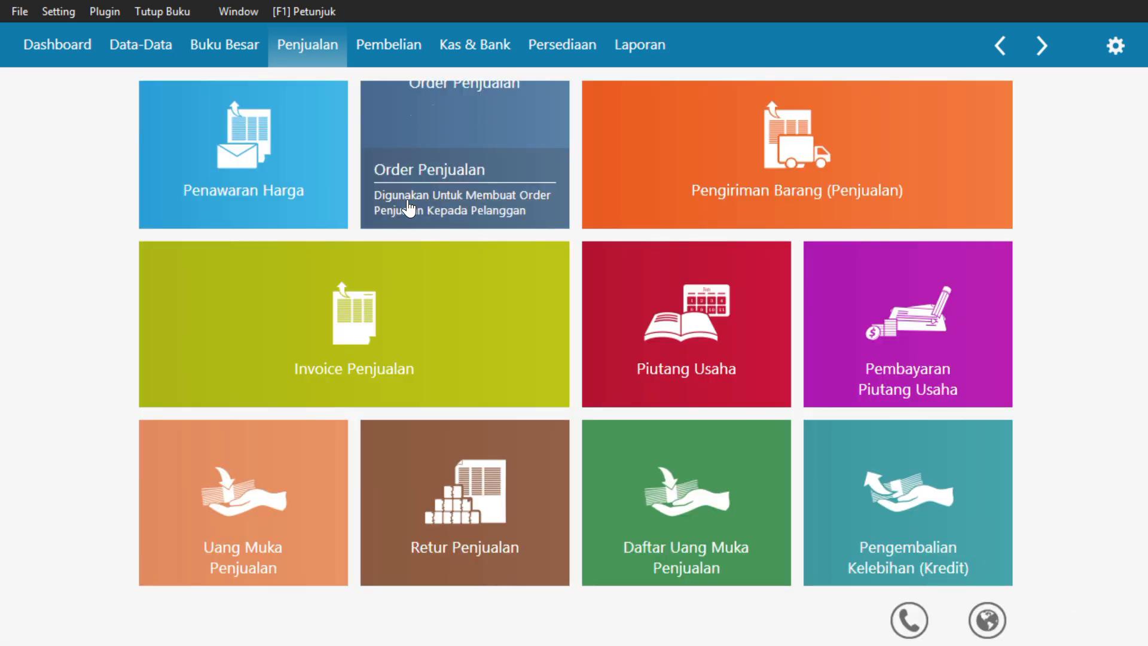
# Start a new accounts payable payment in the purchasing module and choose PT MUTIARA MUSLIM as the recipient
pyautogui.click(368, 44)
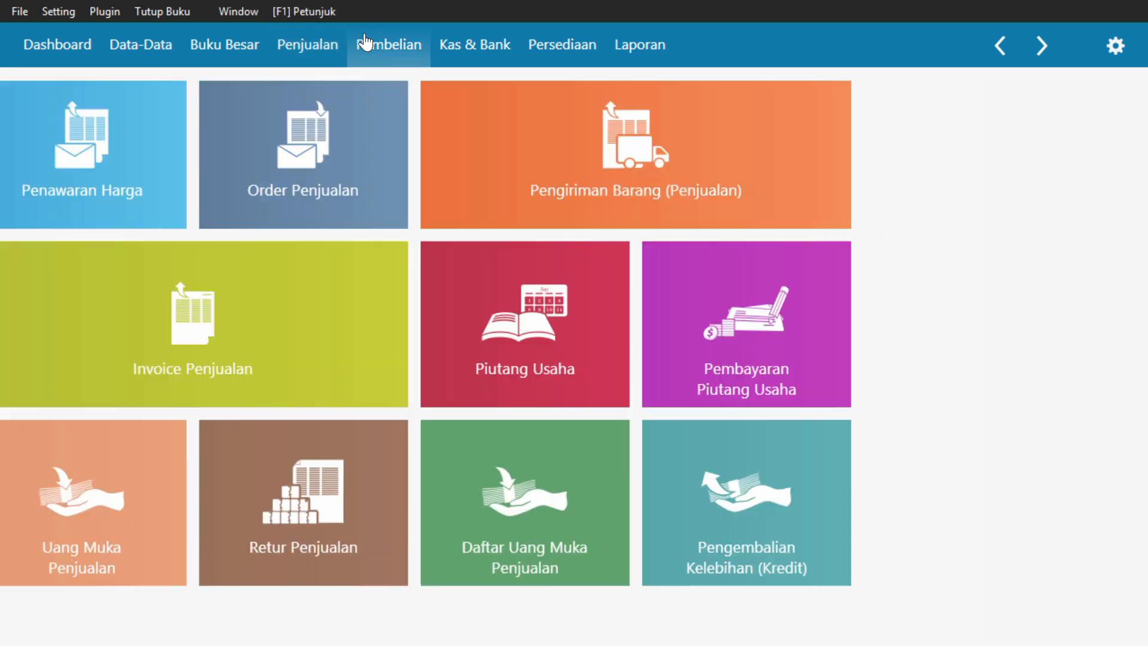
pyautogui.moveTo(859, 357)
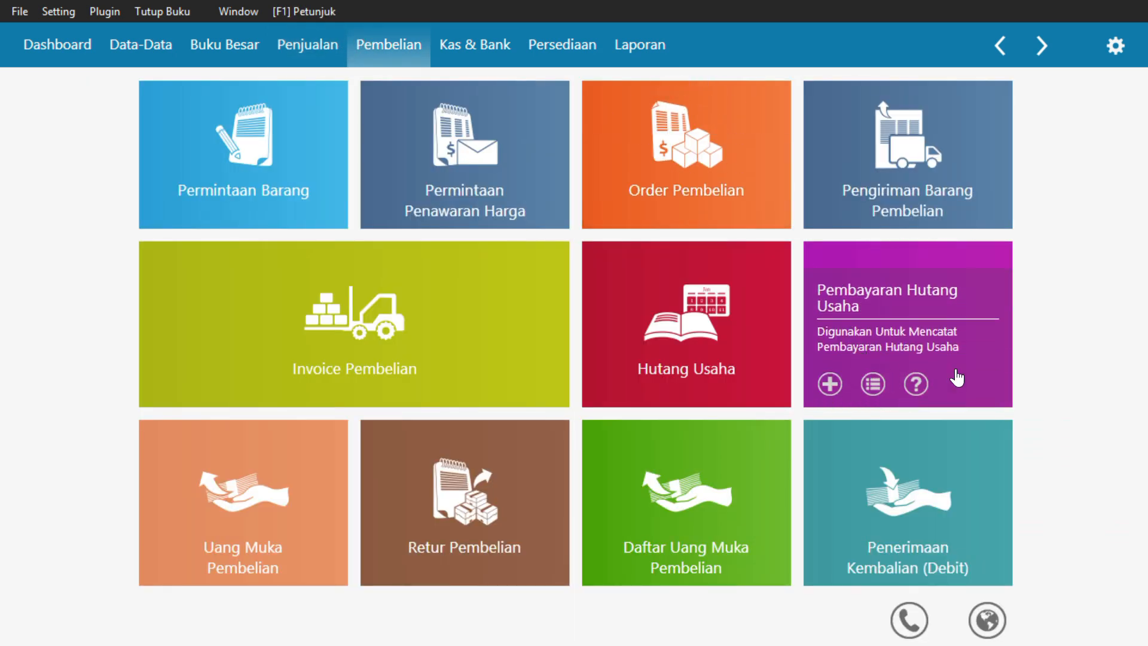
pyautogui.click(979, 302)
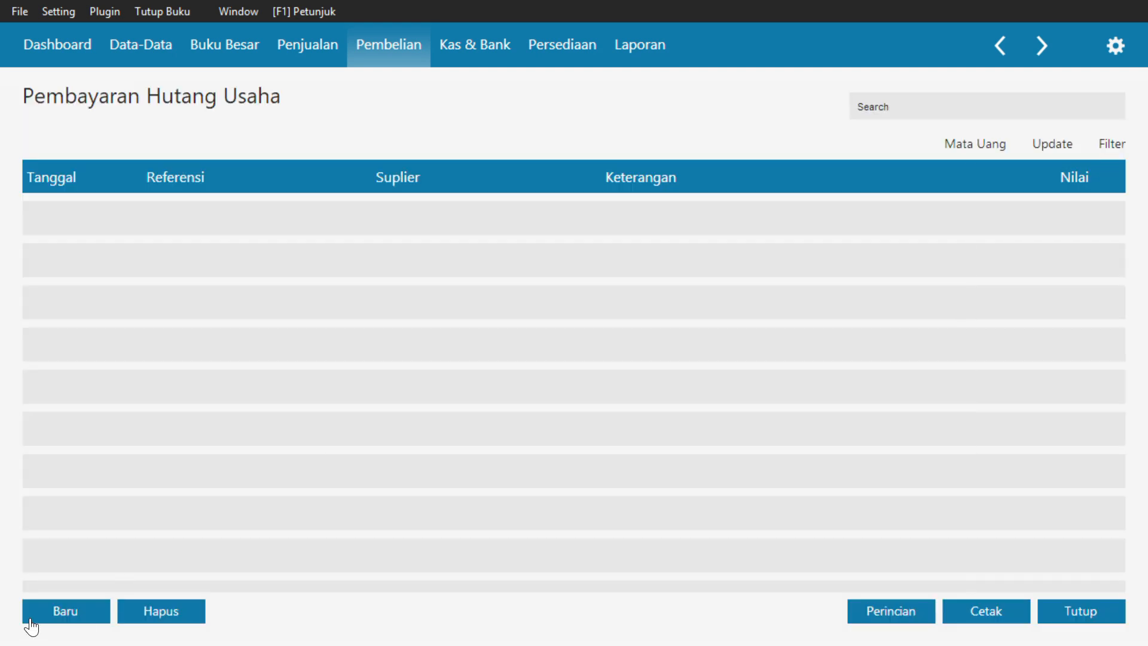
pyautogui.click(40, 612)
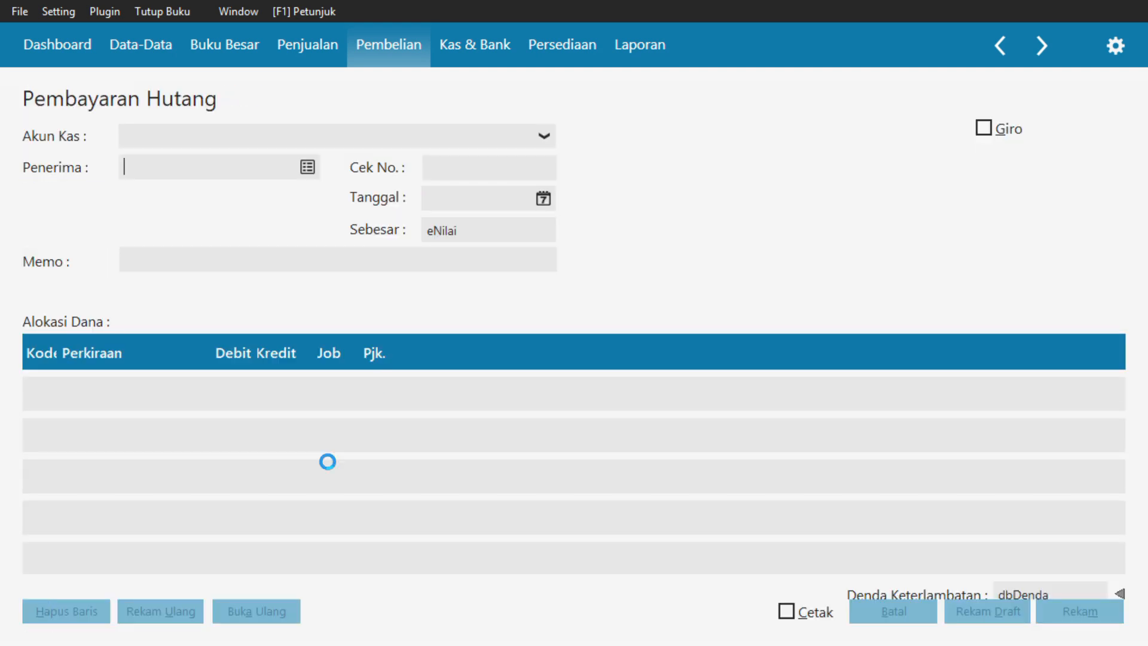
pyautogui.click(313, 166)
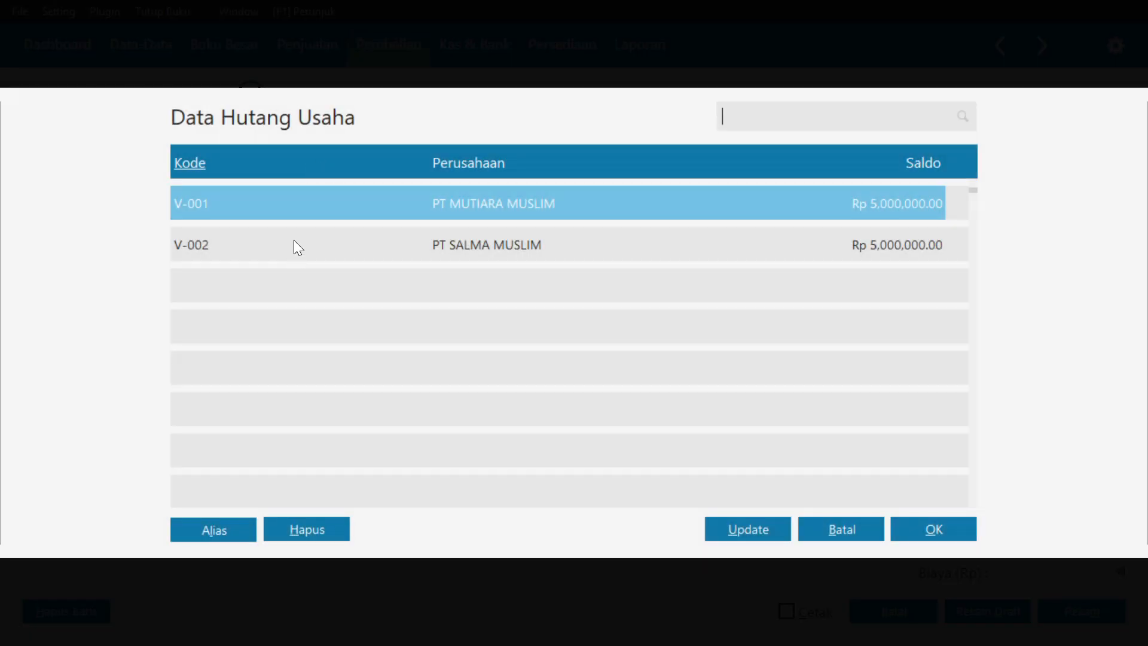
pyautogui.click(914, 533)
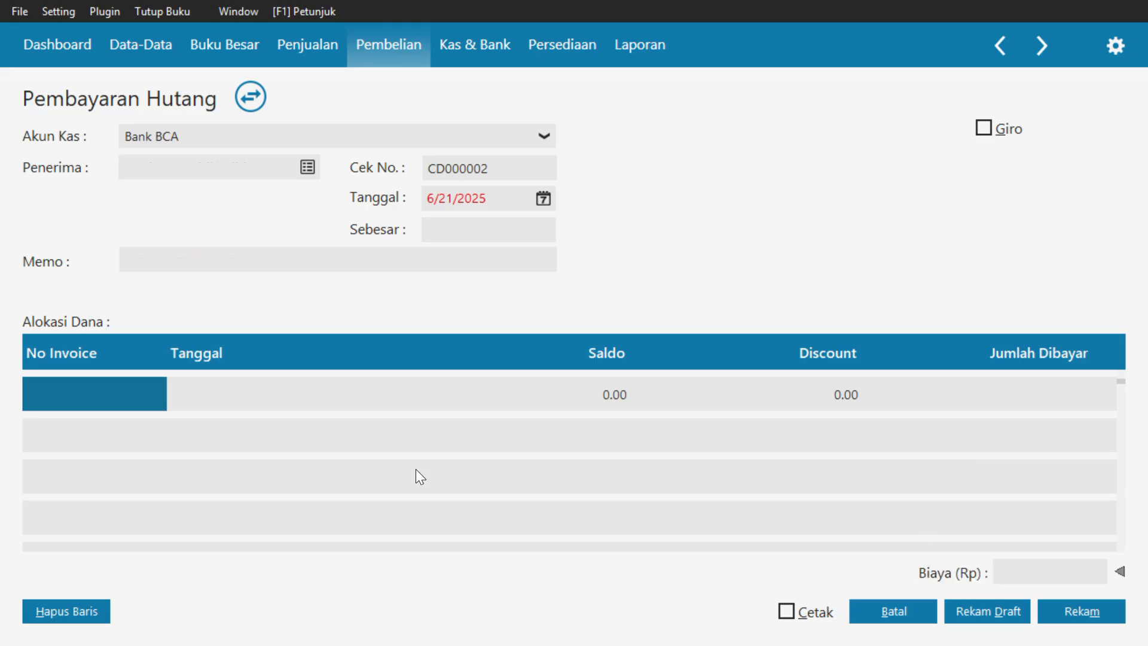
# Set the date of the payable payment to 1/4/2018
pyautogui.click(543, 198)
pyautogui.click(610, 418)
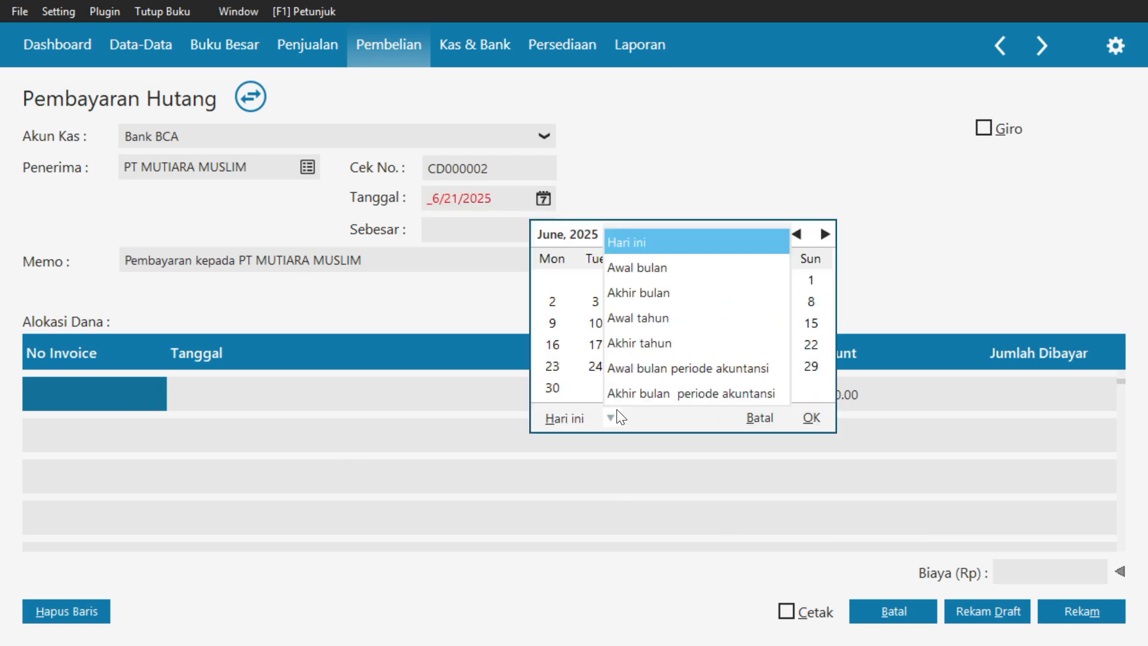
pyautogui.click(623, 365)
pyautogui.click(681, 281)
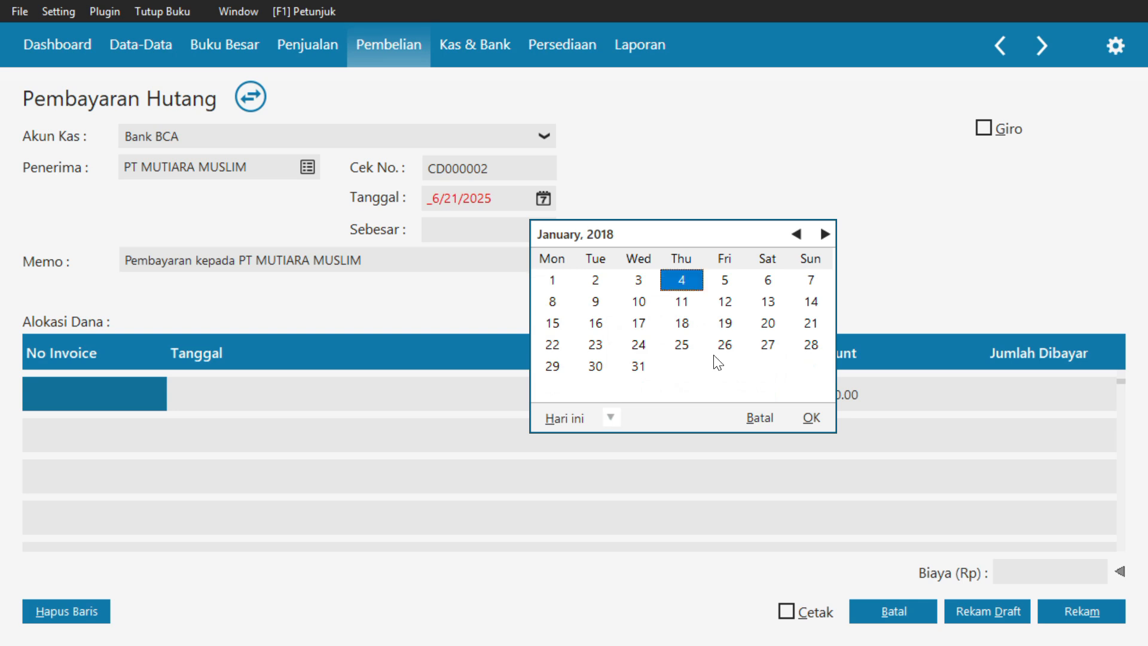
pyautogui.click(812, 418)
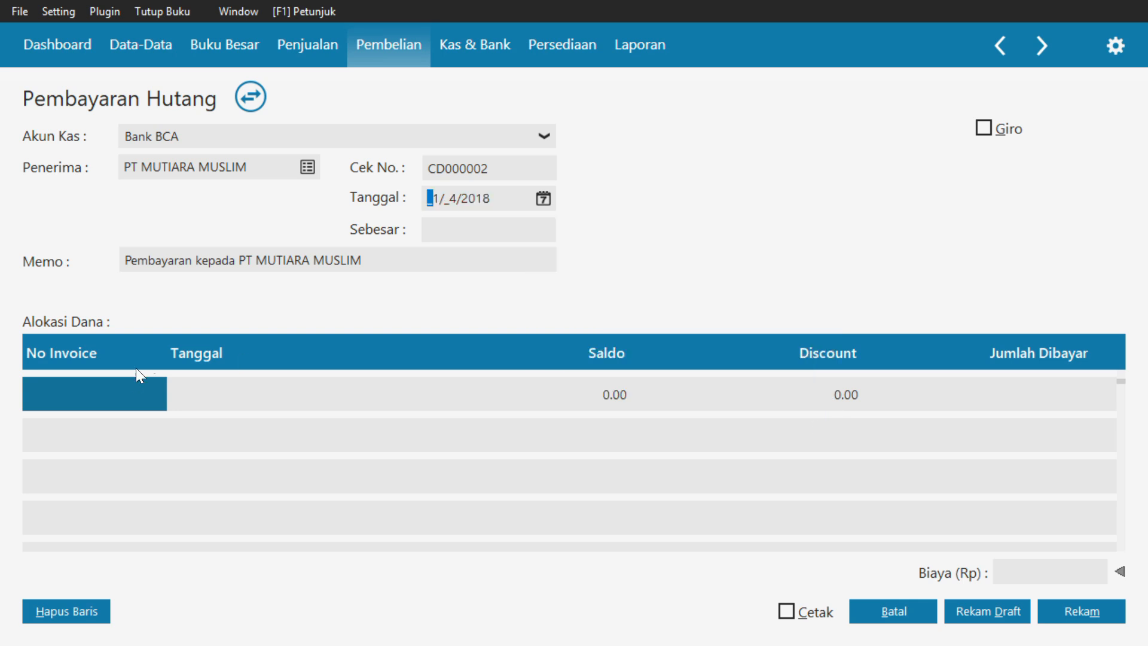
# Allocate the payable payment to invoice INV-01 and fill in the payment total of Rp 5,000,000.00
pyautogui.doubleClick(133, 397)
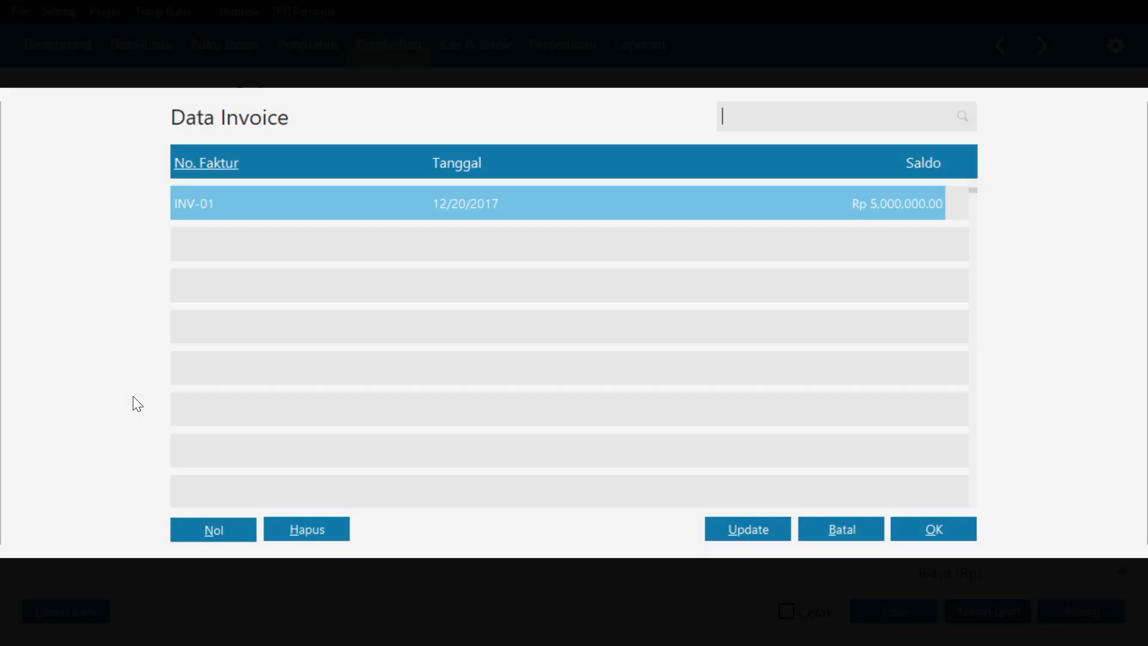
pyautogui.click(463, 208)
pyautogui.click(916, 536)
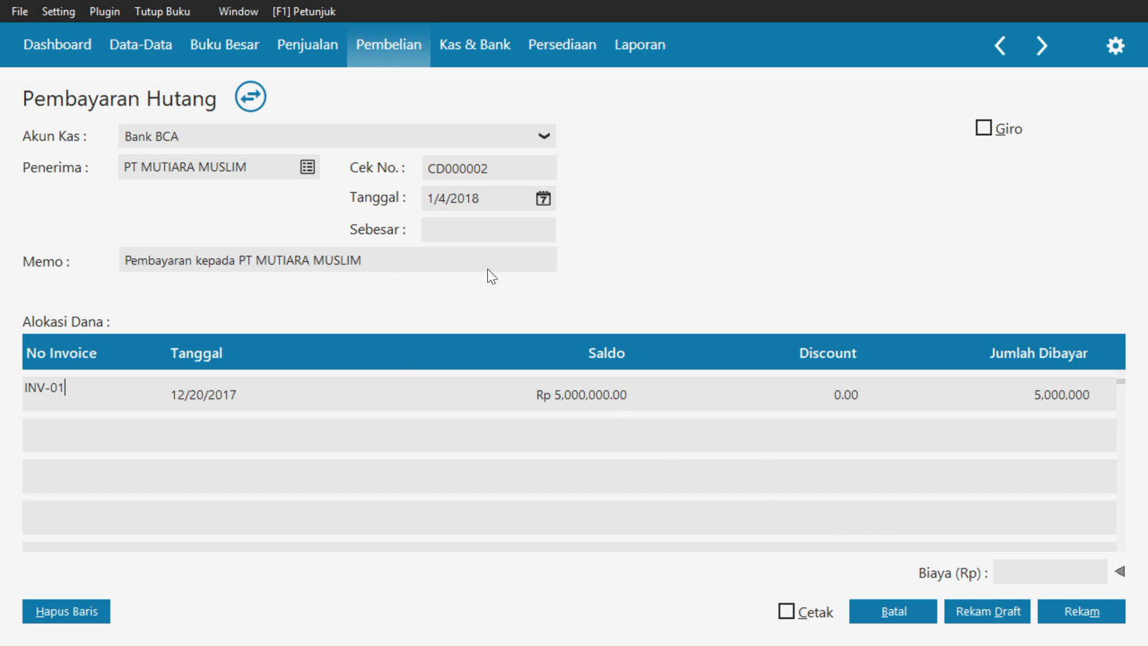
pyautogui.click(475, 231)
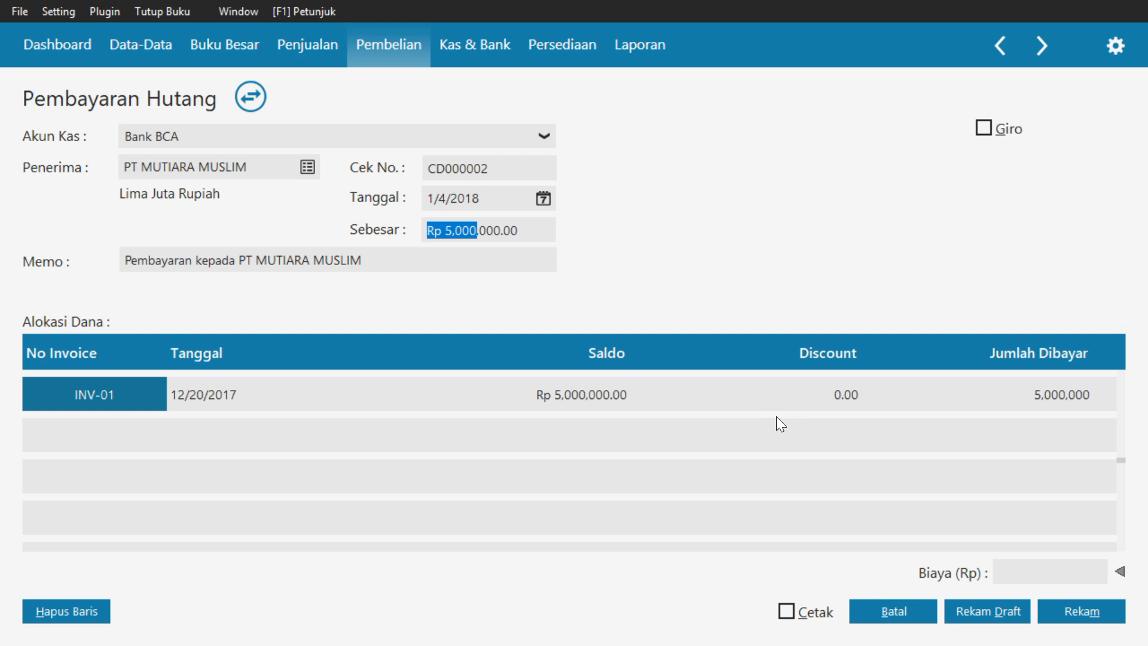
pyautogui.click(970, 413)
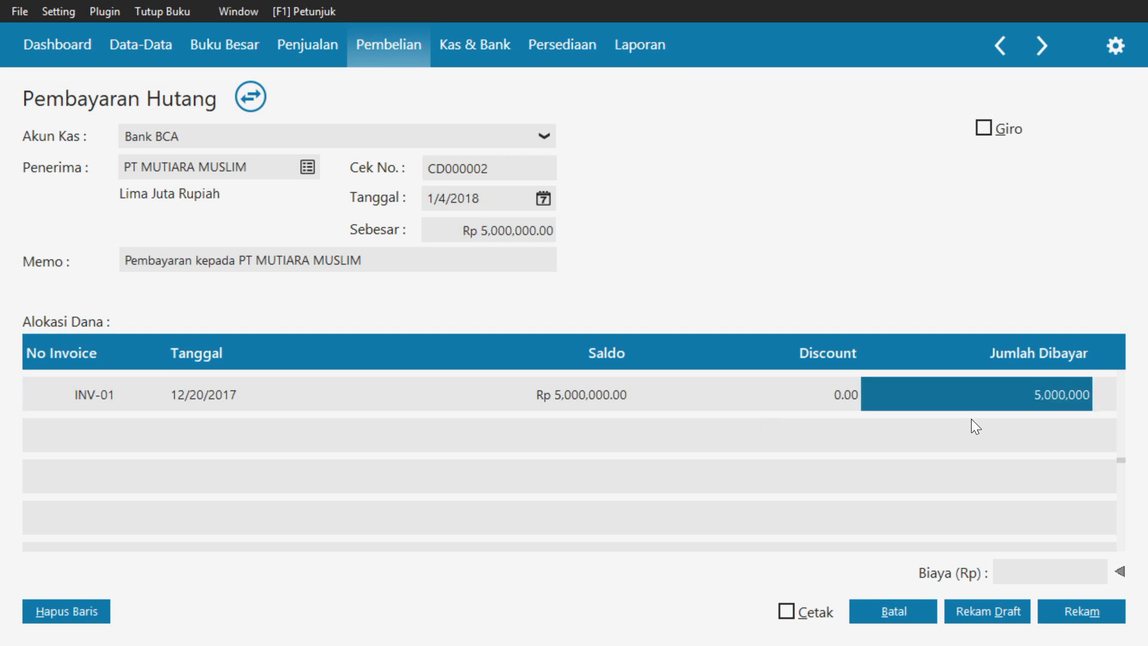
# Record the payable payment, leave the blank payment form, and close the payable payment list
pyautogui.click(1064, 614)
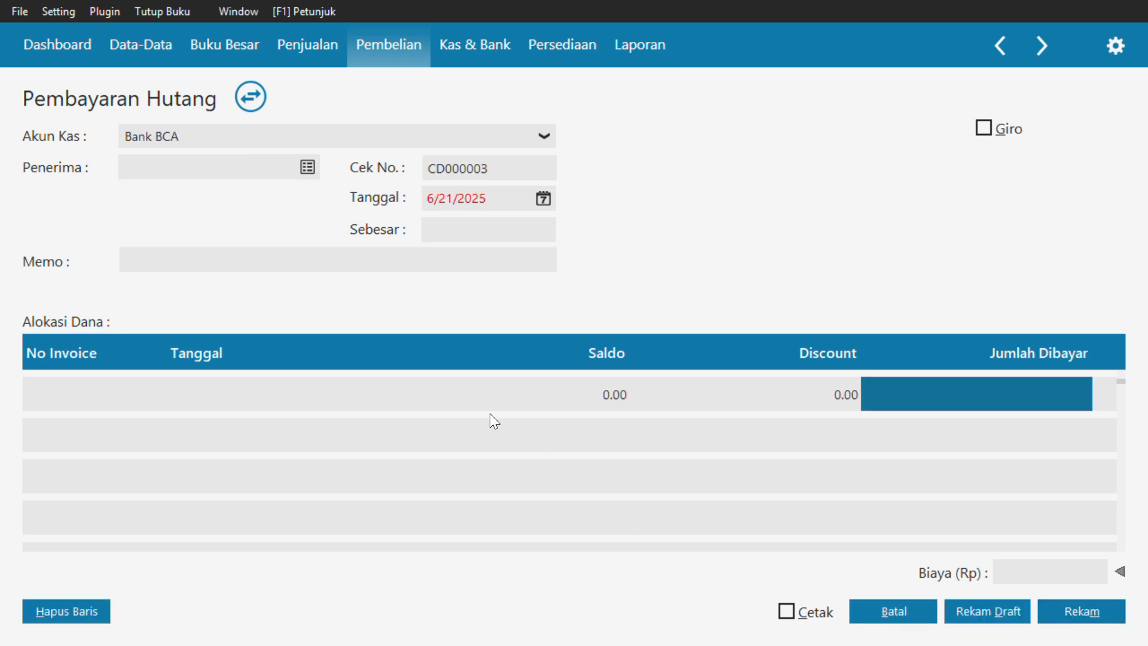
pyautogui.click(913, 615)
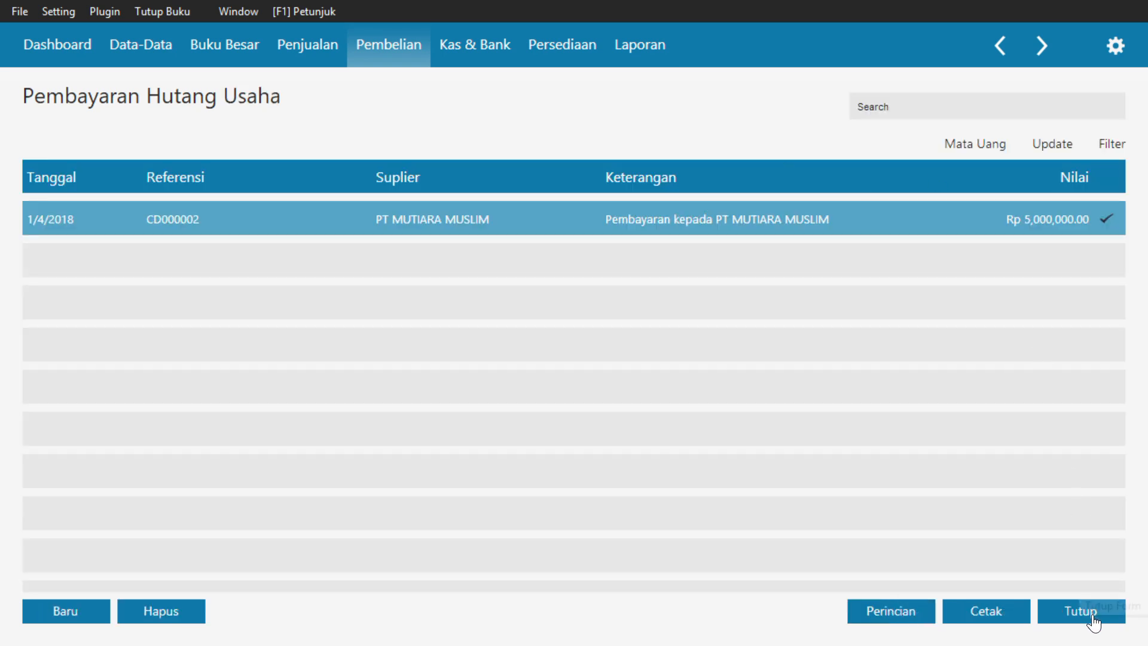
pyautogui.click(1065, 613)
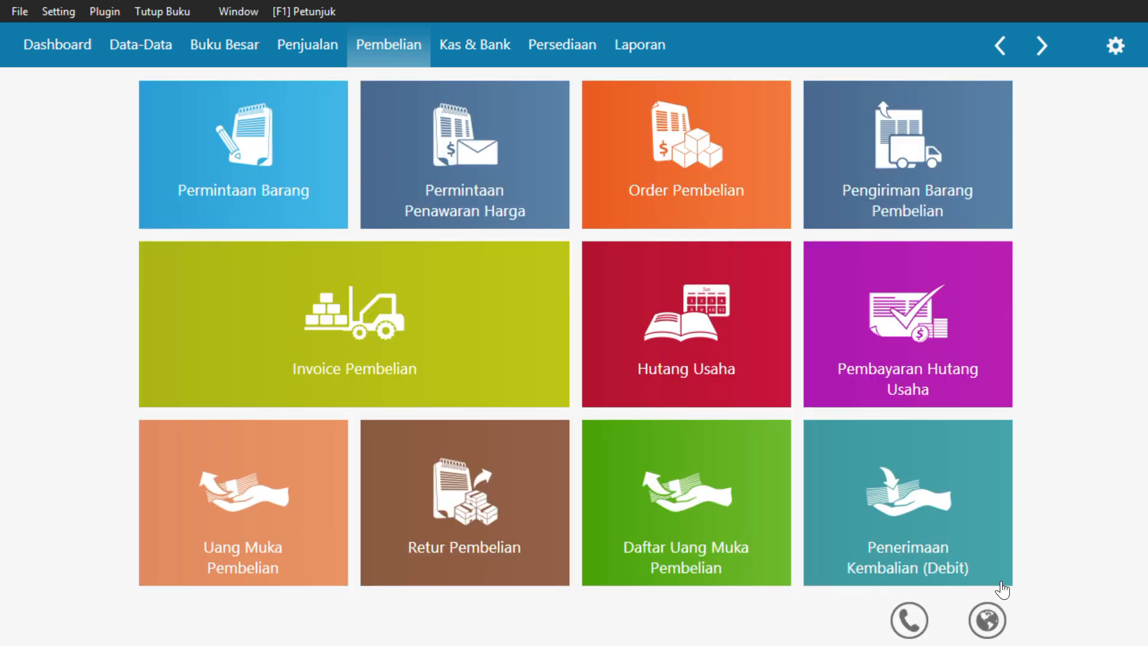
pyautogui.moveTo(627, 357)
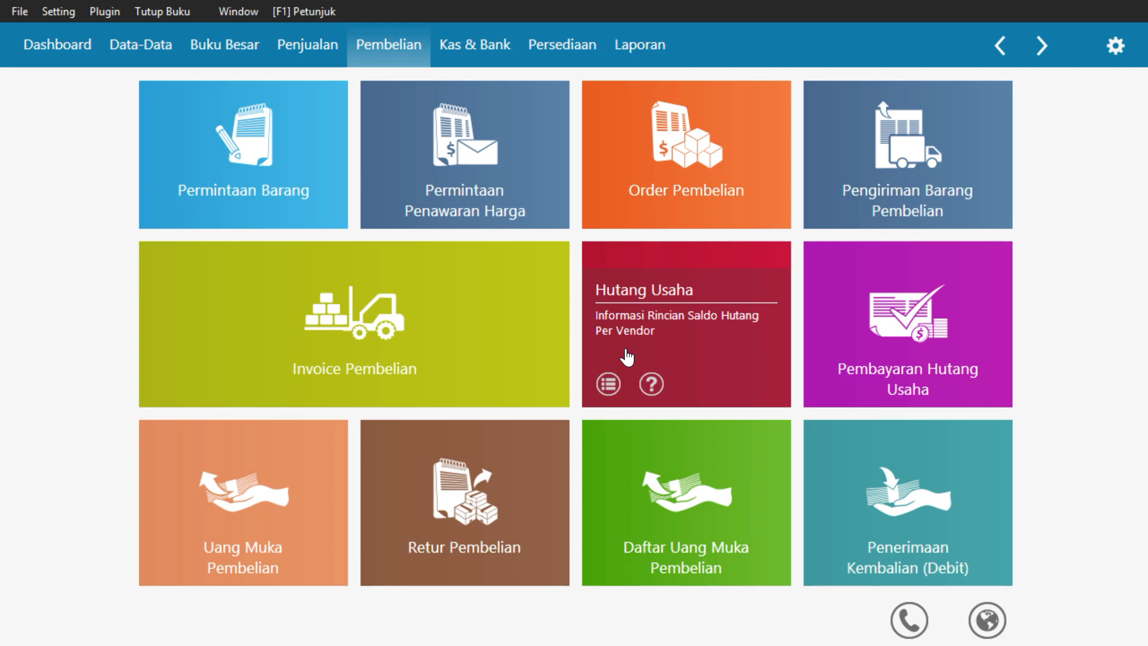
pyautogui.click(308, 49)
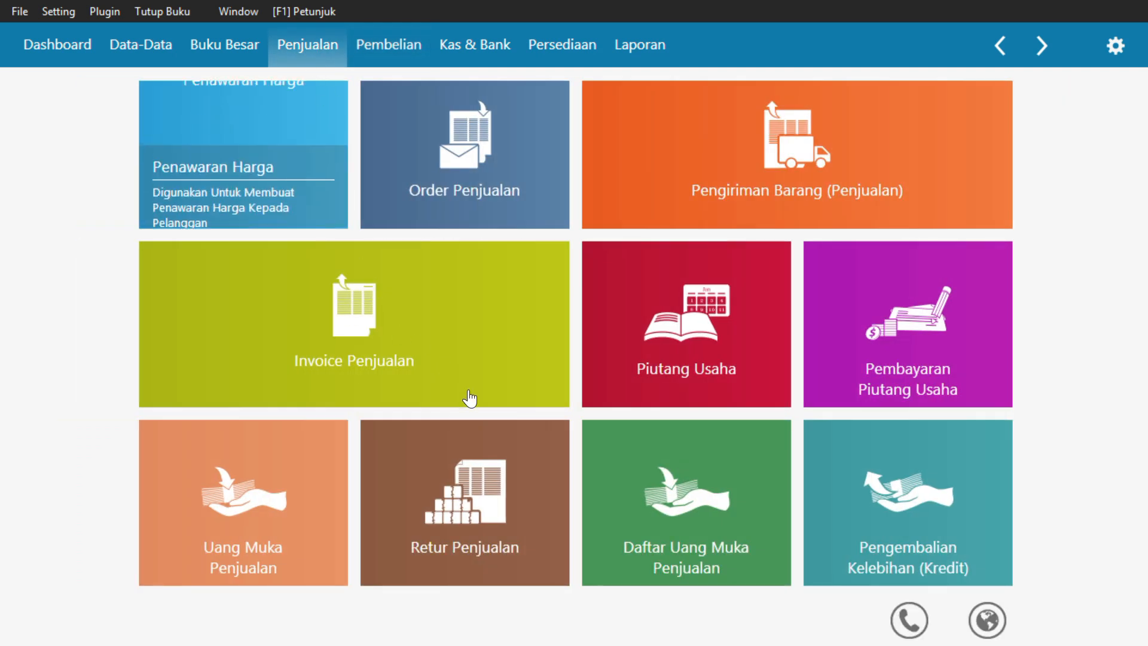
pyautogui.moveTo(465, 383)
pyautogui.click(460, 365)
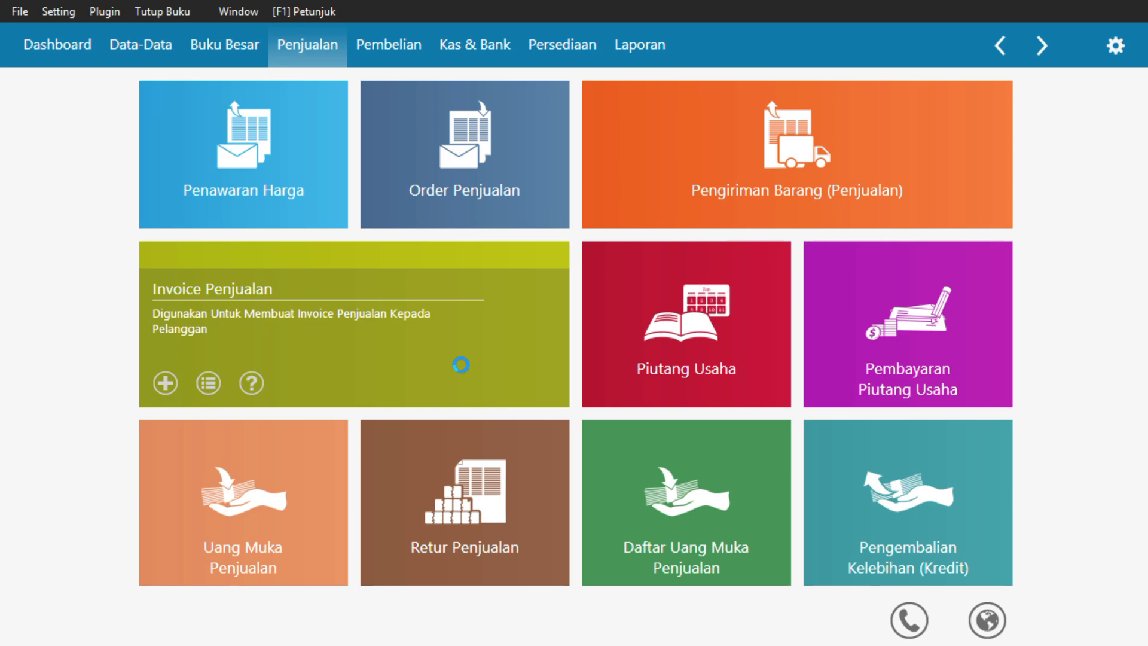
pyautogui.click(90, 612)
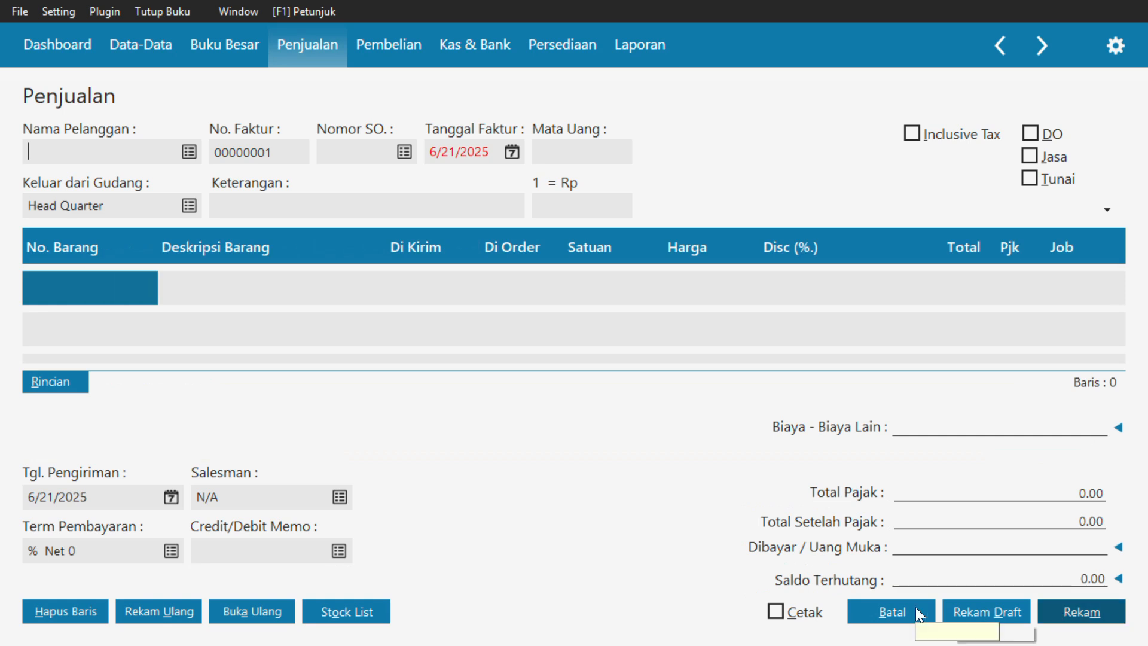
pyautogui.click(884, 605)
pyautogui.click(1087, 616)
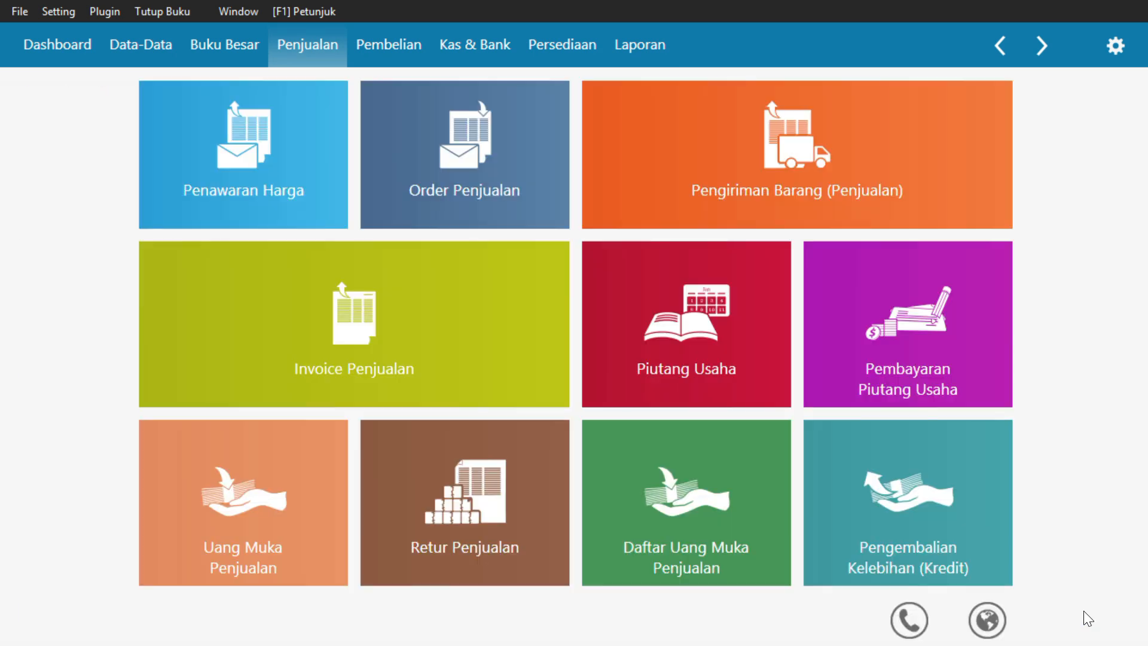
pyautogui.moveTo(293, 508)
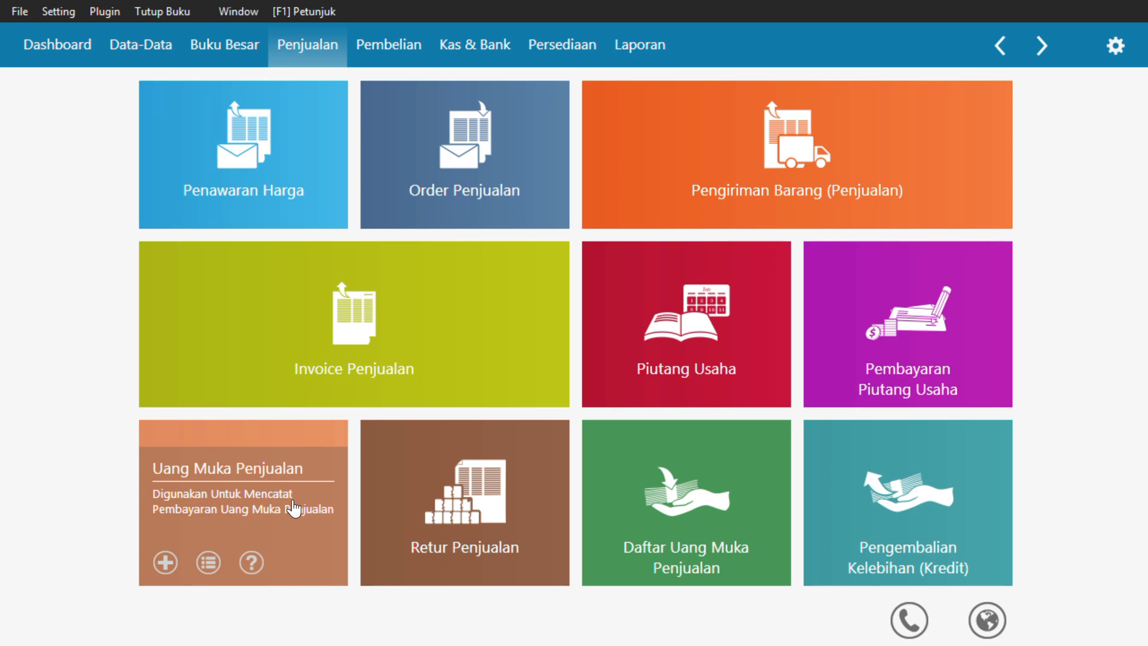
# Start a new sales advance payment in the sales module and choose PT RAYAN MUSLIM as the customer
pyautogui.click(311, 530)
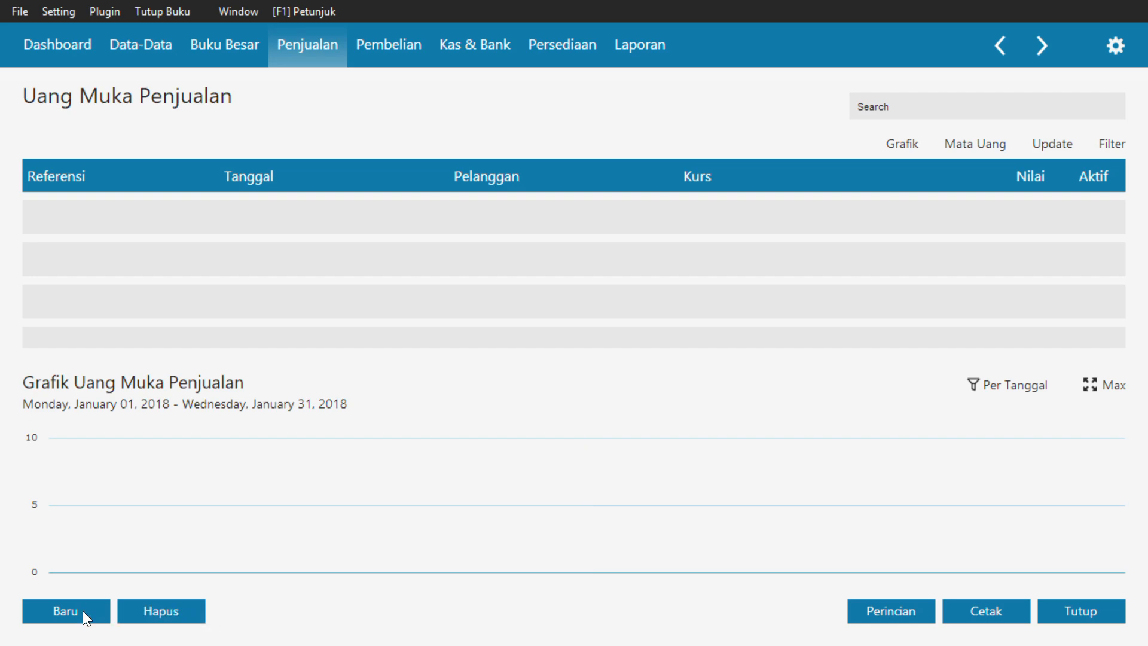
pyautogui.click(83, 611)
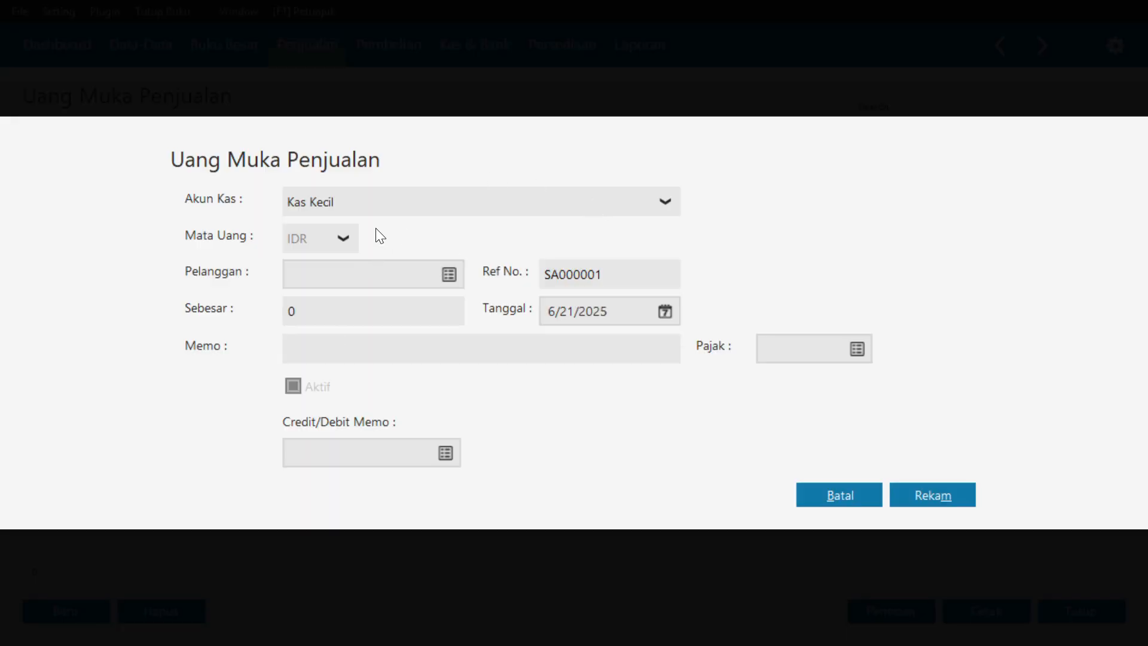
pyautogui.click(450, 274)
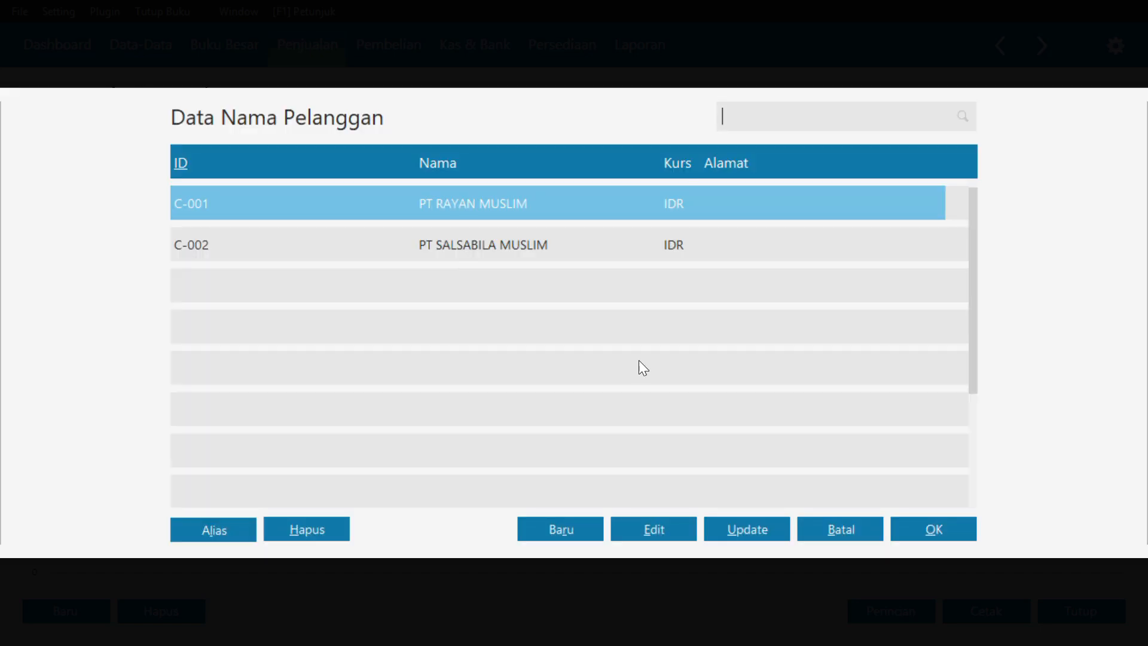
pyautogui.click(925, 534)
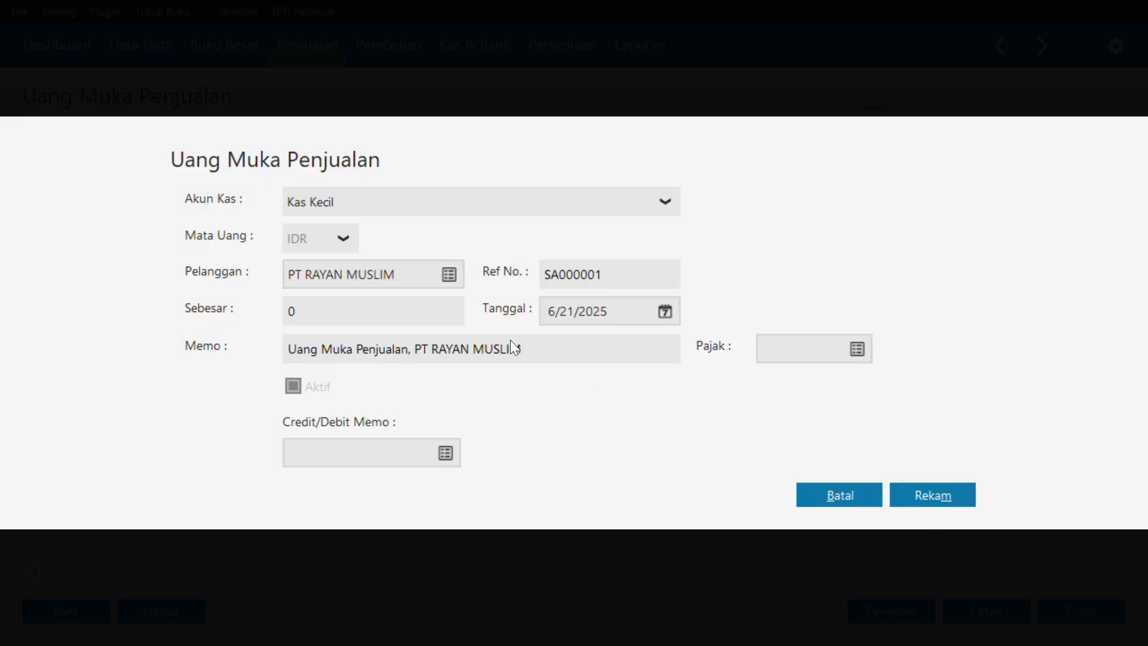
# Enter 500,000.00 as the amount of the sales advance payment
pyautogui.click(391, 318)
pyautogui.write('500,000')
pyautogui.press('Tab')
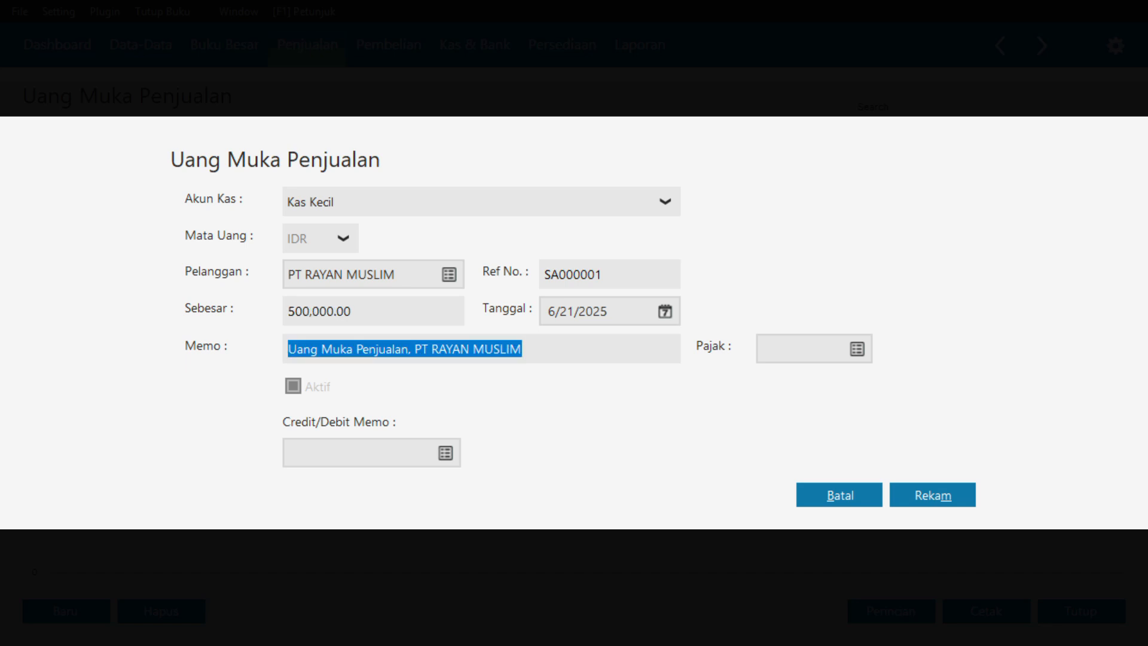
# Set the sales advance's date to 1/5/2018, then record it and leave the sales advance list
pyautogui.click(676, 314)
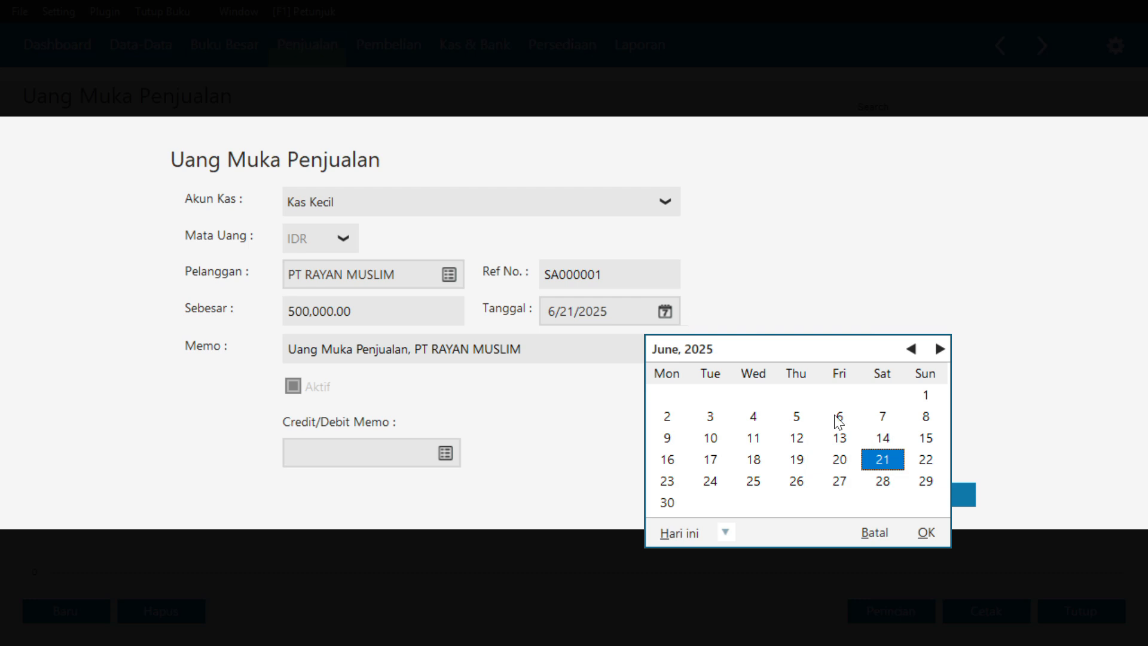
pyautogui.click(725, 531)
pyautogui.click(731, 528)
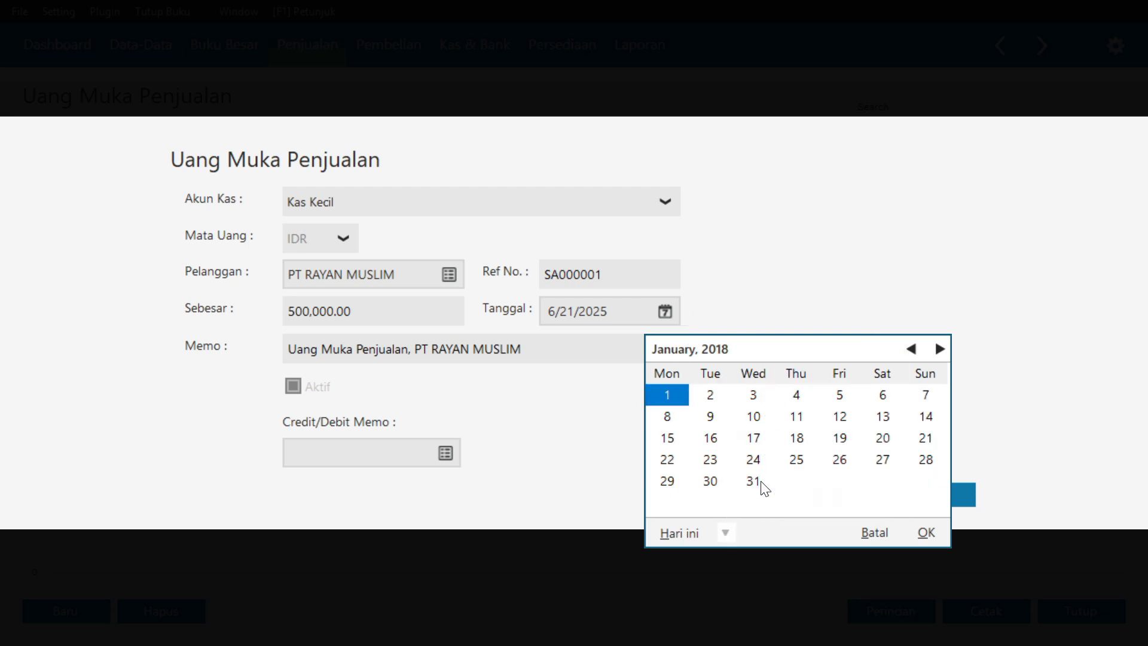
pyautogui.click(840, 394)
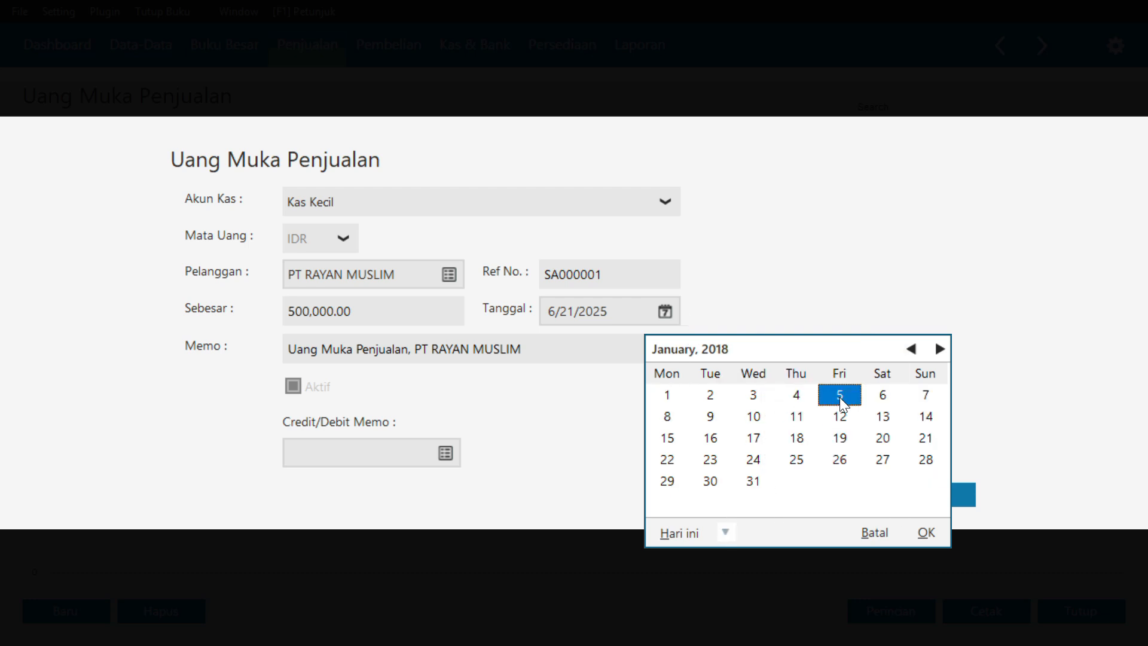
pyautogui.click(924, 531)
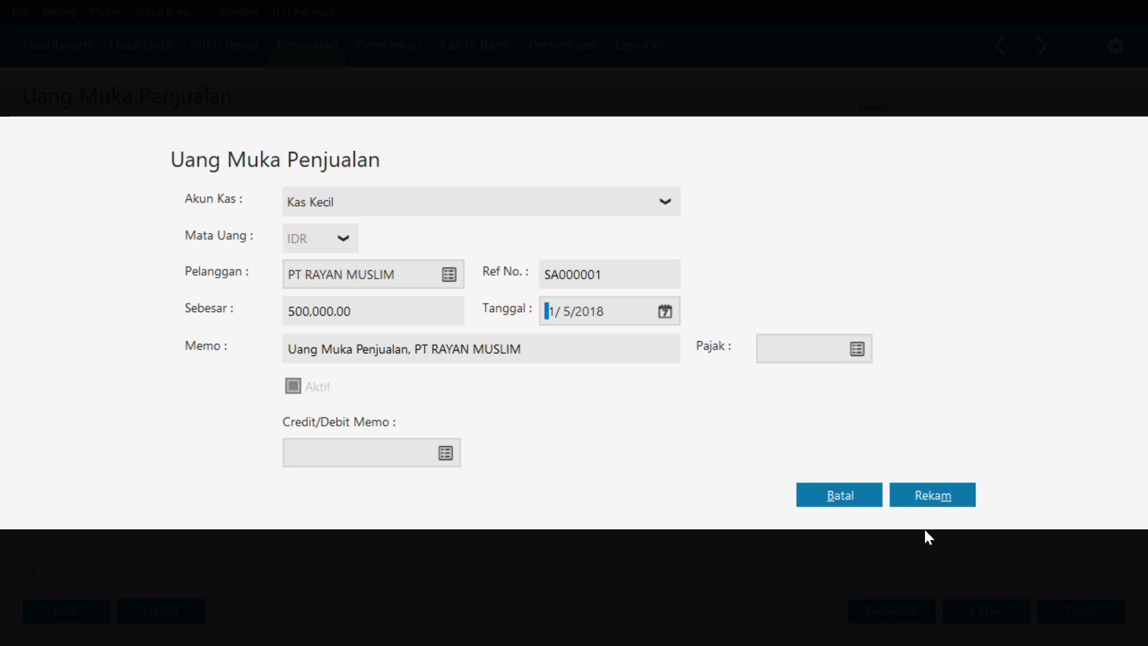
pyautogui.click(923, 497)
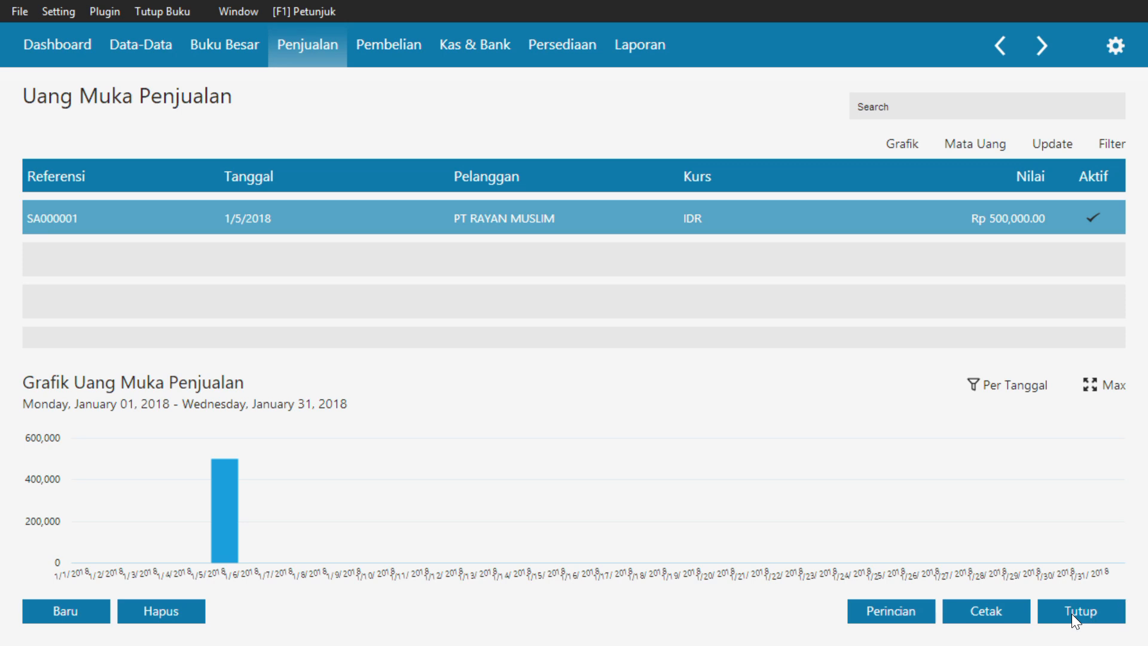
pyautogui.click(1072, 614)
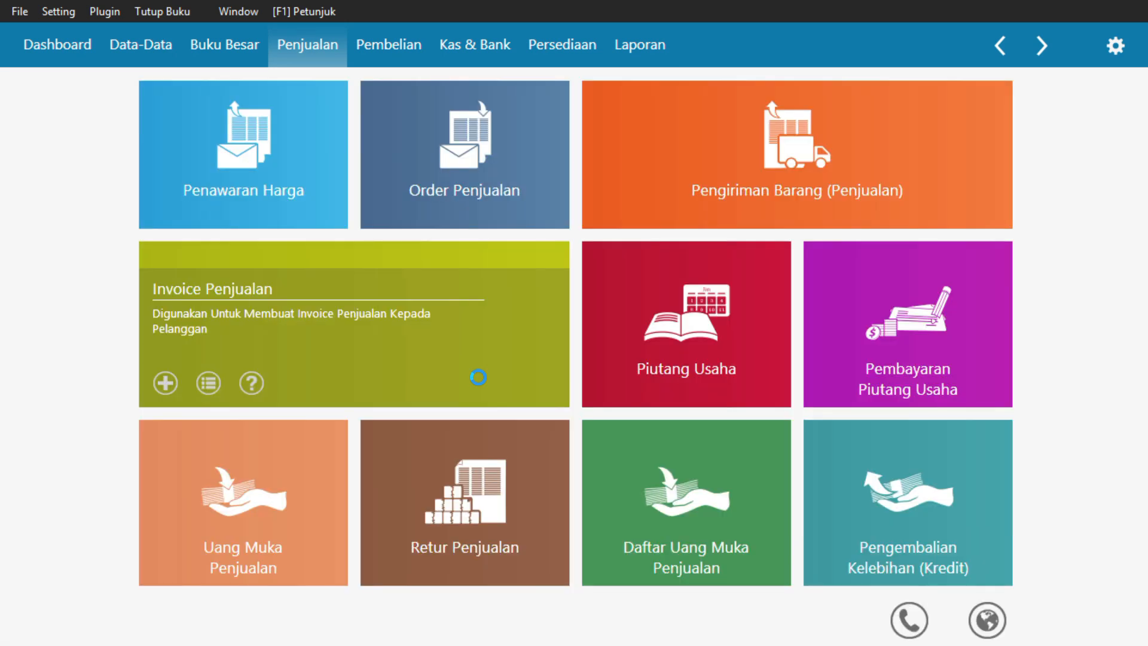
# Start a new sales invoice and choose PT RAYAN MUSLIM as the customer
pyautogui.click(477, 377)
pyautogui.click(76, 613)
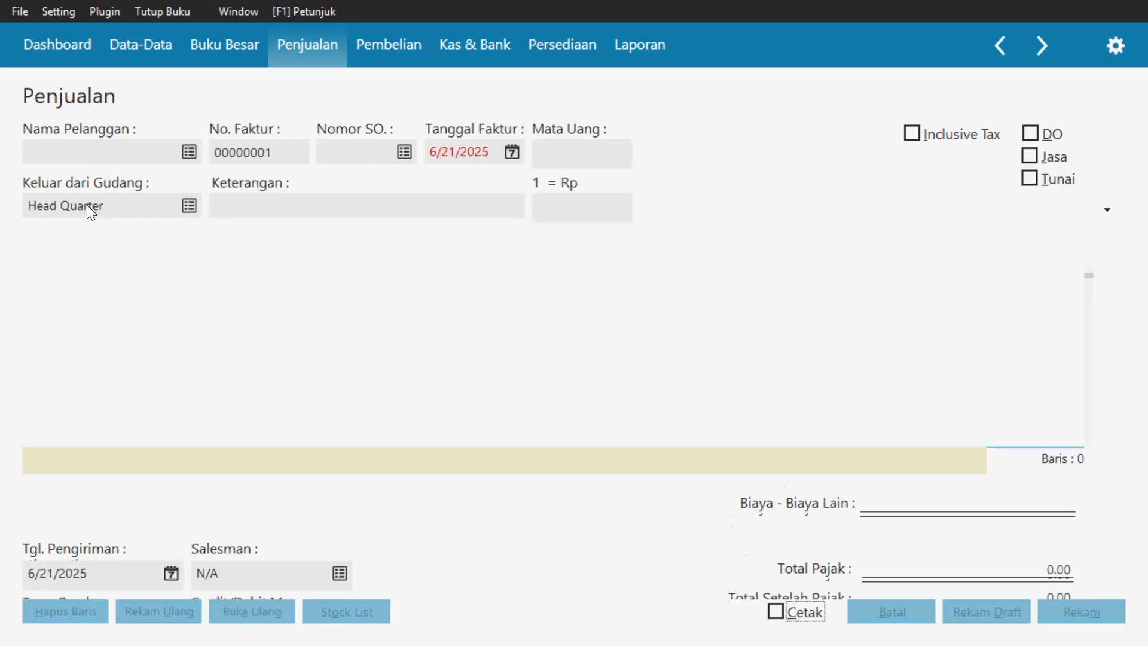
pyautogui.click(189, 152)
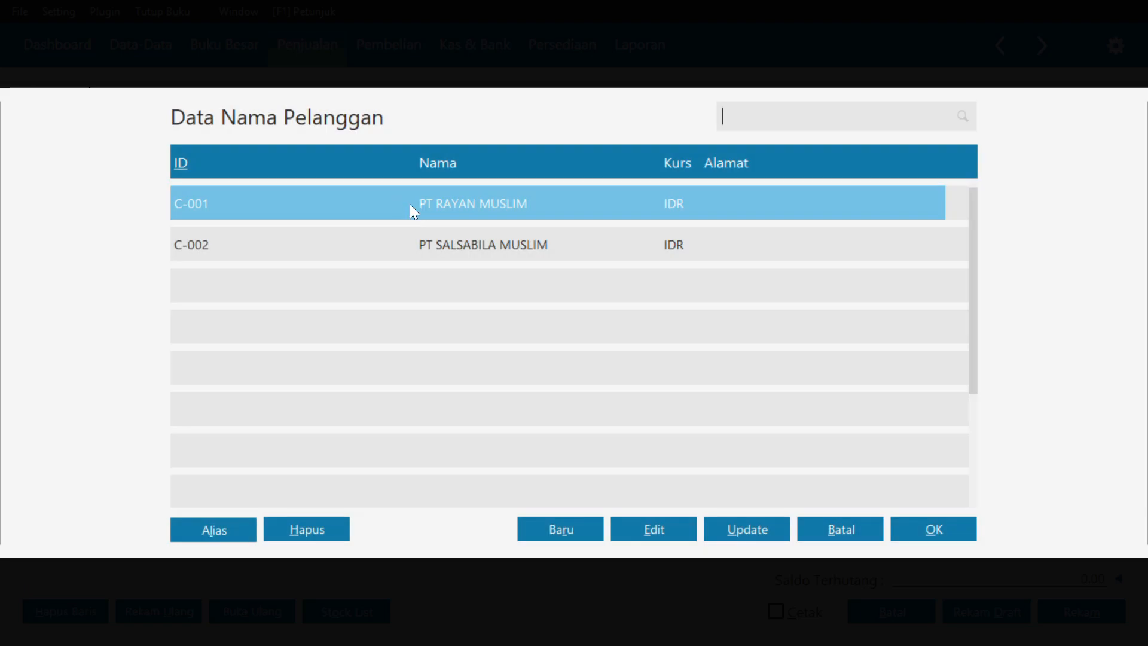
pyautogui.click(930, 532)
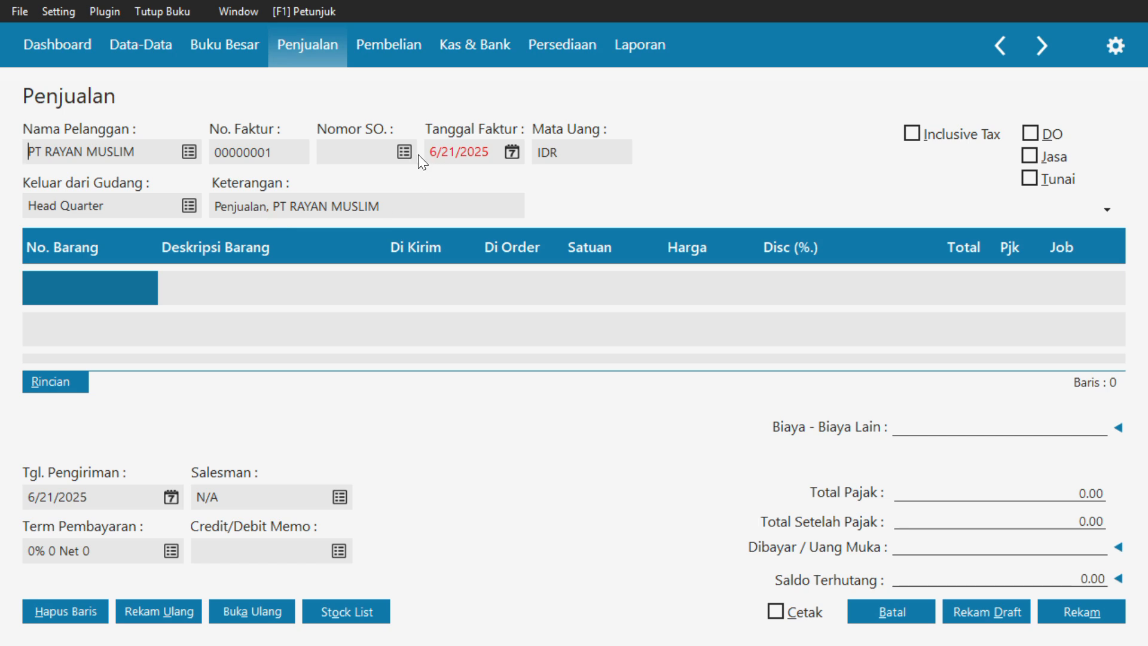
# Set the sales invoice date to 1/5/2018
pyautogui.click(508, 152)
pyautogui.click(506, 375)
pyautogui.click(604, 526)
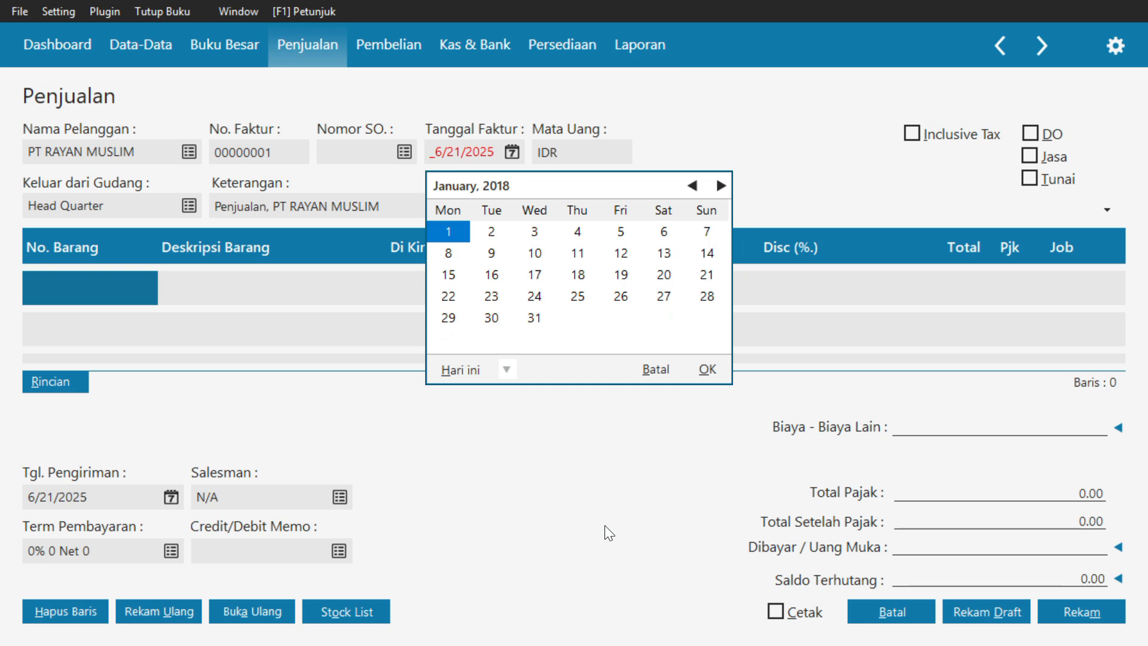
pyautogui.click(622, 232)
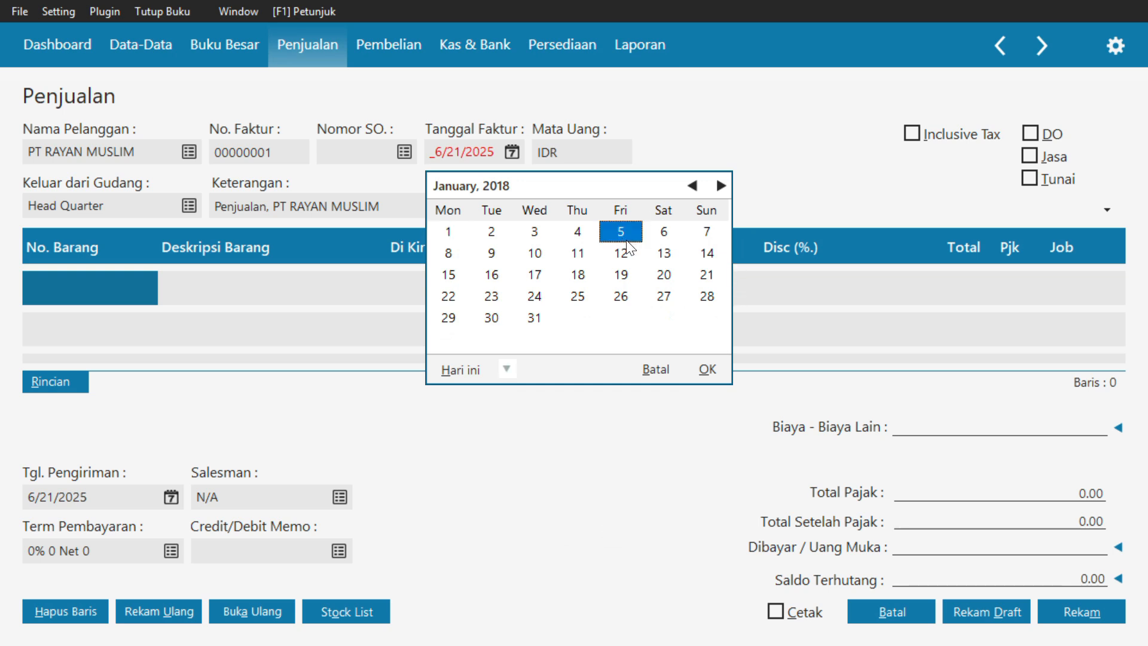
pyautogui.click(695, 368)
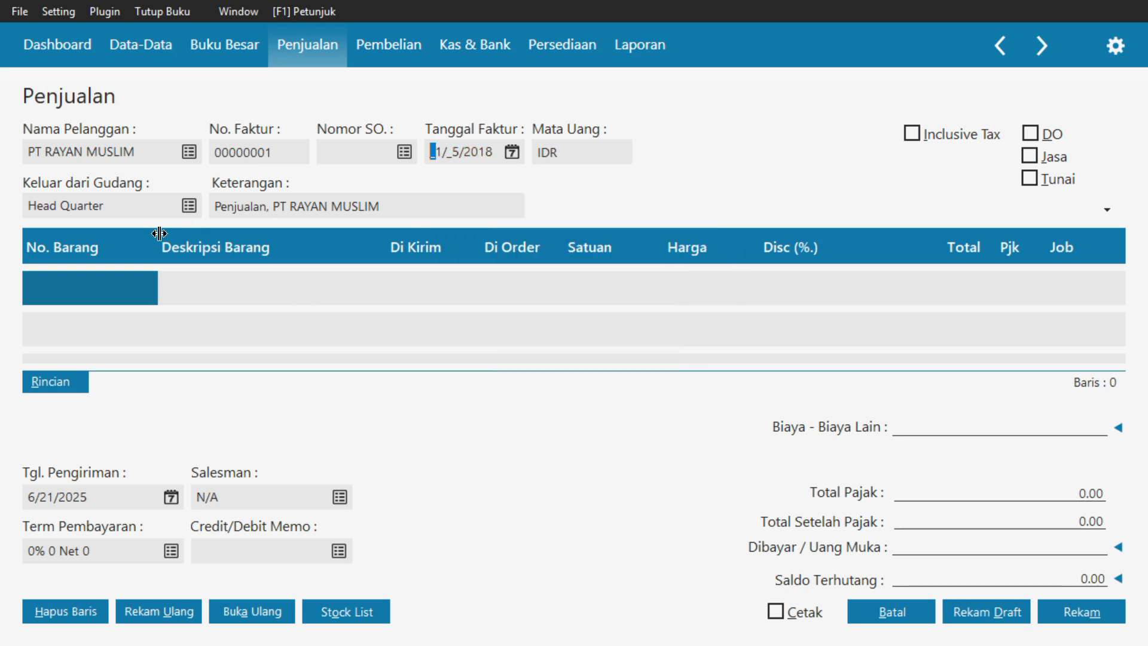
# Add item G-001 GAMIS PUTIH XL to the first line of the sales invoice
pyautogui.doubleClick(108, 287)
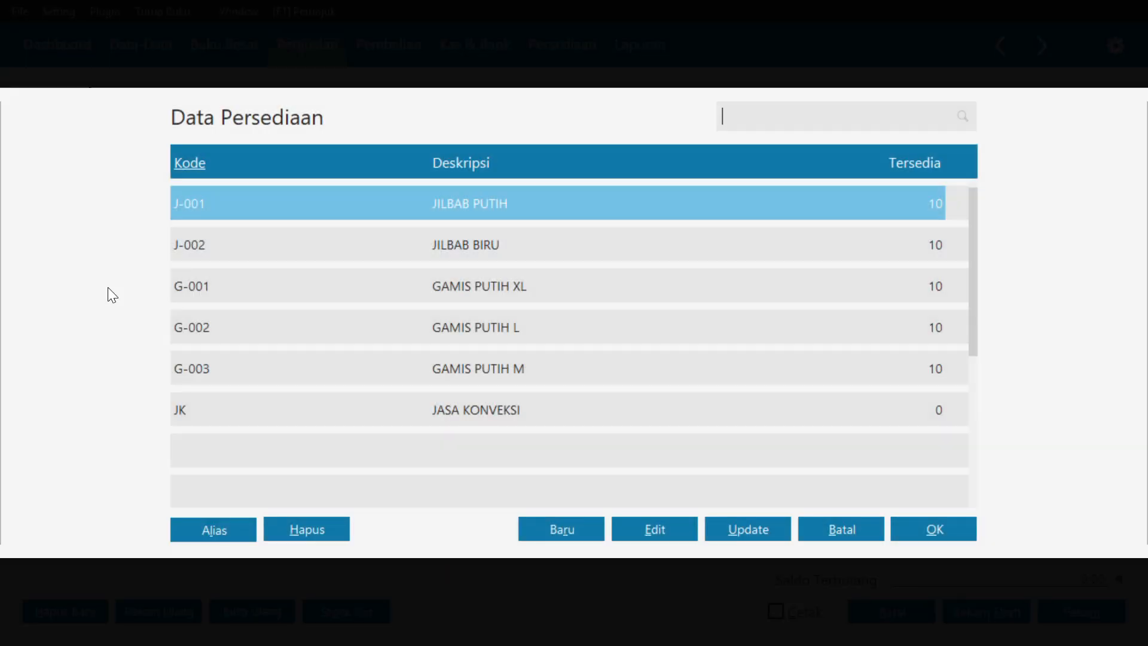
pyautogui.click(212, 296)
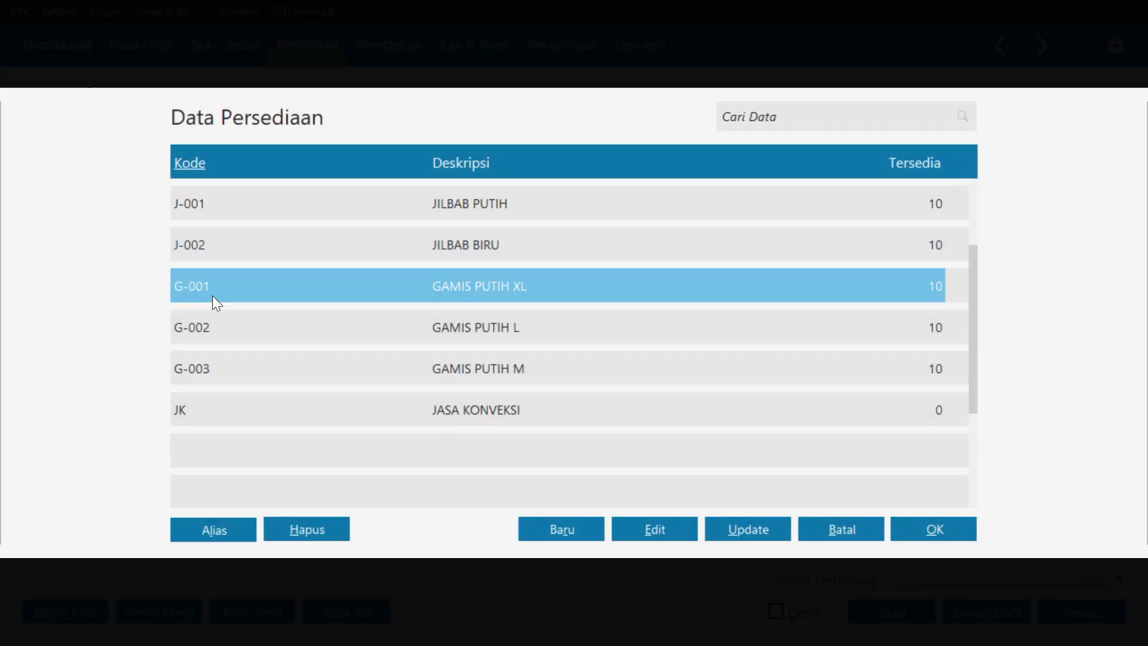
pyautogui.click(917, 530)
# Set the delivered quantity of GAMIS PUTIH XL to 5
pyautogui.press('Tab')
pyautogui.press('Tab')
pyautogui.press('Tab')
pyautogui.press('Tab')
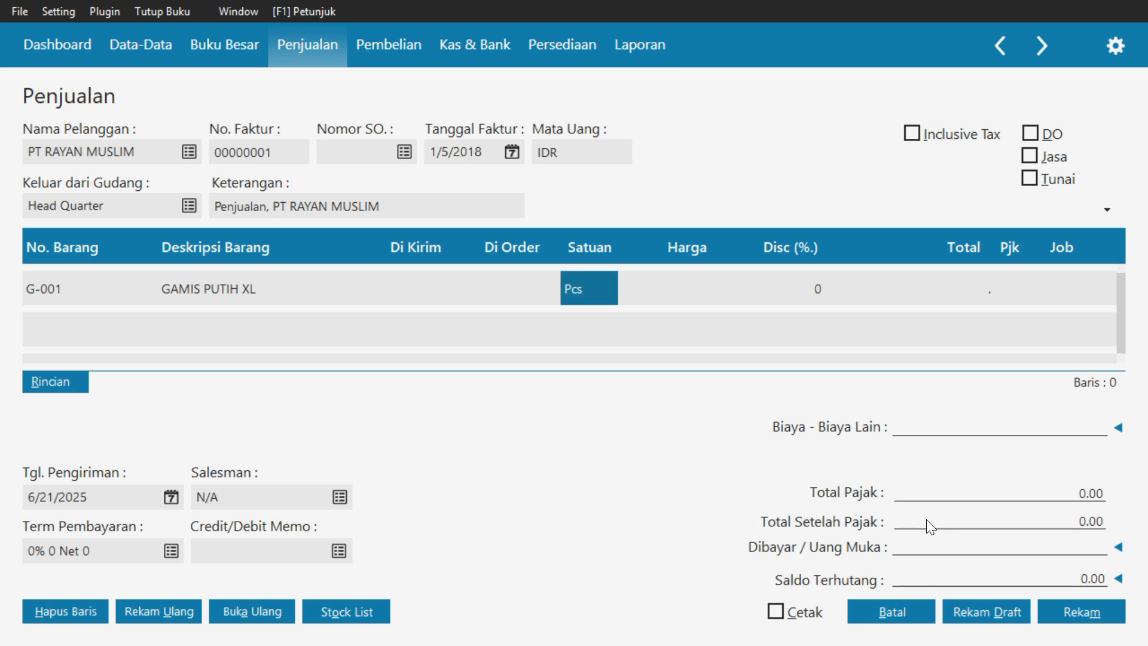
pyautogui.hotkey('shift', 'Tab')
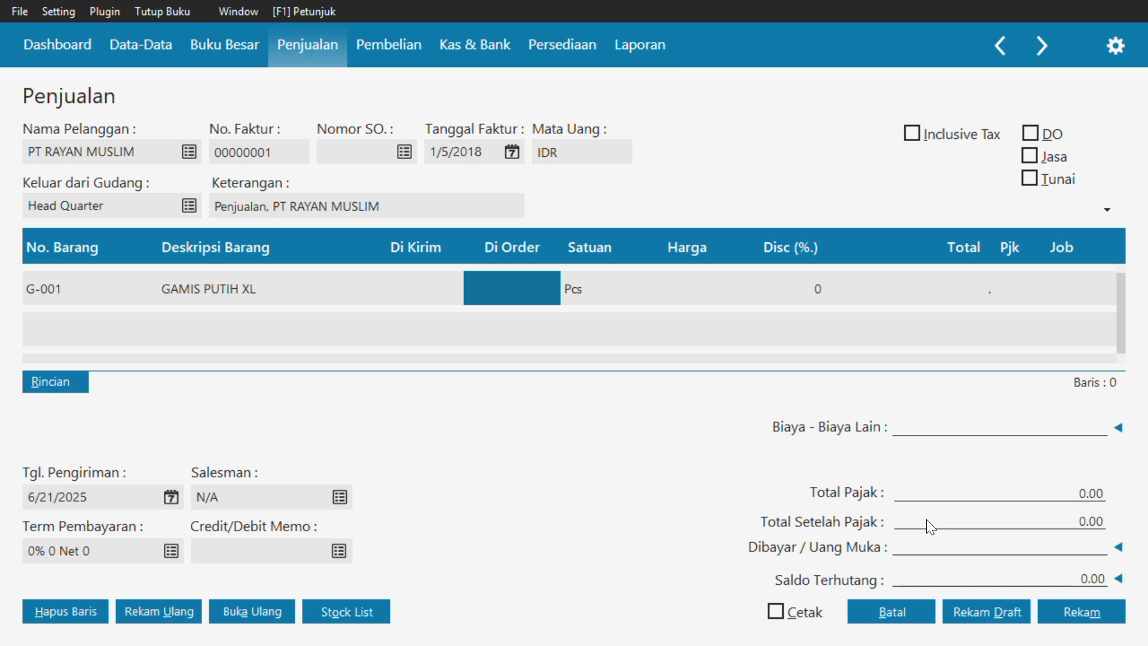
pyautogui.press('Tab')
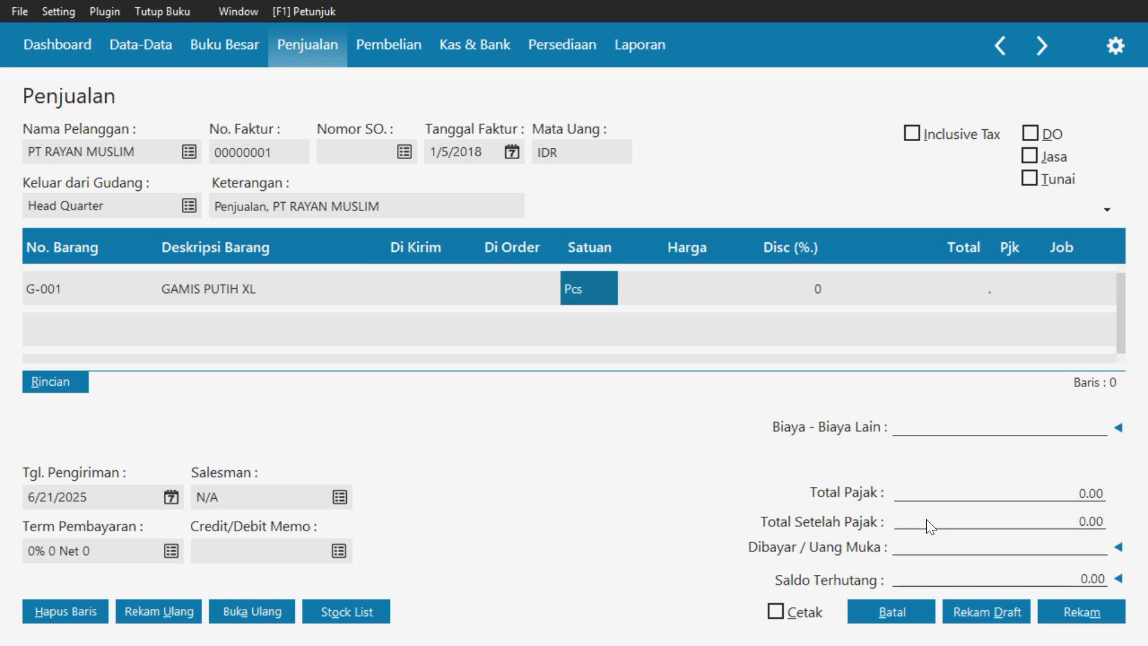
pyautogui.hotkey('shift', 'Tab')
pyautogui.hotkey('shift', 'Tab')
pyautogui.write('5')
# Set the unit price of GAMIS PUTIH XL to 200,000
pyautogui.press('Tab')
pyautogui.press('Tab')
pyautogui.press('Tab')
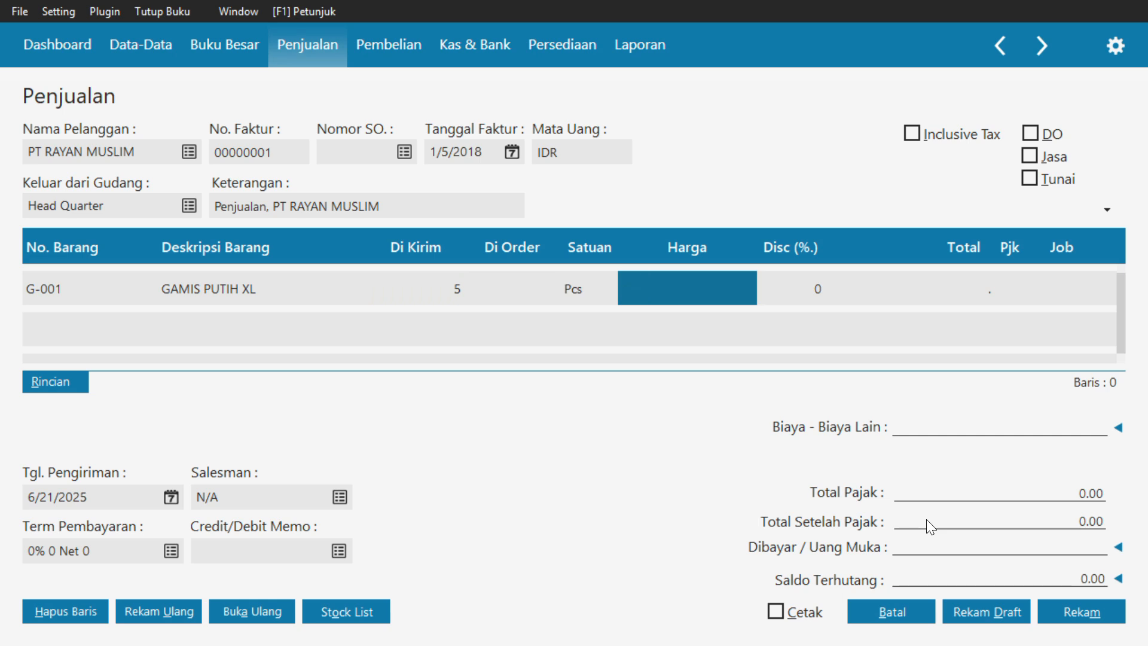
pyautogui.write('200000')
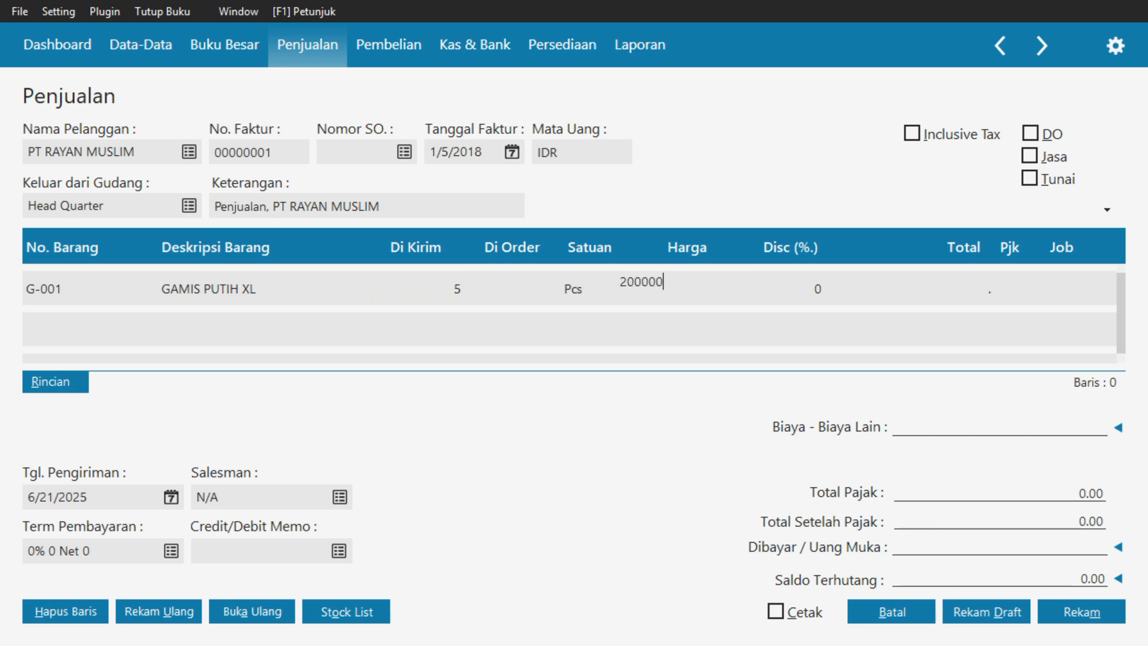
pyautogui.press('Tab')
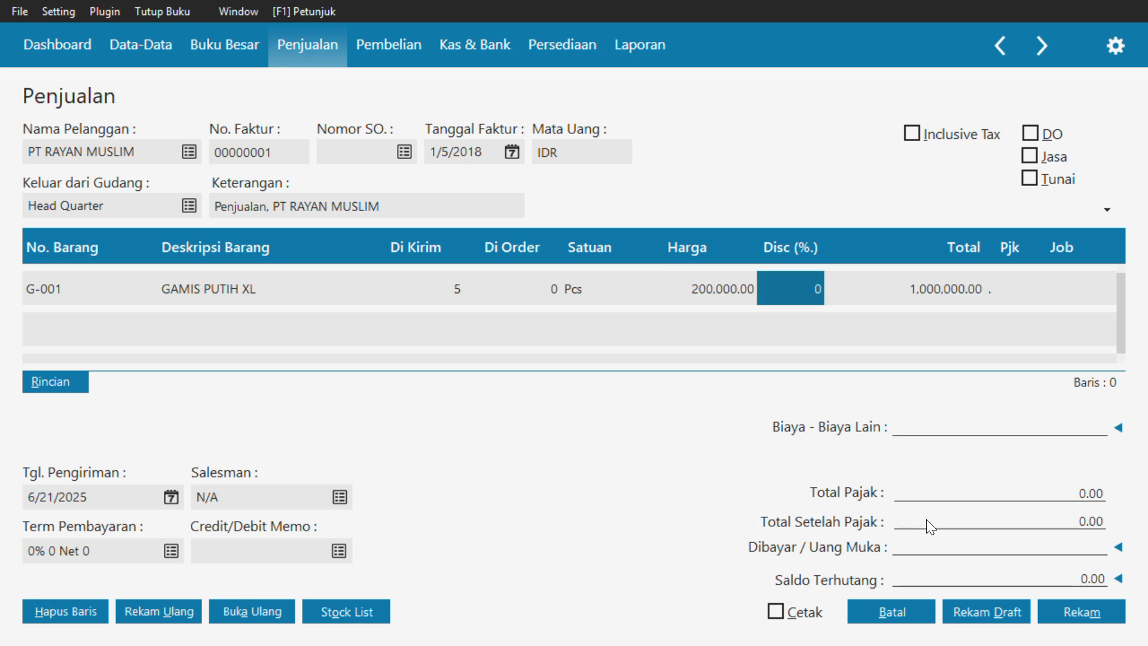
# Check the Value Added Tax record's settings, apply VAT to the GAMIS PUTIH XL line, and commit the line
pyautogui.press('Tab')
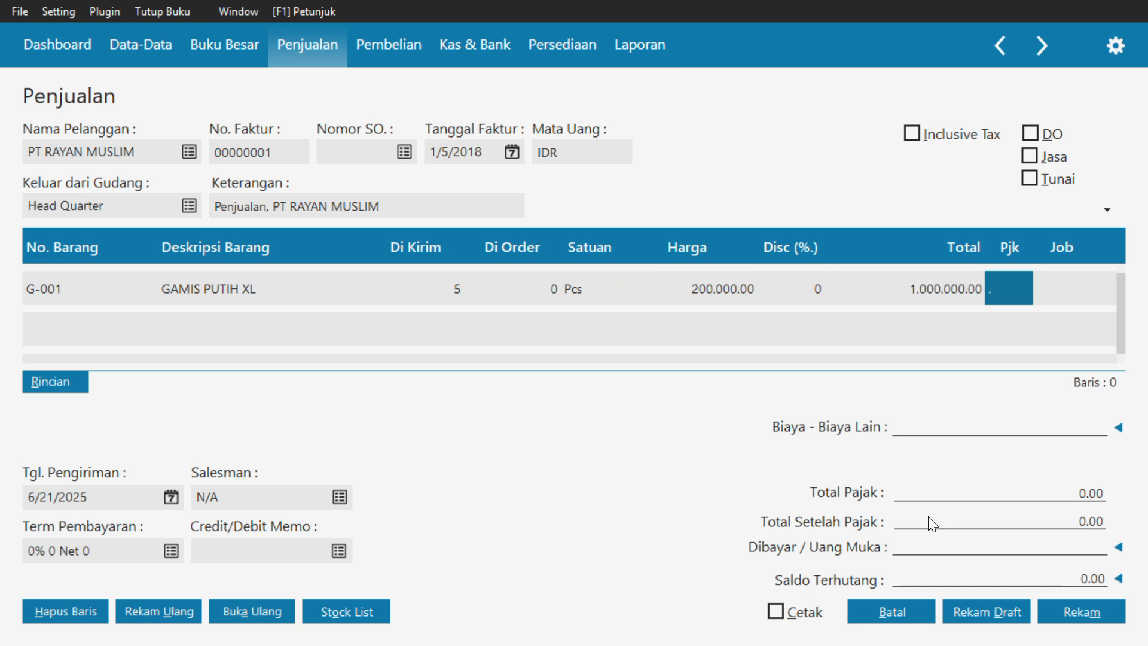
pyautogui.click(1028, 286)
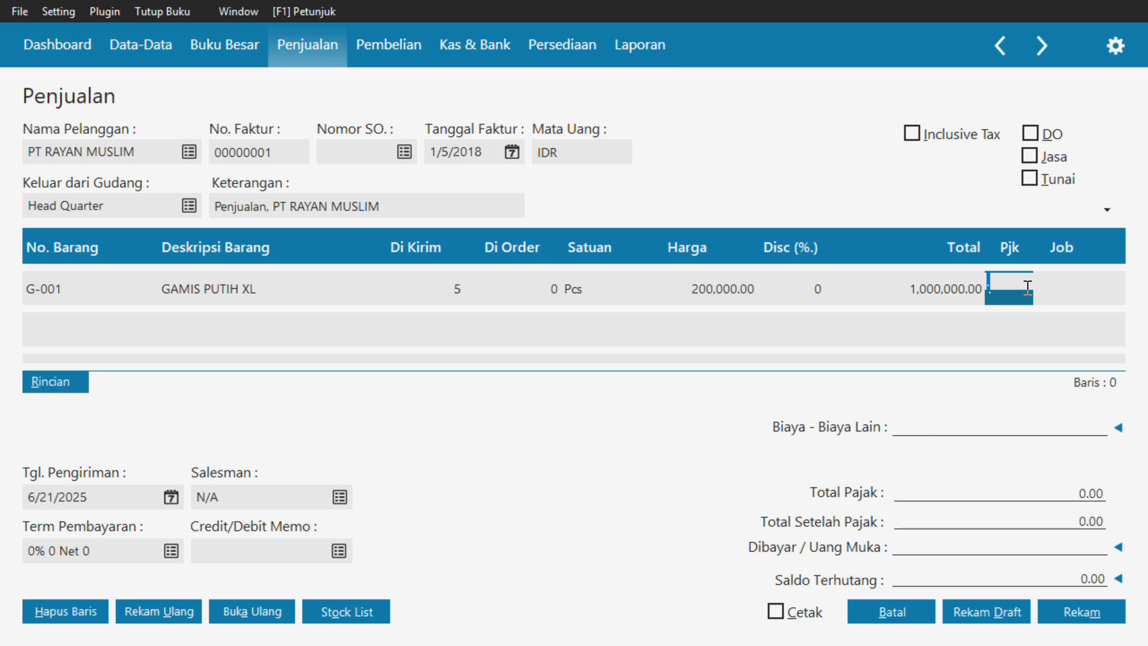
pyautogui.click(1027, 288)
pyautogui.click(587, 257)
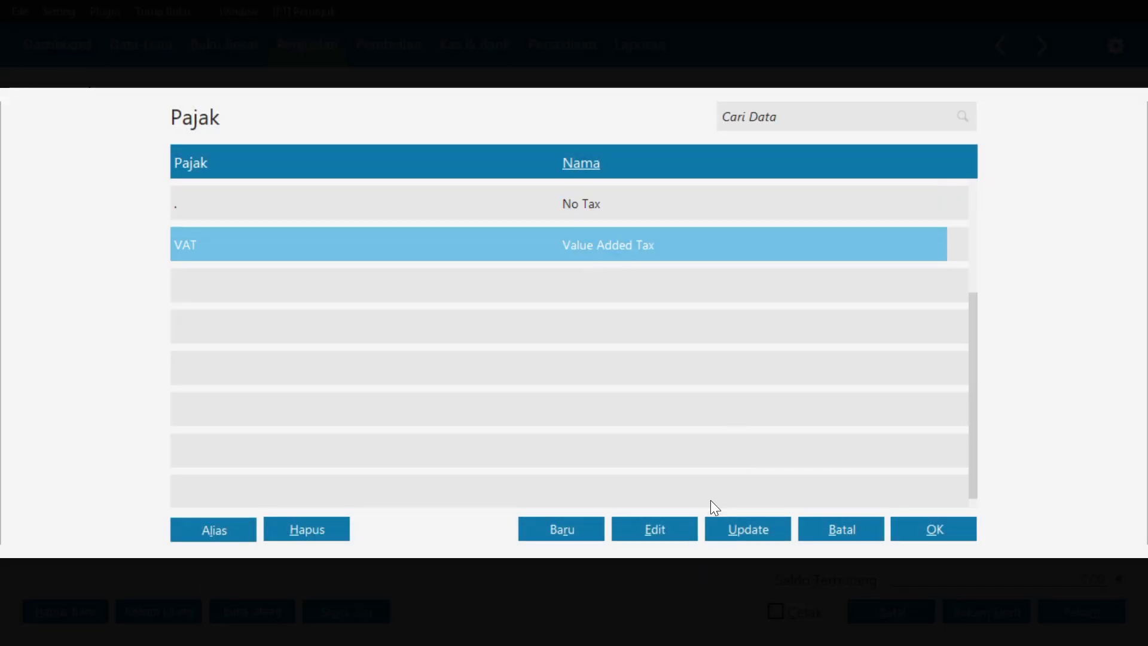
pyautogui.click(654, 528)
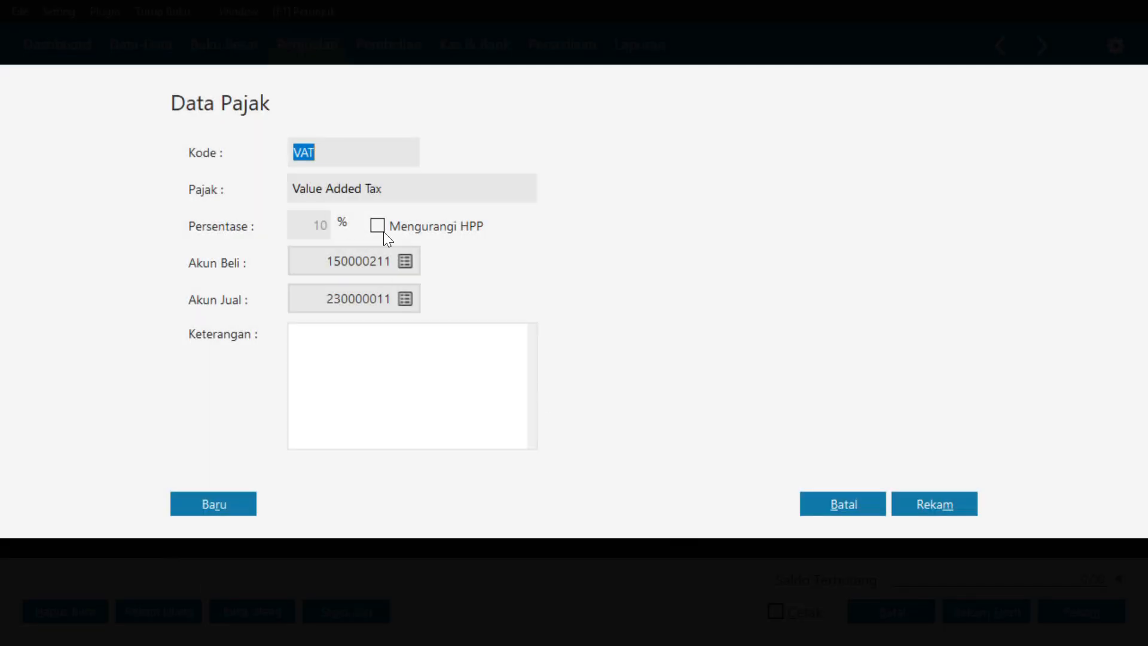
pyautogui.click(915, 504)
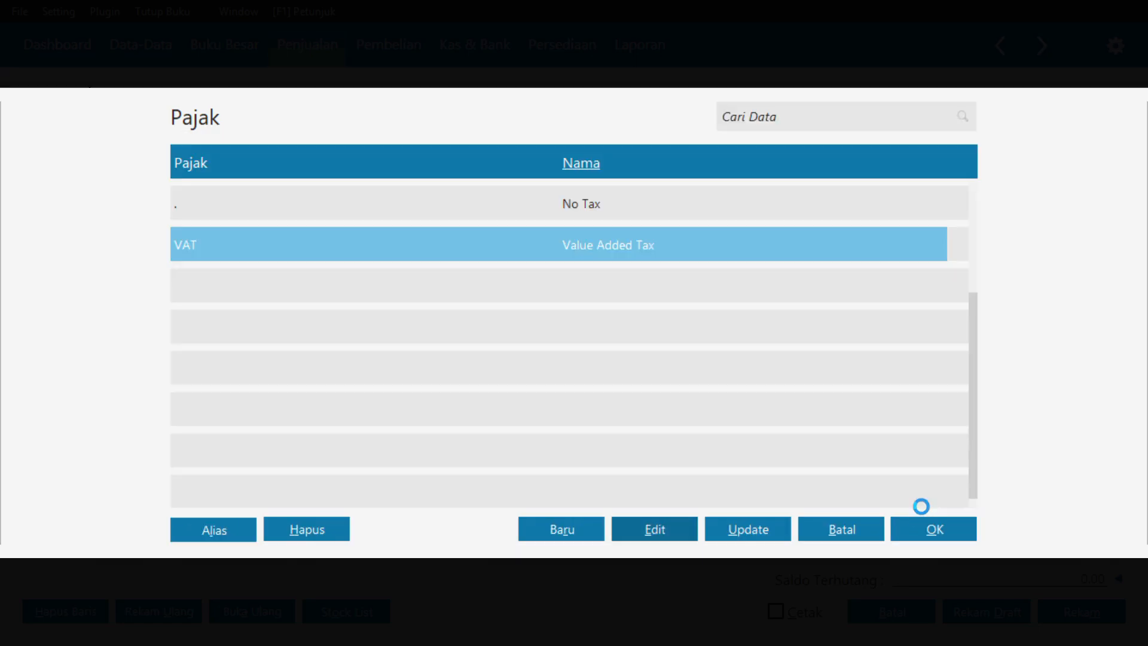
pyautogui.click(922, 530)
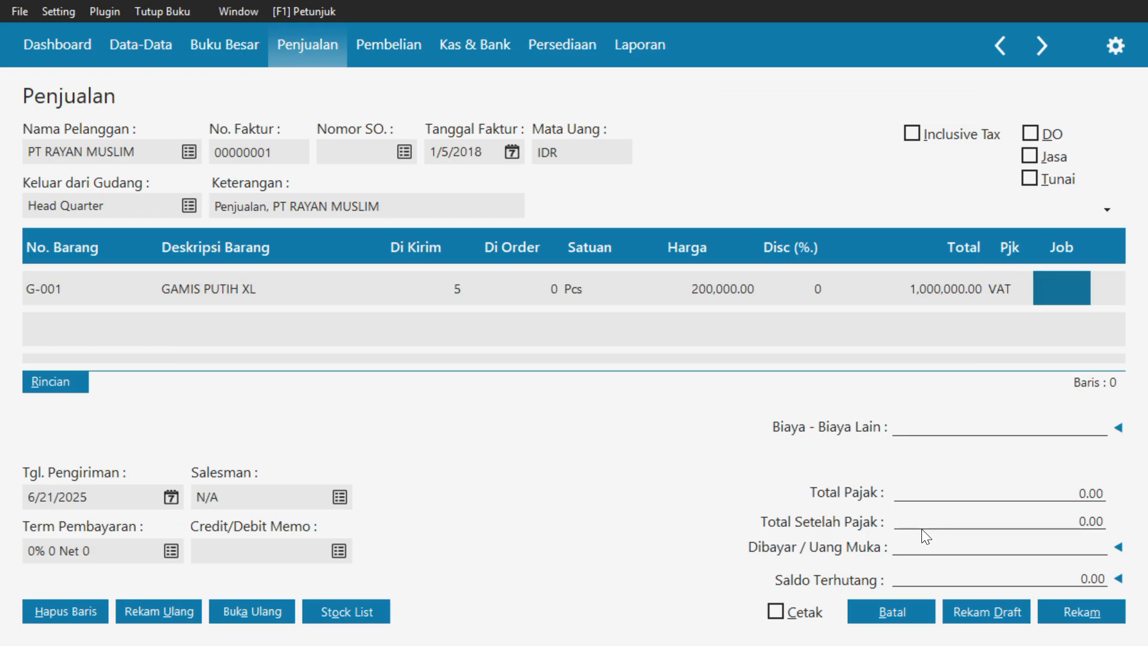
pyautogui.press('Return')
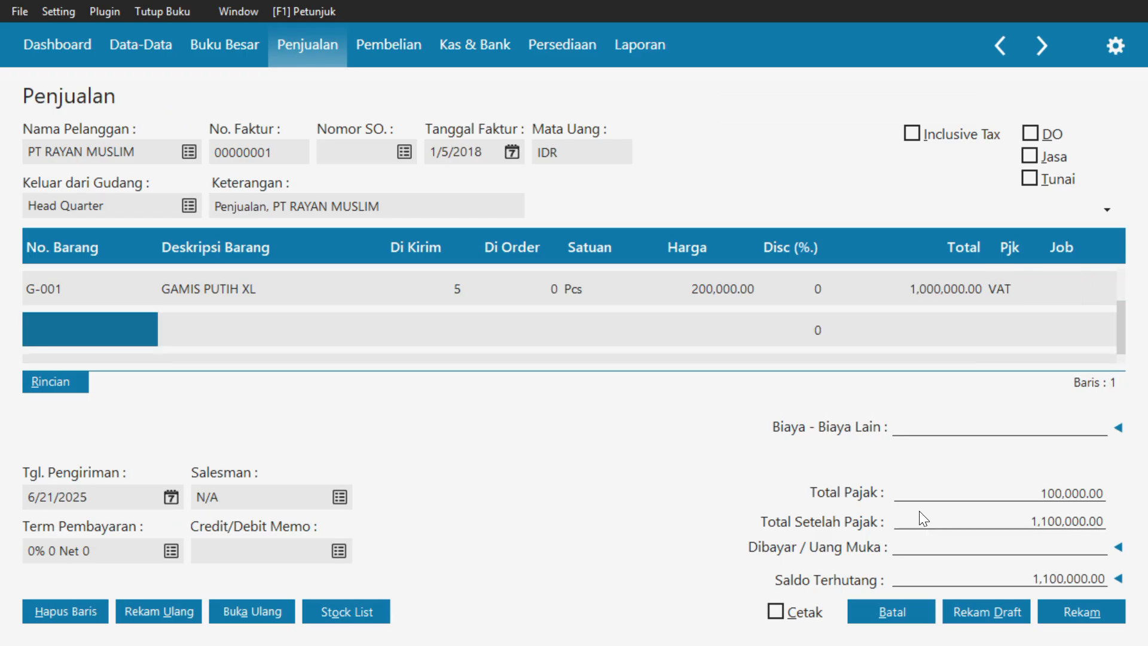
# Add item J-001 JILBAB PUTIH to the second invoice line with a delivered quantity of 5
pyautogui.doubleClick(137, 319)
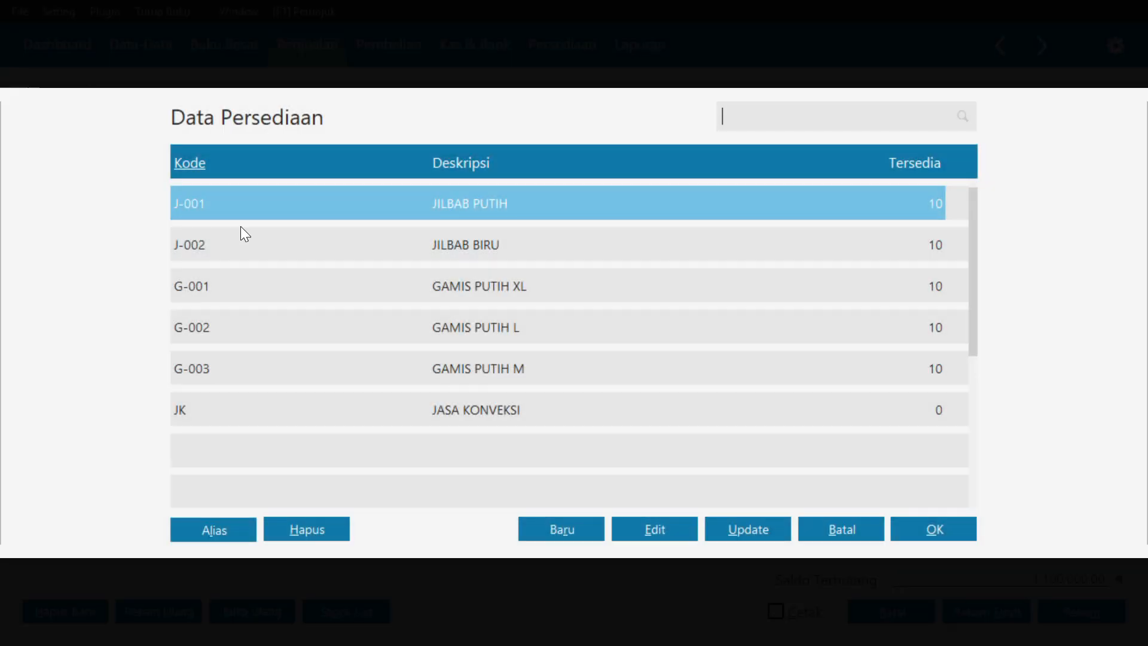
pyautogui.click(922, 529)
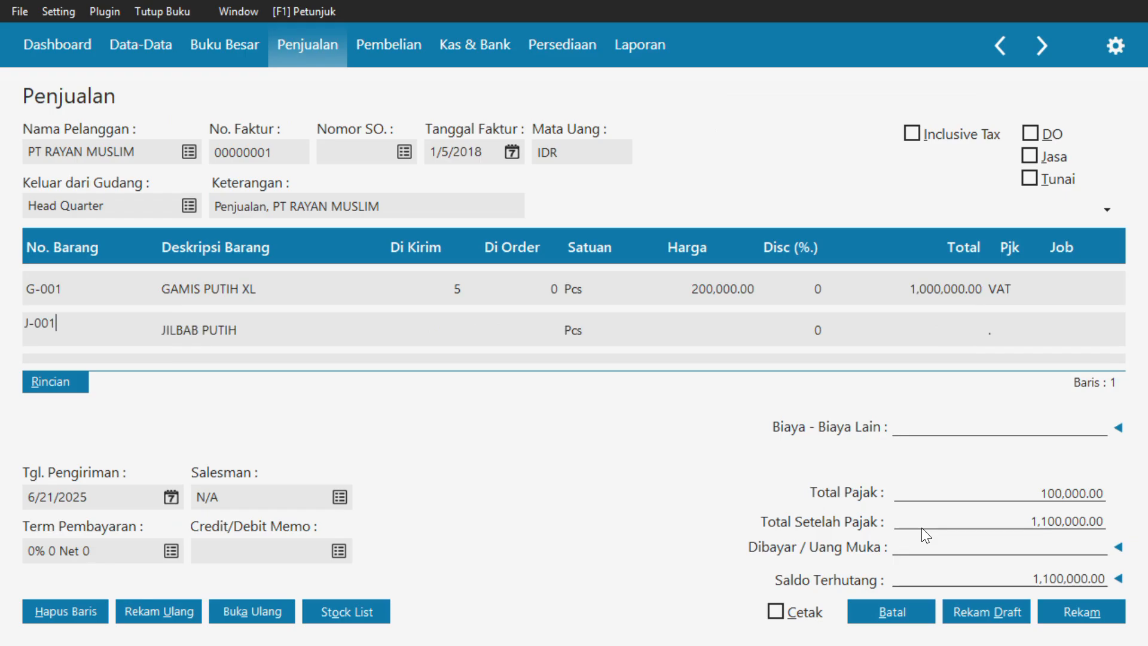
pyautogui.press('Tab')
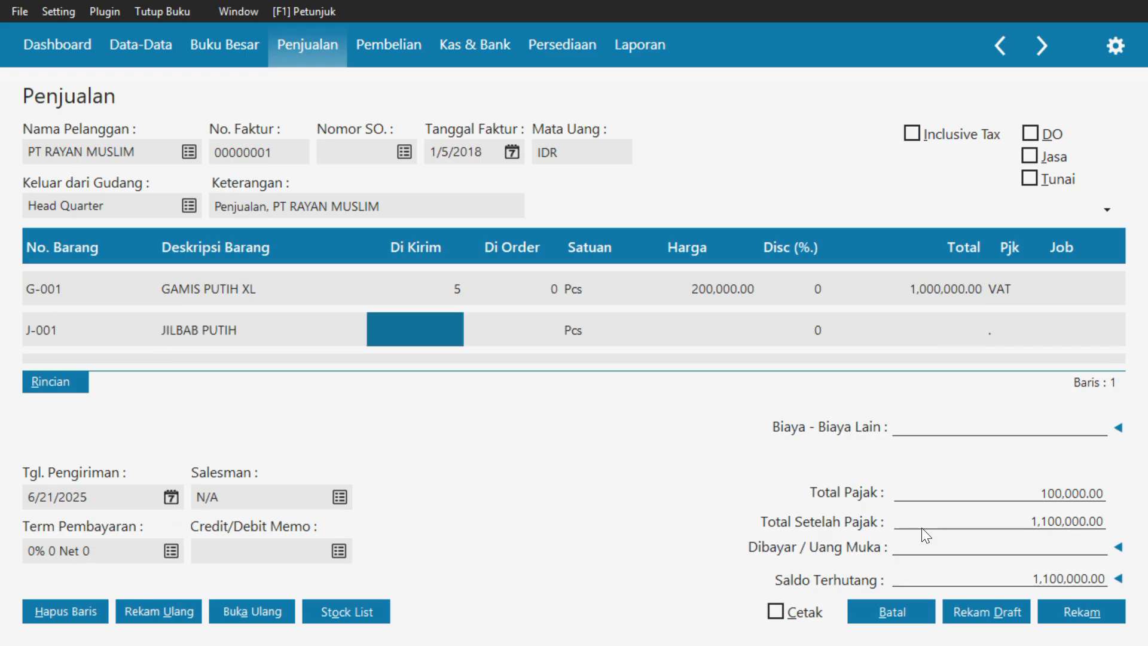
pyautogui.write('5')
pyautogui.press('Tab')
pyautogui.press('Tab')
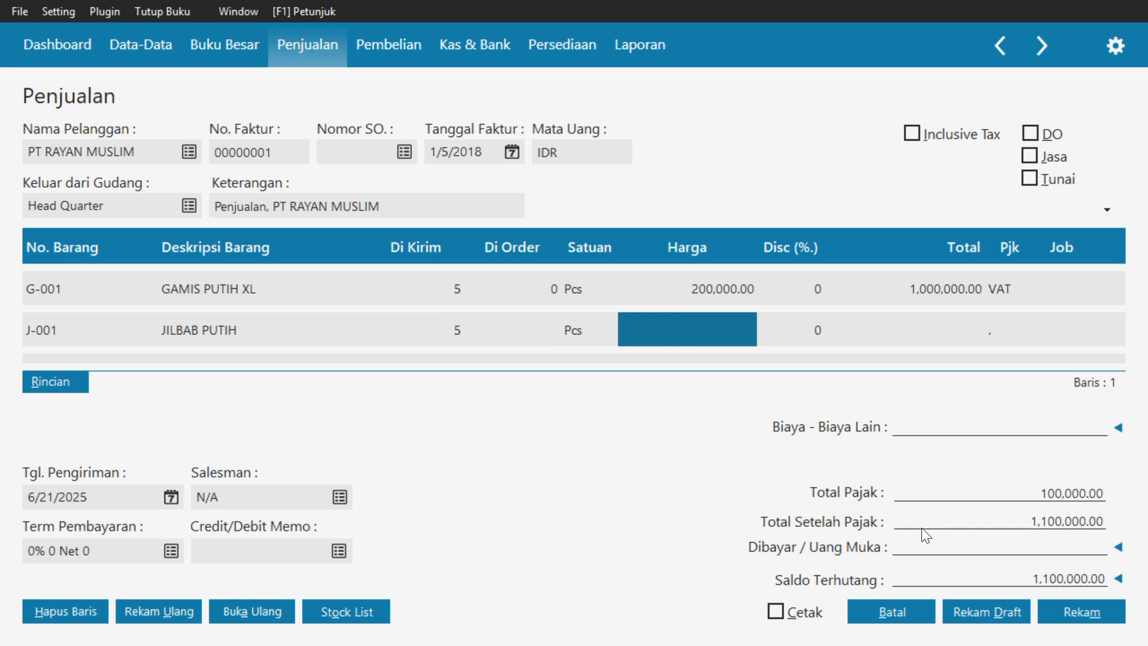
# Set the unit price of JILBAB PUTIH to 50,000 and apply the VAT tax code to its line
pyautogui.write('50000')
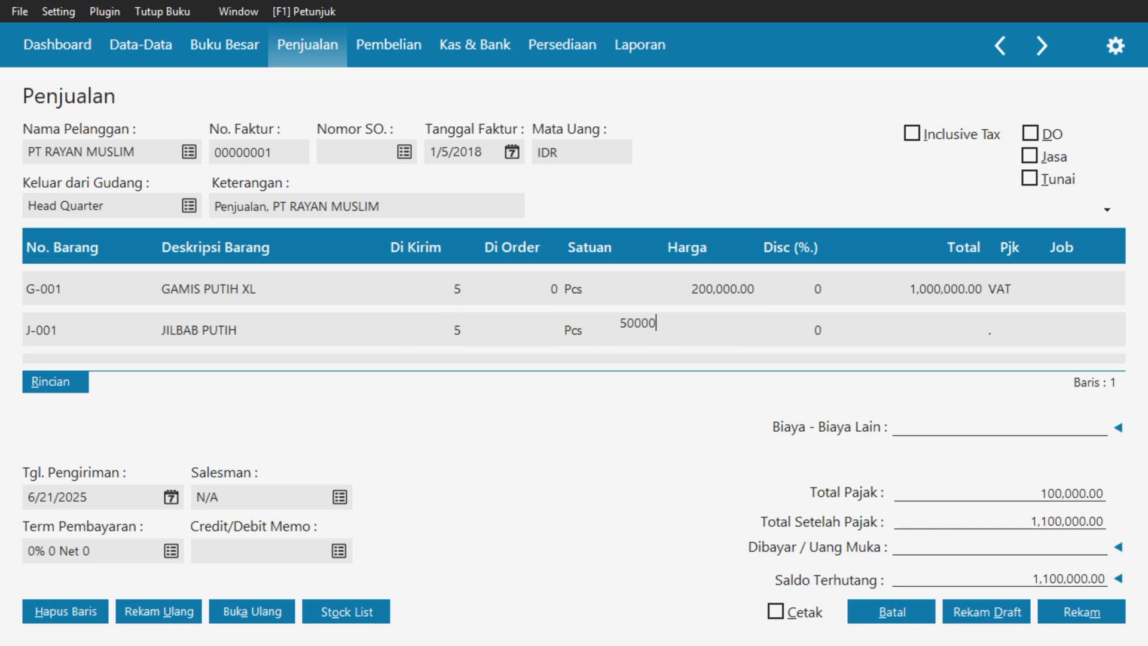
pyautogui.press('Tab')
pyautogui.press('Tab')
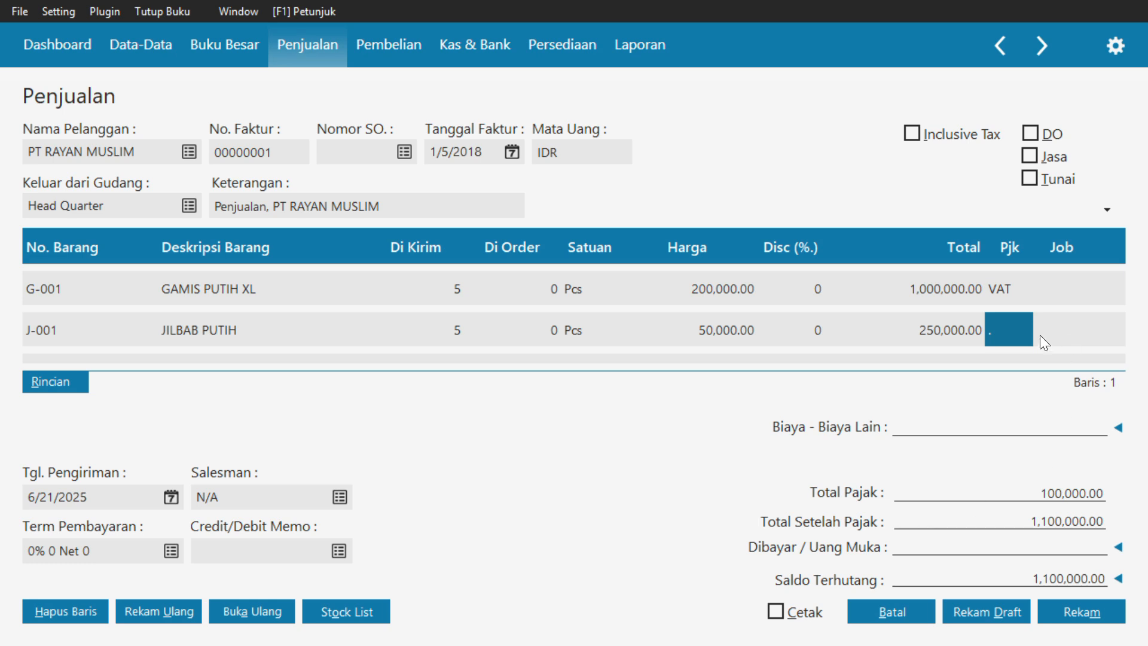
pyautogui.click(1006, 335)
pyautogui.click(590, 246)
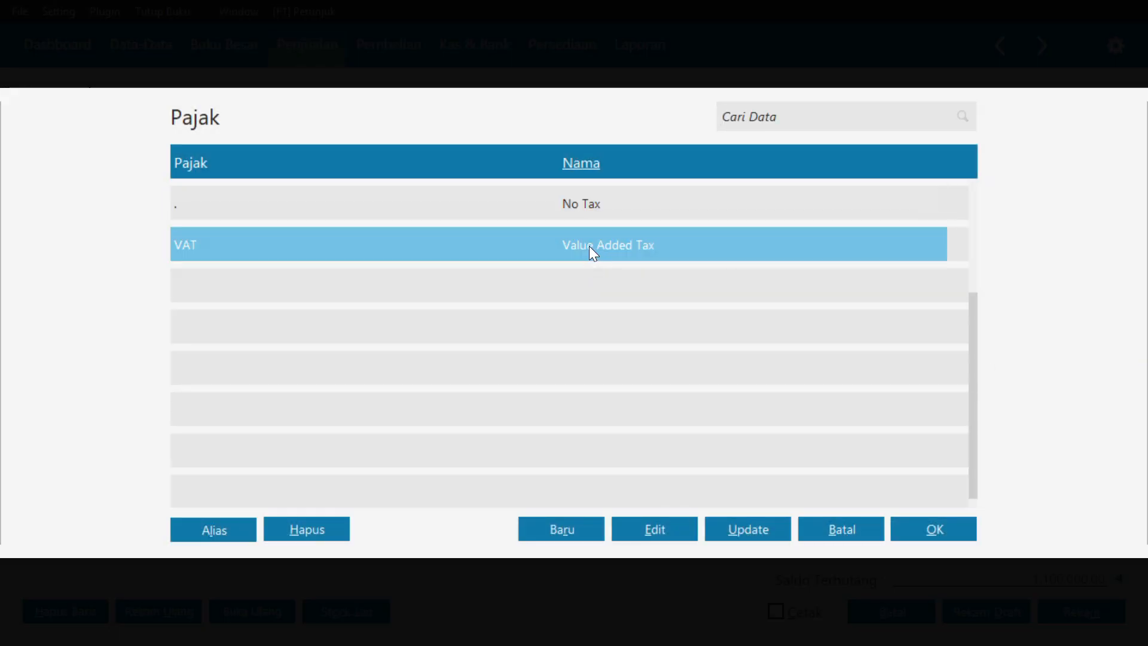
pyautogui.click(944, 524)
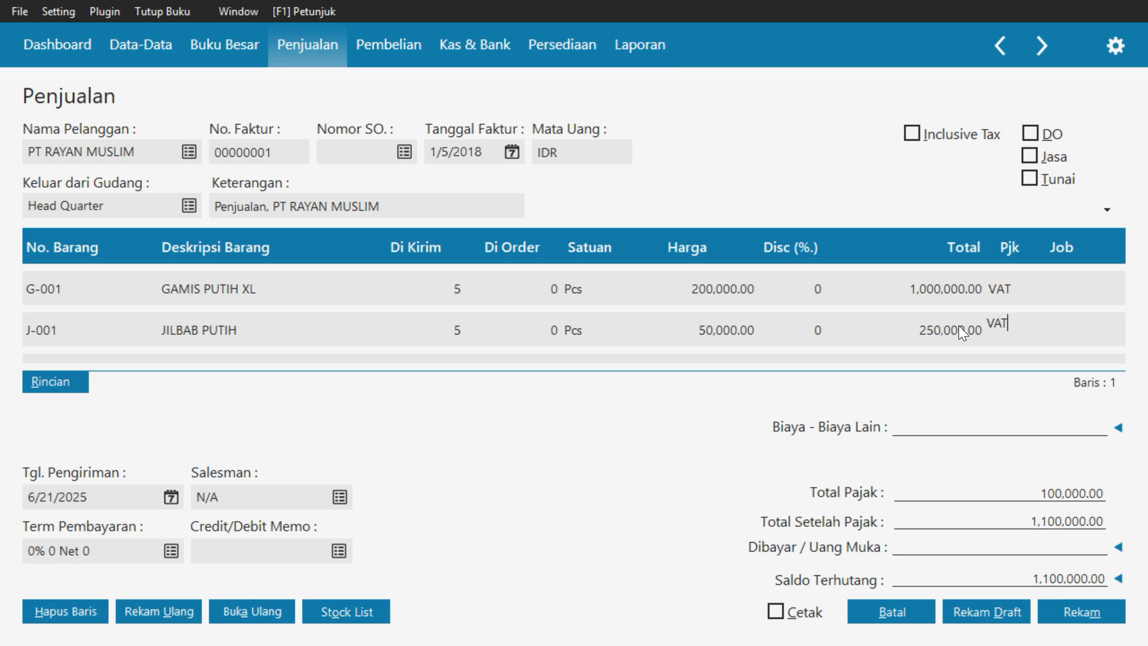
# Enter other charges of 100,000 on the sales invoice, leaving the delivery cost account selection unchanged
pyautogui.click(1117, 425)
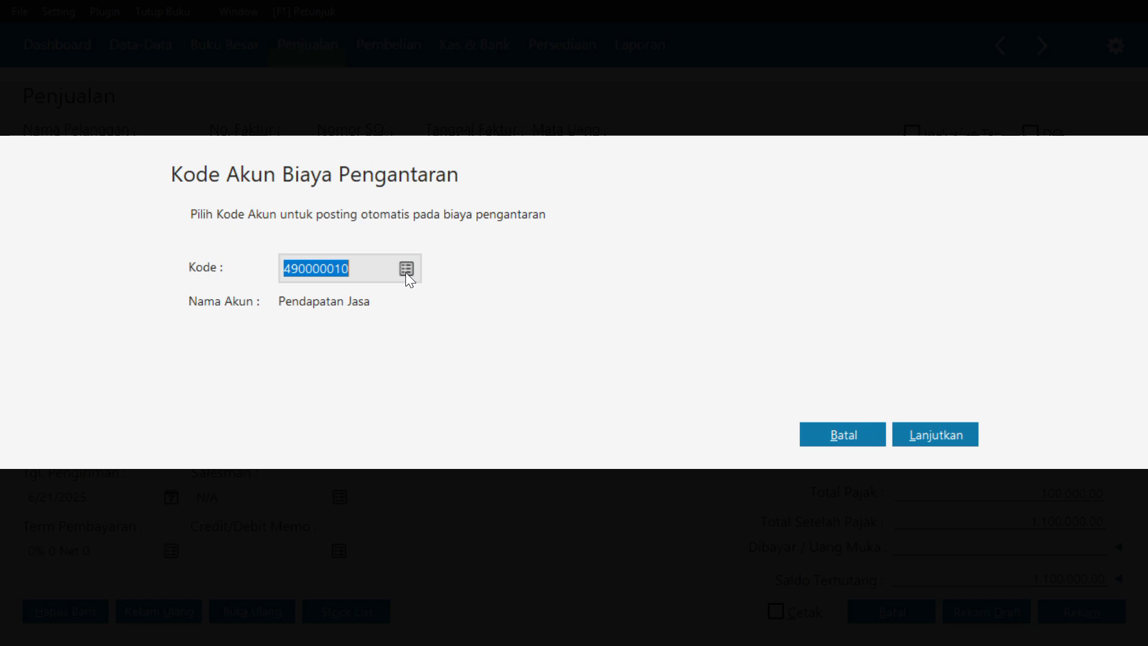
pyautogui.click(838, 437)
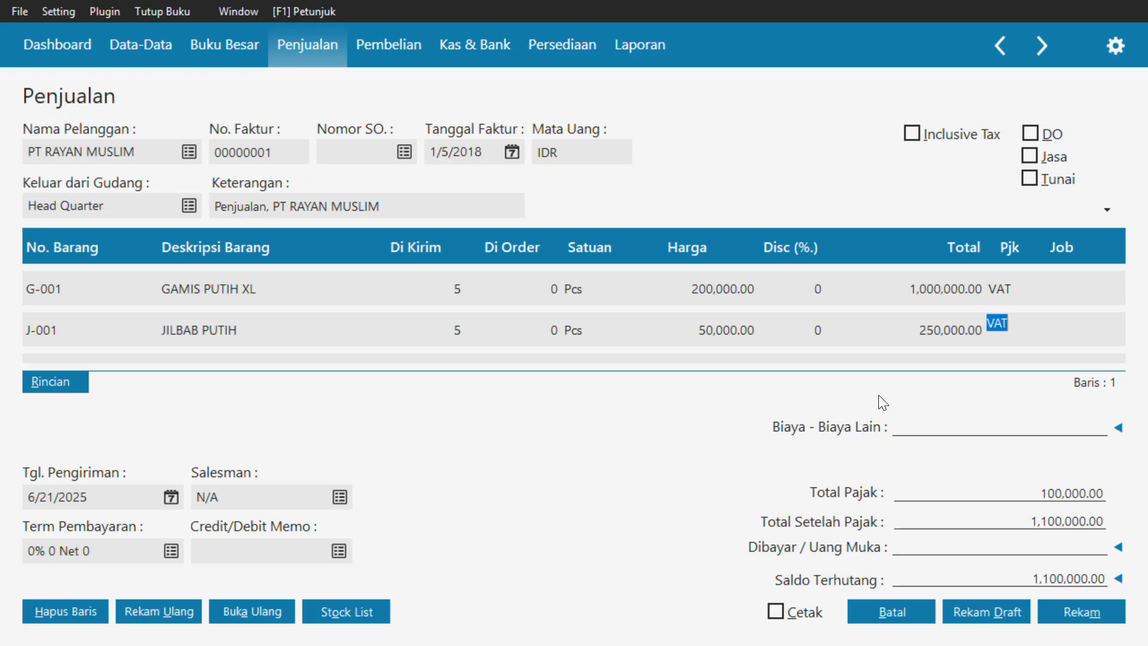
pyautogui.write('1')
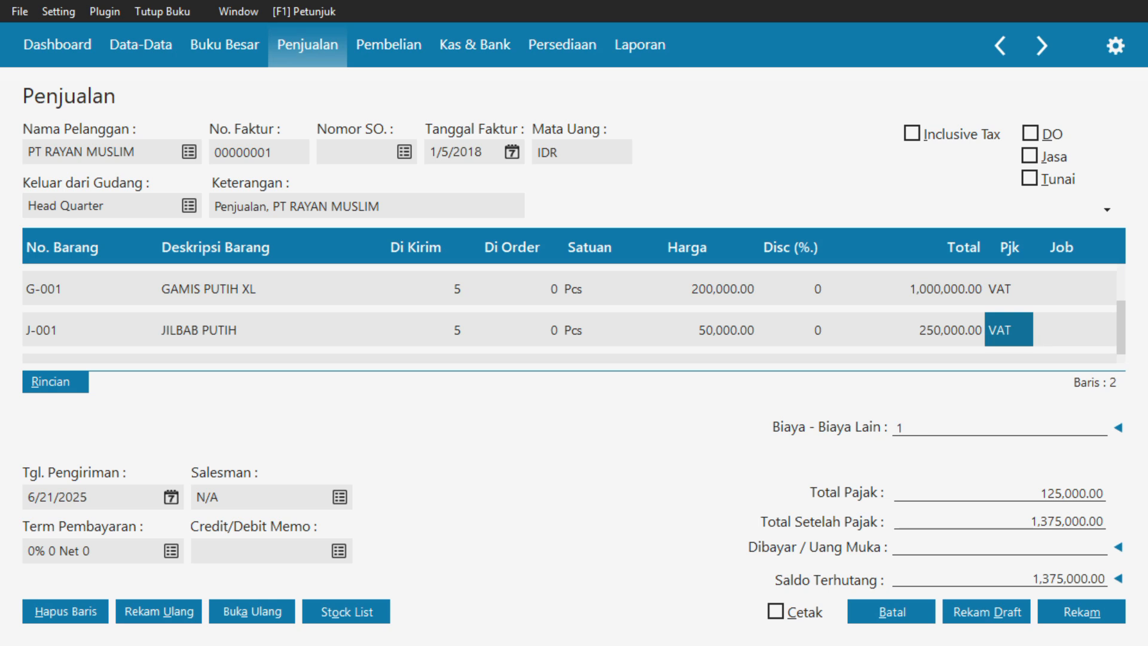
pyautogui.write('00000')
pyautogui.press('Return')
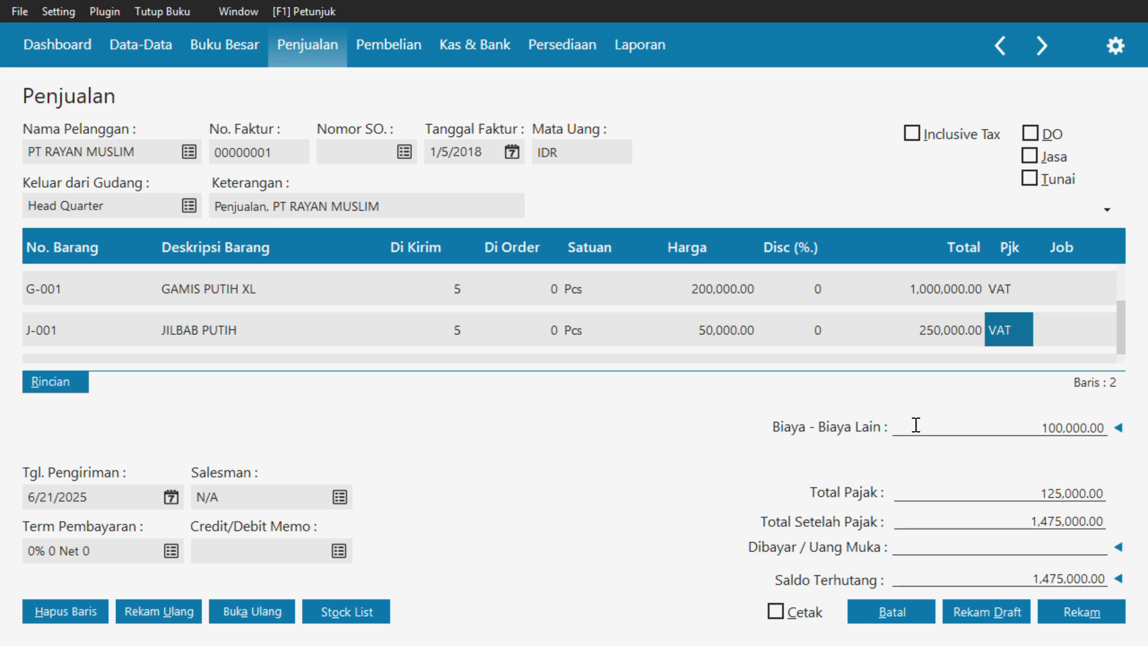
# Apply the customer's 500,000 sales advance dated 1/5/2018 to the invoice
pyautogui.click(1119, 548)
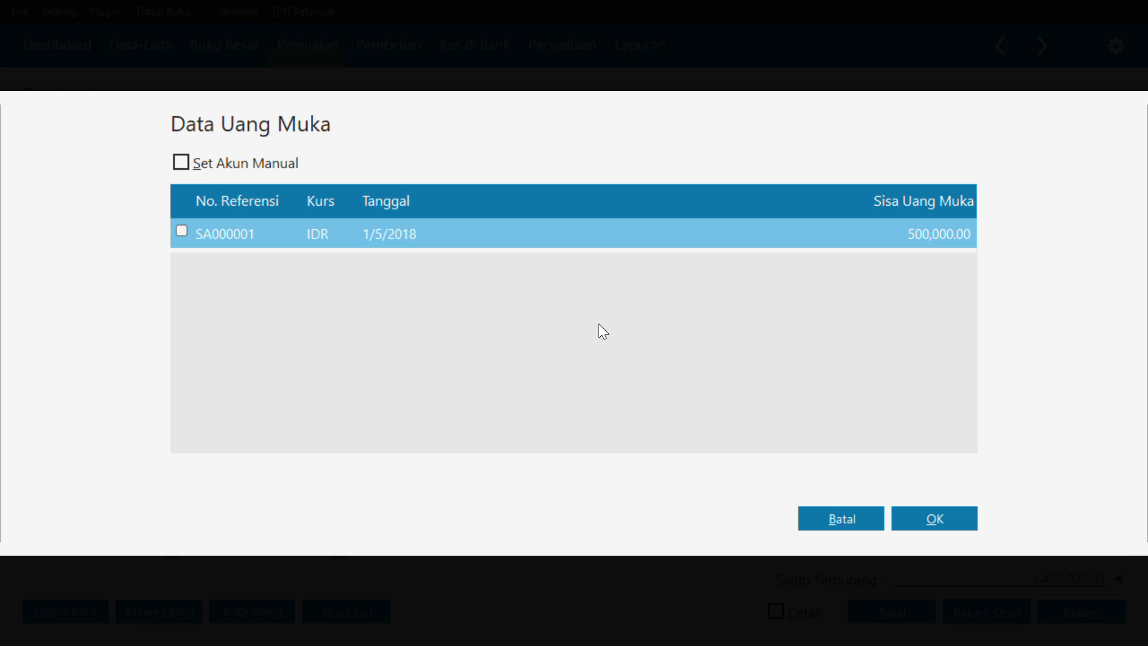
pyautogui.click(187, 231)
pyautogui.click(947, 519)
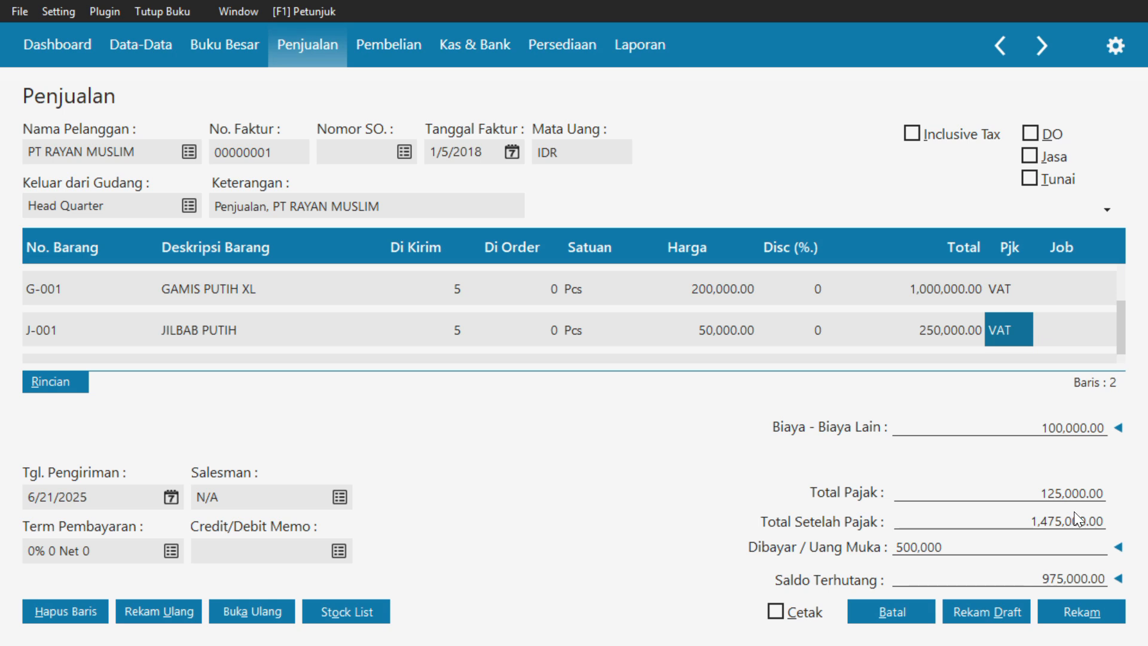
# Set the invoice's delivery date to 1/6/2018
pyautogui.click(168, 499)
pyautogui.click(238, 465)
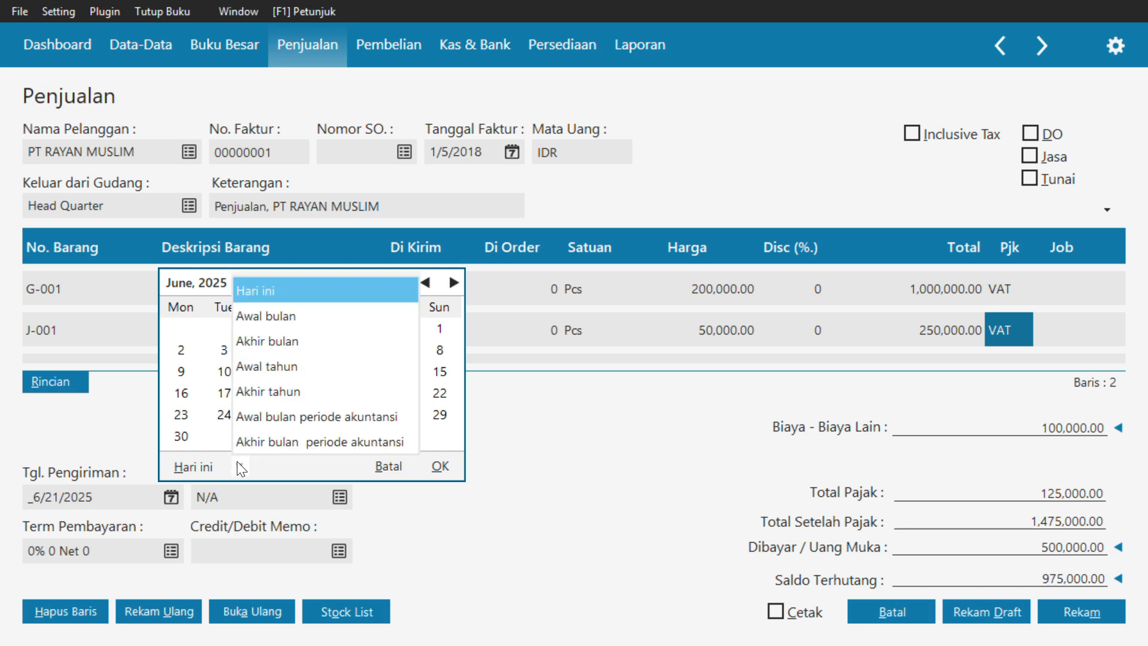
pyautogui.click(266, 416)
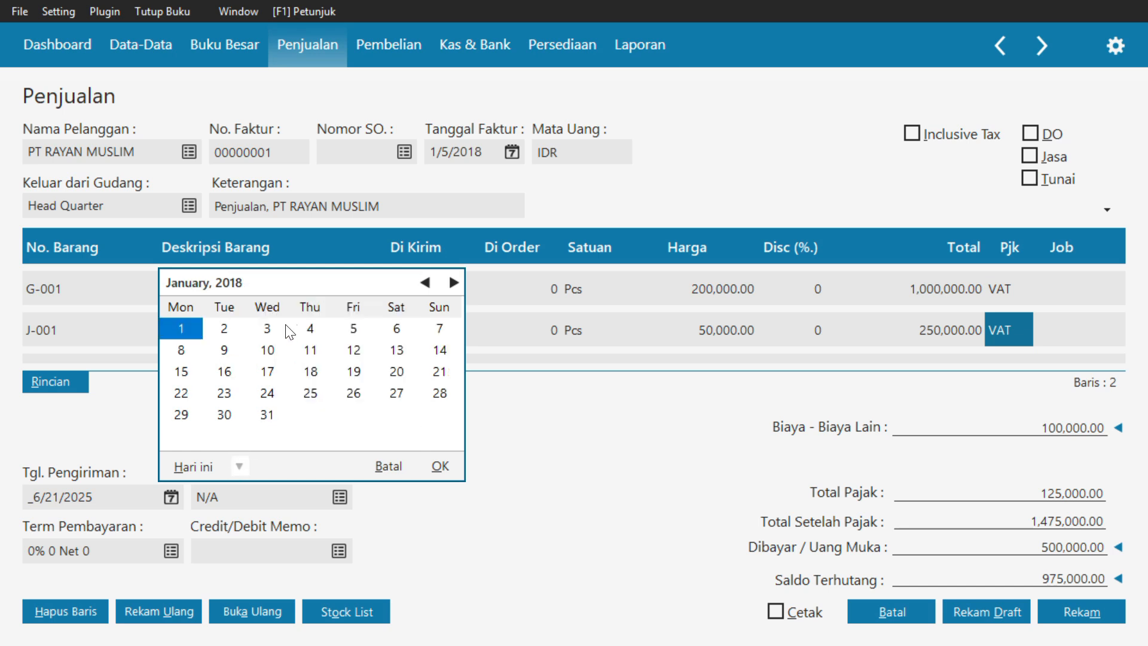
pyautogui.click(396, 330)
pyautogui.click(443, 466)
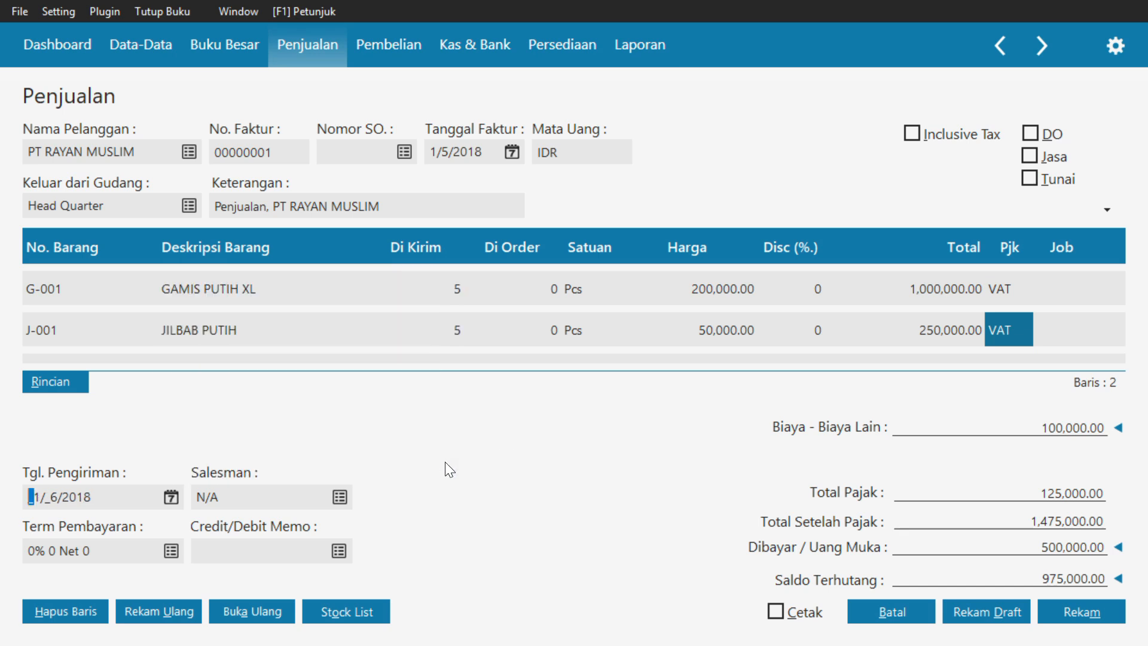
# Set the payment term to a 2% early discount within 10 days, due in 30 days
pyautogui.click(177, 553)
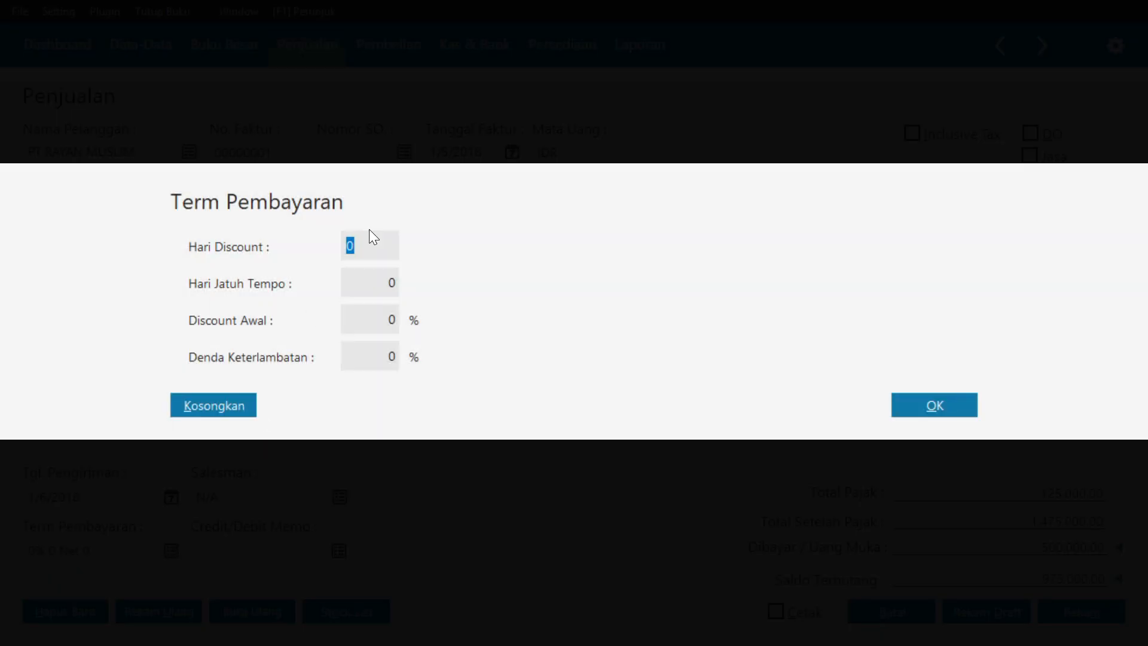
pyautogui.press('Tab')
pyautogui.write('30')
pyautogui.press('Tab')
pyautogui.write('2')
pyautogui.click(940, 408)
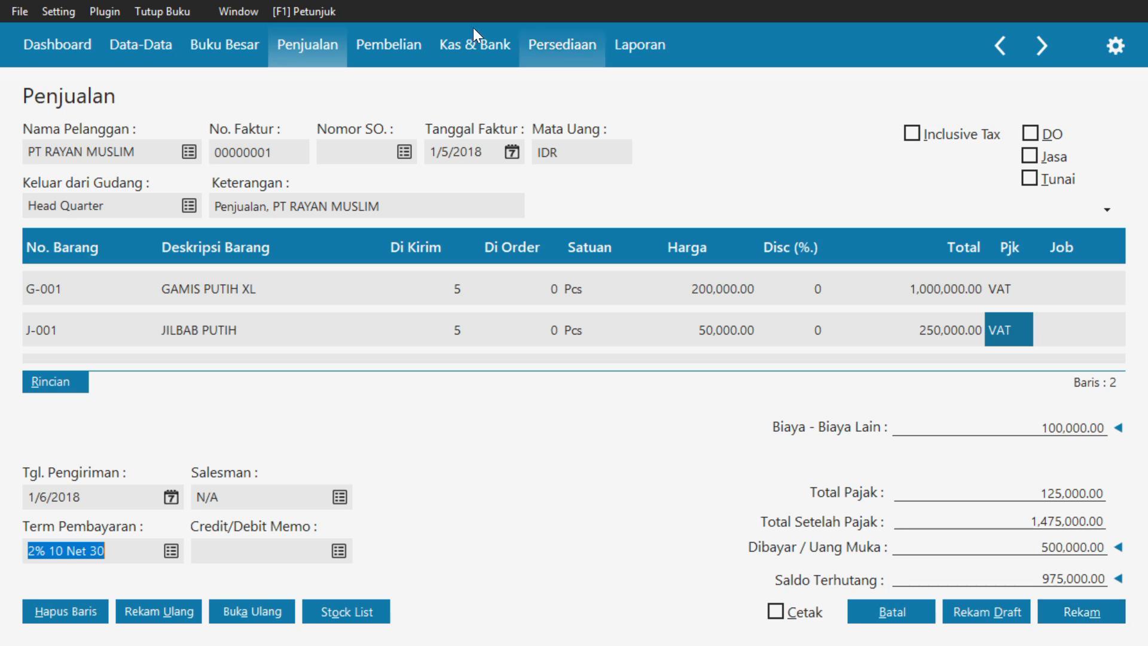
# Open the employee list for the invoice's salesman and start a new employee record
pyautogui.click(468, 49)
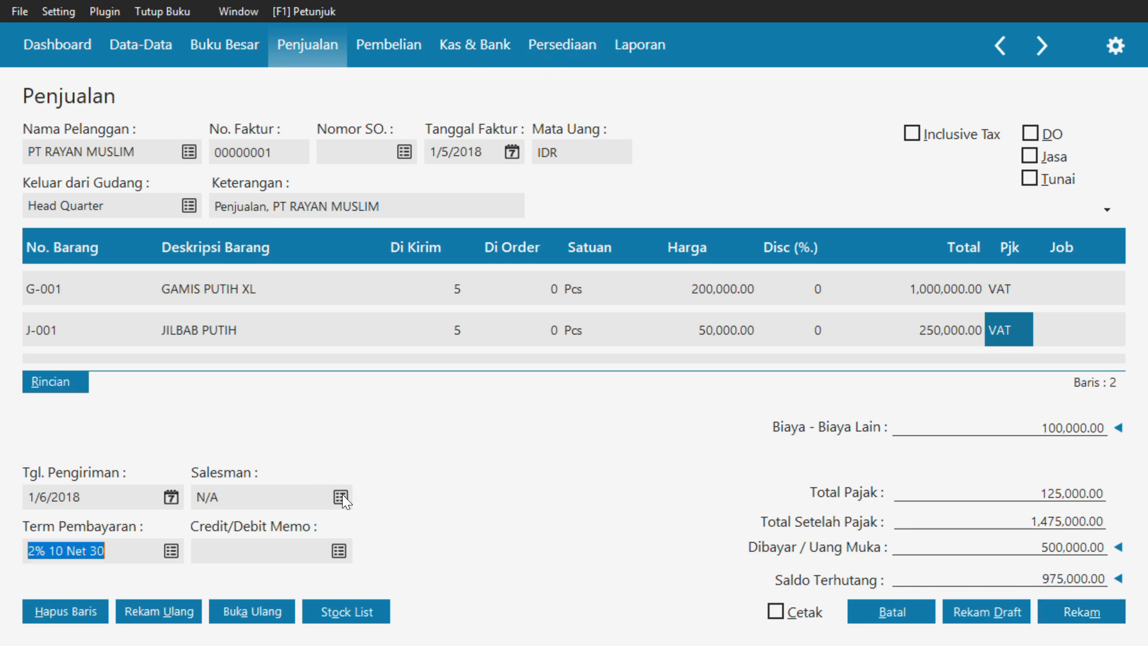
pyautogui.click(341, 495)
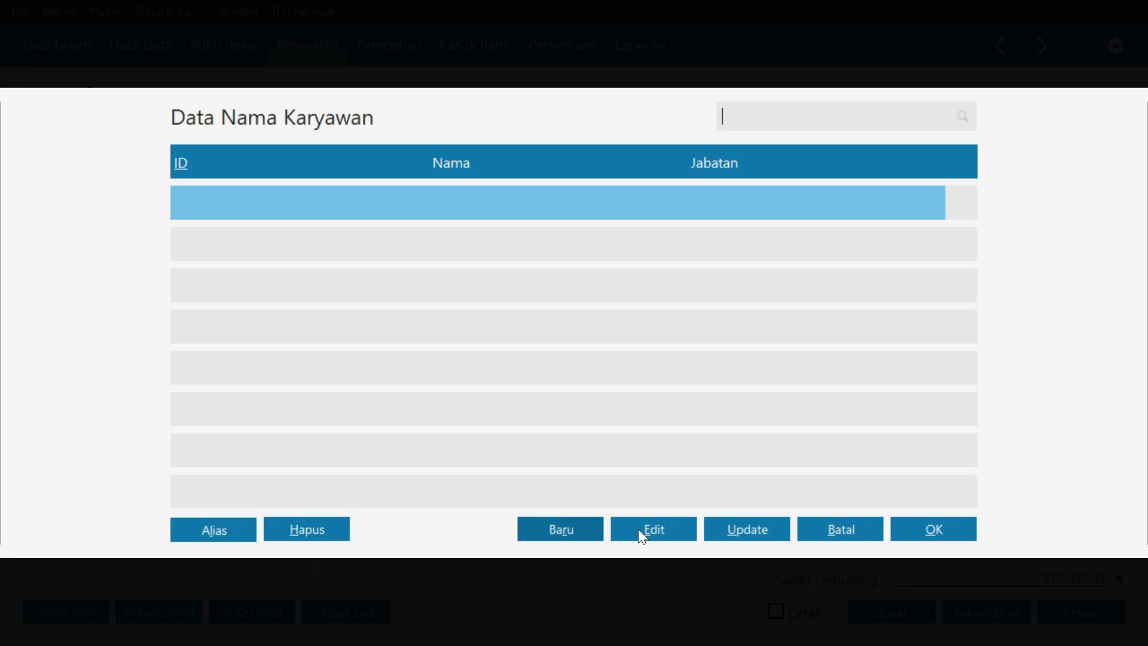
pyautogui.click(652, 525)
pyautogui.click(969, 421)
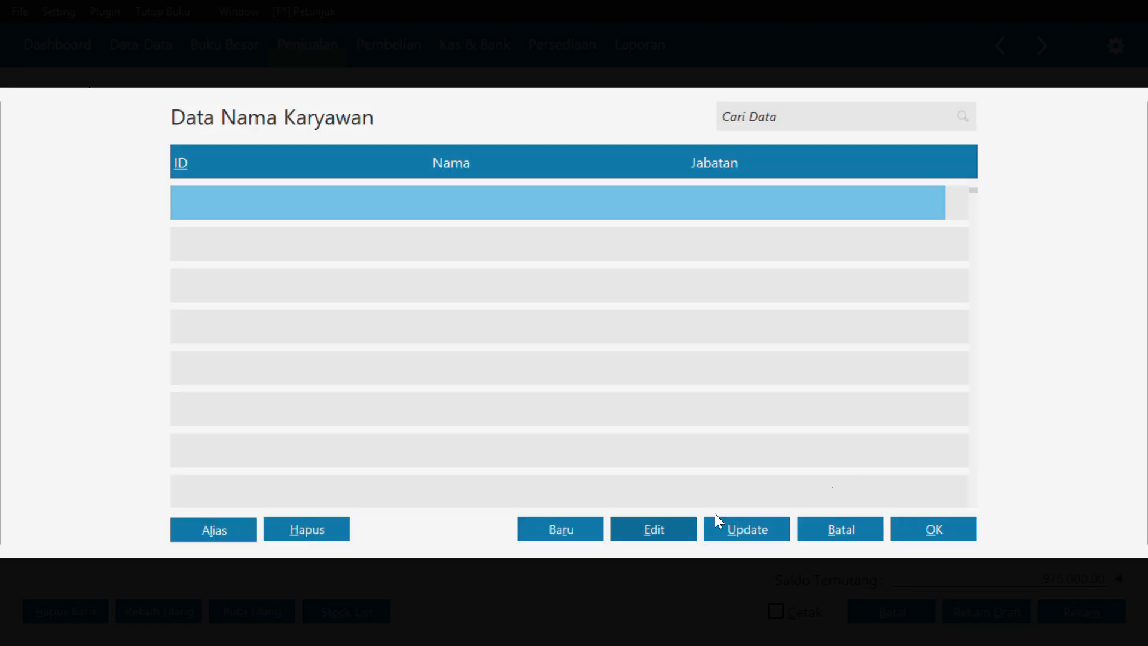
pyautogui.click(560, 529)
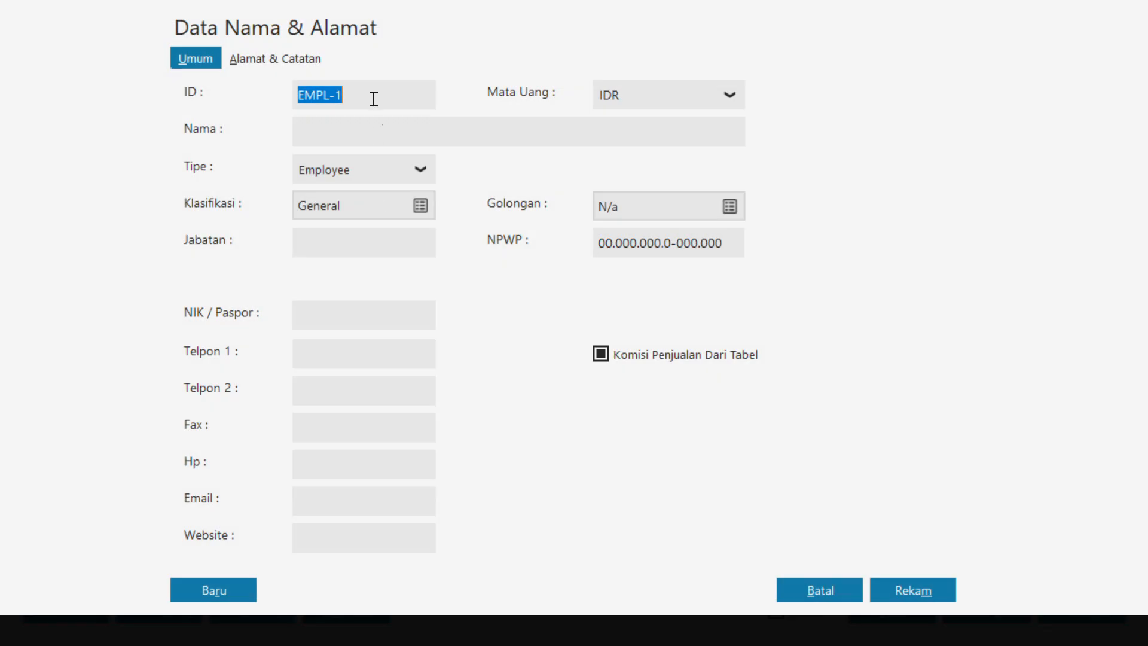
pyautogui.click(370, 95)
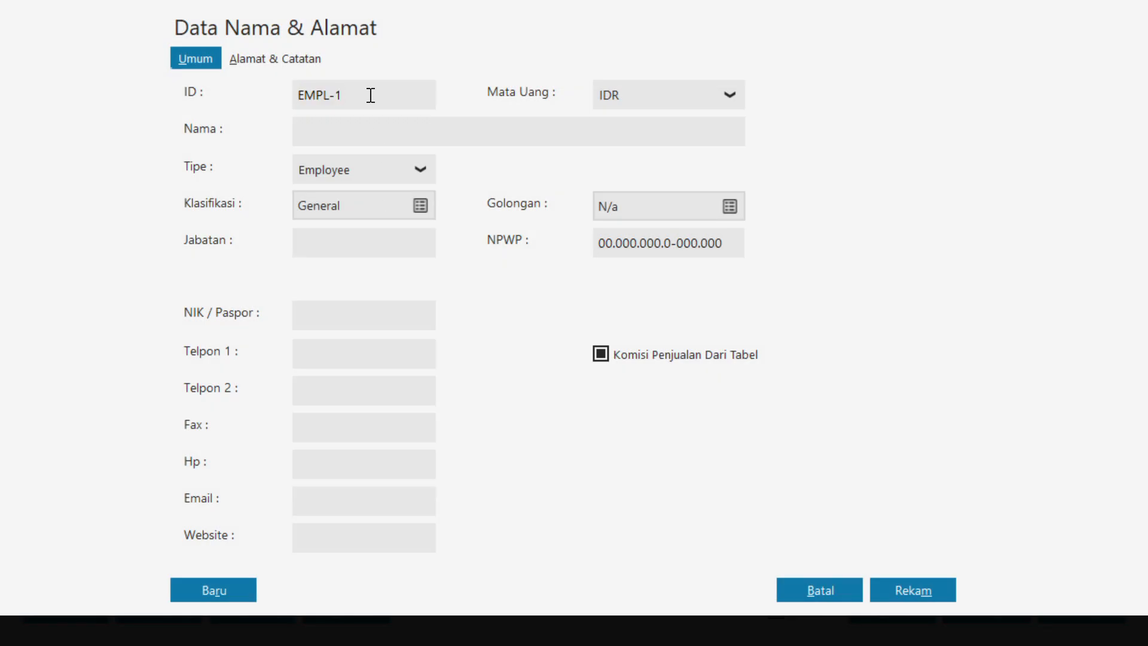
pyautogui.press('BackSpace')
pyautogui.press('BackSpace')
pyautogui.press('BackSpace')
pyautogui.press('BackSpace')
pyautogui.press('BackSpace')
pyautogui.press('BackSpace')
pyautogui.write('A')
pyautogui.press('BackSpace')
pyautogui.write('Ahdan')
pyautogui.press('BackSpace')
pyautogui.press('BackSpace')
pyautogui.press('BackSpace')
pyautogui.press('BackSpace')
pyautogui.press('BackSpace')
# Set the record type to Employee, enter the employee's name, and choose the General classification
pyautogui.click(422, 169)
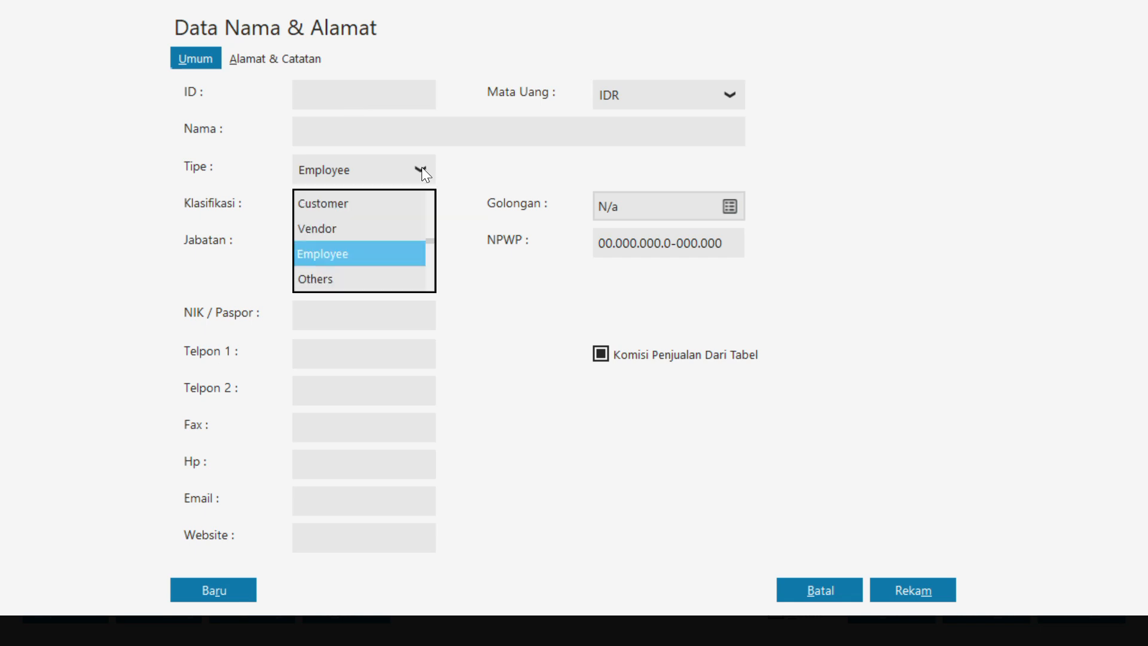
pyautogui.click(361, 256)
pyautogui.click(329, 131)
pyautogui.write('Ahdan')
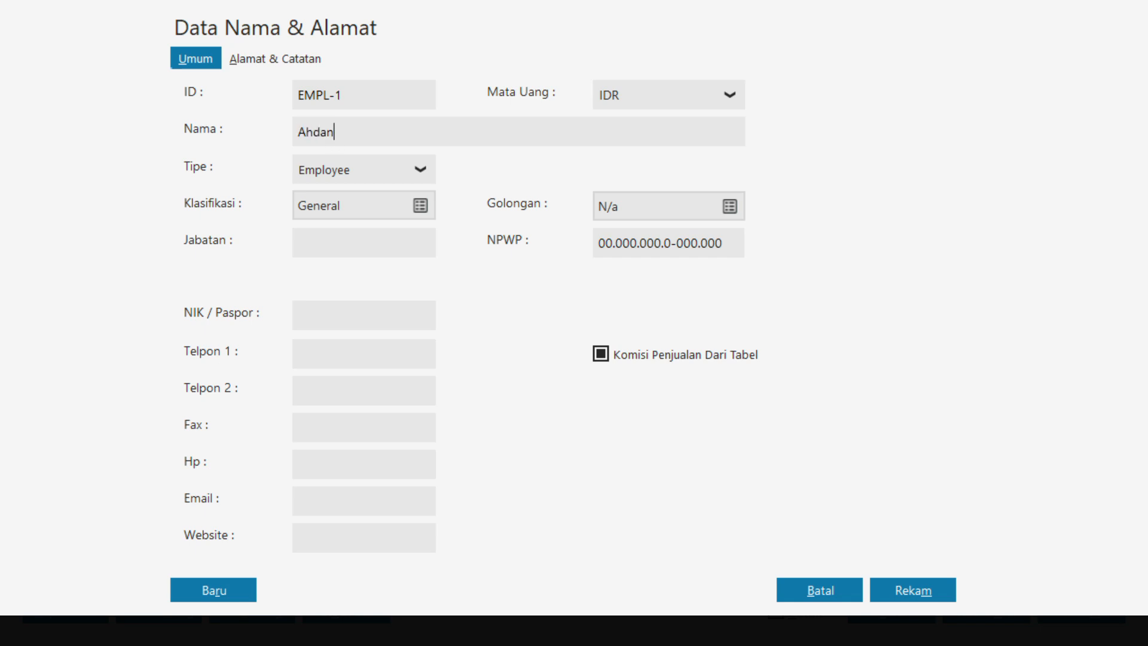
pyautogui.click(422, 206)
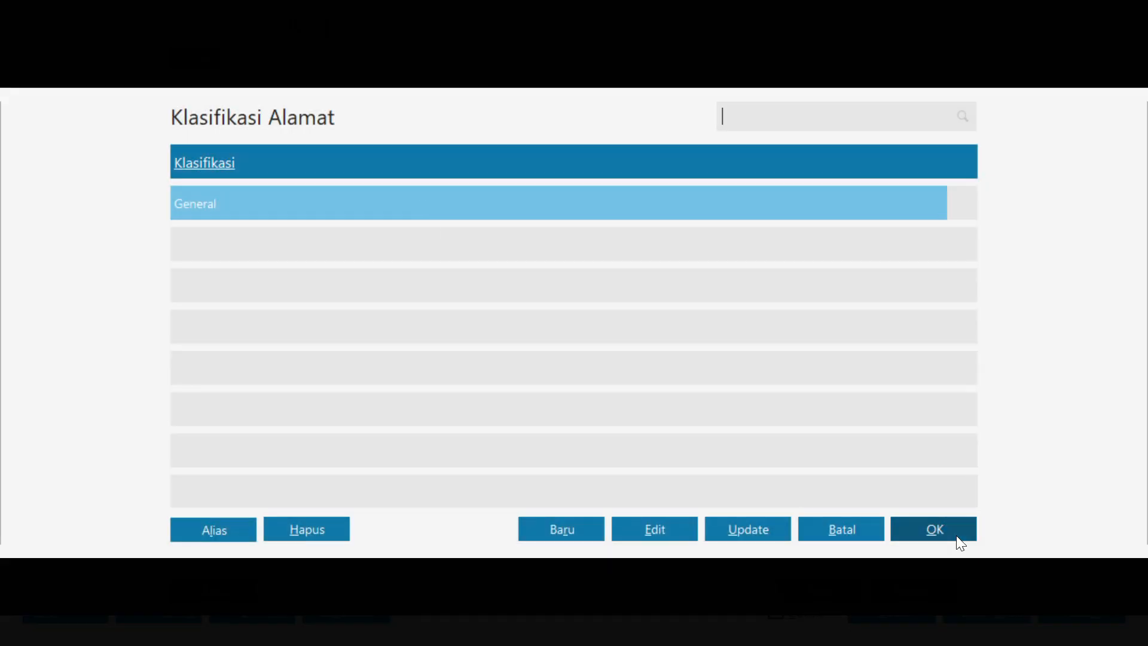
pyautogui.click(956, 536)
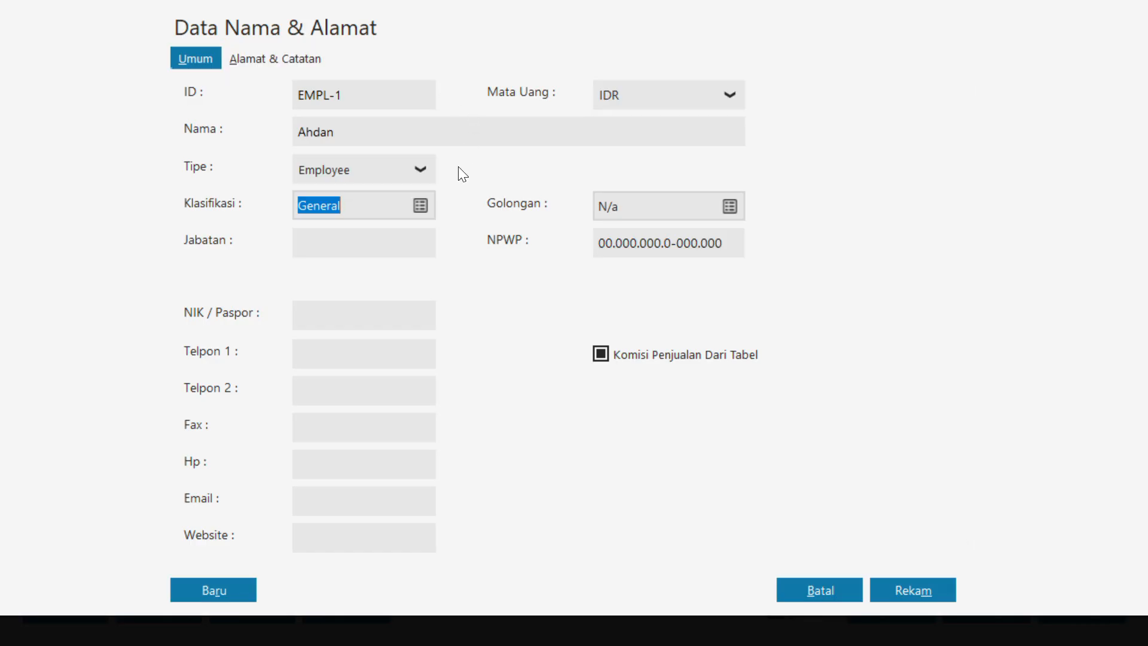
# Save the employee record and assign that employee as the invoice's salesman
pyautogui.click(895, 592)
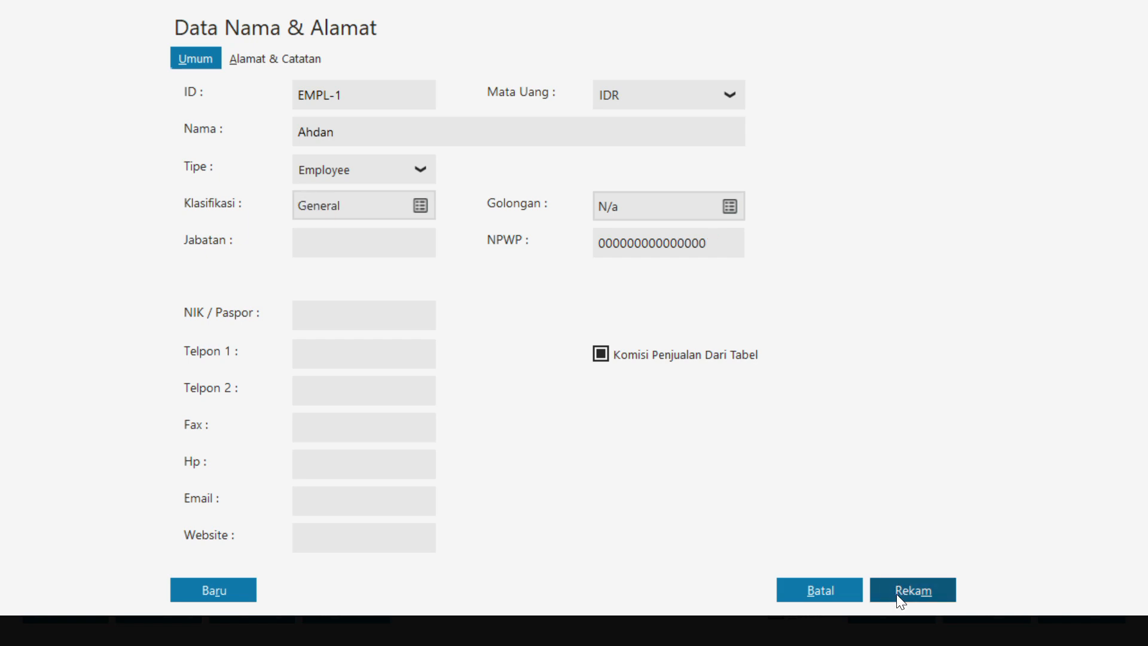
pyautogui.click(843, 418)
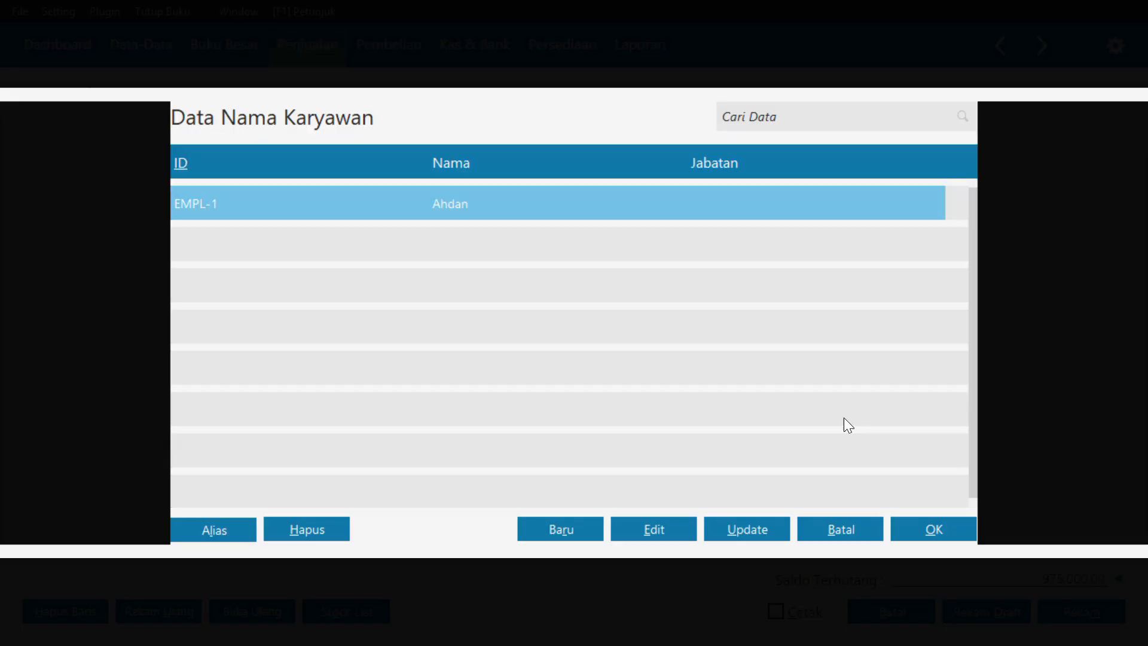
pyautogui.click(955, 535)
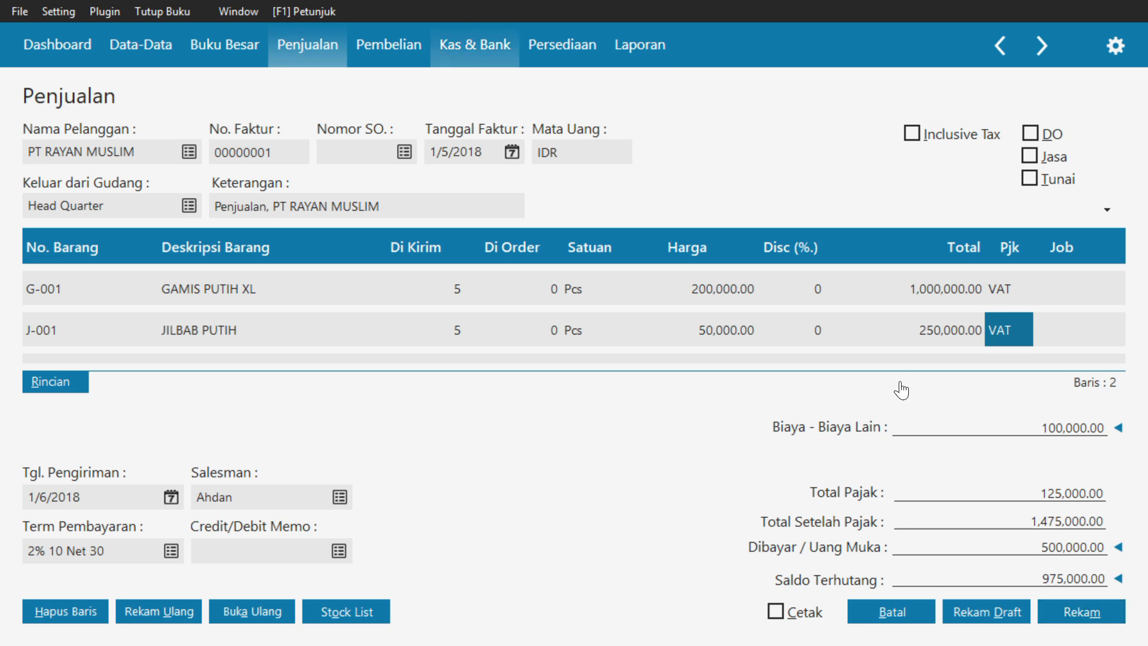
# Record the PT RAYAN MUSLIM sales invoice, leave the entry form, and close the sales invoice list
pyautogui.click(1082, 610)
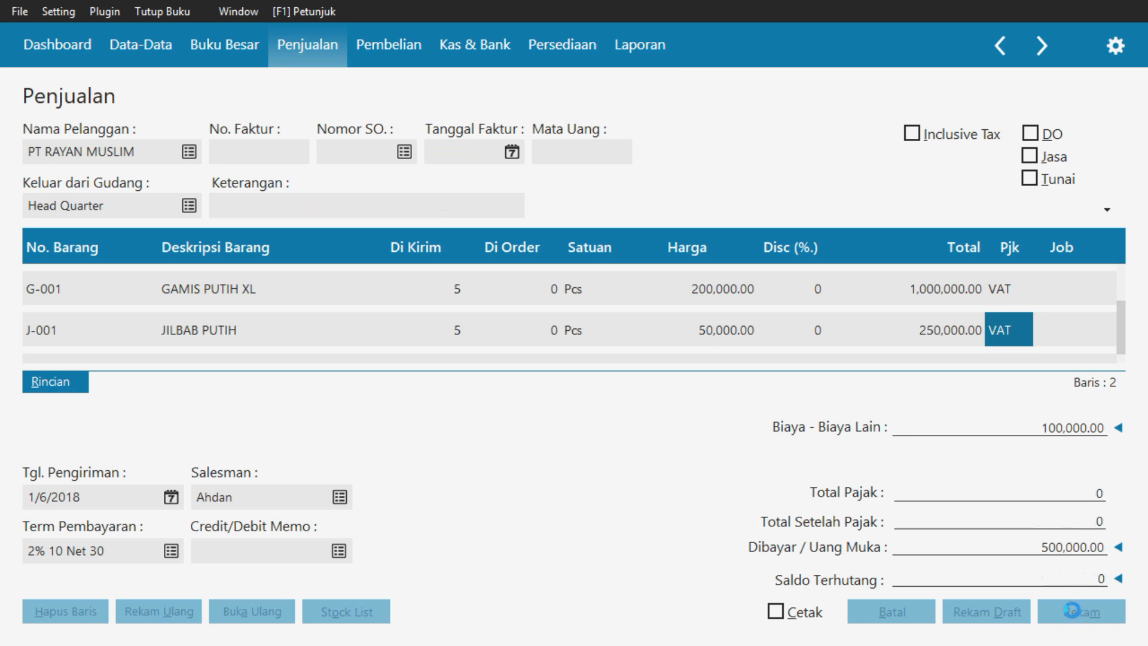
pyautogui.click(899, 613)
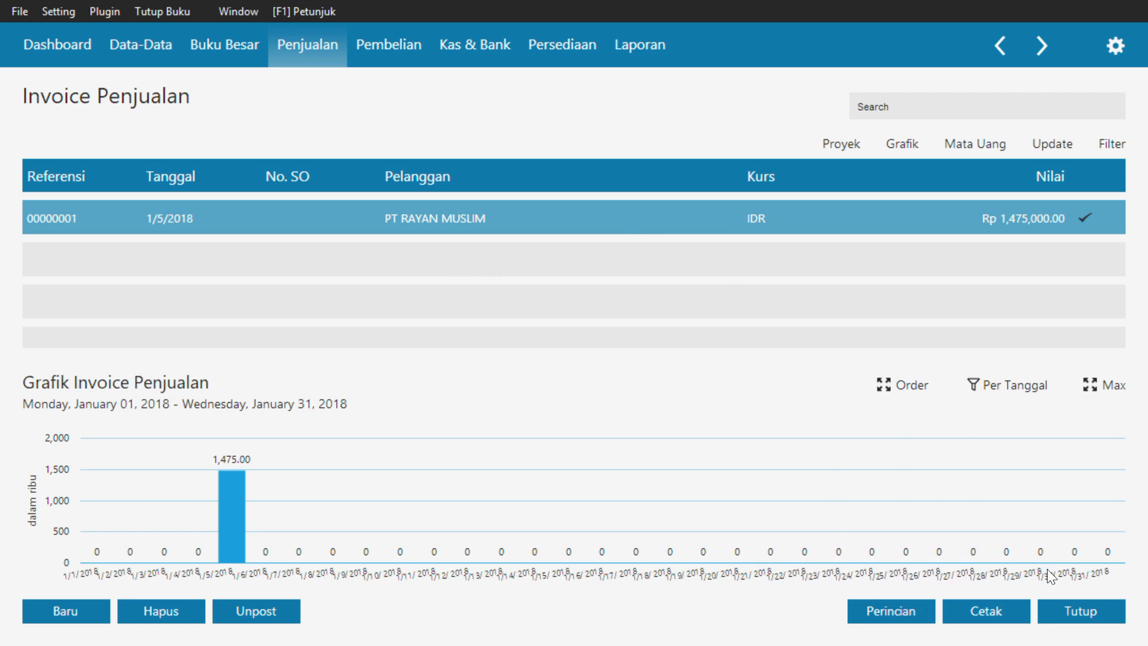
pyautogui.click(1094, 616)
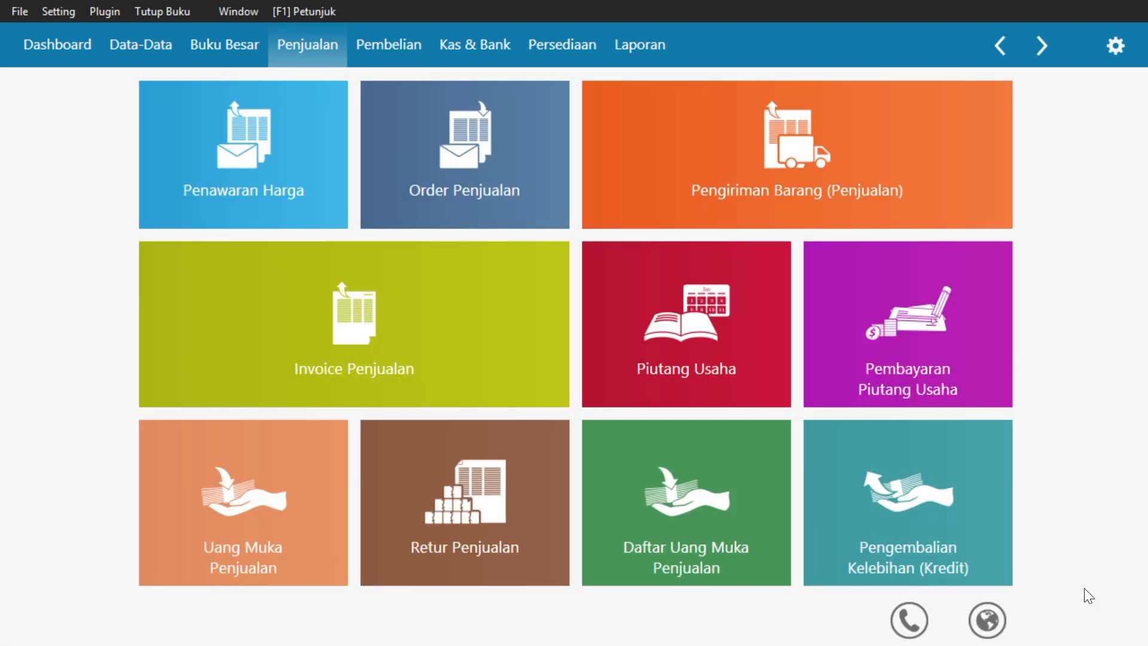